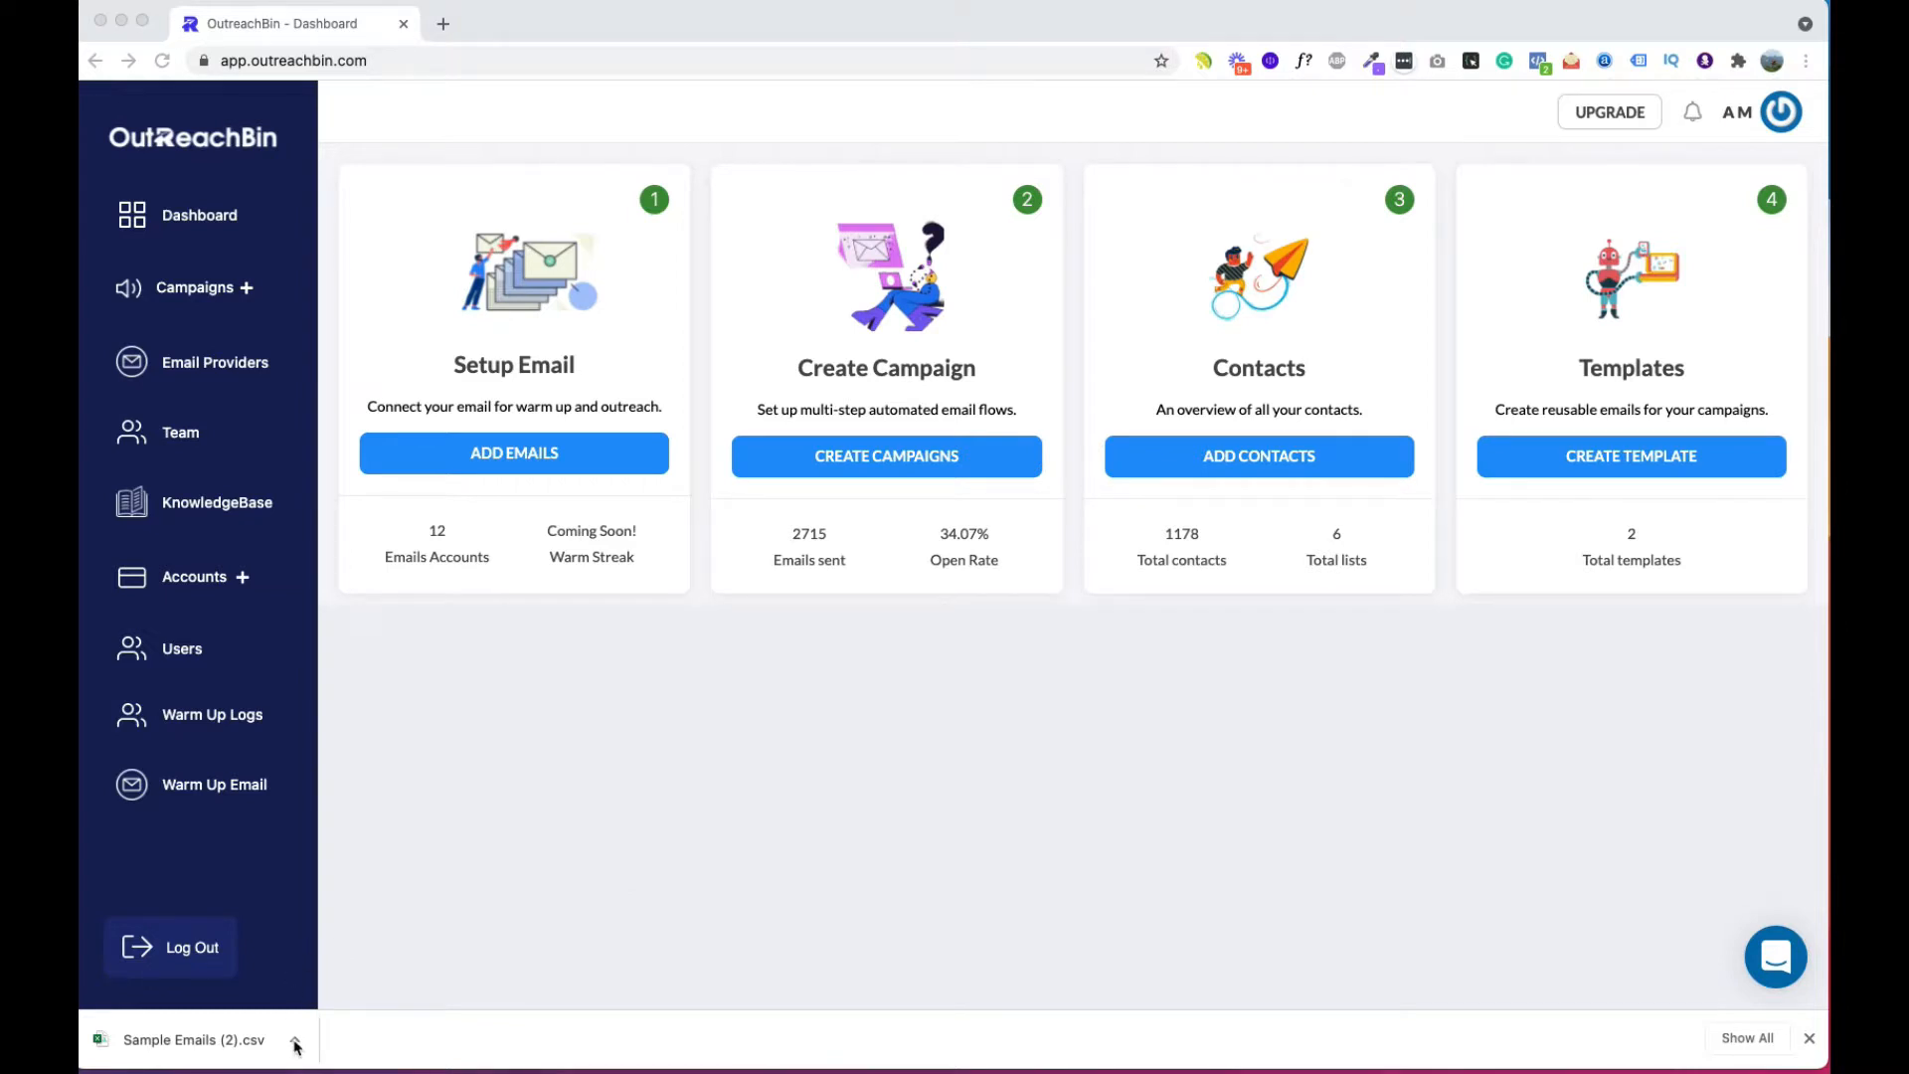
# Step: Open the downloaded Sample Emails (2).csv file in Excel and place its window over the browser
pyautogui.click(295, 1041)
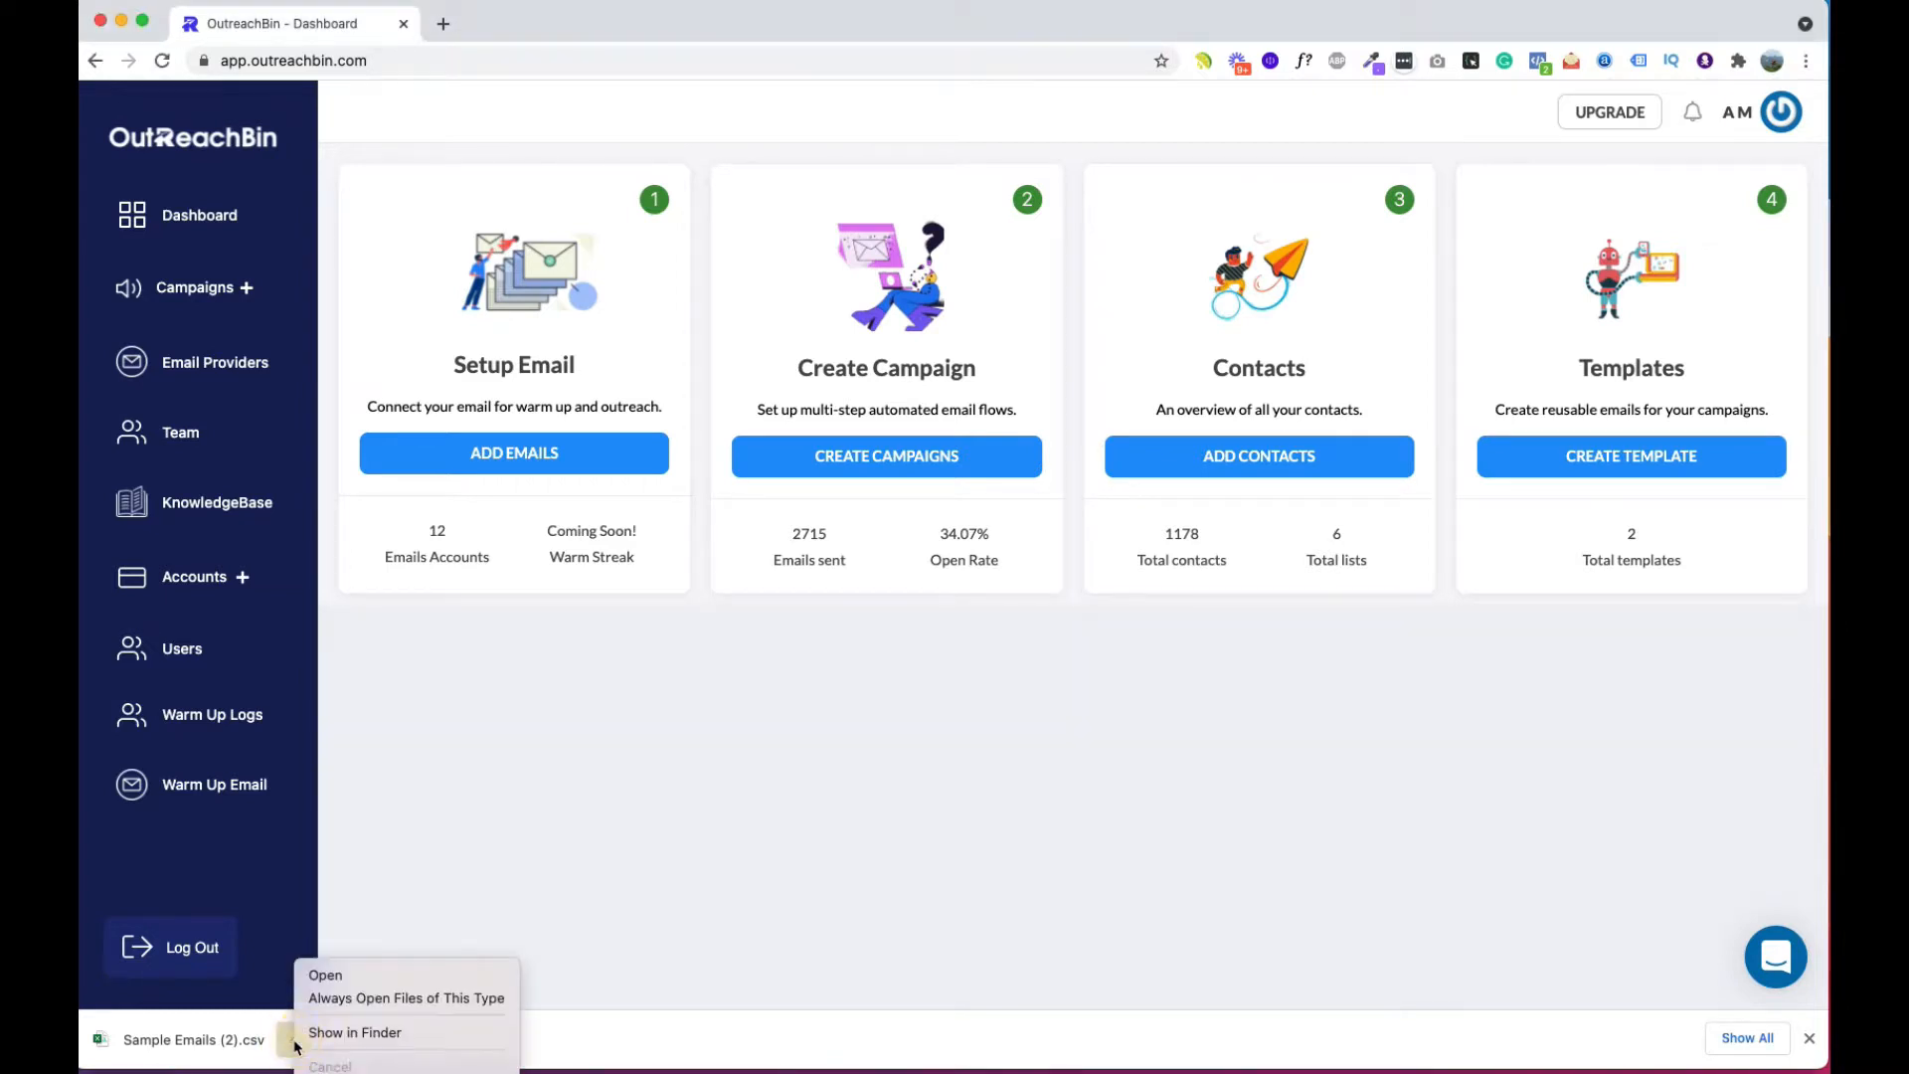
pyautogui.click(360, 975)
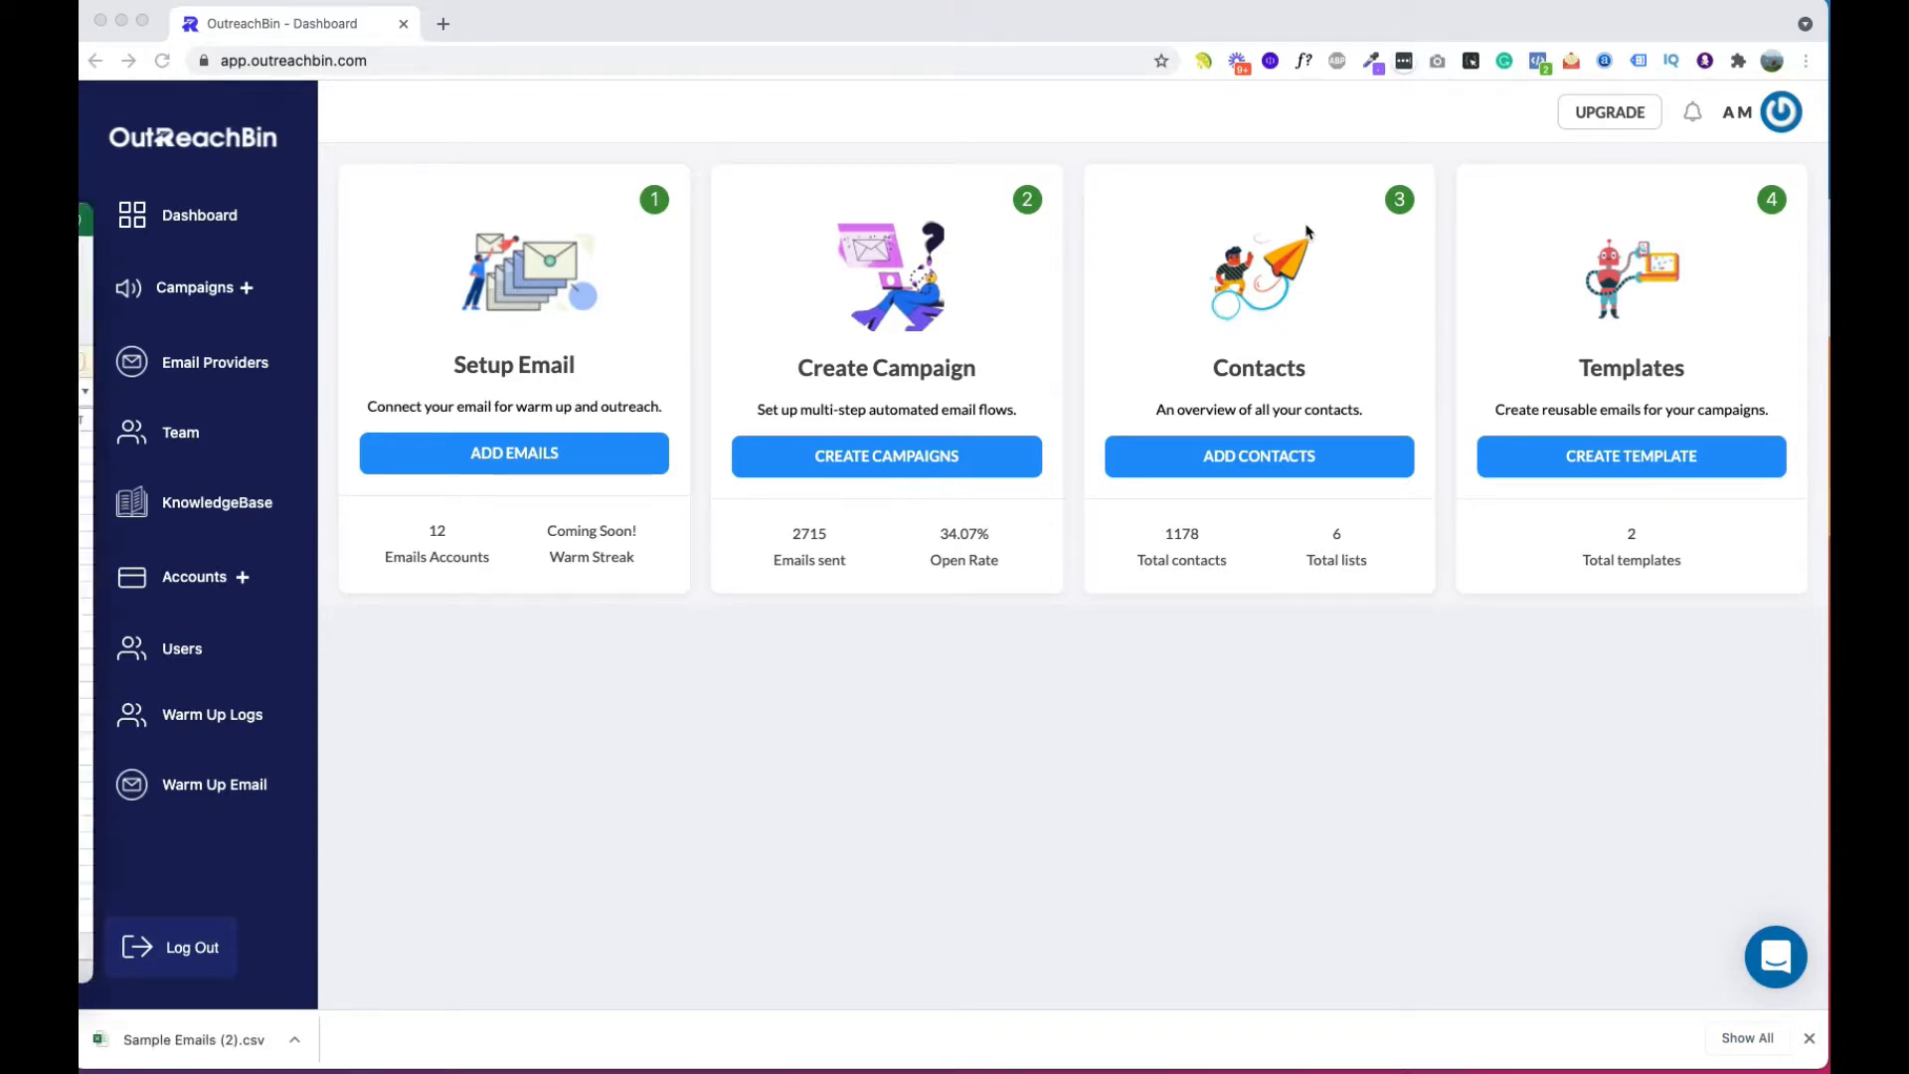
pyautogui.moveTo(398, 265); pyautogui.dragTo(1486, 166)
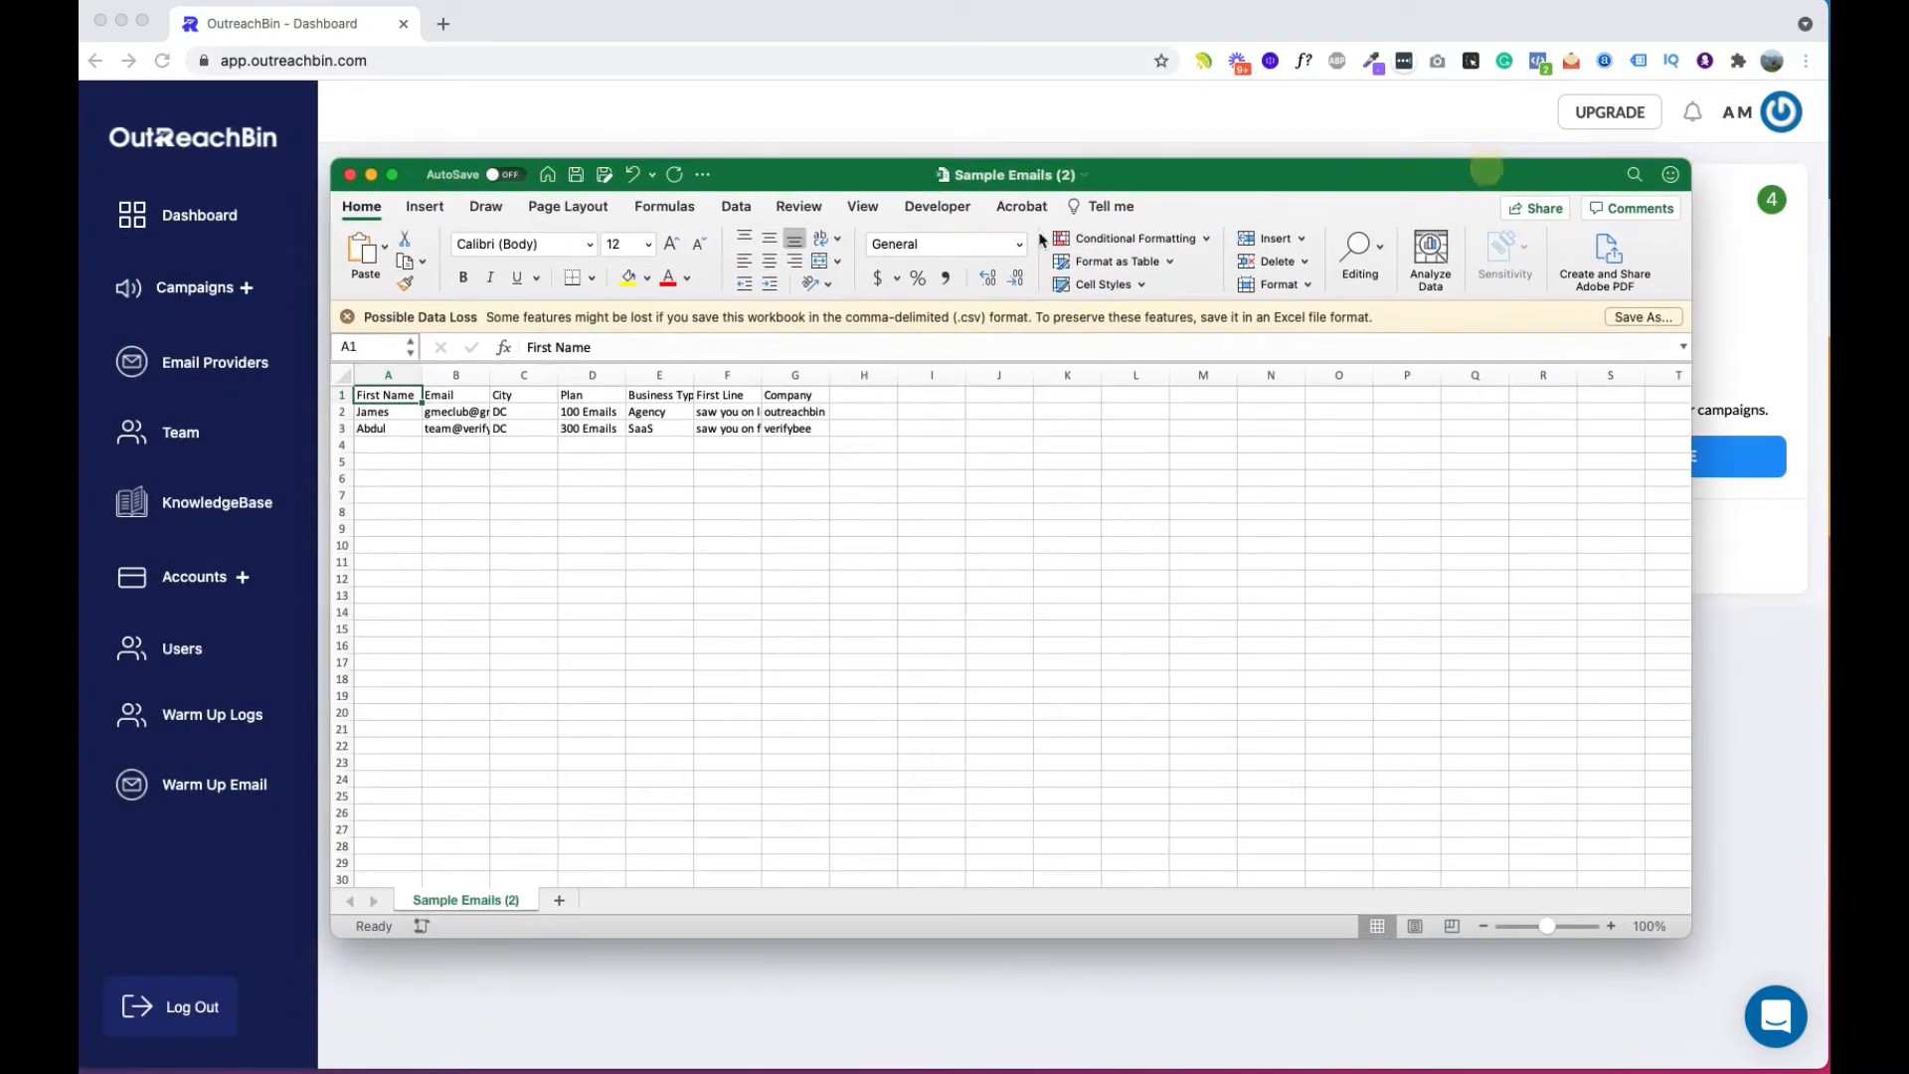
# Step: Widen the Business Type and First Line columns of the sample sheet so their full text fits
pyautogui.click(416, 376)
pyautogui.click(444, 376)
pyautogui.click(524, 376)
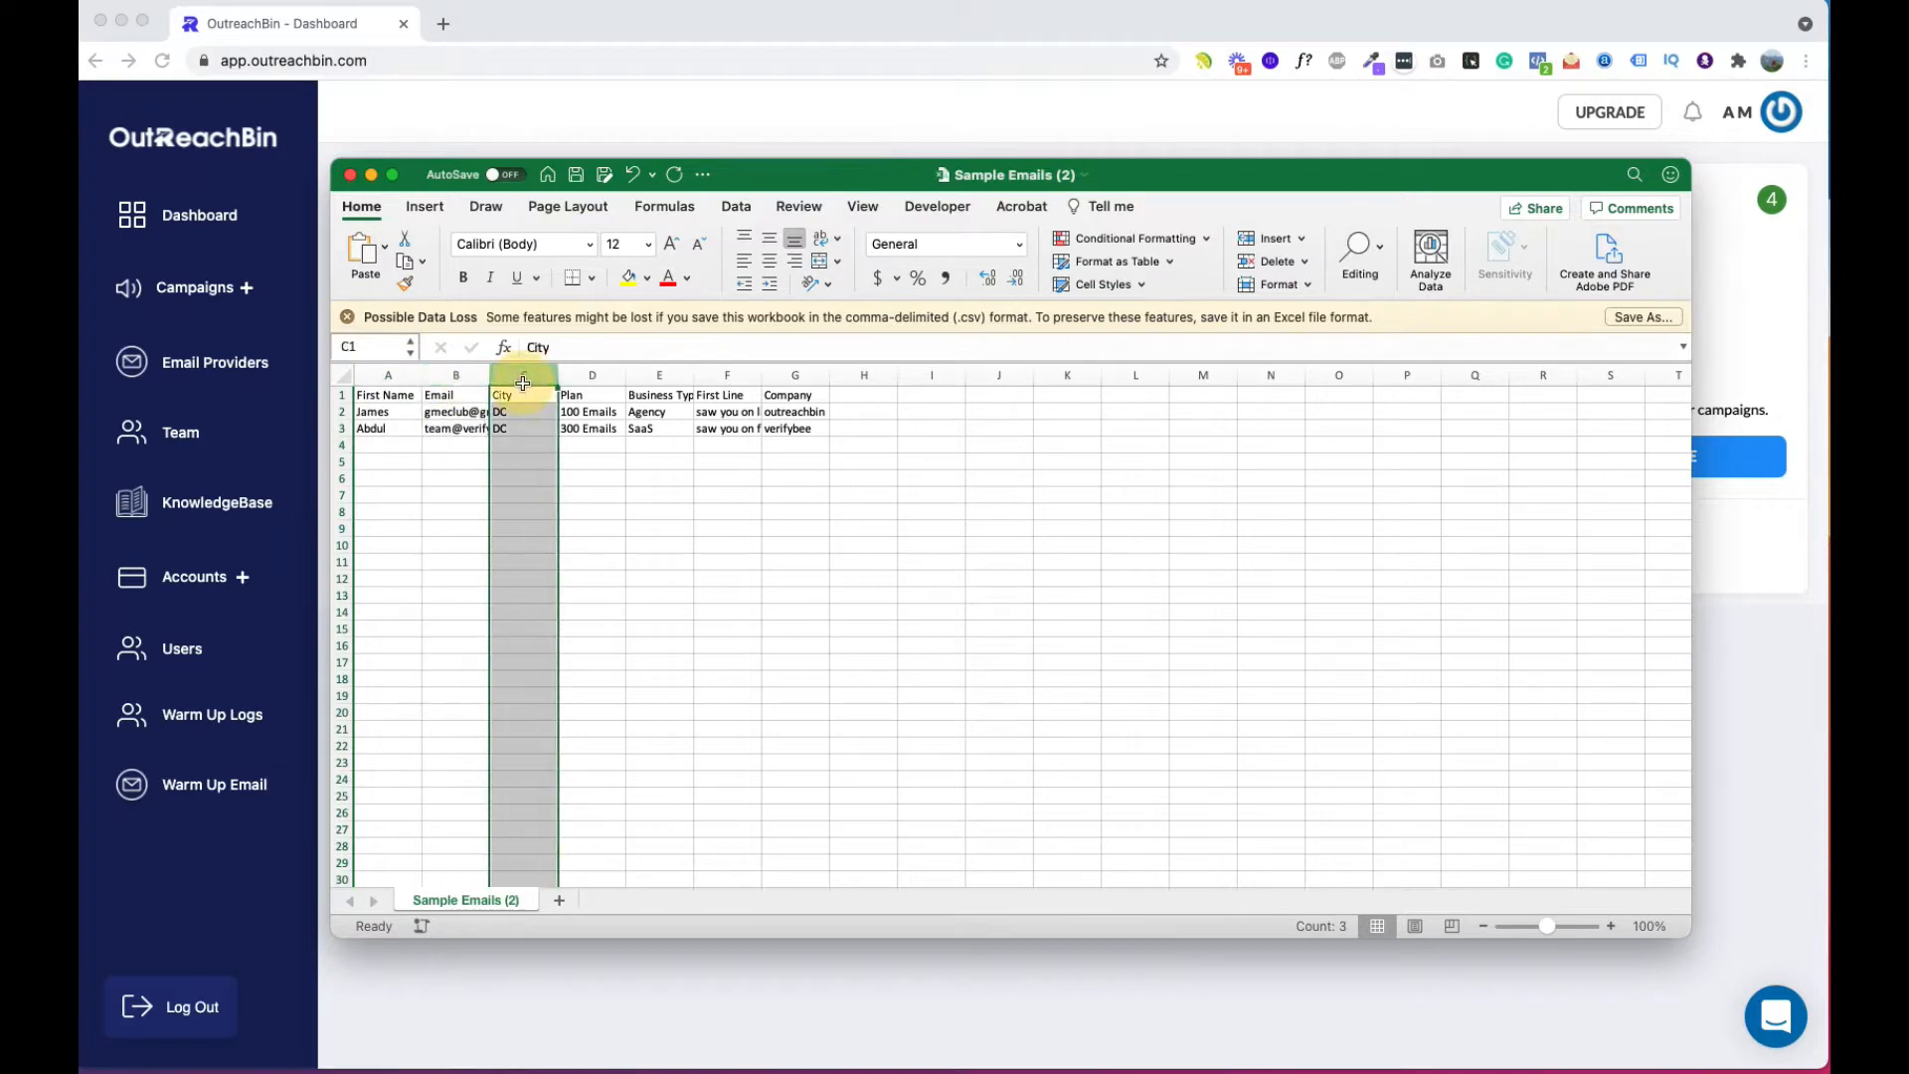
pyautogui.click(592, 376)
pyautogui.click(651, 376)
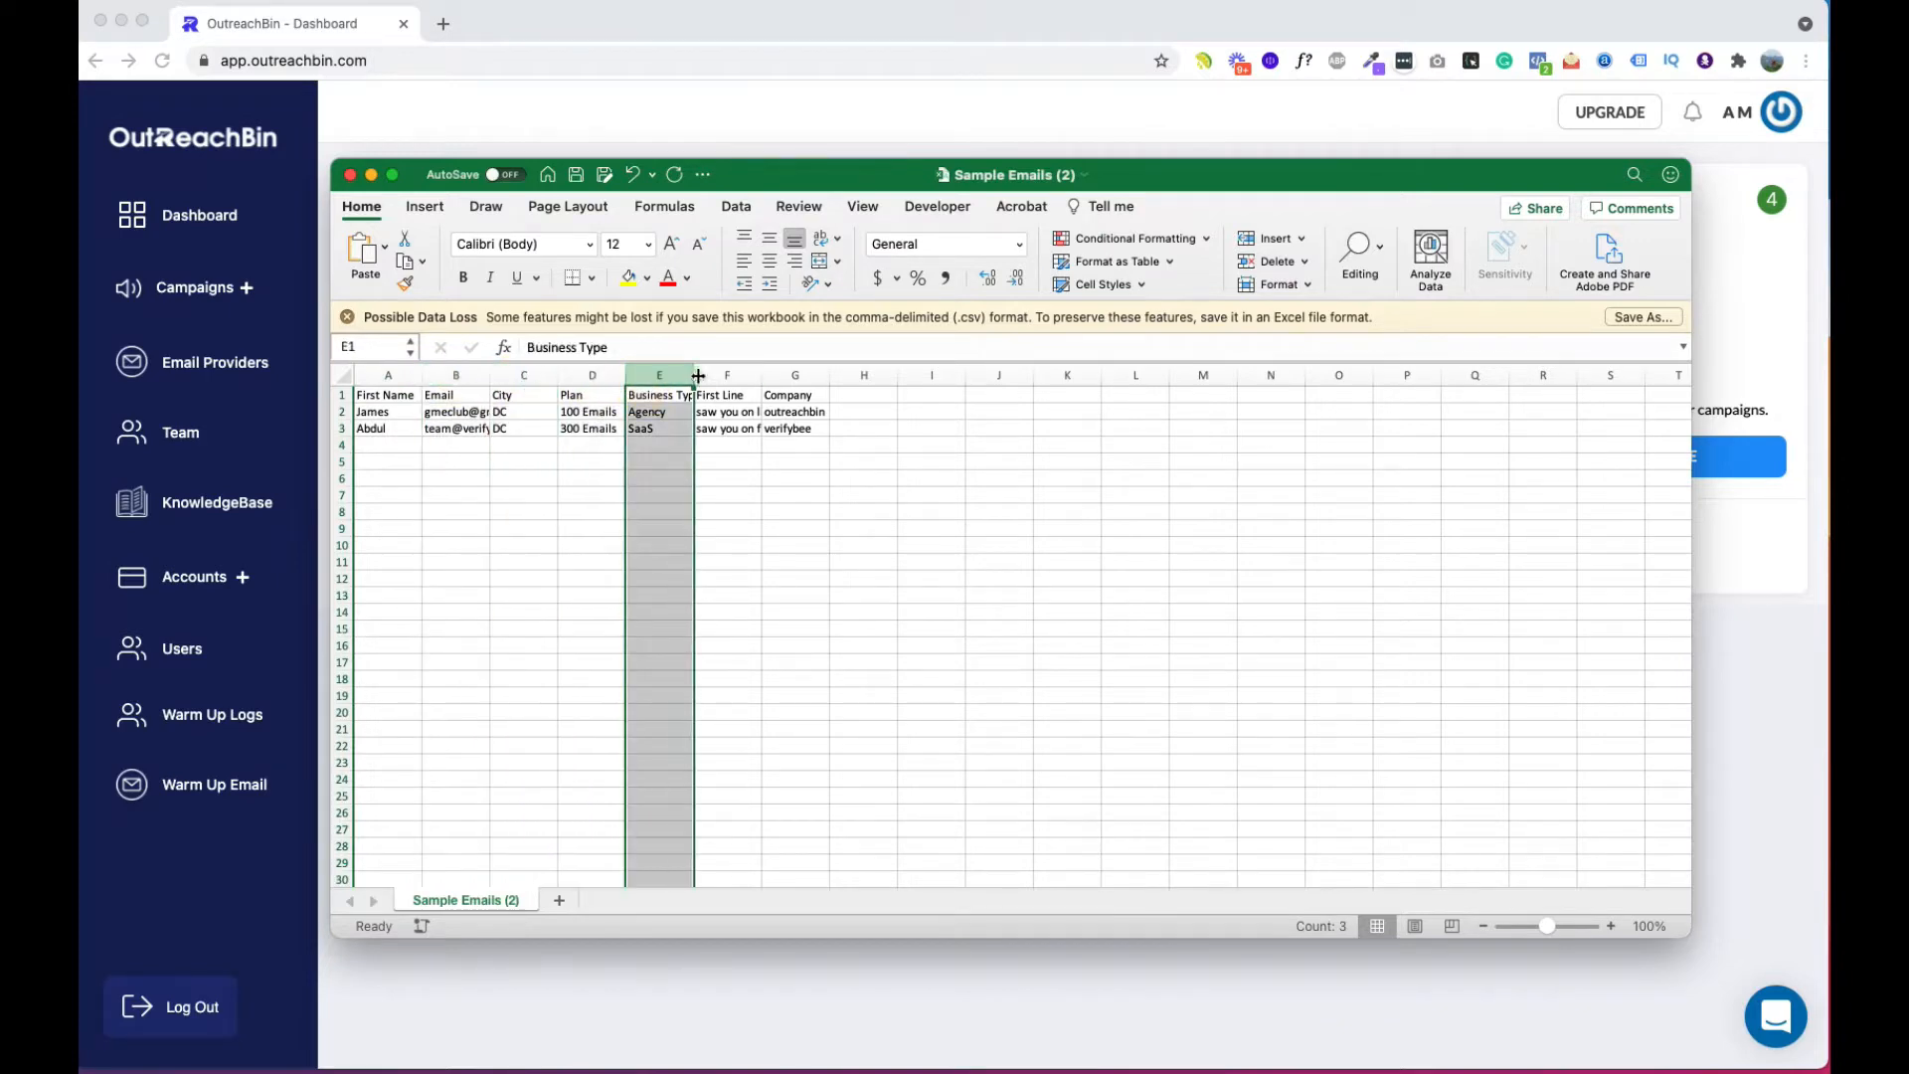
pyautogui.moveTo(693, 376); pyautogui.dragTo(858, 375)
# Step: Examine each column of the sample sheet in turn, from First Name and Email through First Line and Company
pyautogui.click(394, 376)
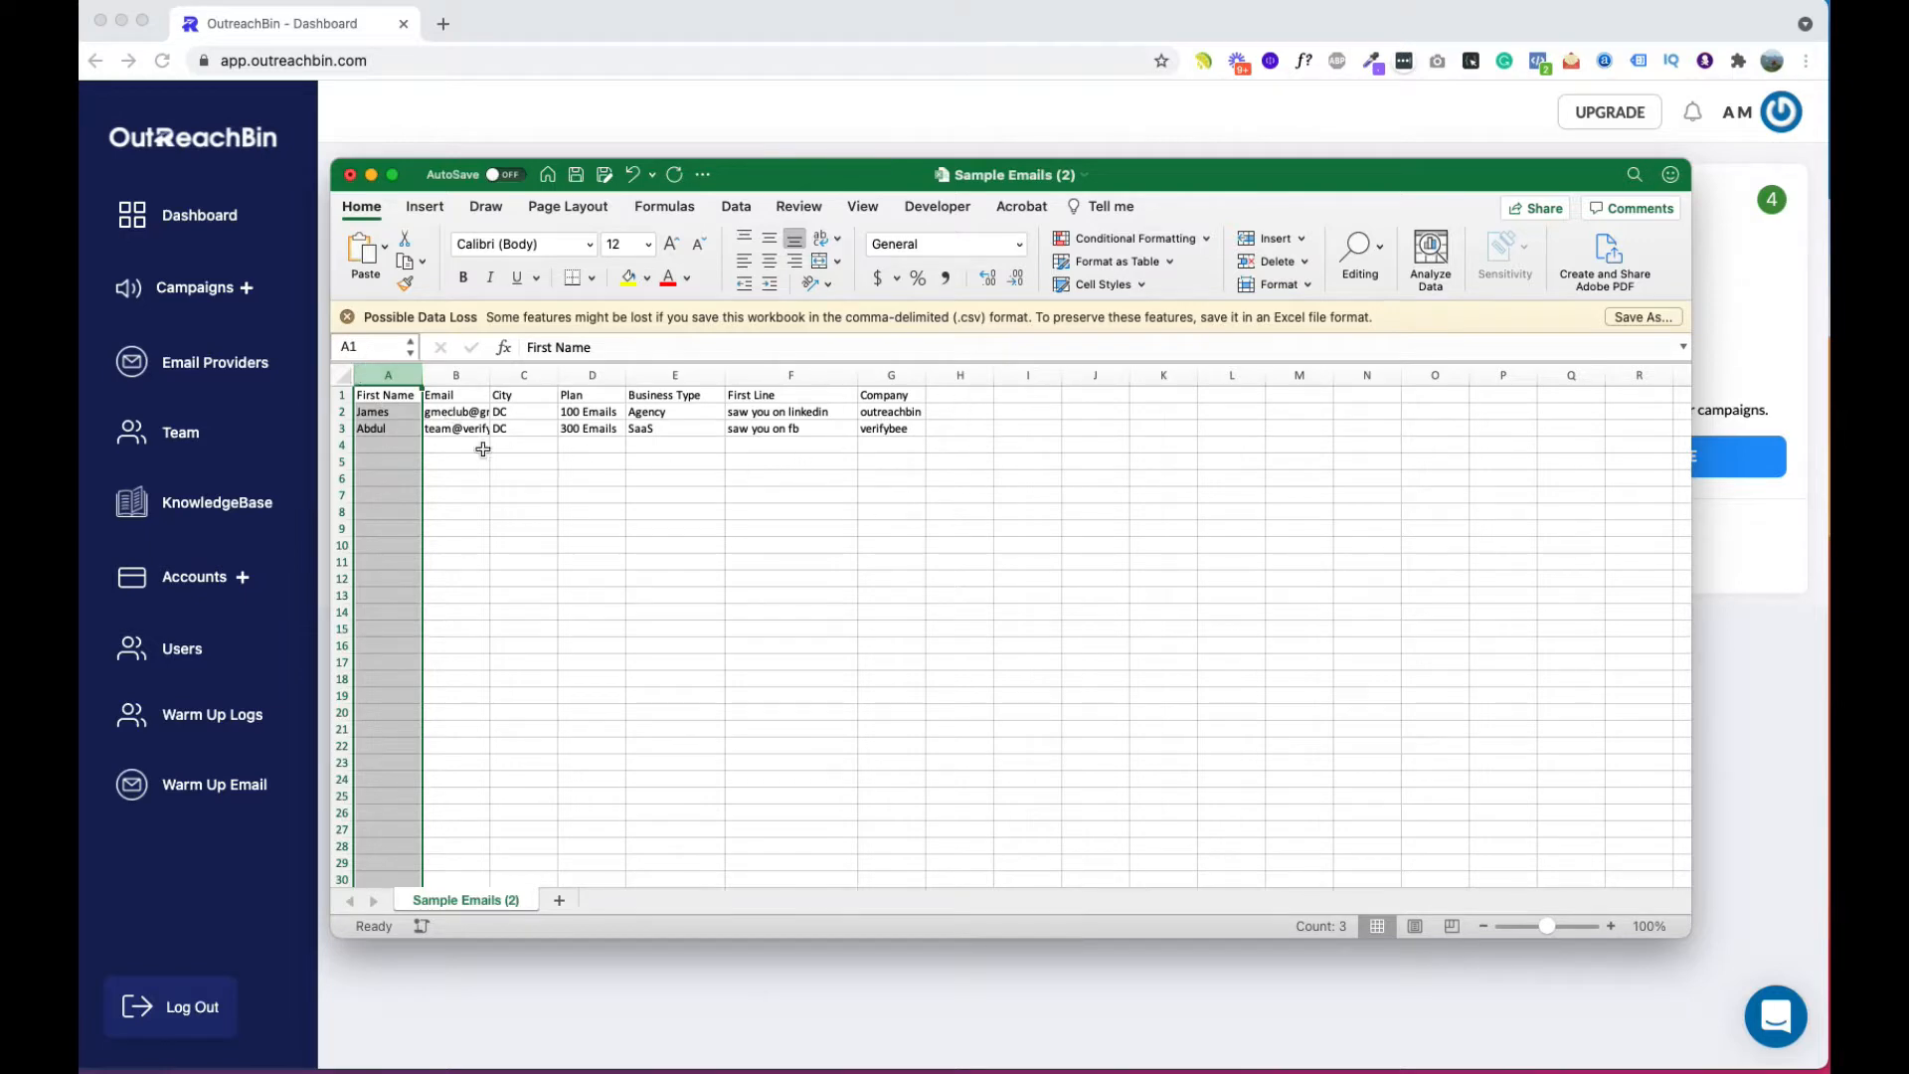
pyautogui.click(456, 376)
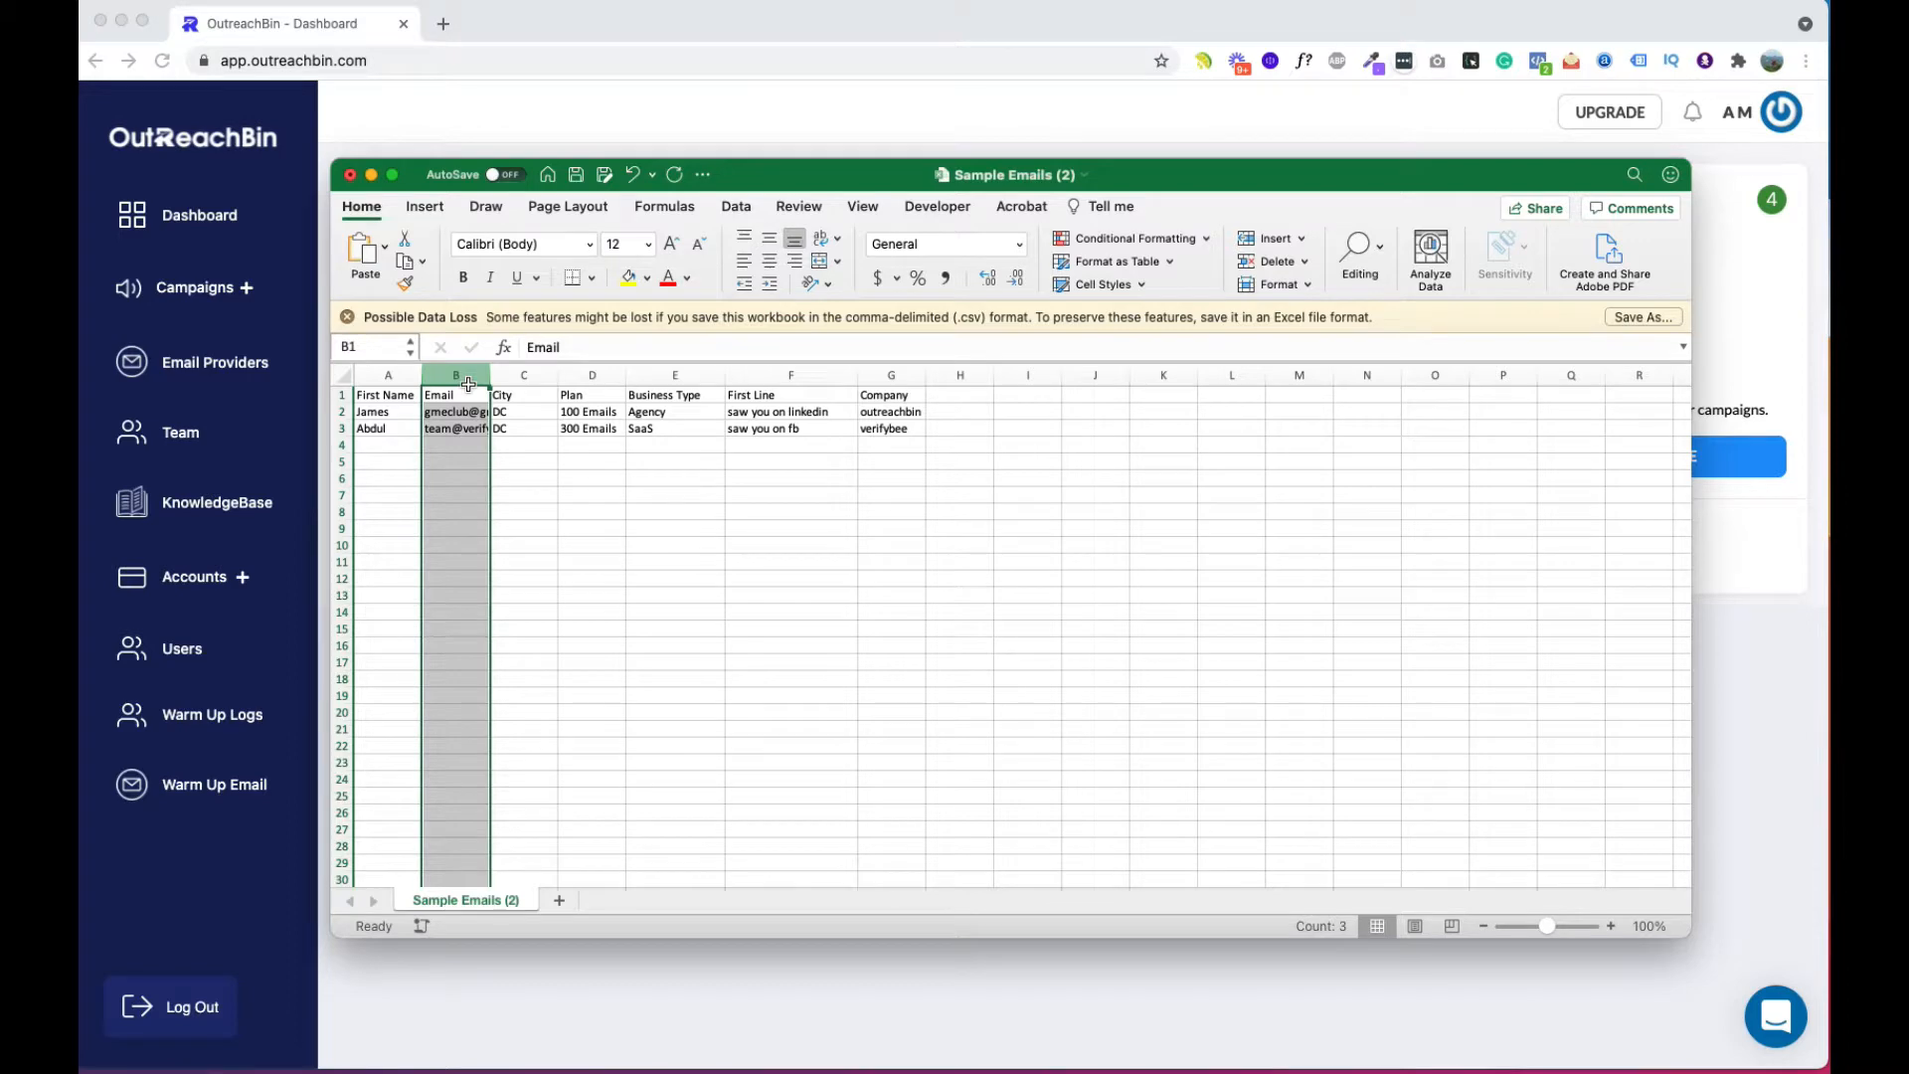
pyautogui.click(526, 380)
pyautogui.click(600, 380)
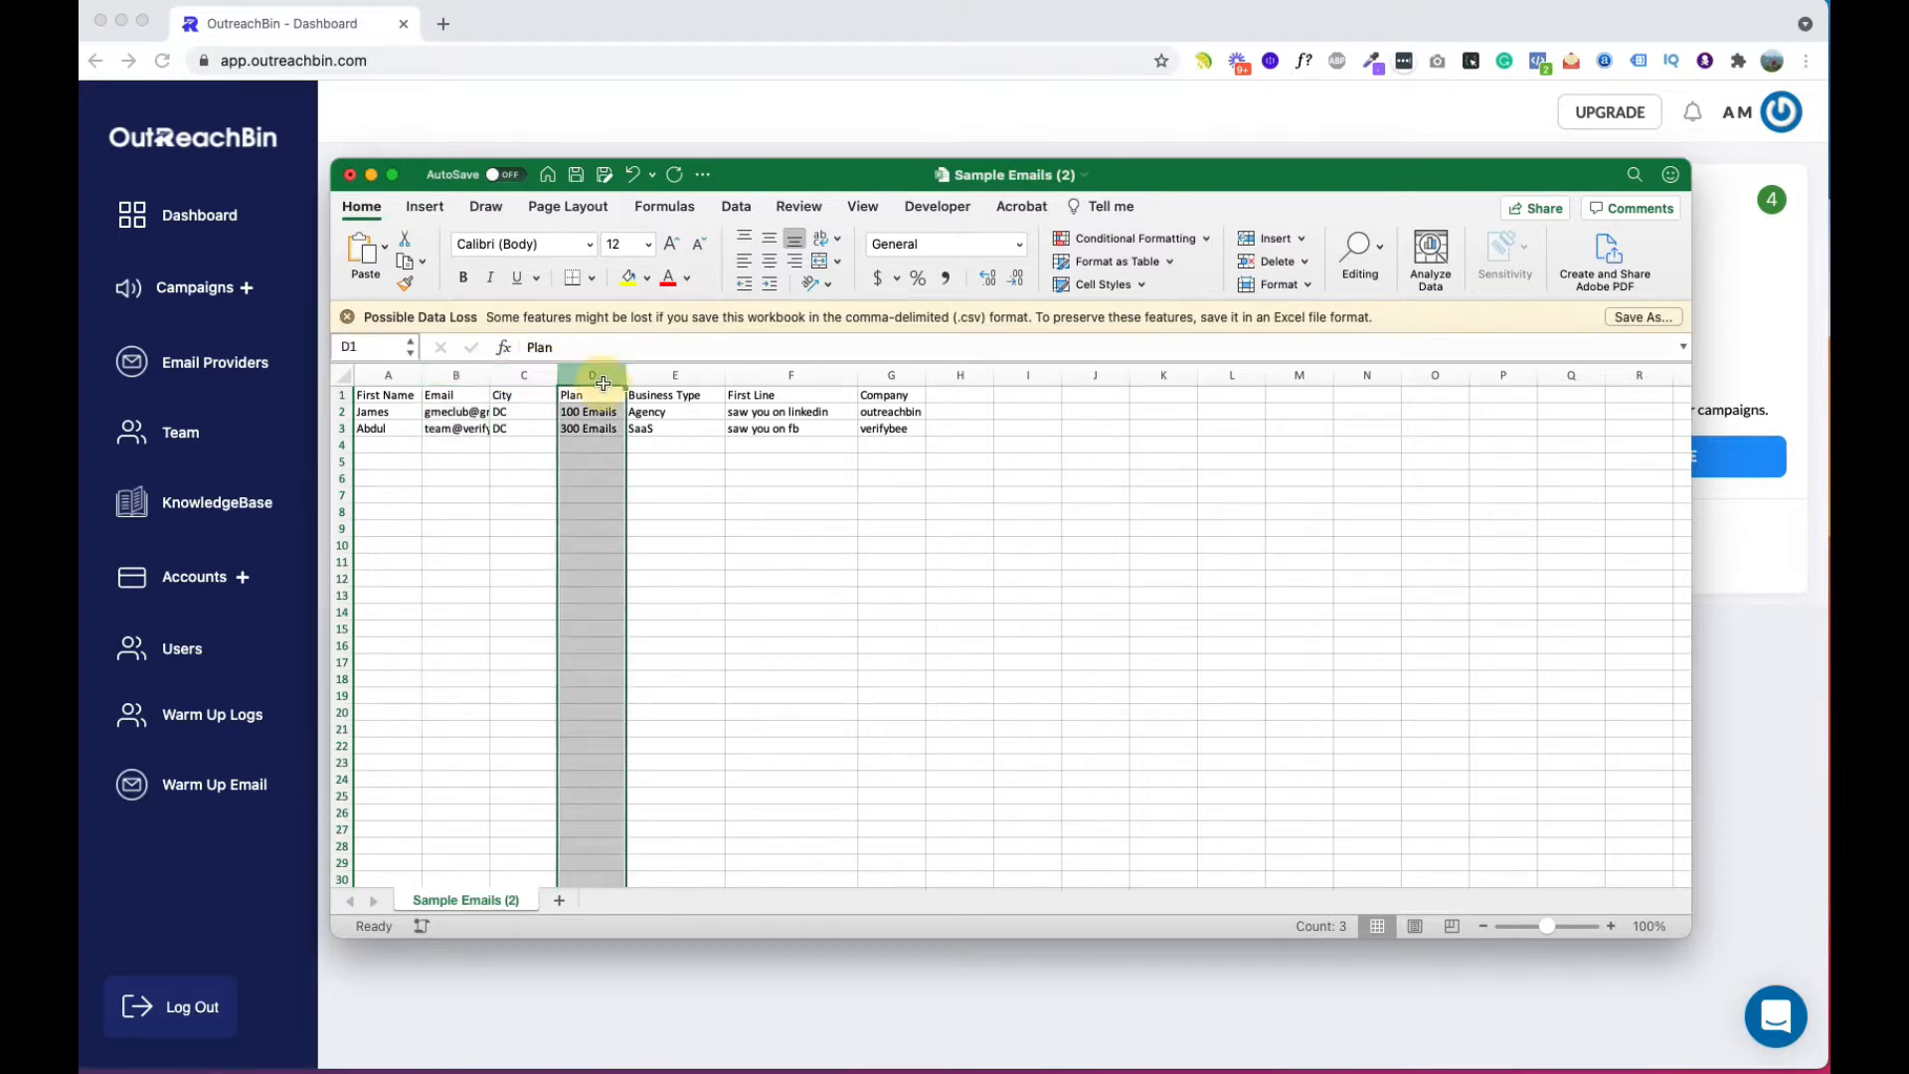
pyautogui.click(676, 380)
pyautogui.click(781, 380)
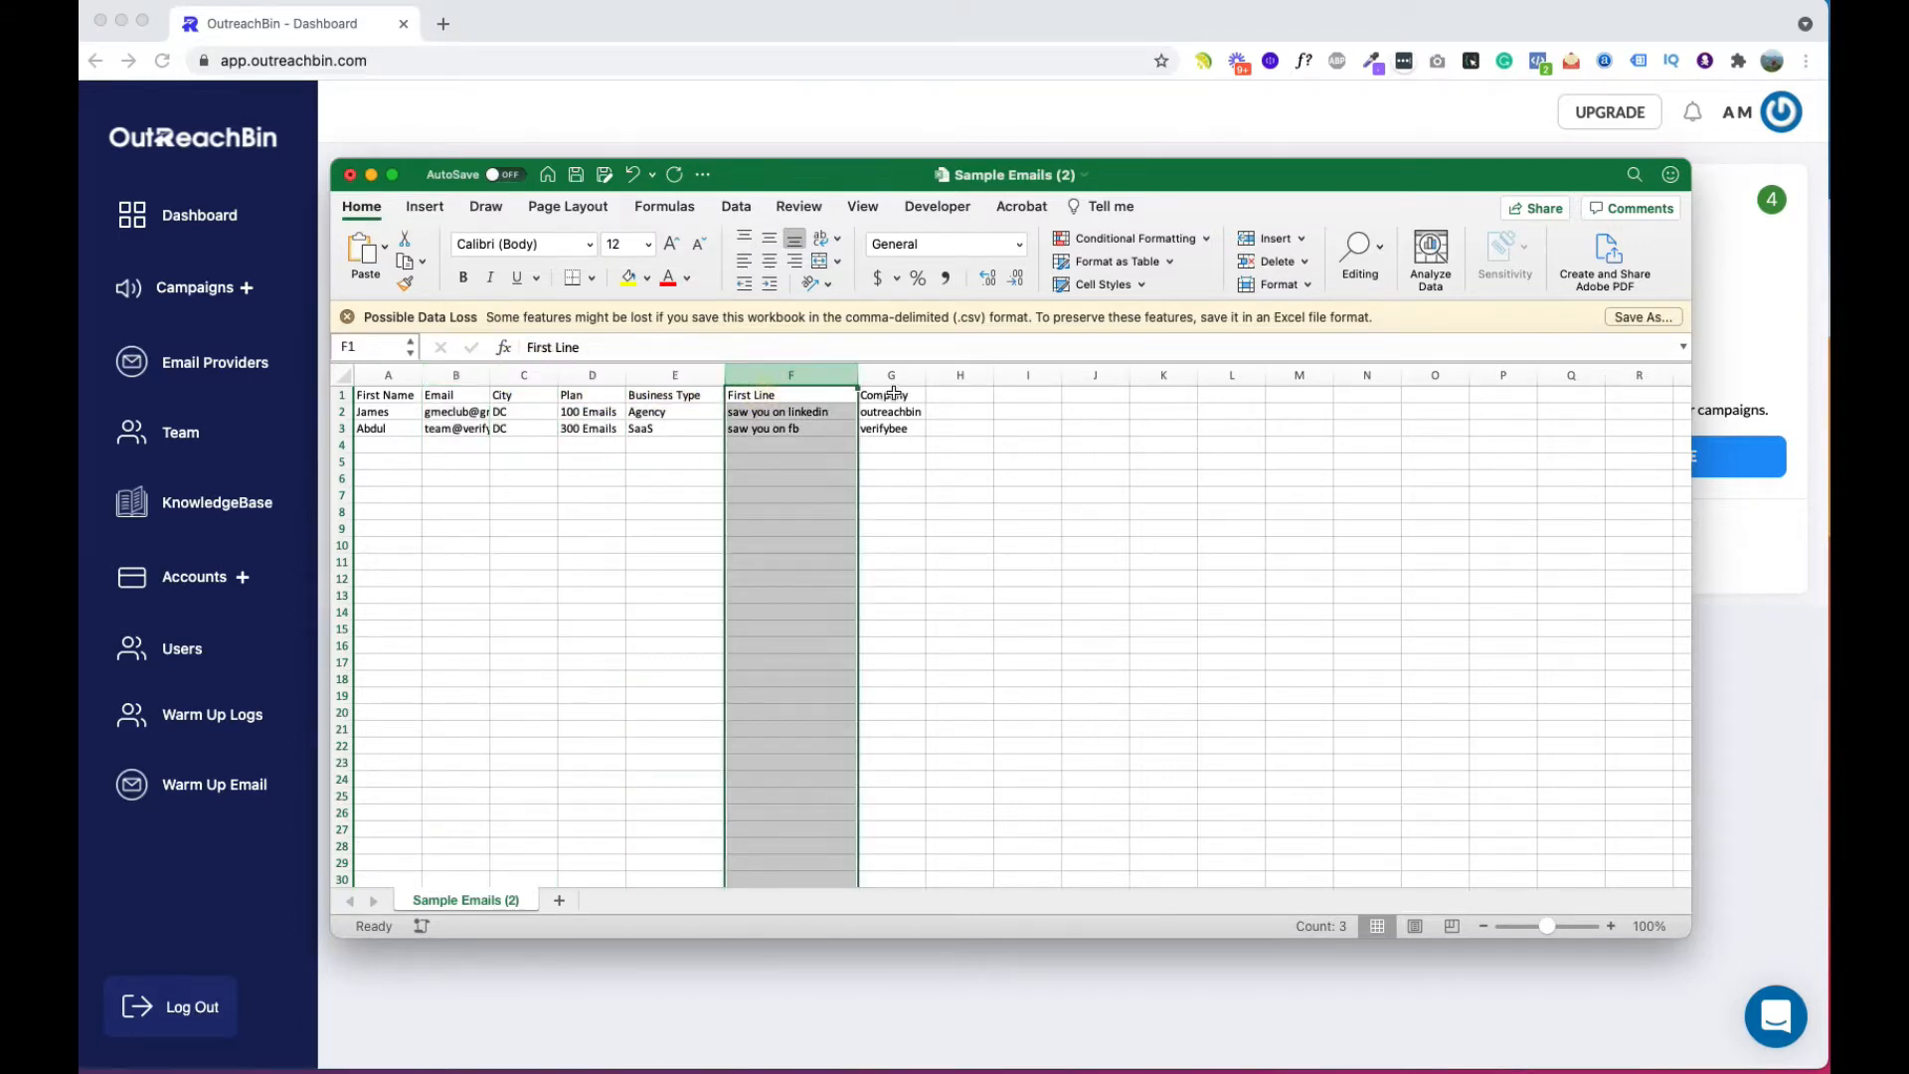
pyautogui.click(893, 395)
pyautogui.click(892, 376)
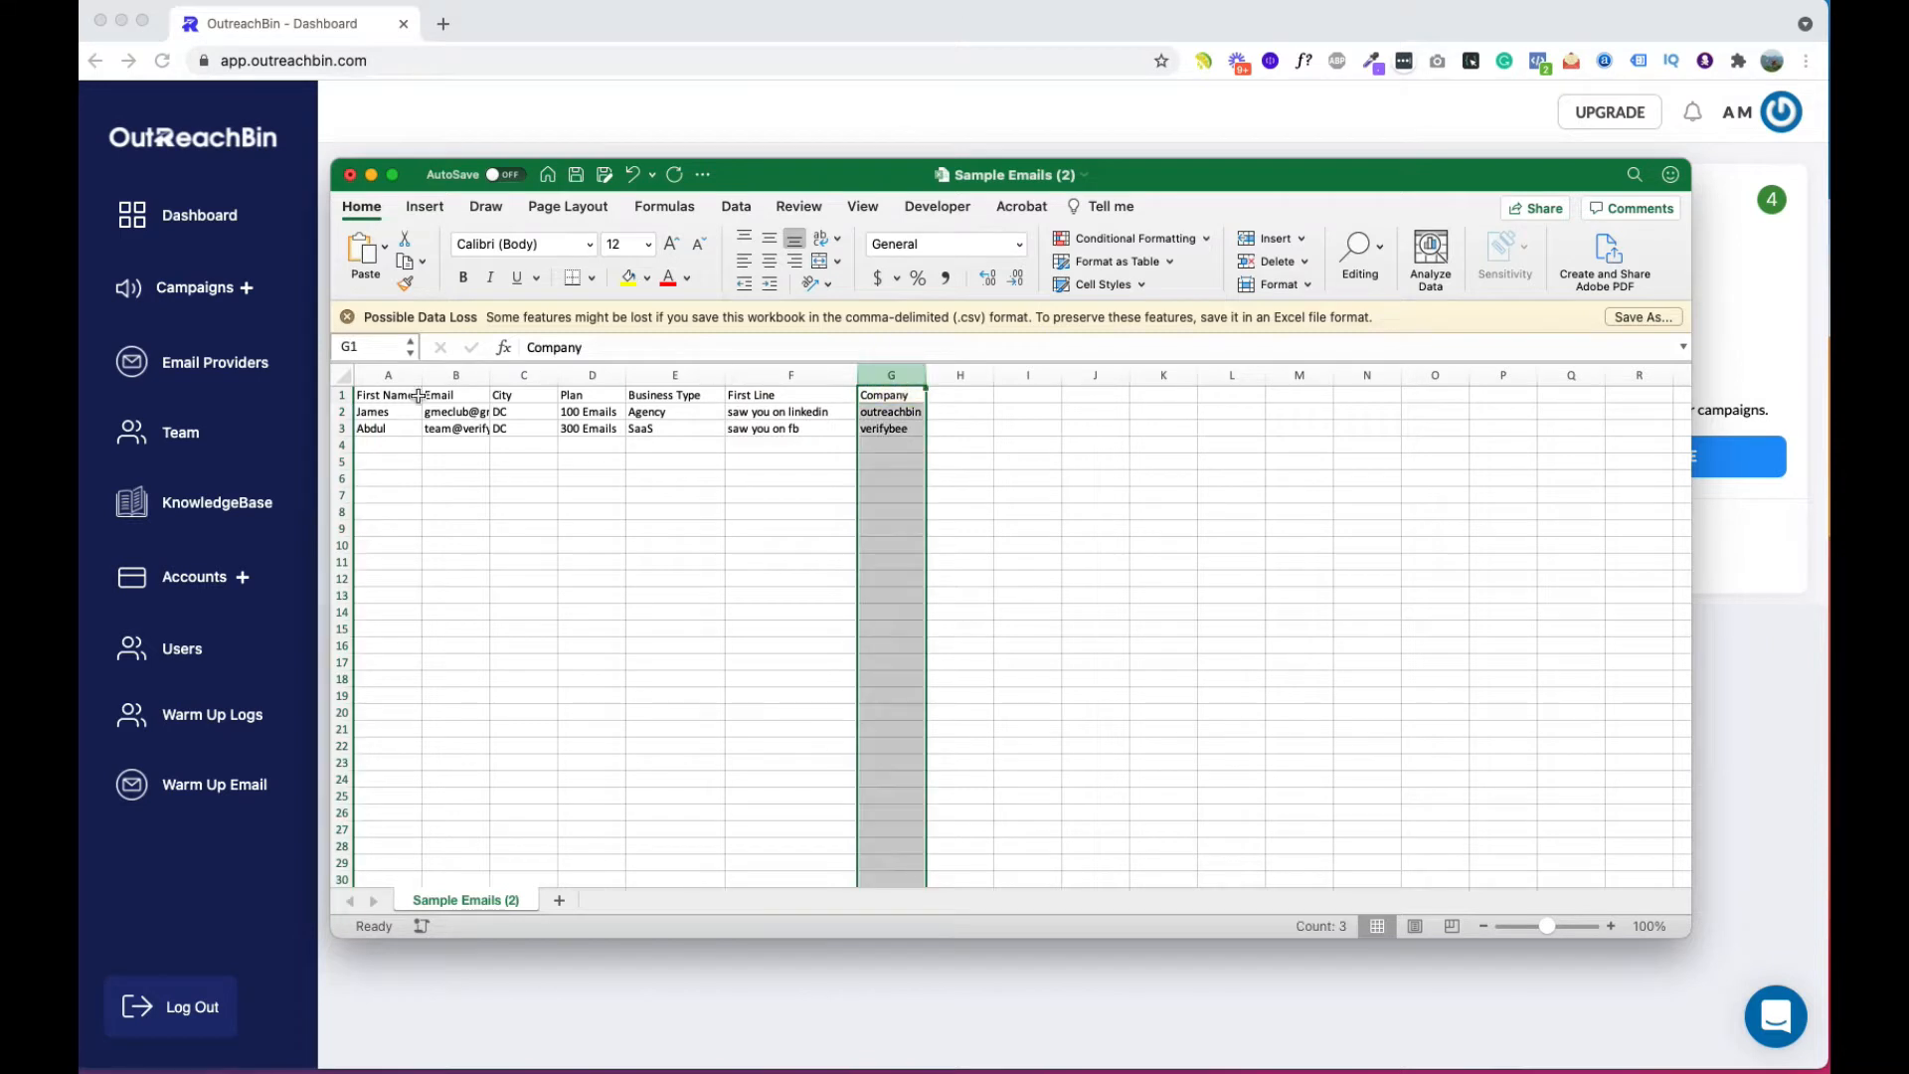
pyautogui.click(434, 447)
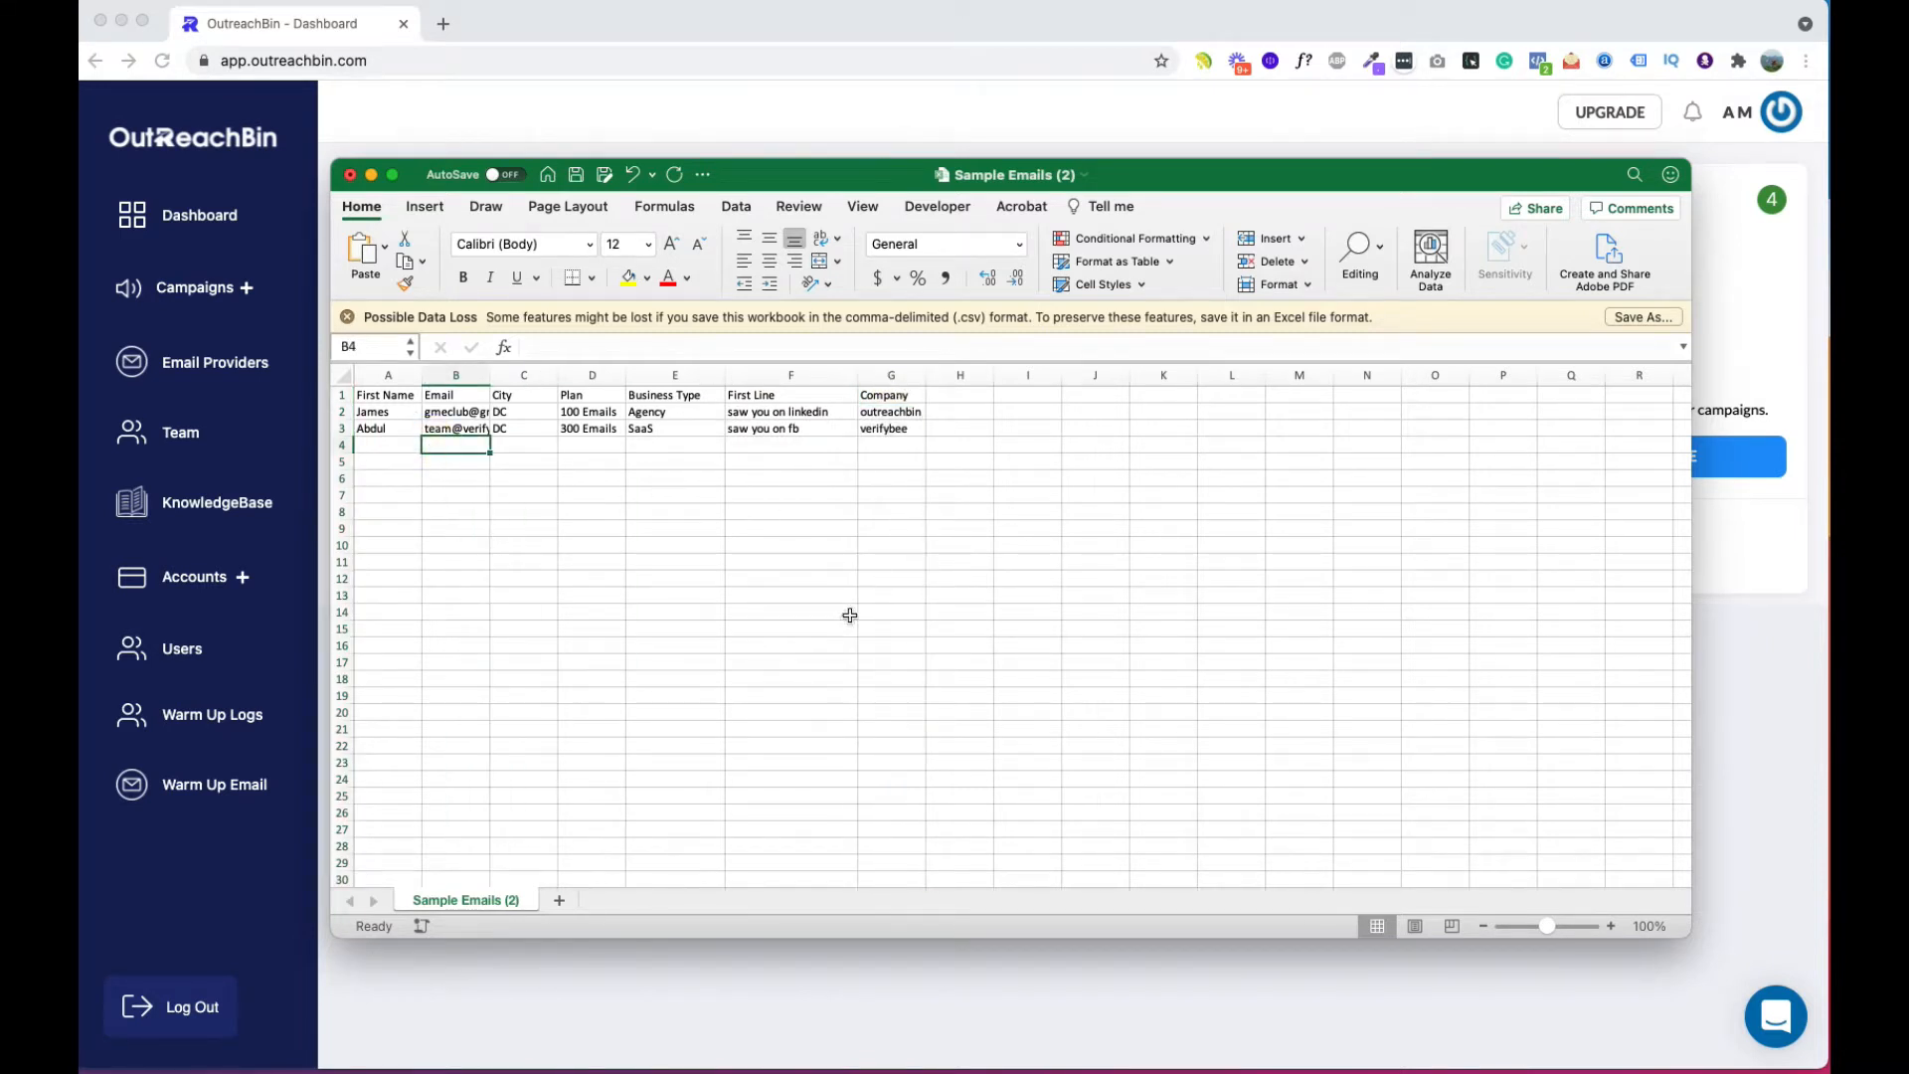
# Step: Examine the Email column, the First Line entries and the first contact's row in the sample sheet
pyautogui.click(438, 374)
pyautogui.moveTo(485, 392); pyautogui.dragTo(691, 595)
pyautogui.click(691, 595)
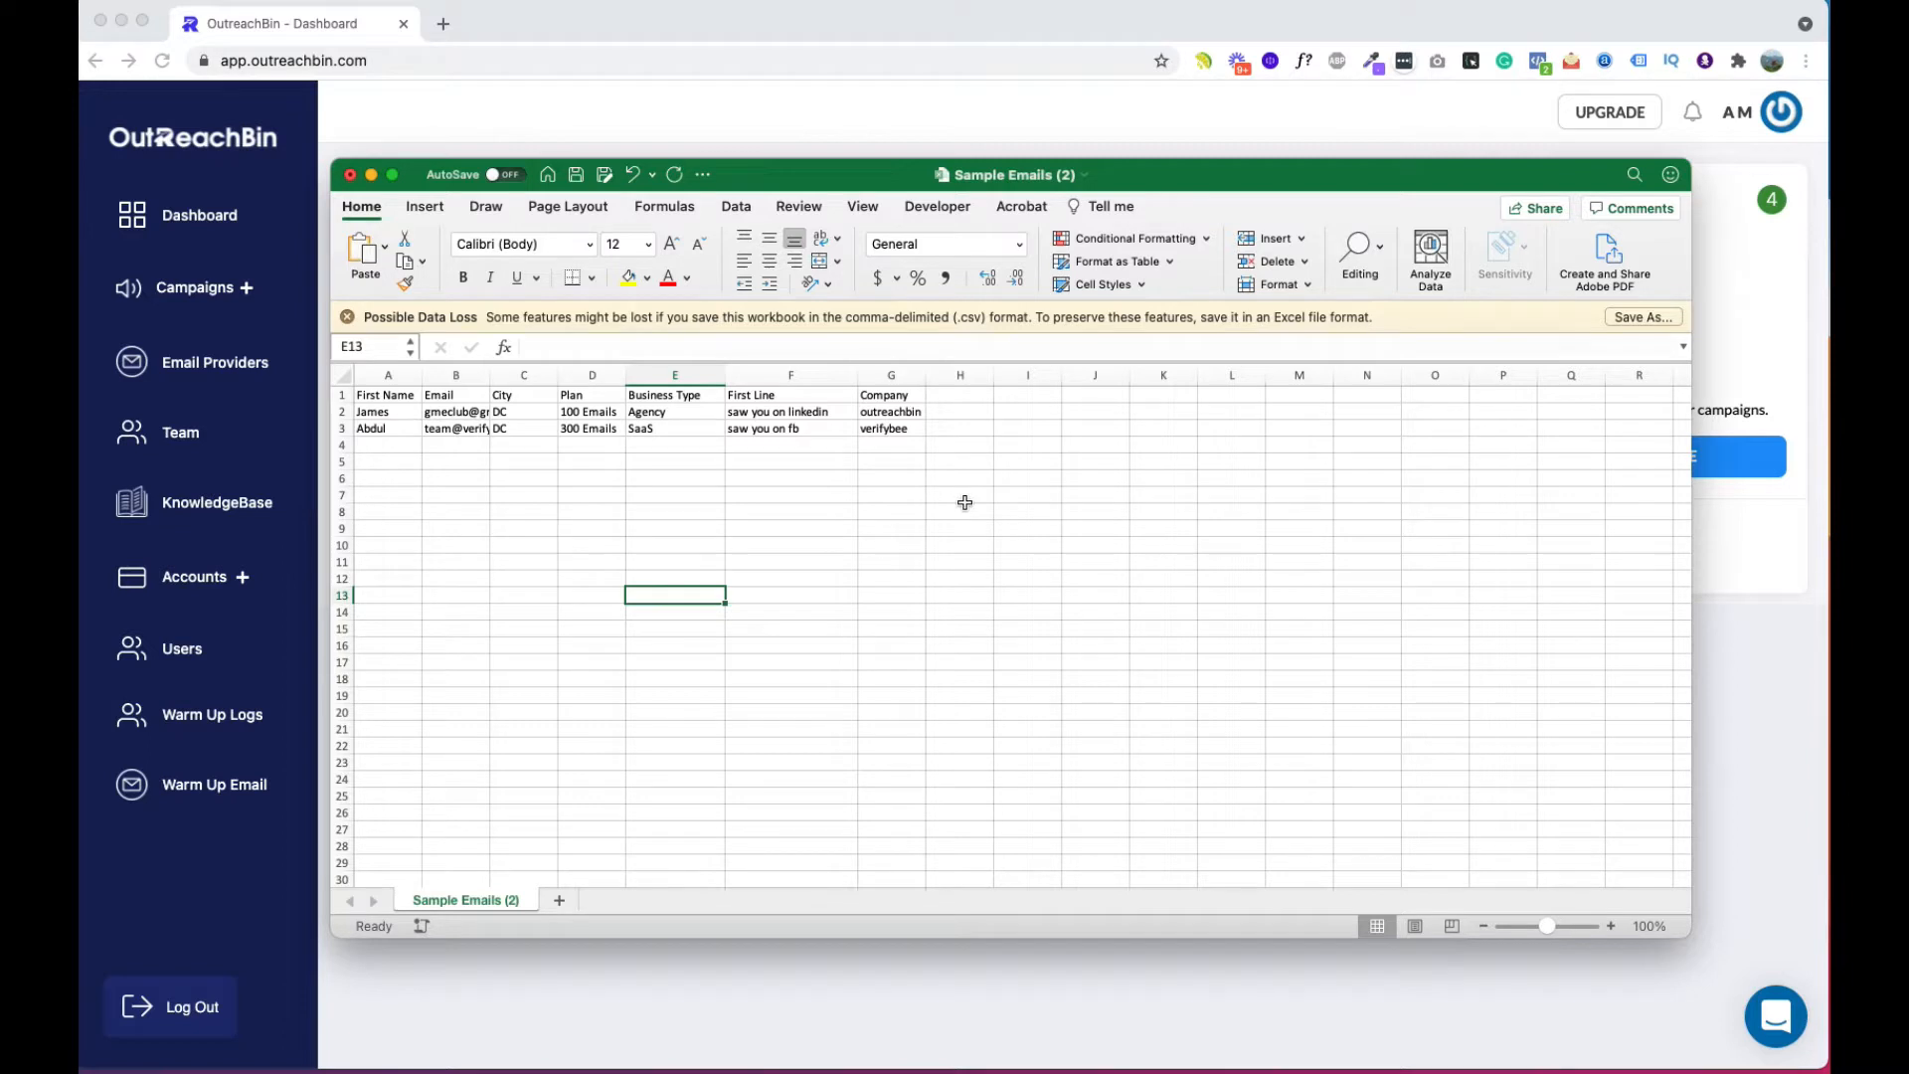
pyautogui.click(782, 377)
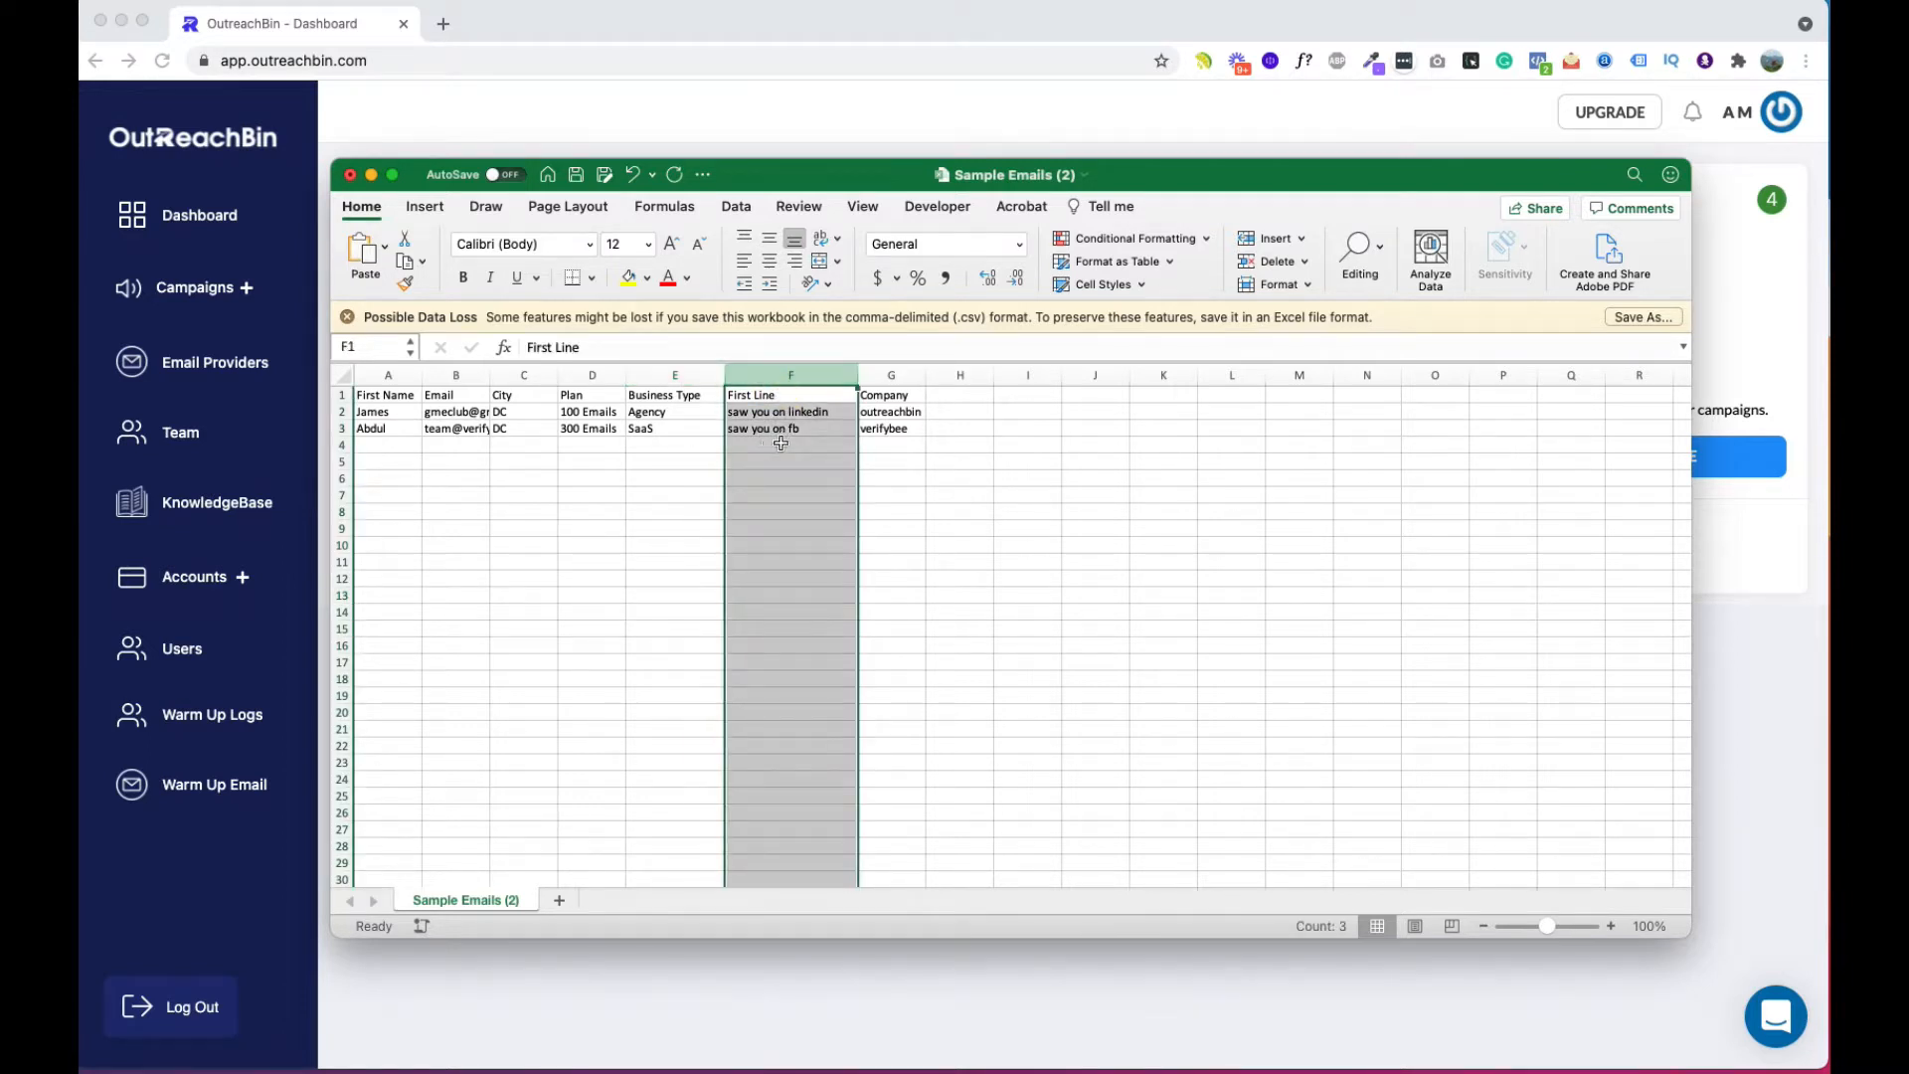
pyautogui.click(785, 412)
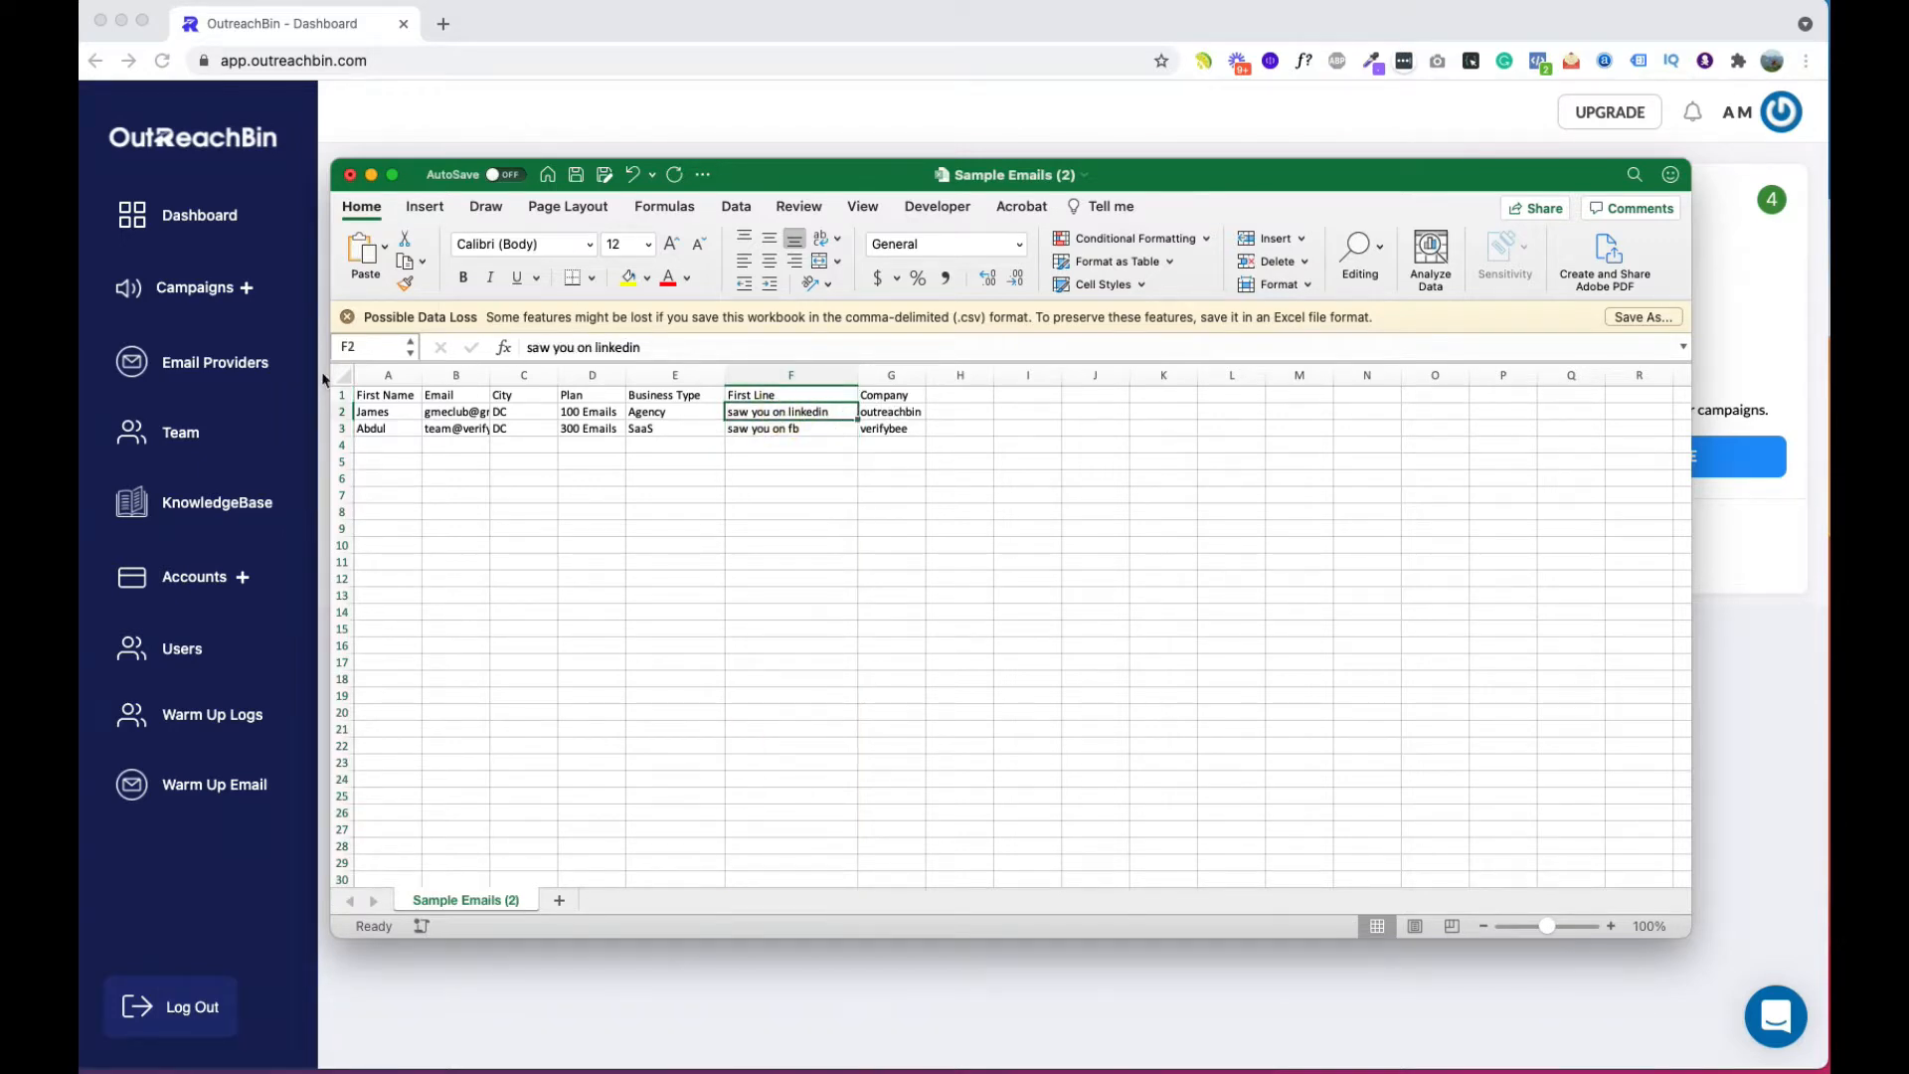
pyautogui.click(341, 411)
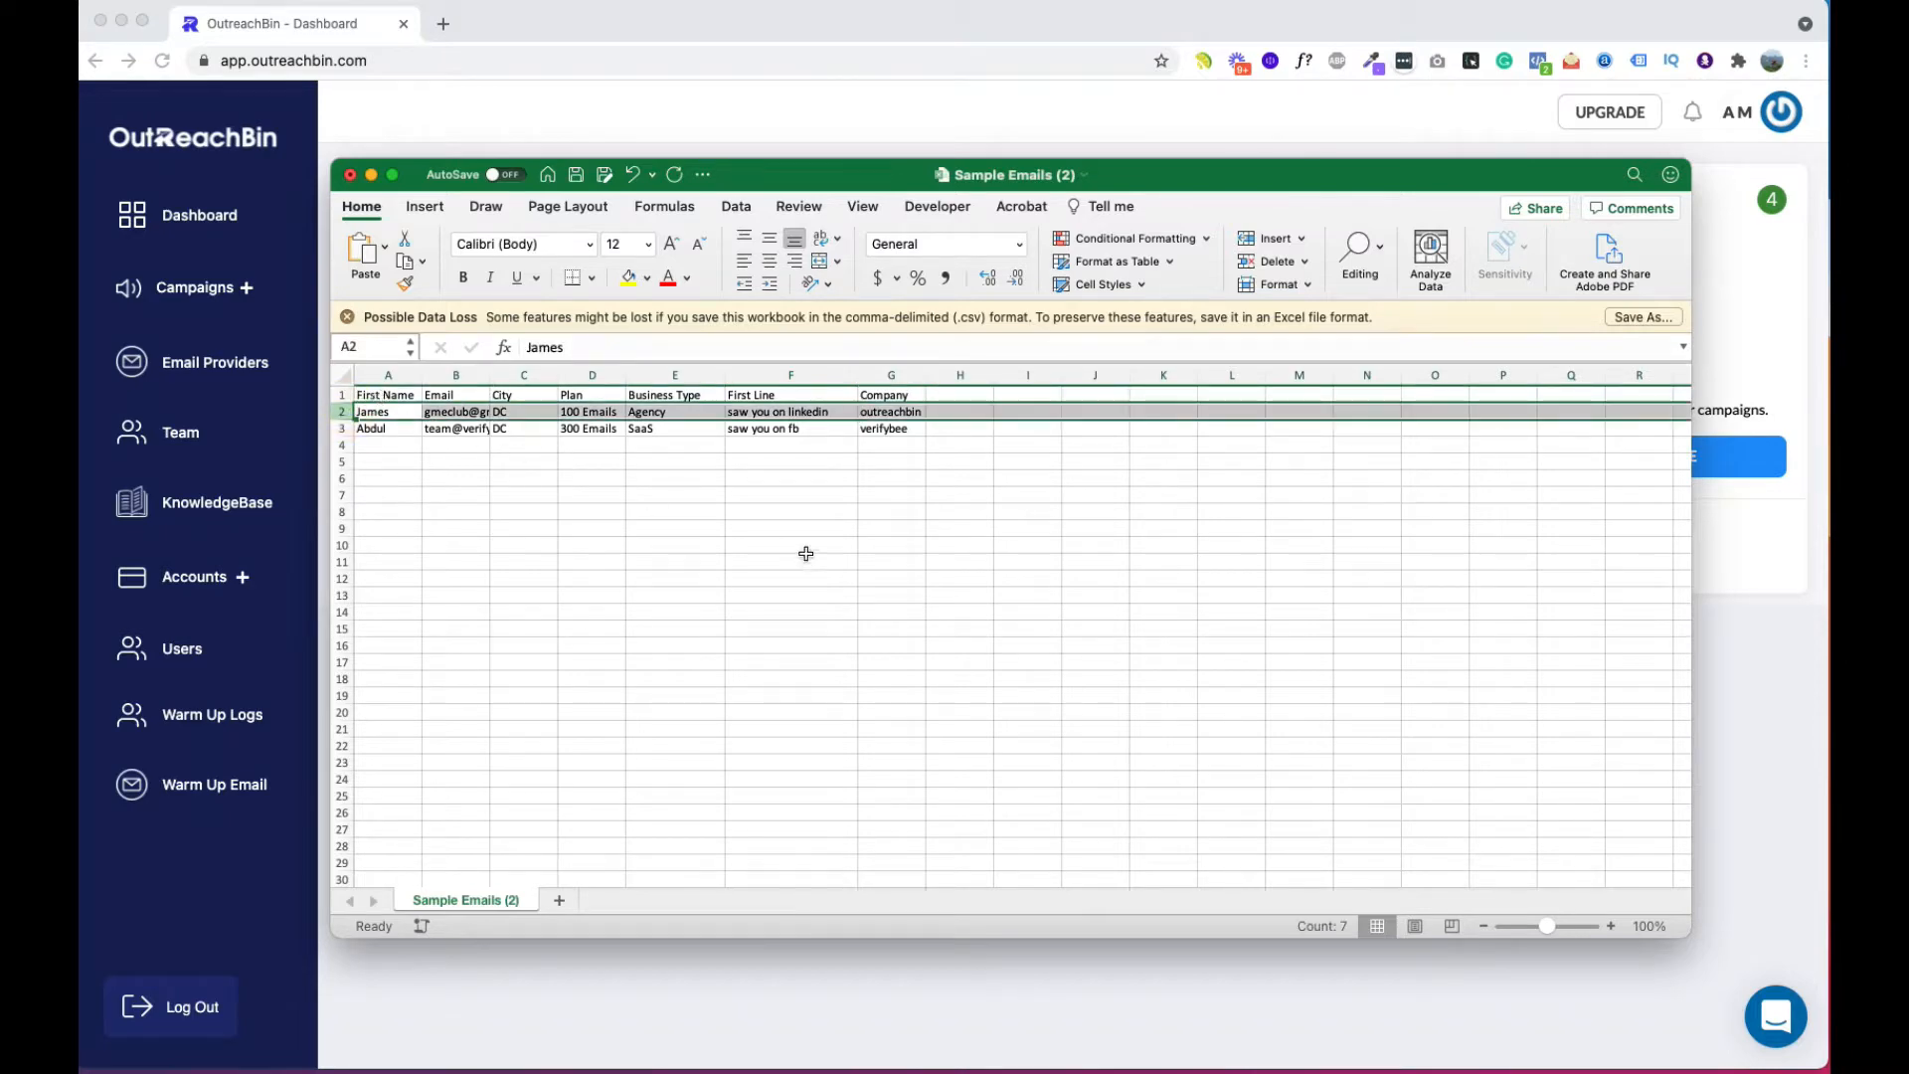
pyautogui.click(819, 464)
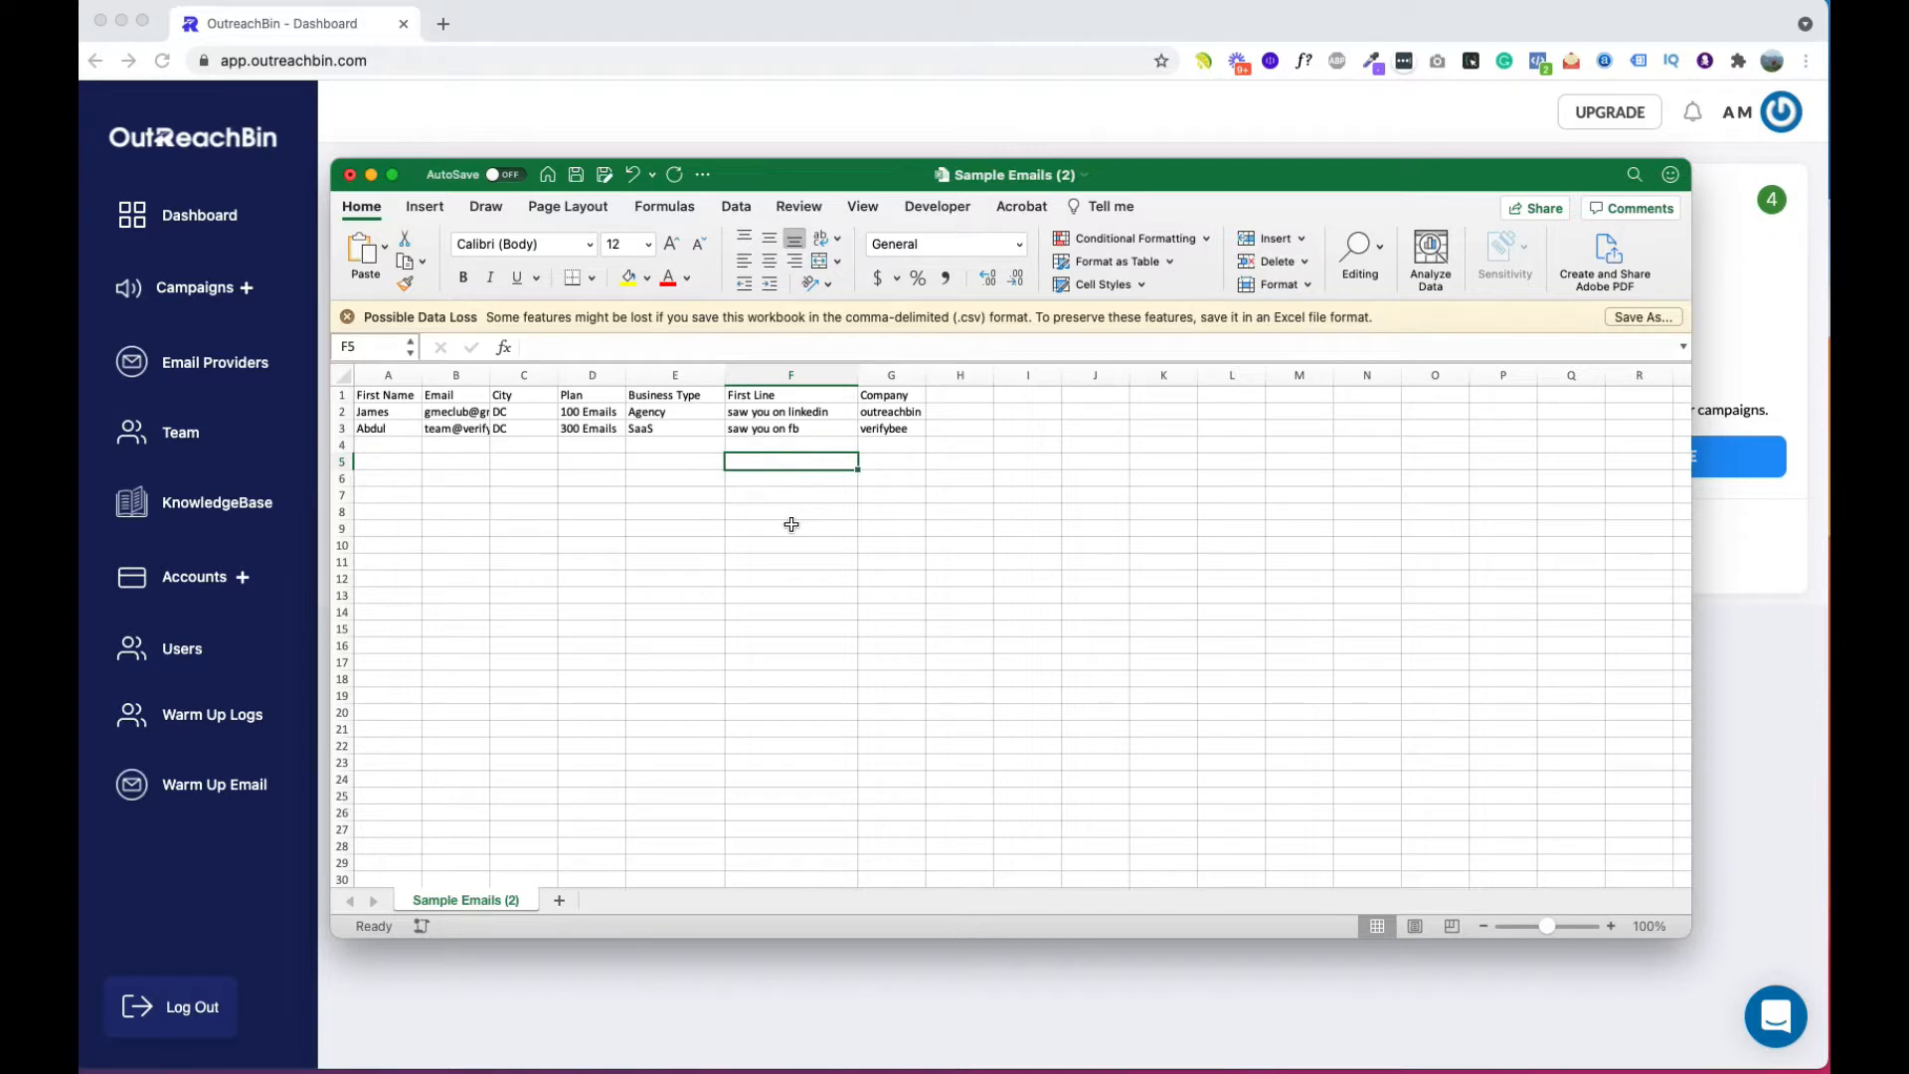
# Step: Widen the Email column to fit the full addresses, and close the Sample Emails (2) workbook
pyautogui.click(483, 374)
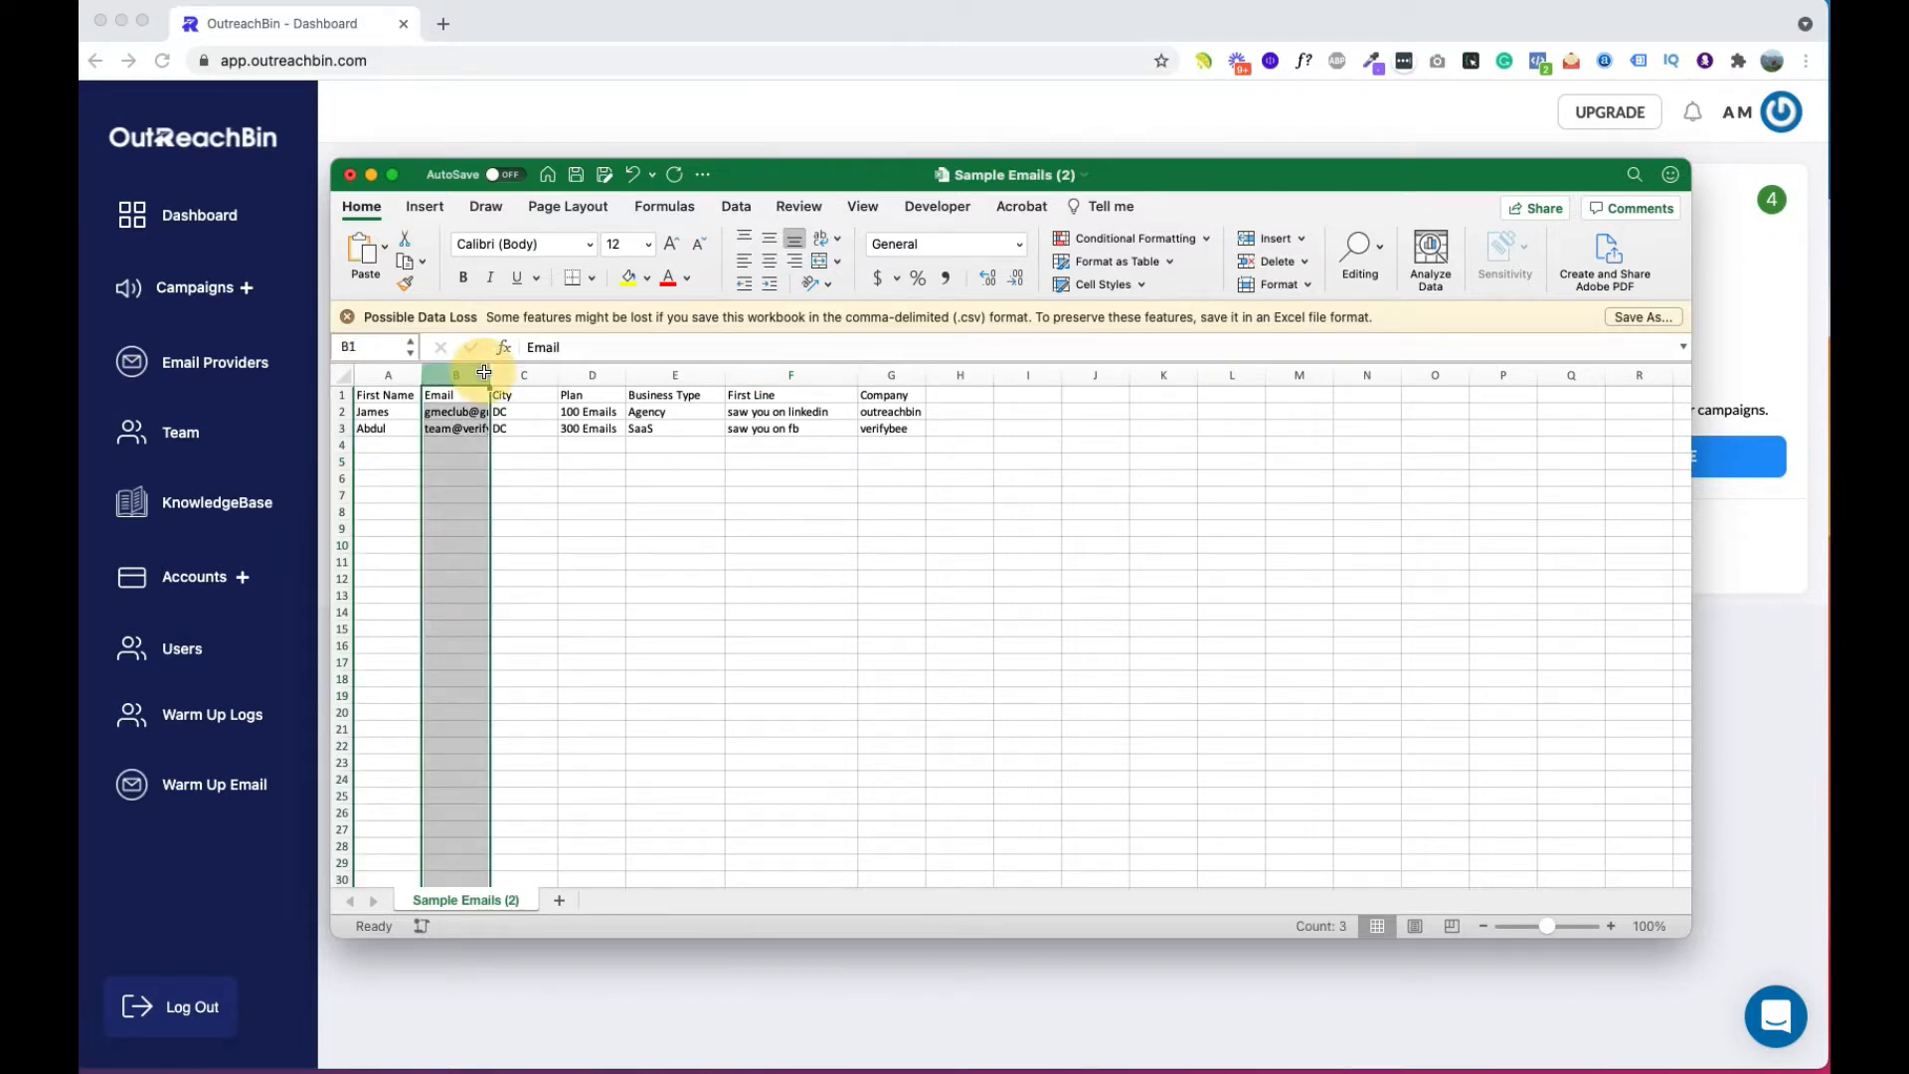
pyautogui.moveTo(491, 373); pyautogui.dragTo(546, 373)
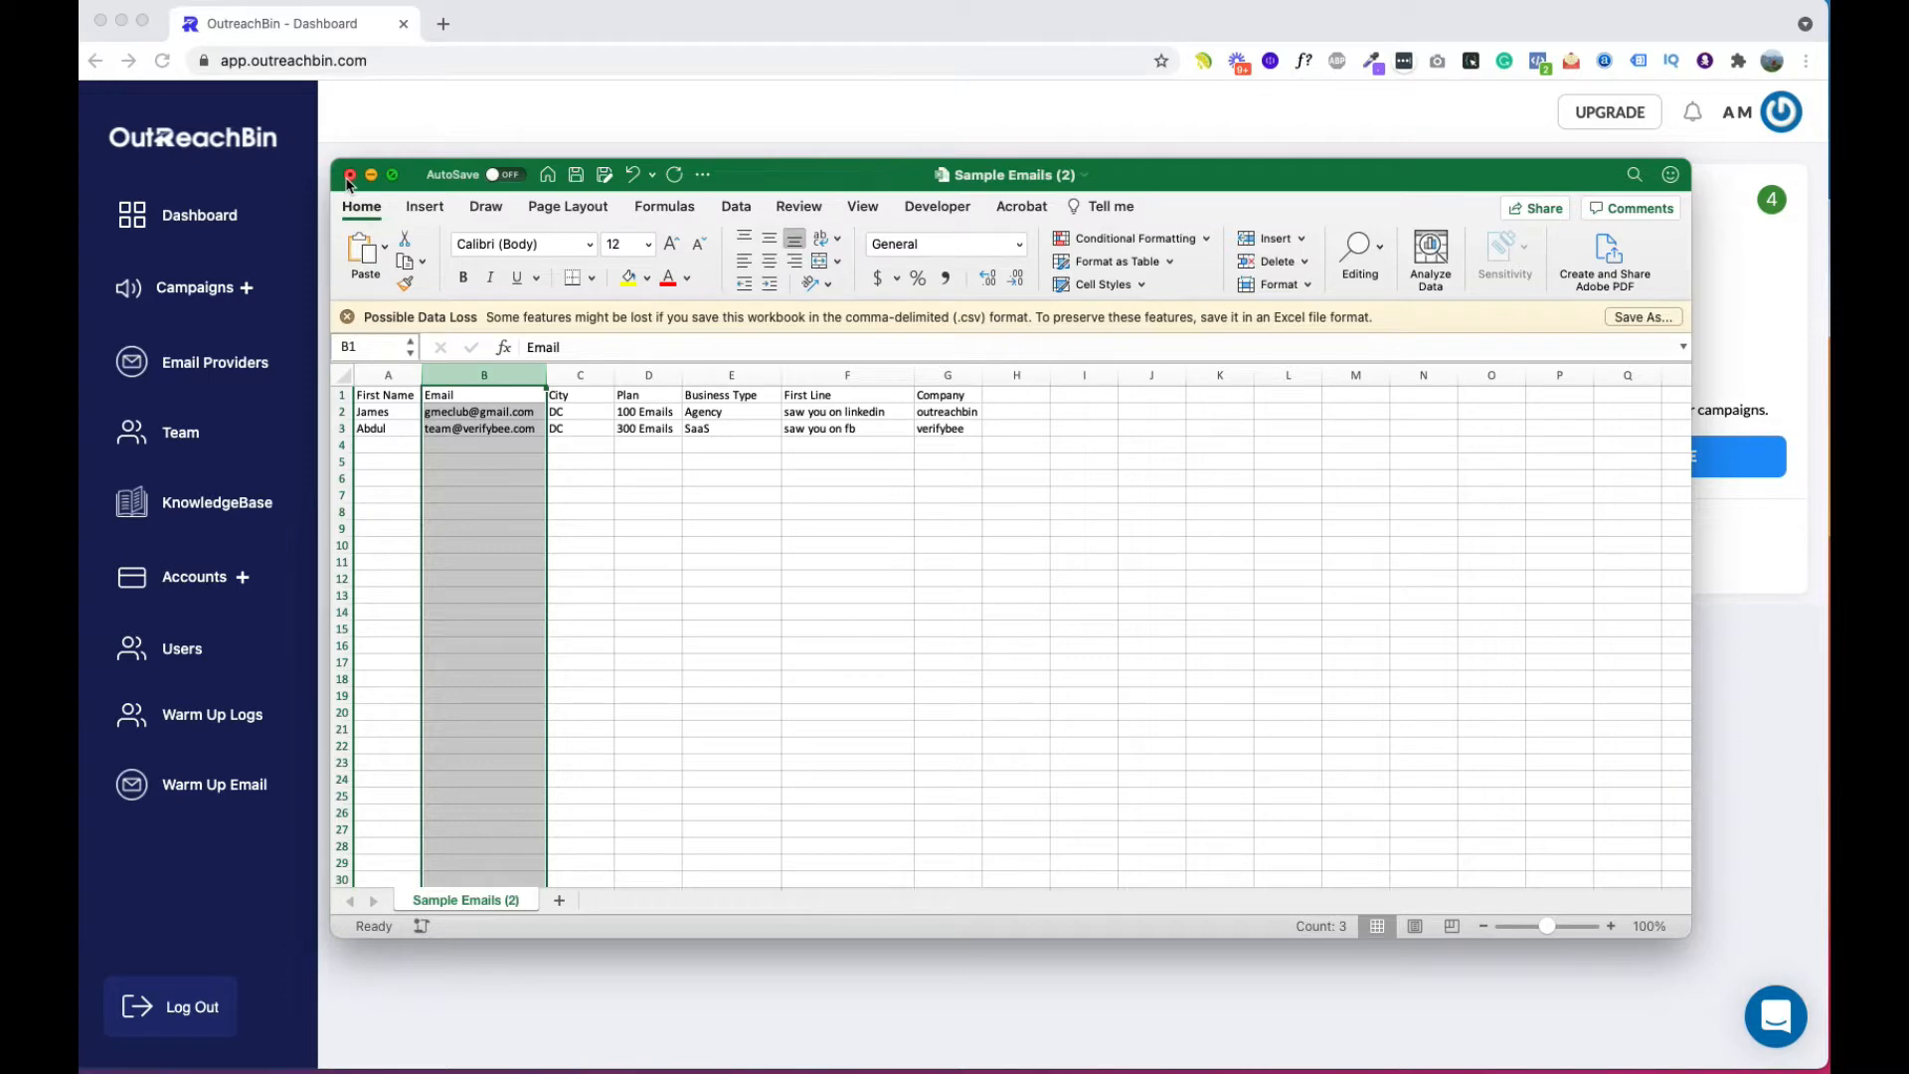
pyautogui.click(393, 137)
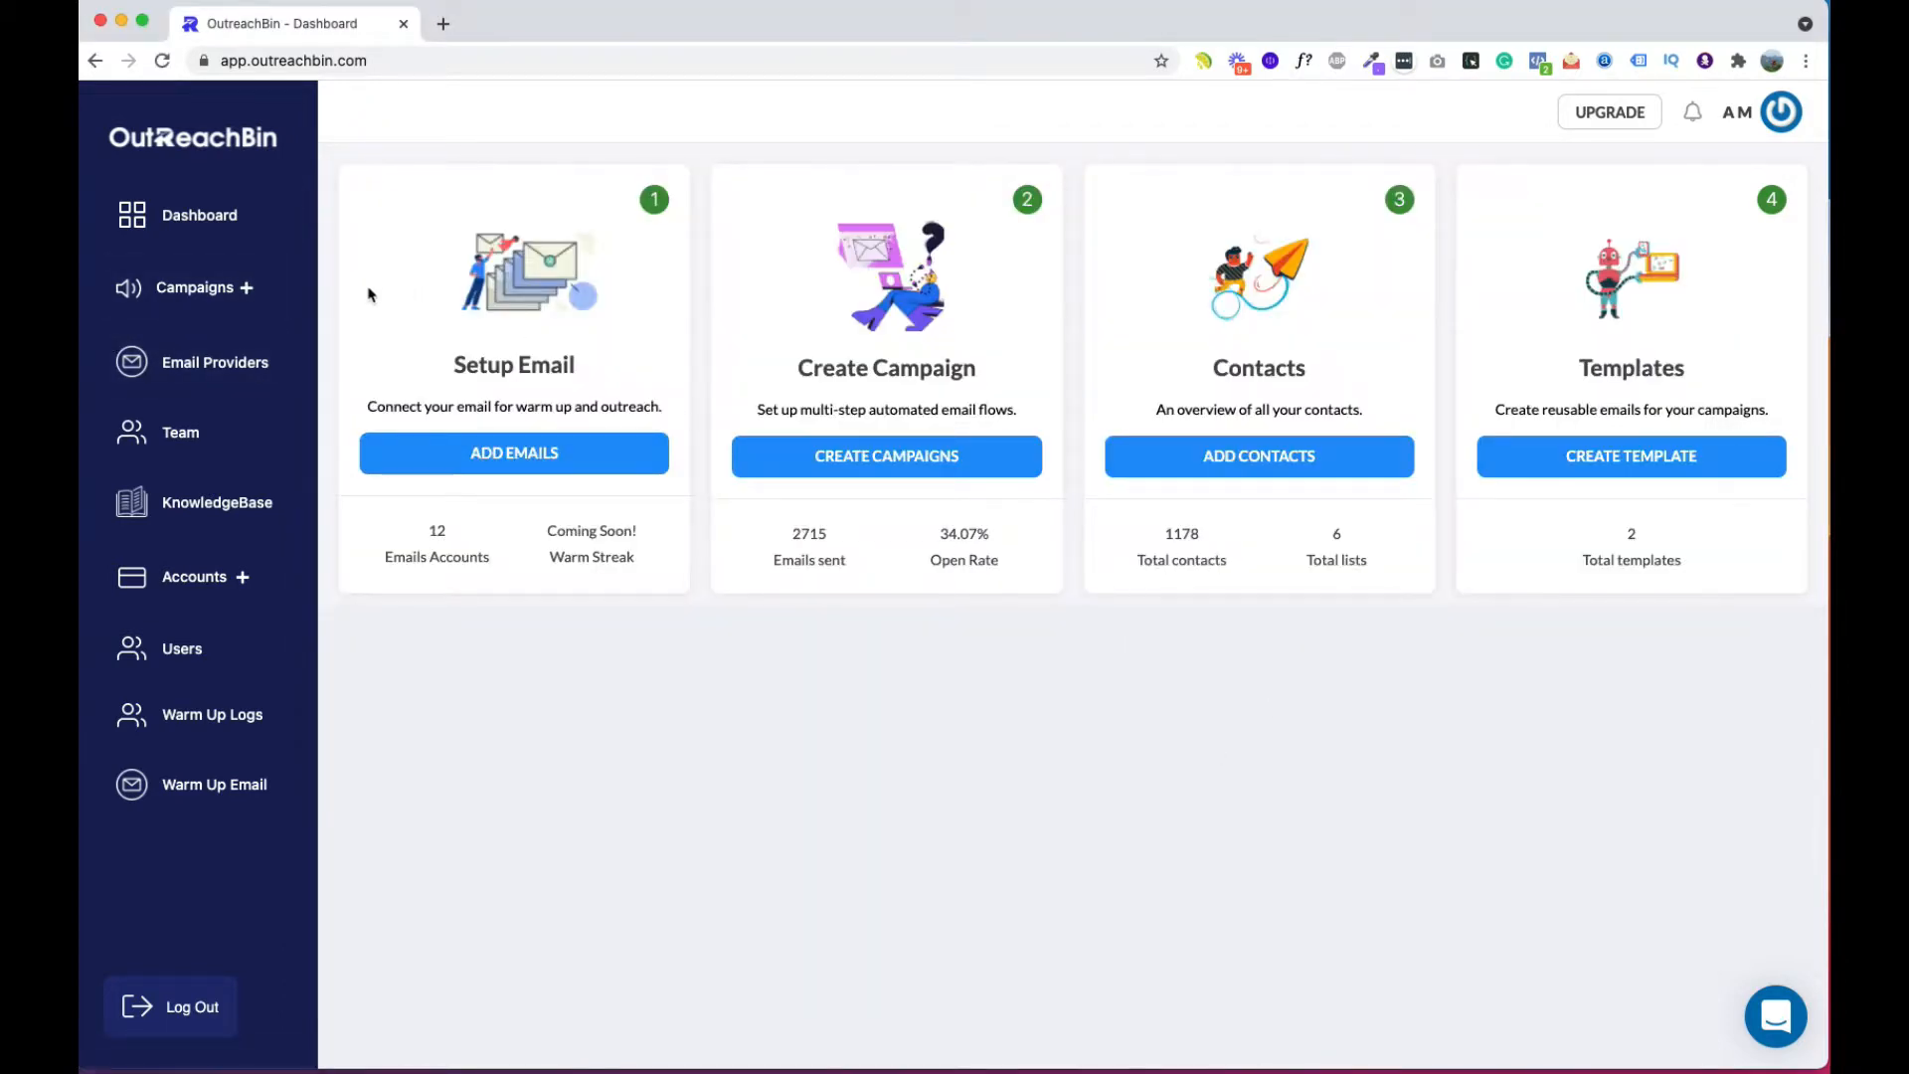
# Step: Create a new OutreachBin campaign named "test" and continue to its Prospects stage
pyautogui.click(233, 288)
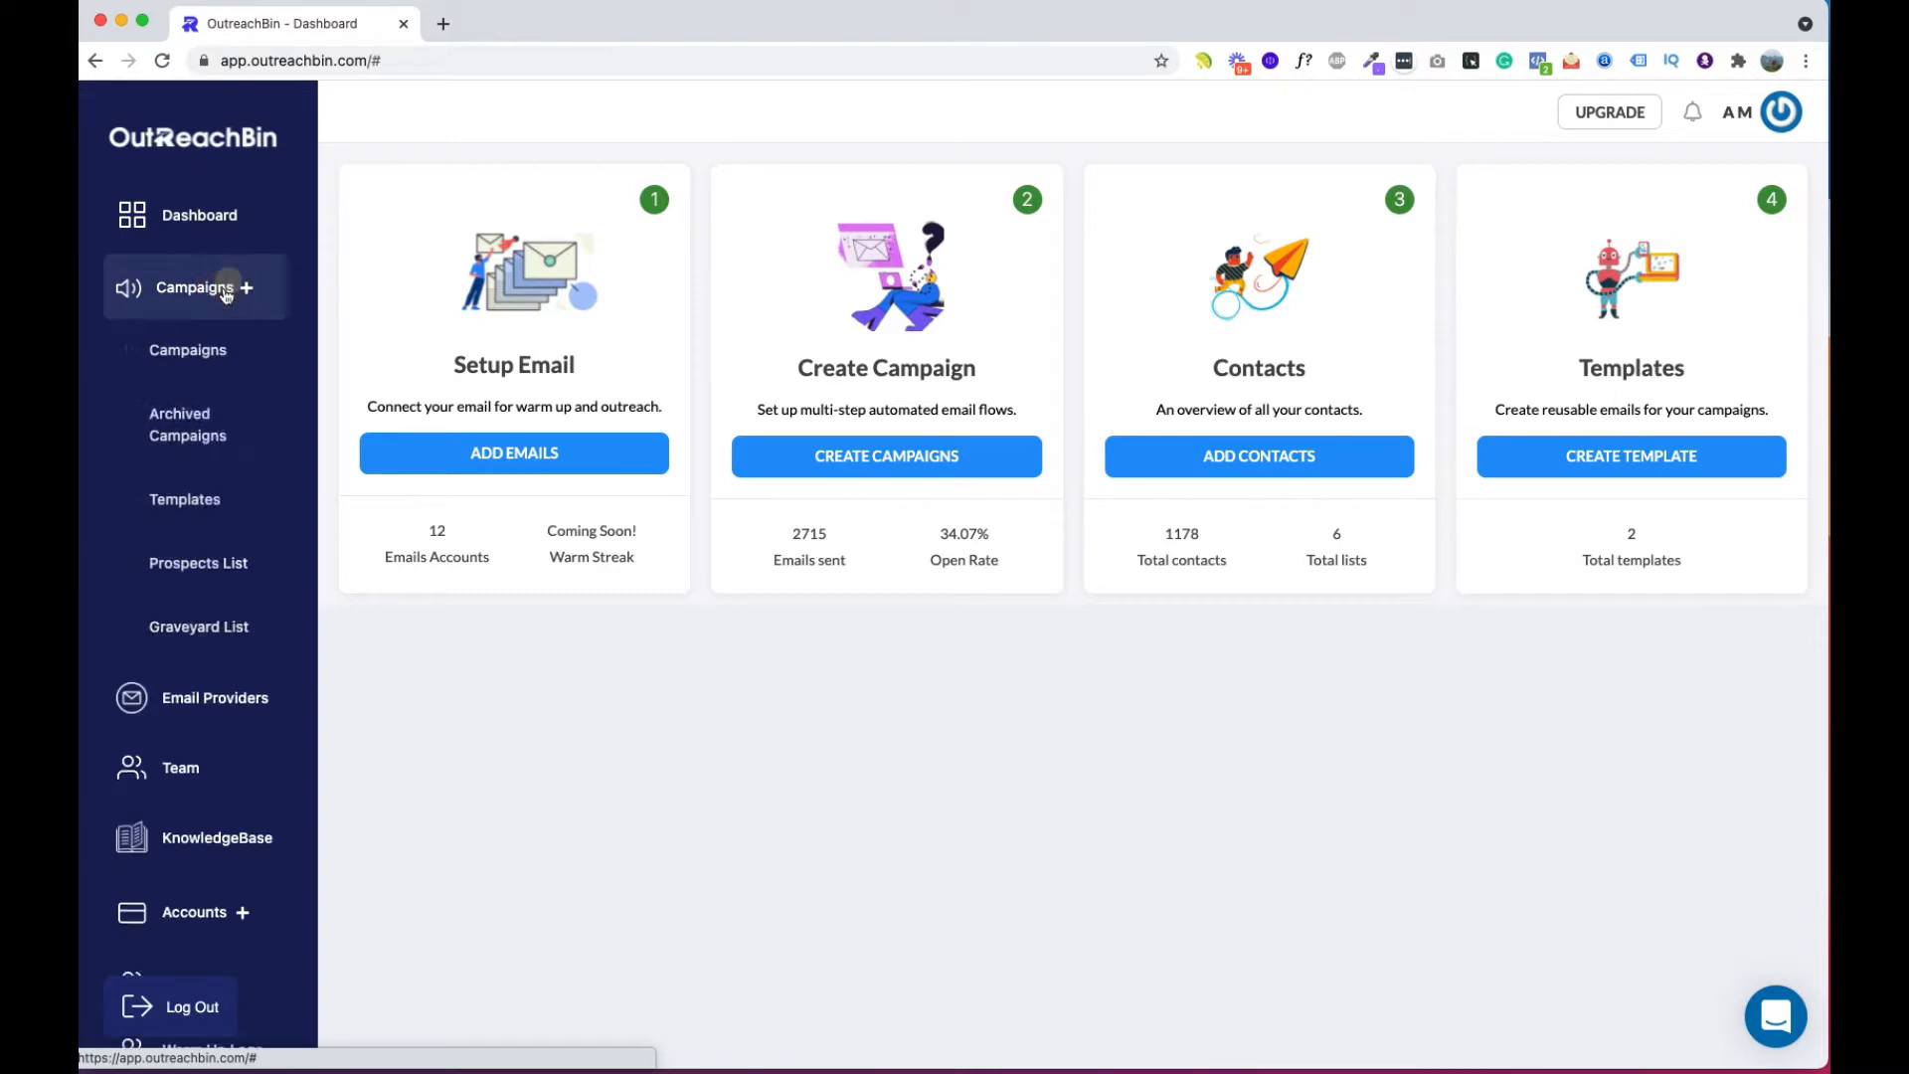
pyautogui.click(174, 370)
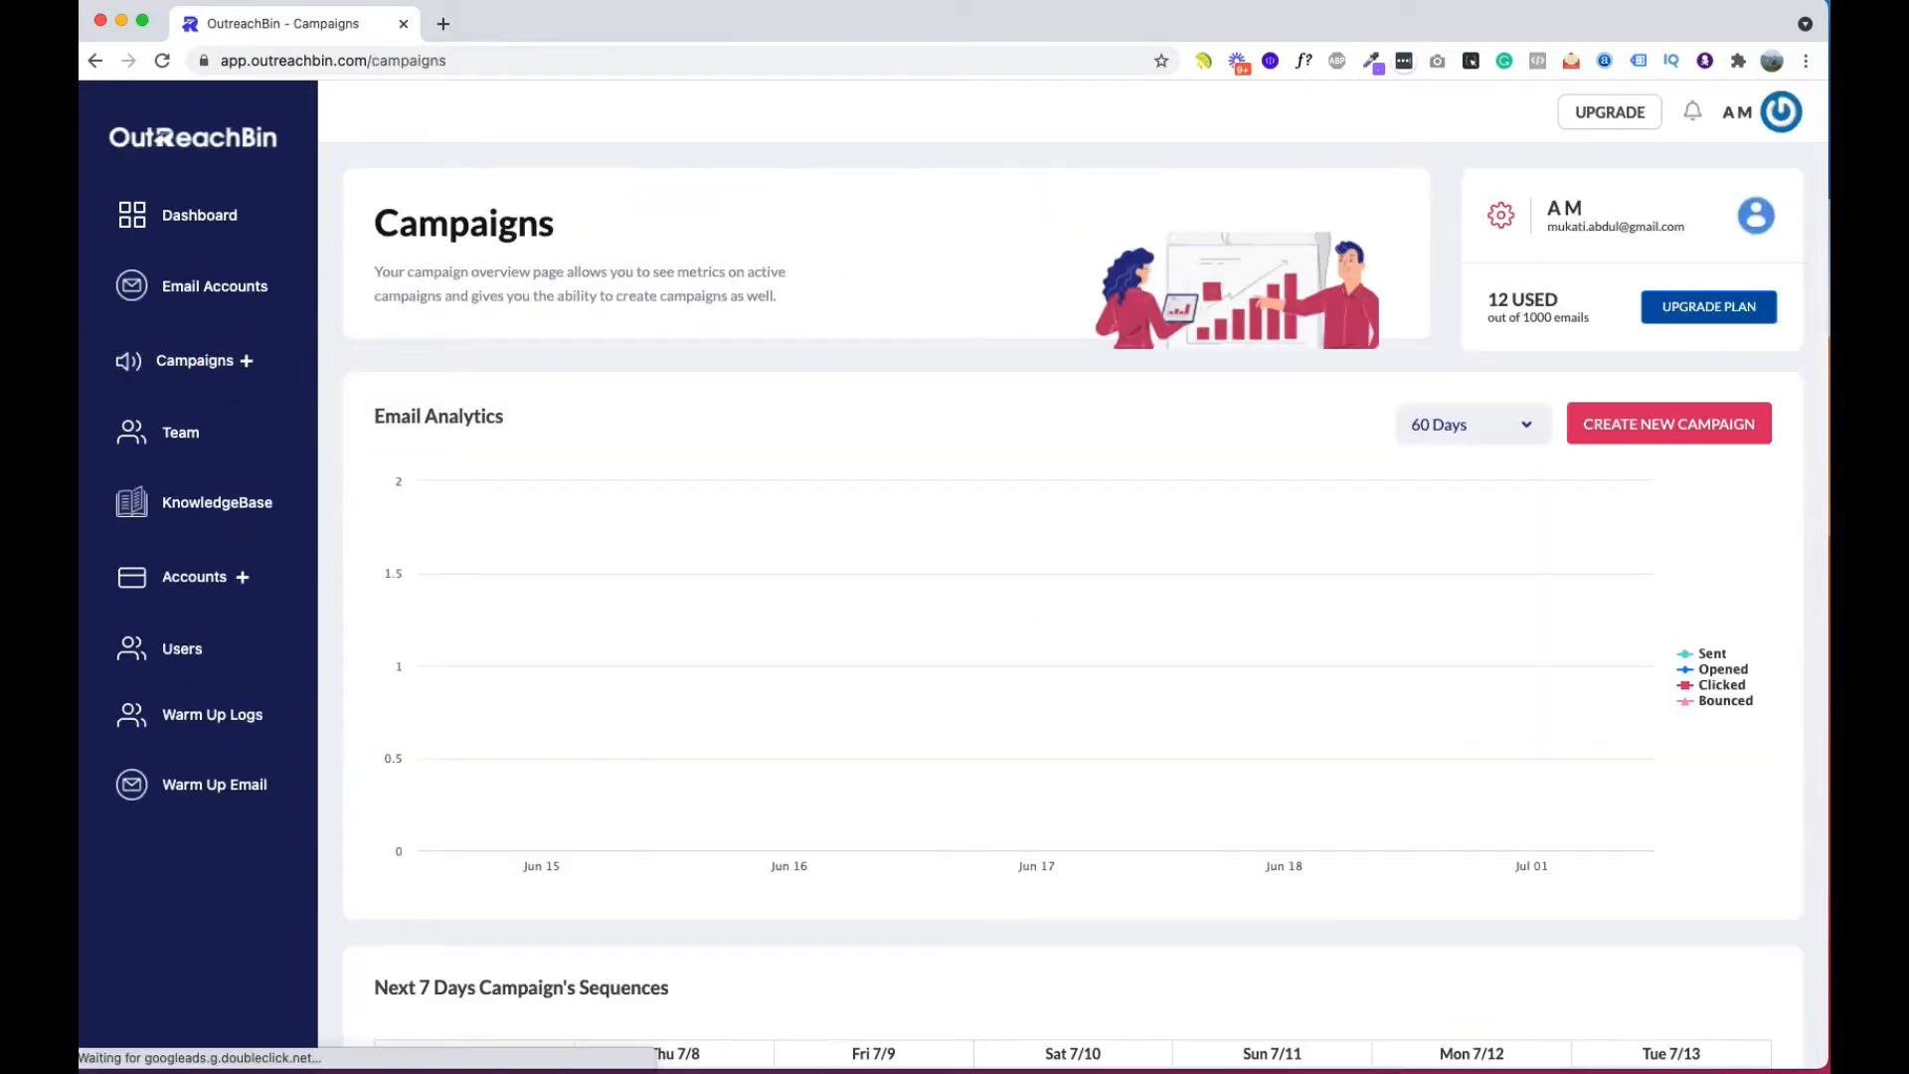
pyautogui.click(1681, 428)
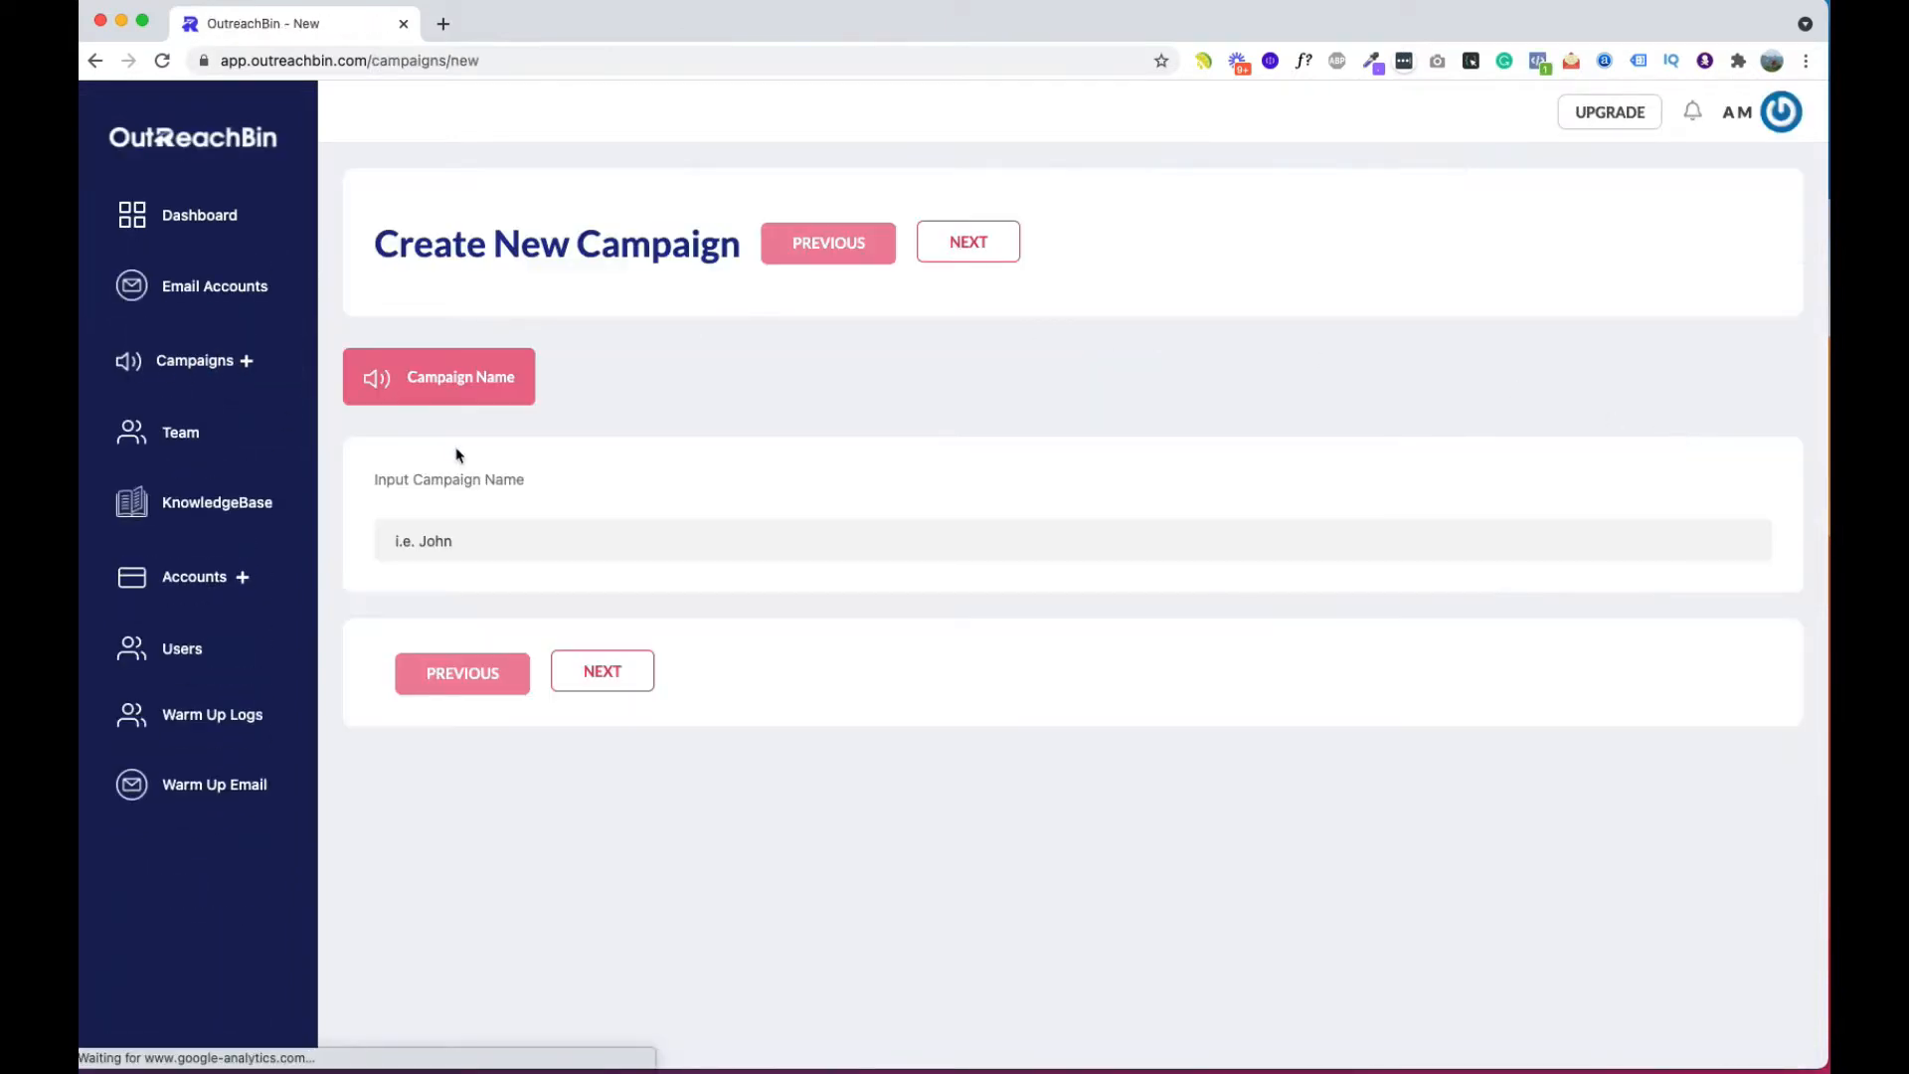
pyautogui.click(608, 554)
pyautogui.write('test')
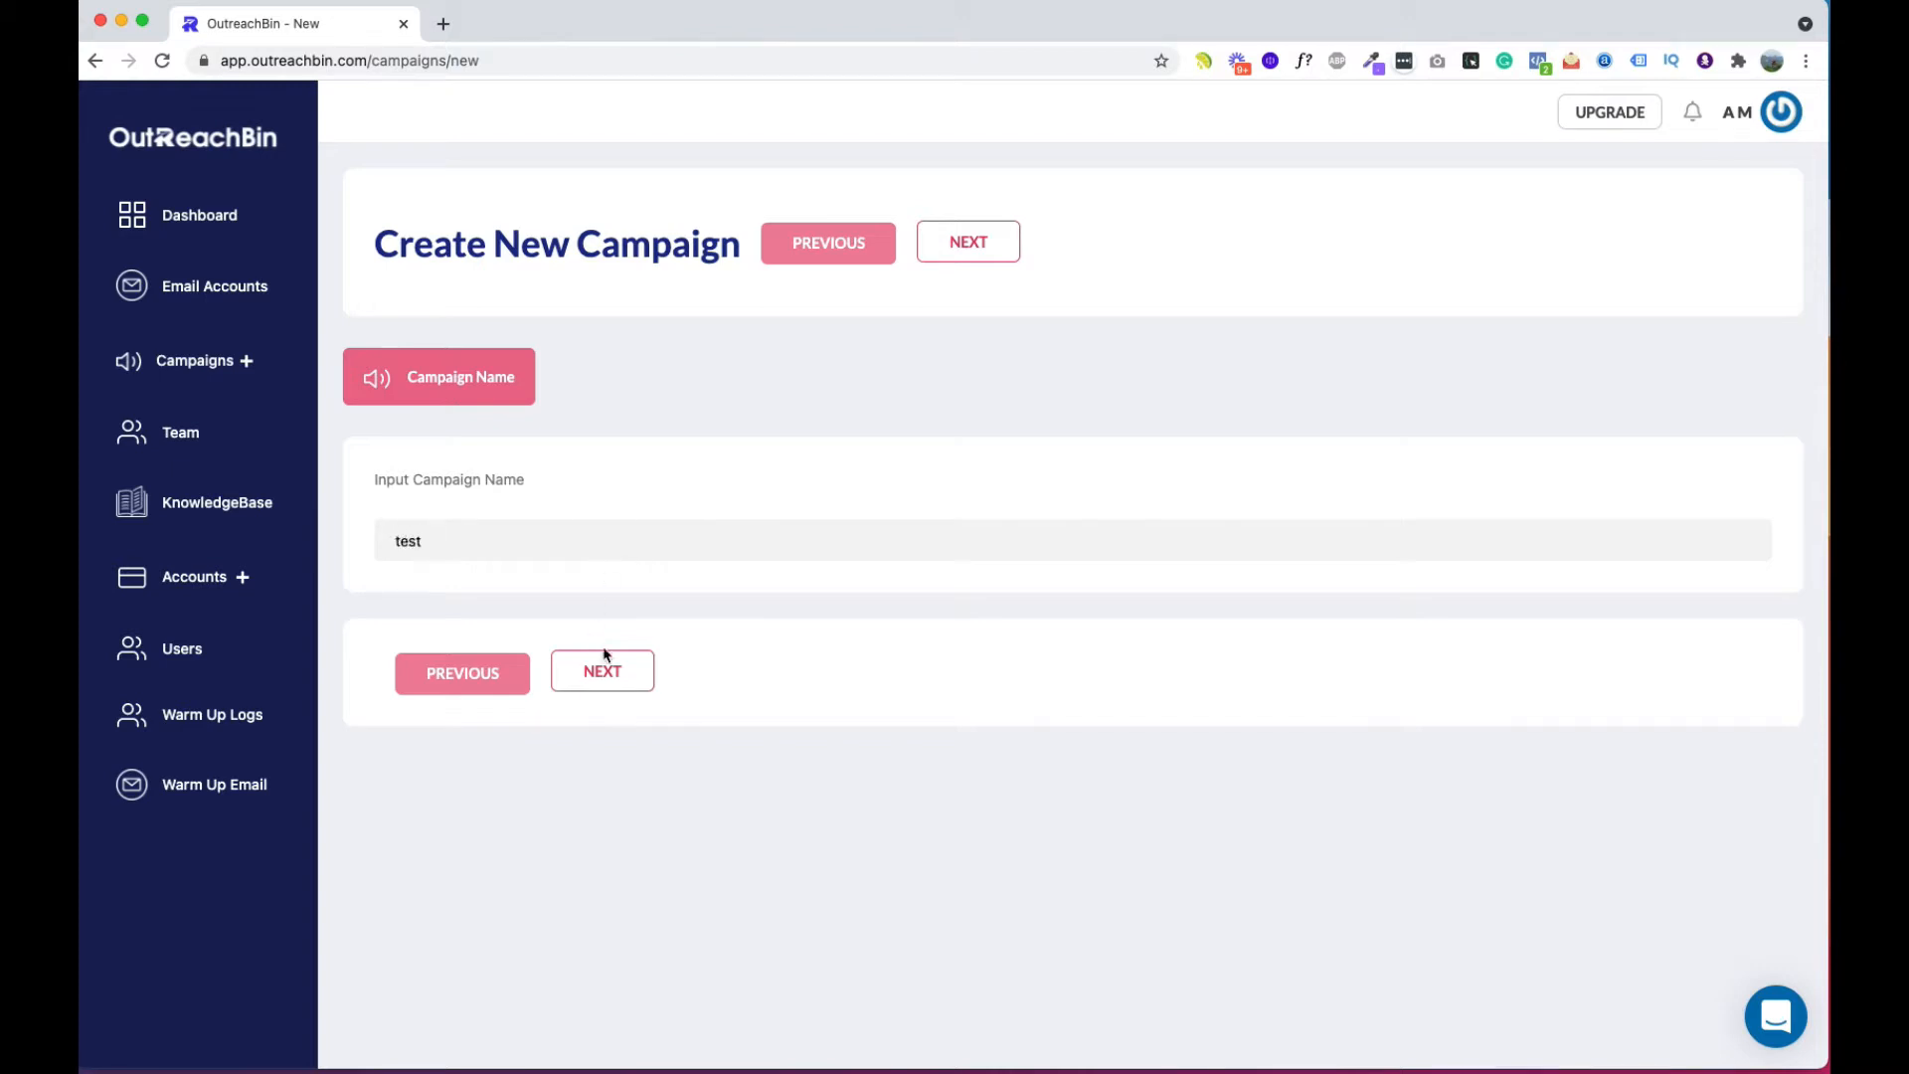
pyautogui.click(603, 669)
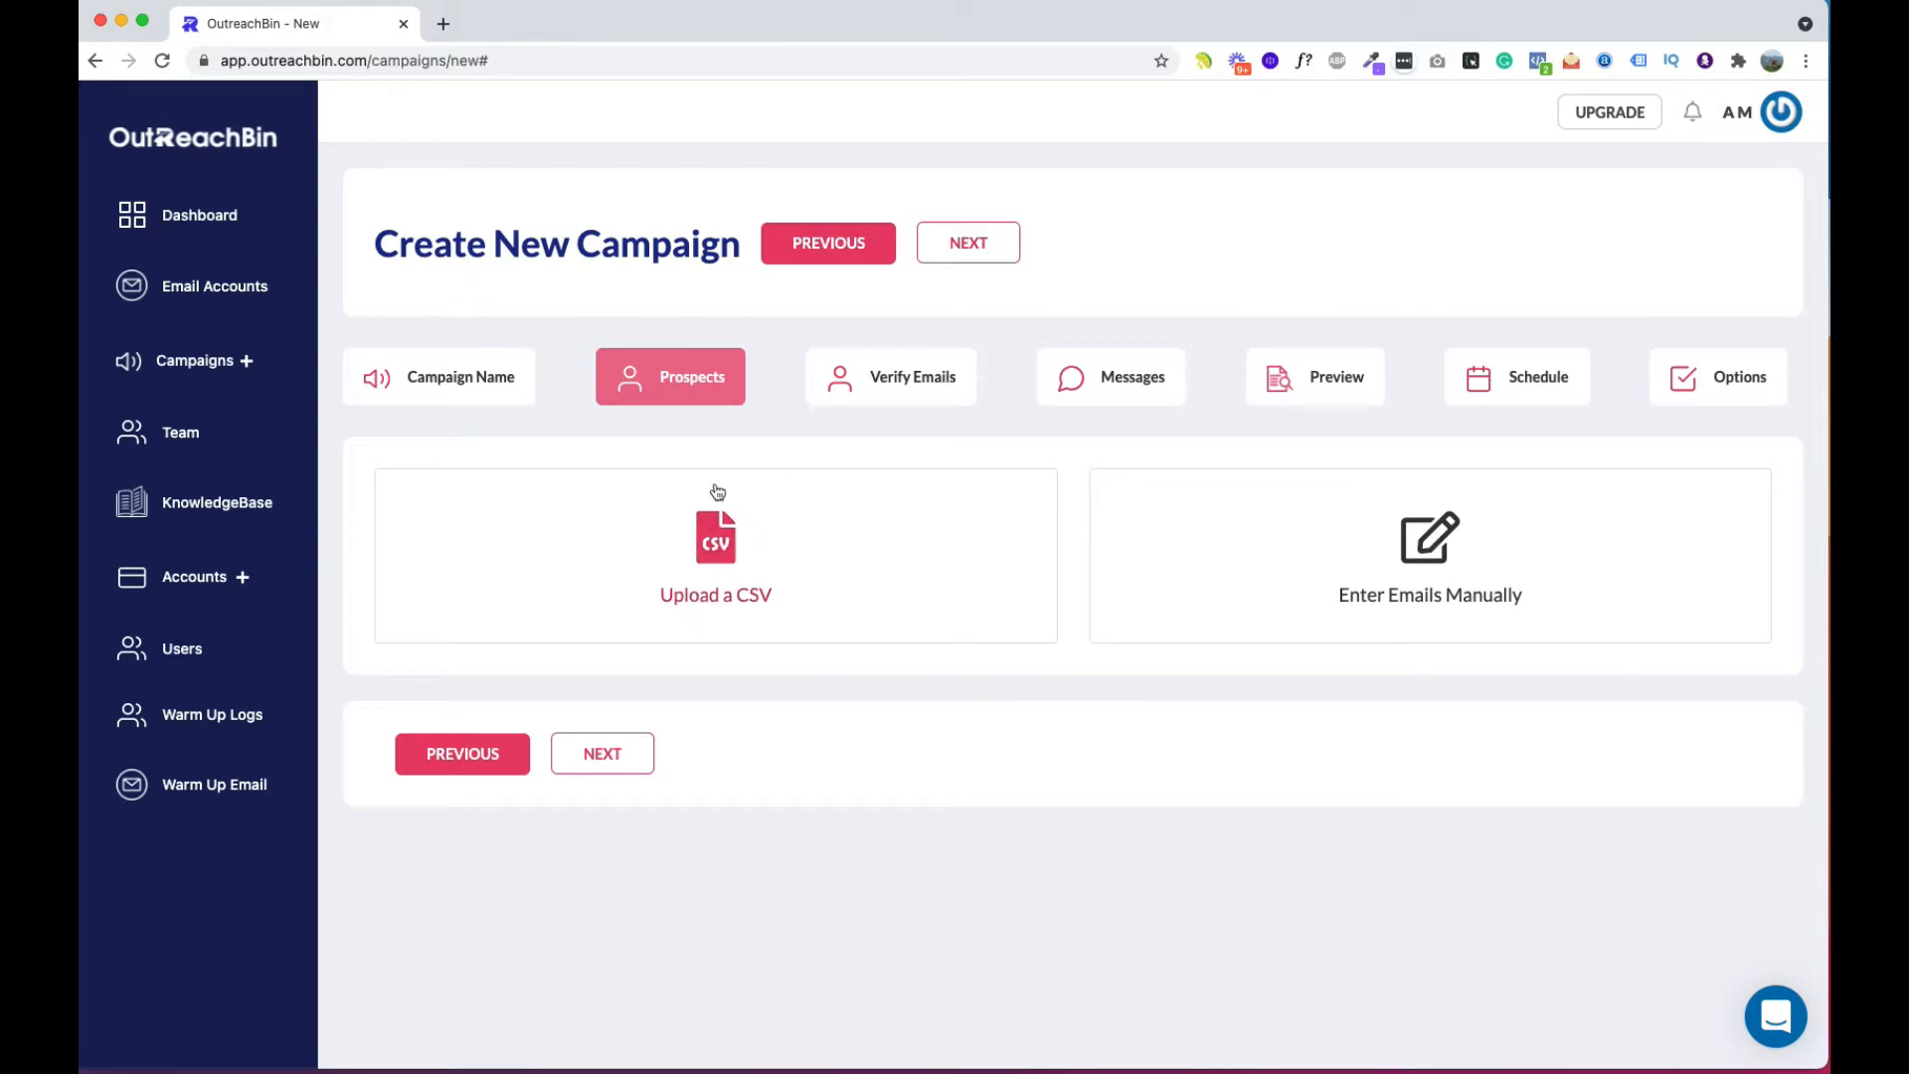
# Step: Choose CSV upload for the prospects and add the downloaded Sample Emails (2).csv file
pyautogui.click(618, 618)
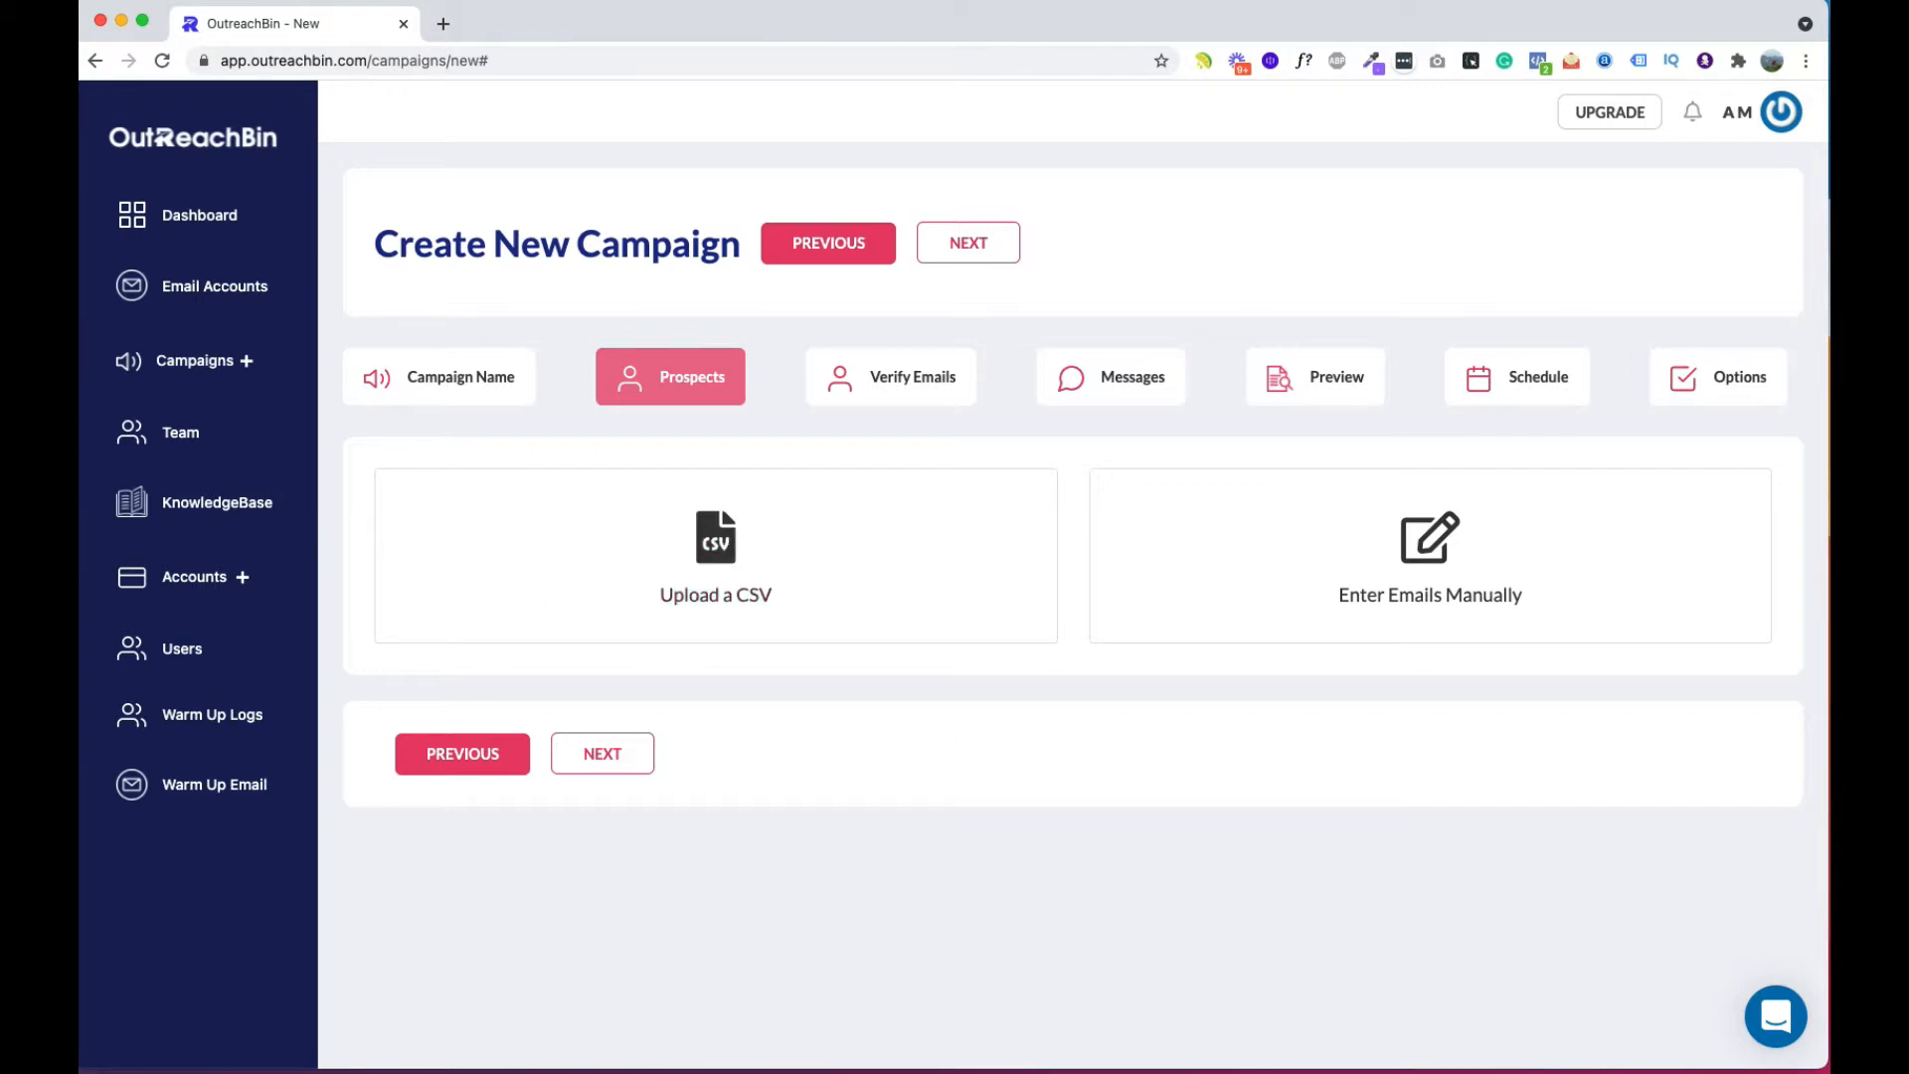
pyautogui.click(731, 566)
pyautogui.click(724, 555)
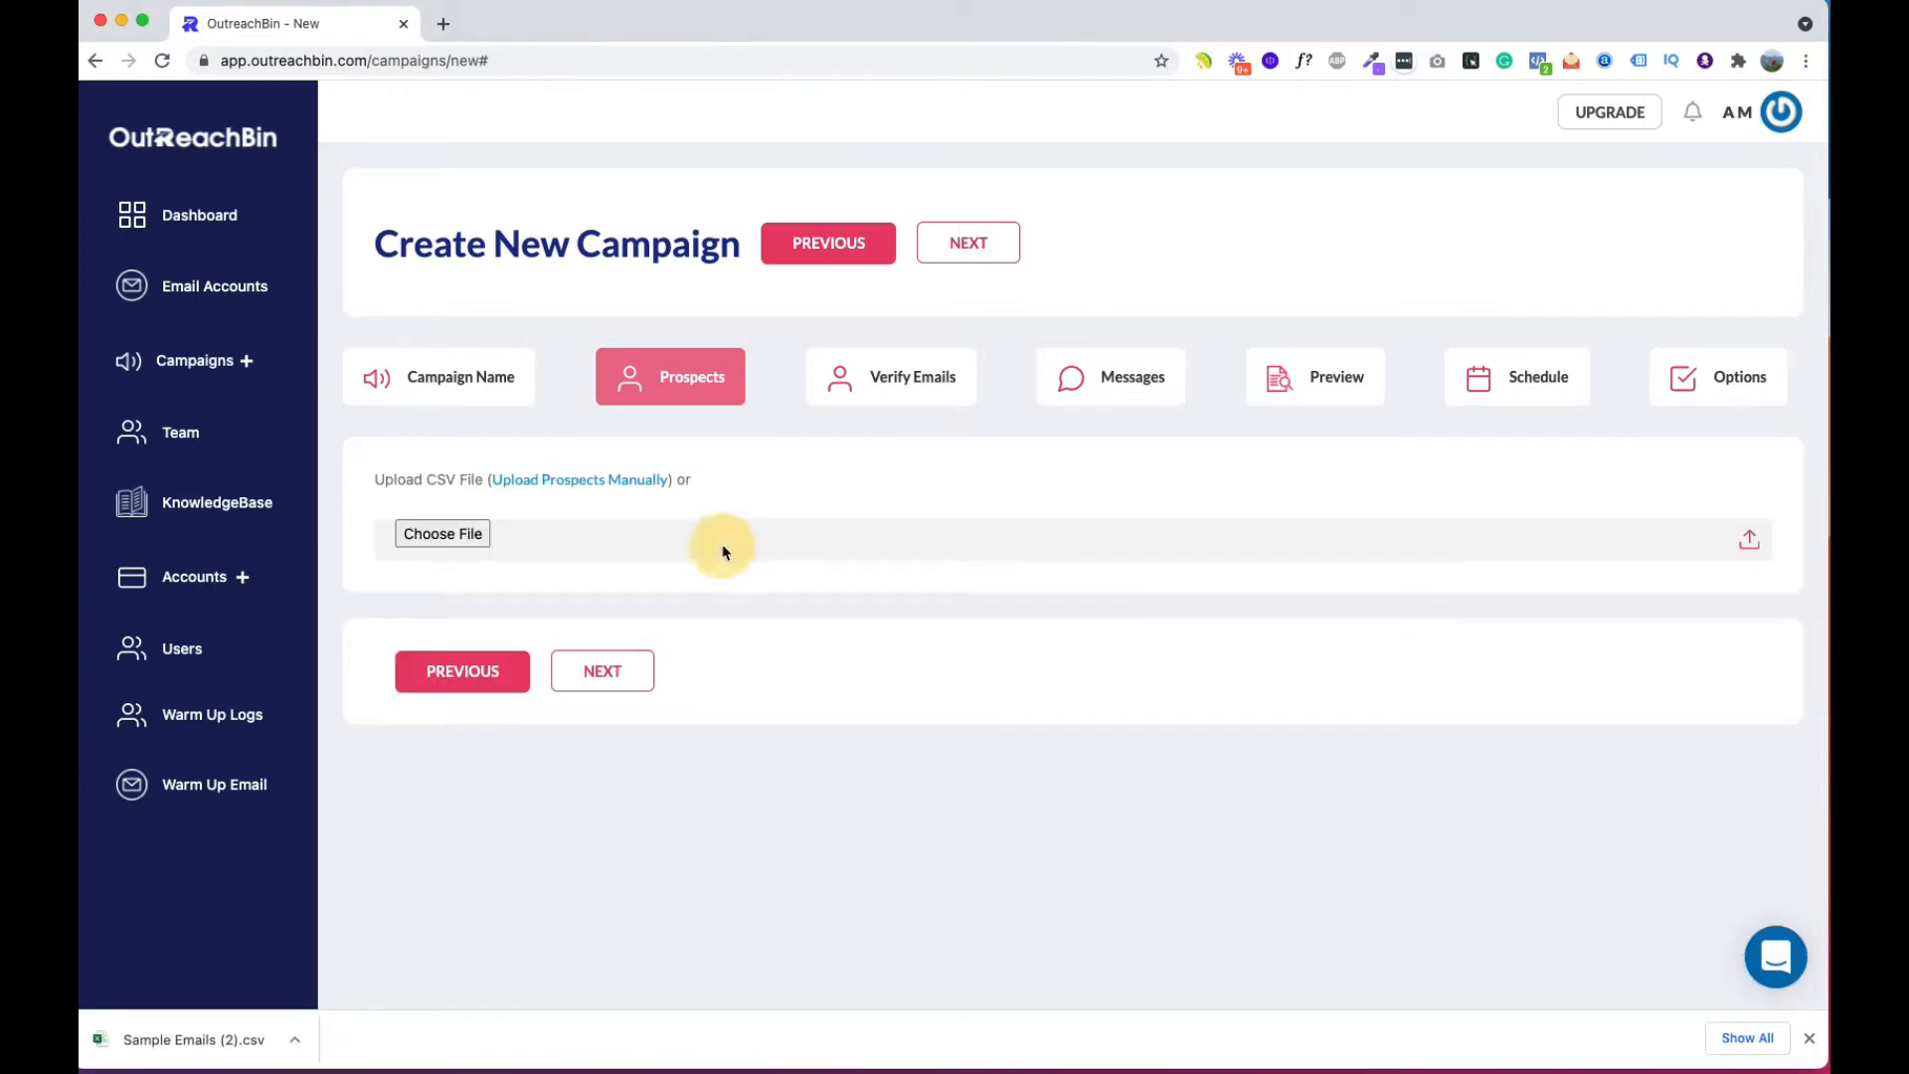
pyautogui.moveTo(175, 1034); pyautogui.dragTo(455, 543)
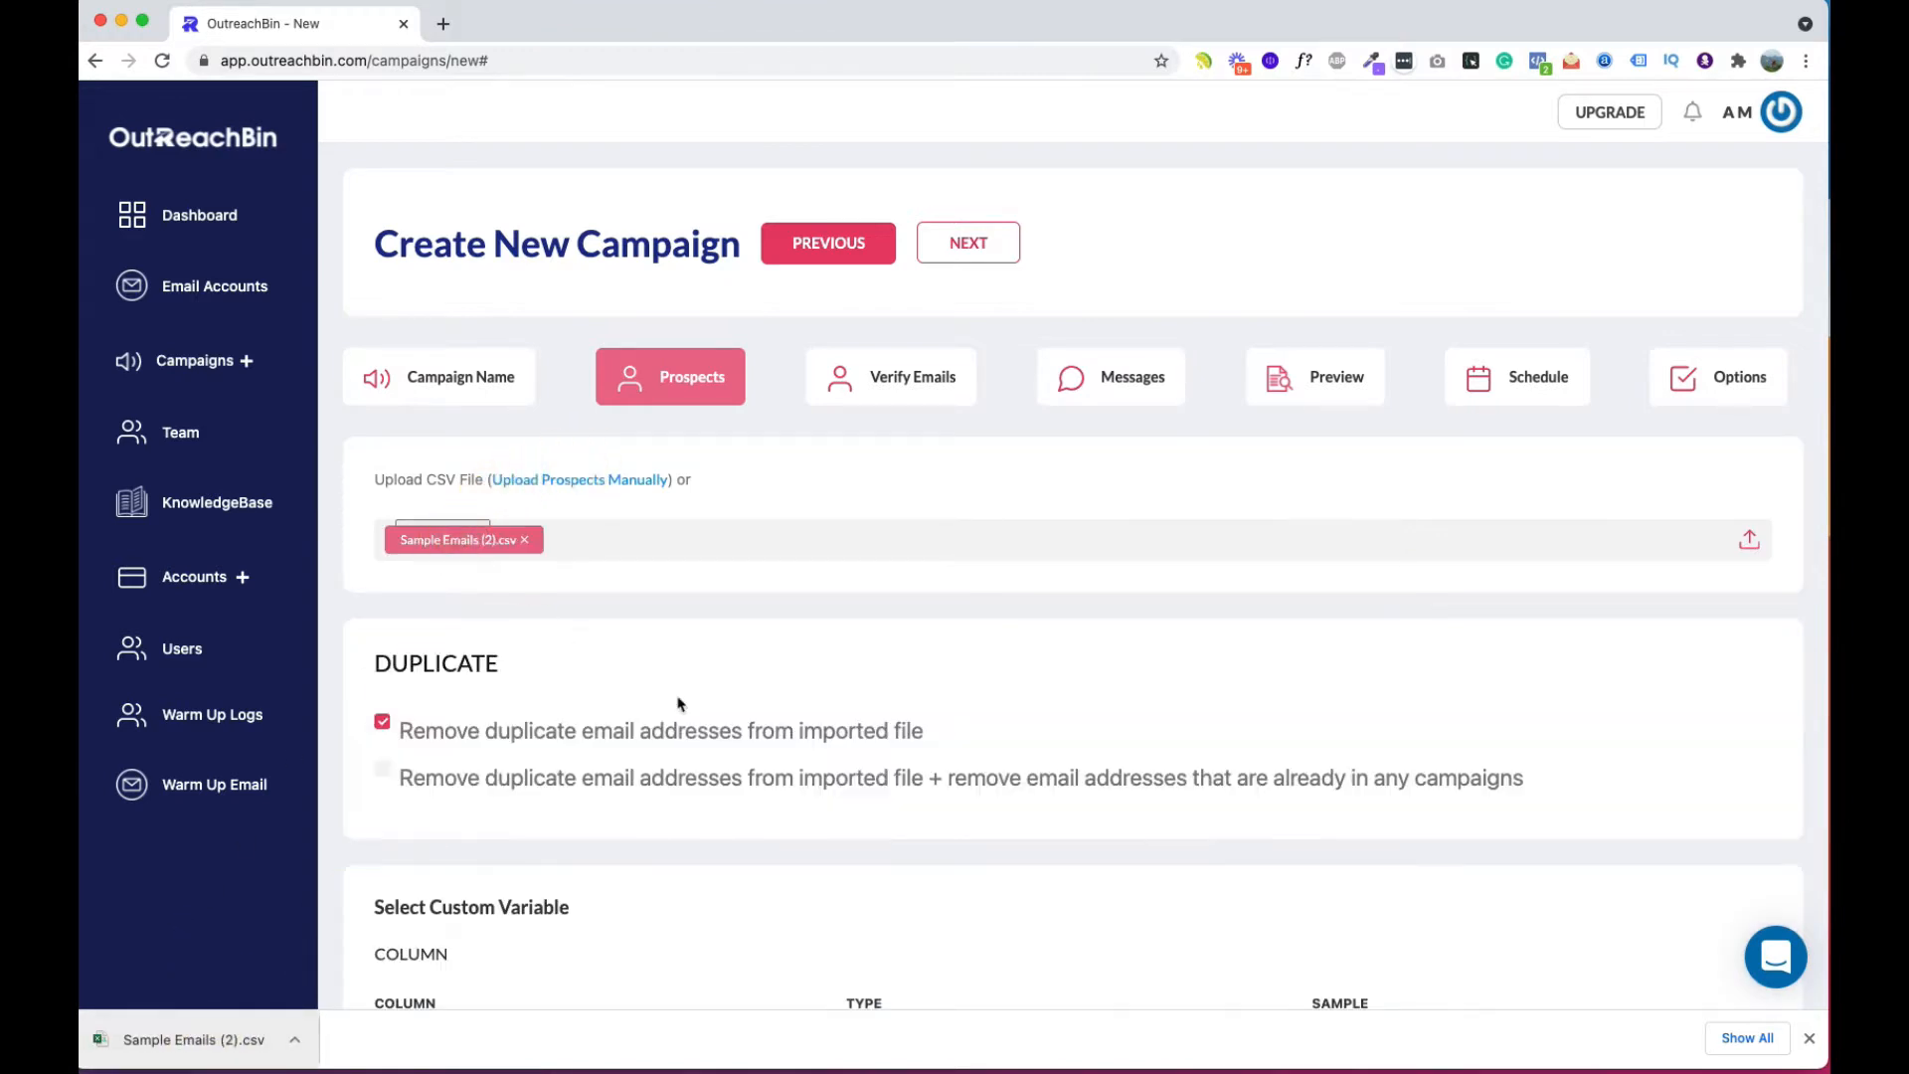
# Step: Examine the duplicate removal options and the column-to-variable mapping for the imported file
pyautogui.scroll(-5, 750, 754)
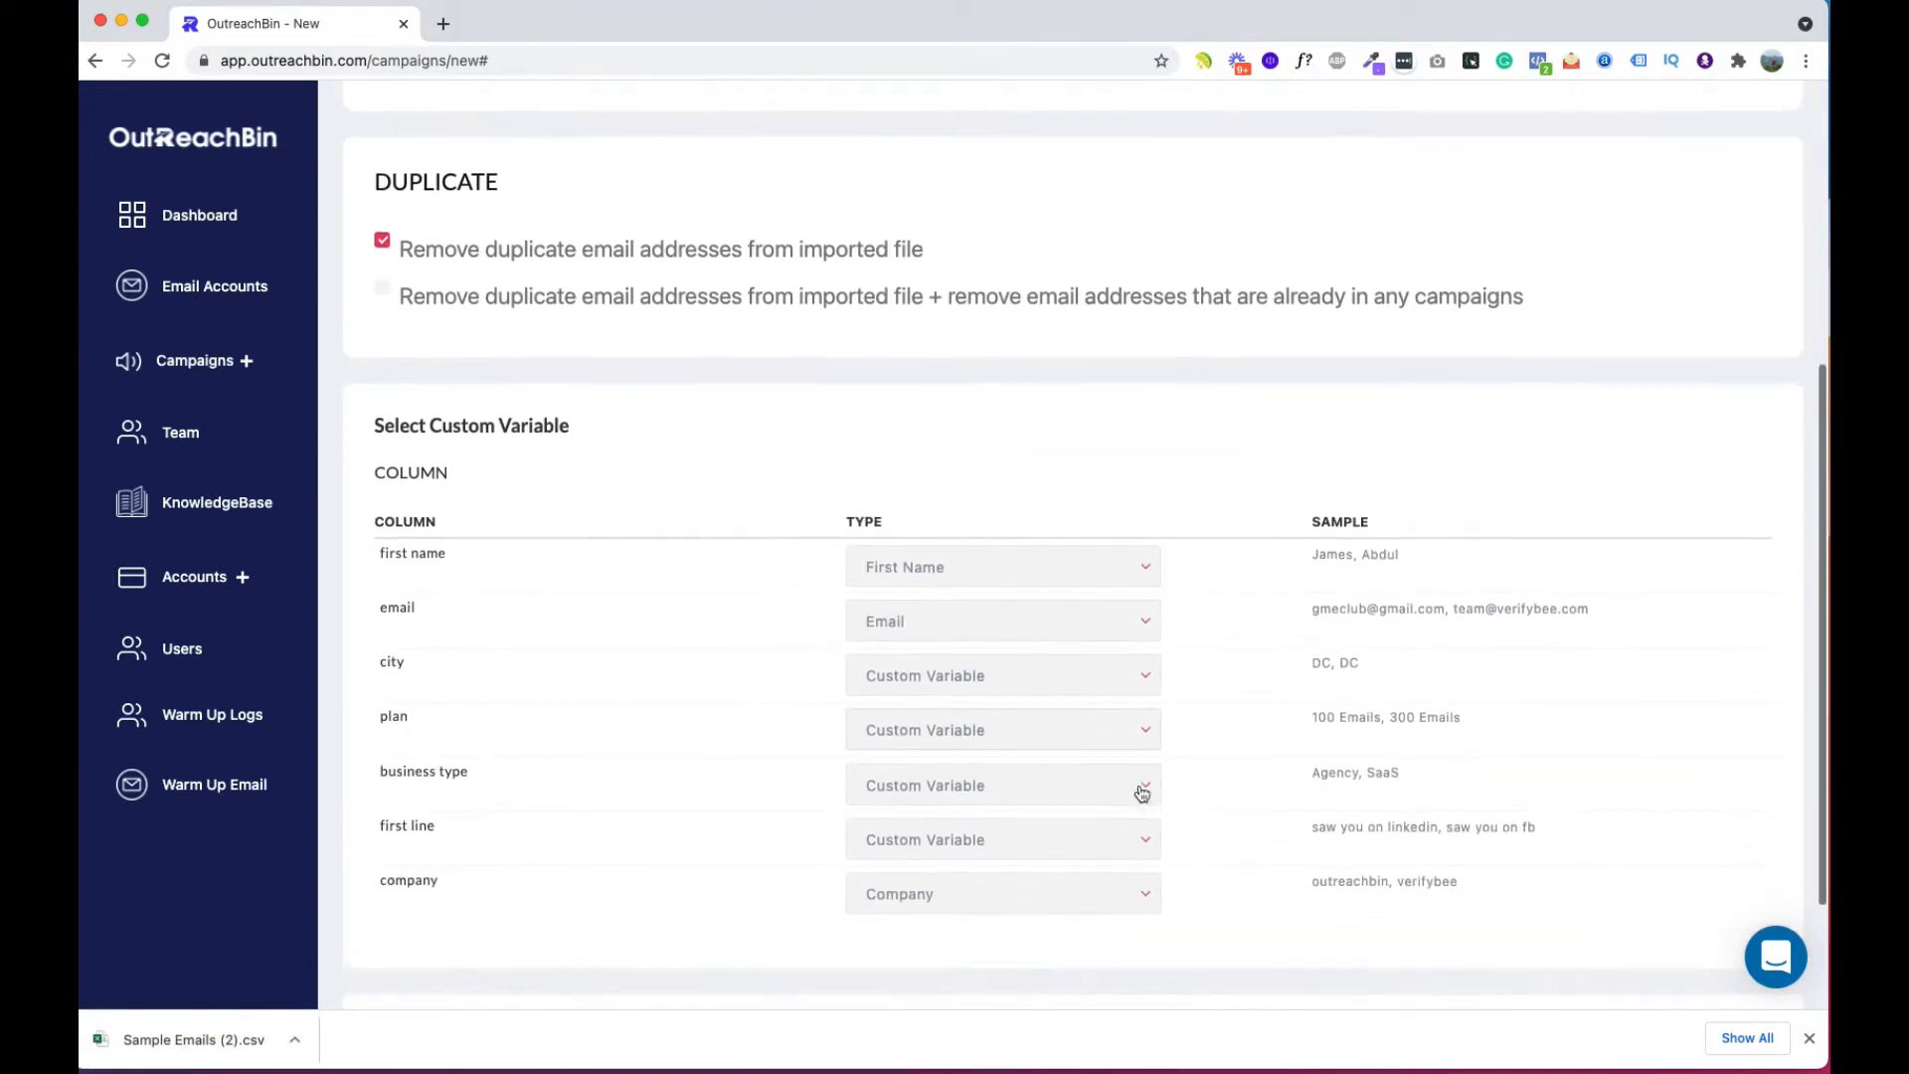
pyautogui.scroll(3, 1143, 785)
pyautogui.scroll(2, 1142, 784)
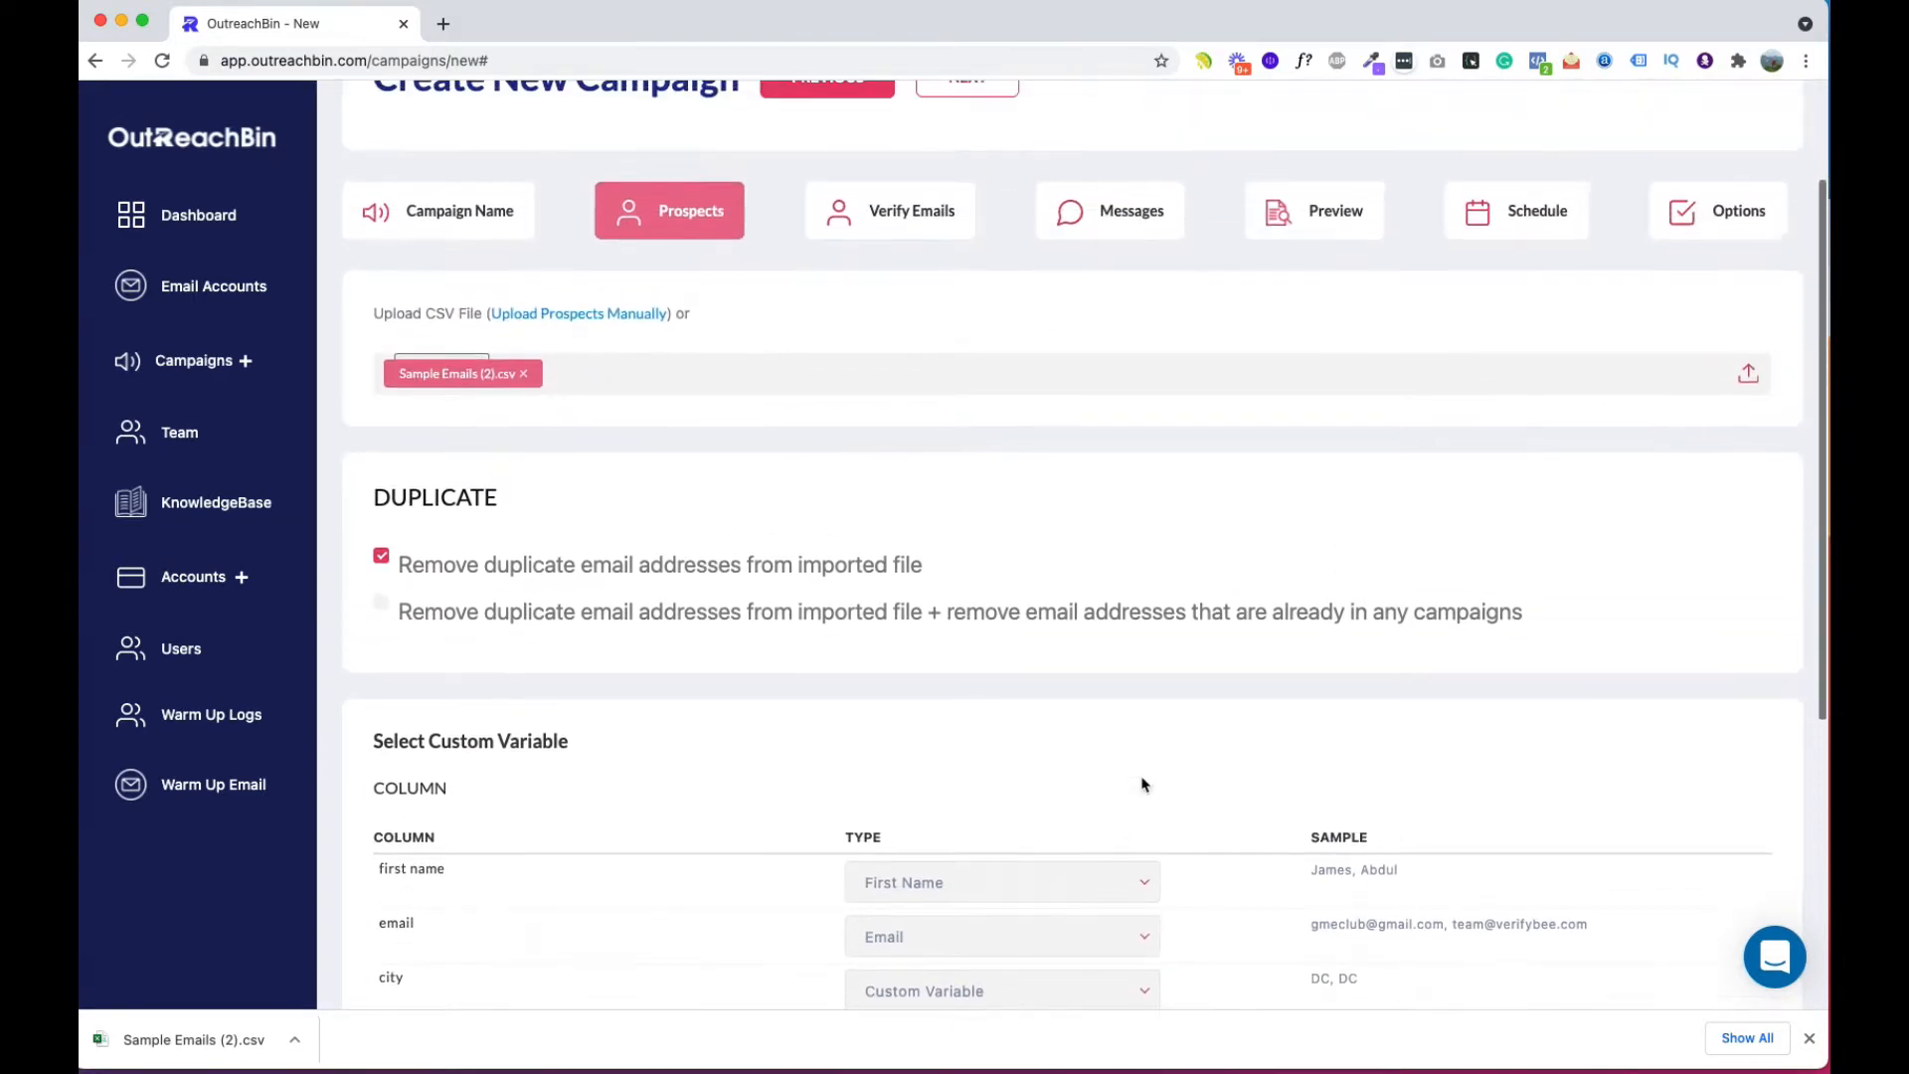
pyautogui.moveTo(378, 494); pyautogui.dragTo(520, 503)
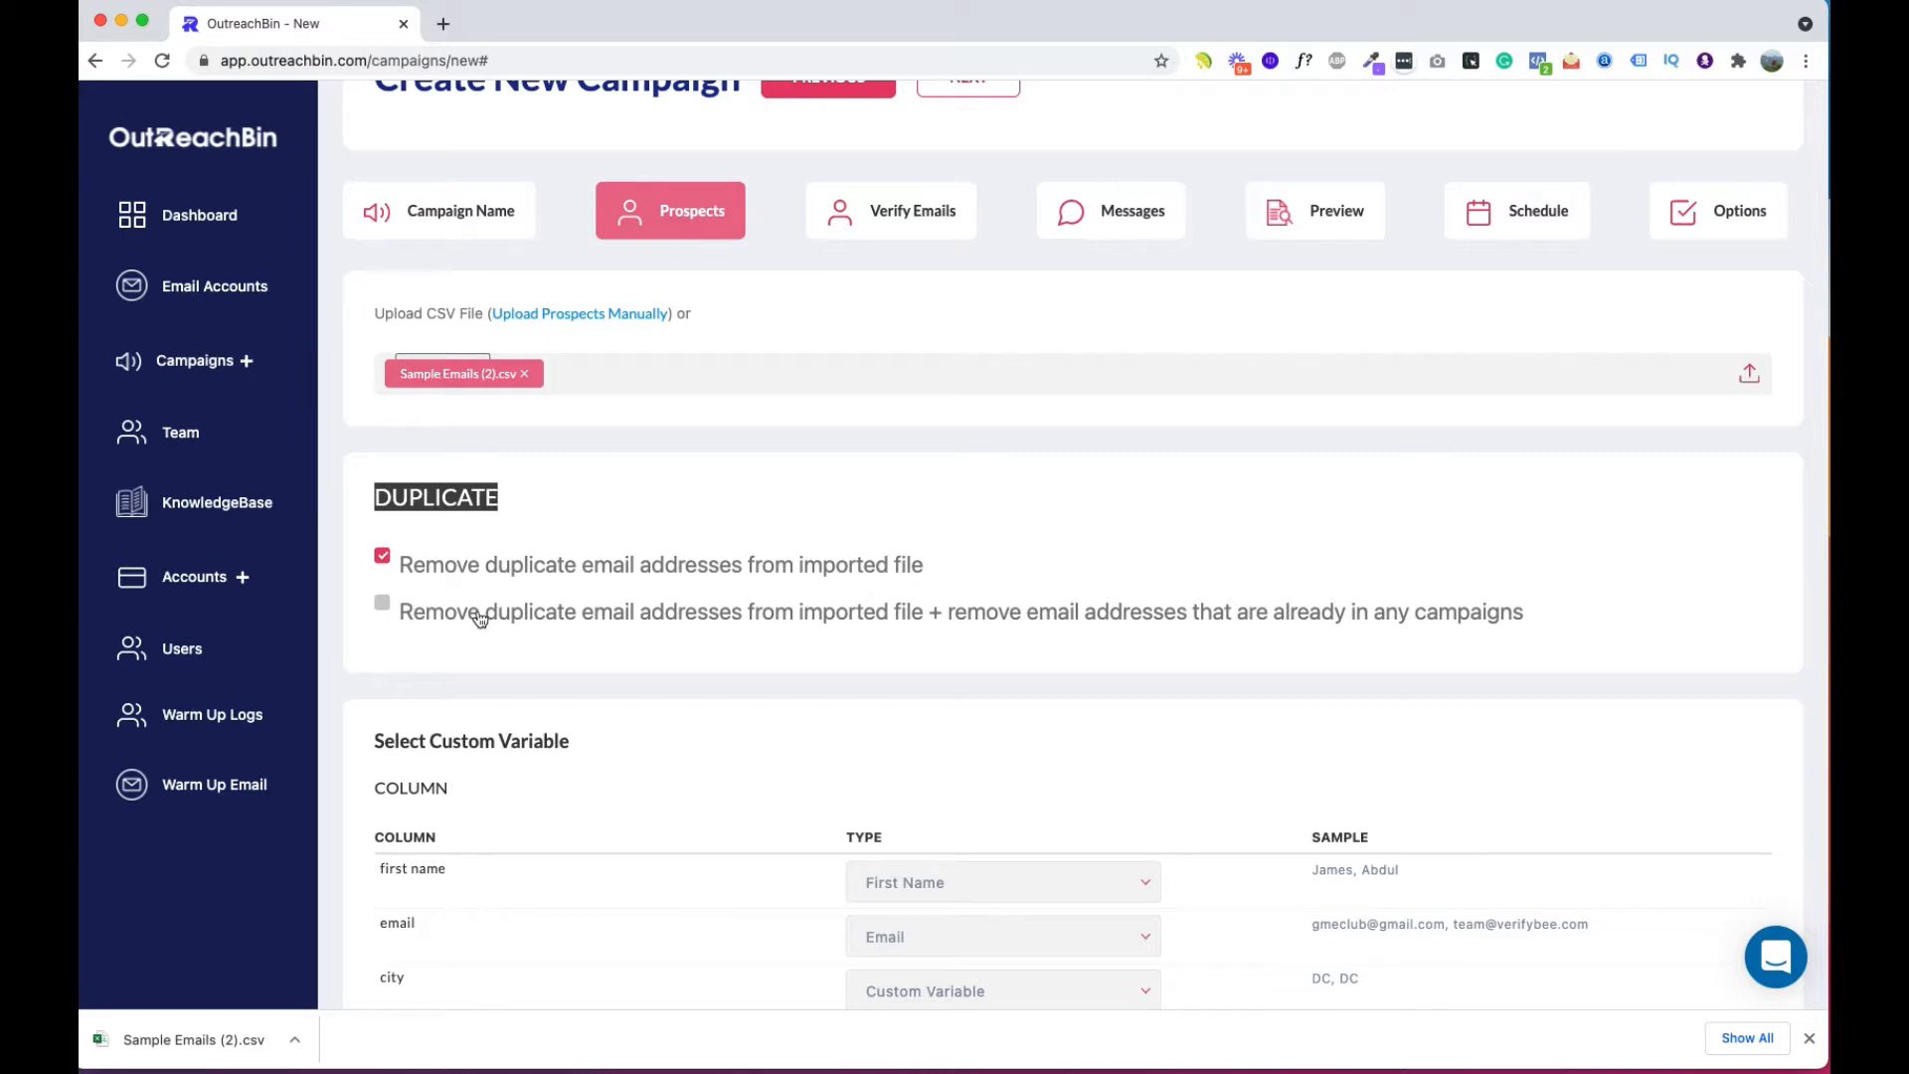
pyautogui.click(415, 610)
pyautogui.click(626, 564)
pyautogui.click(851, 494)
pyautogui.scroll(-5, 836, 497)
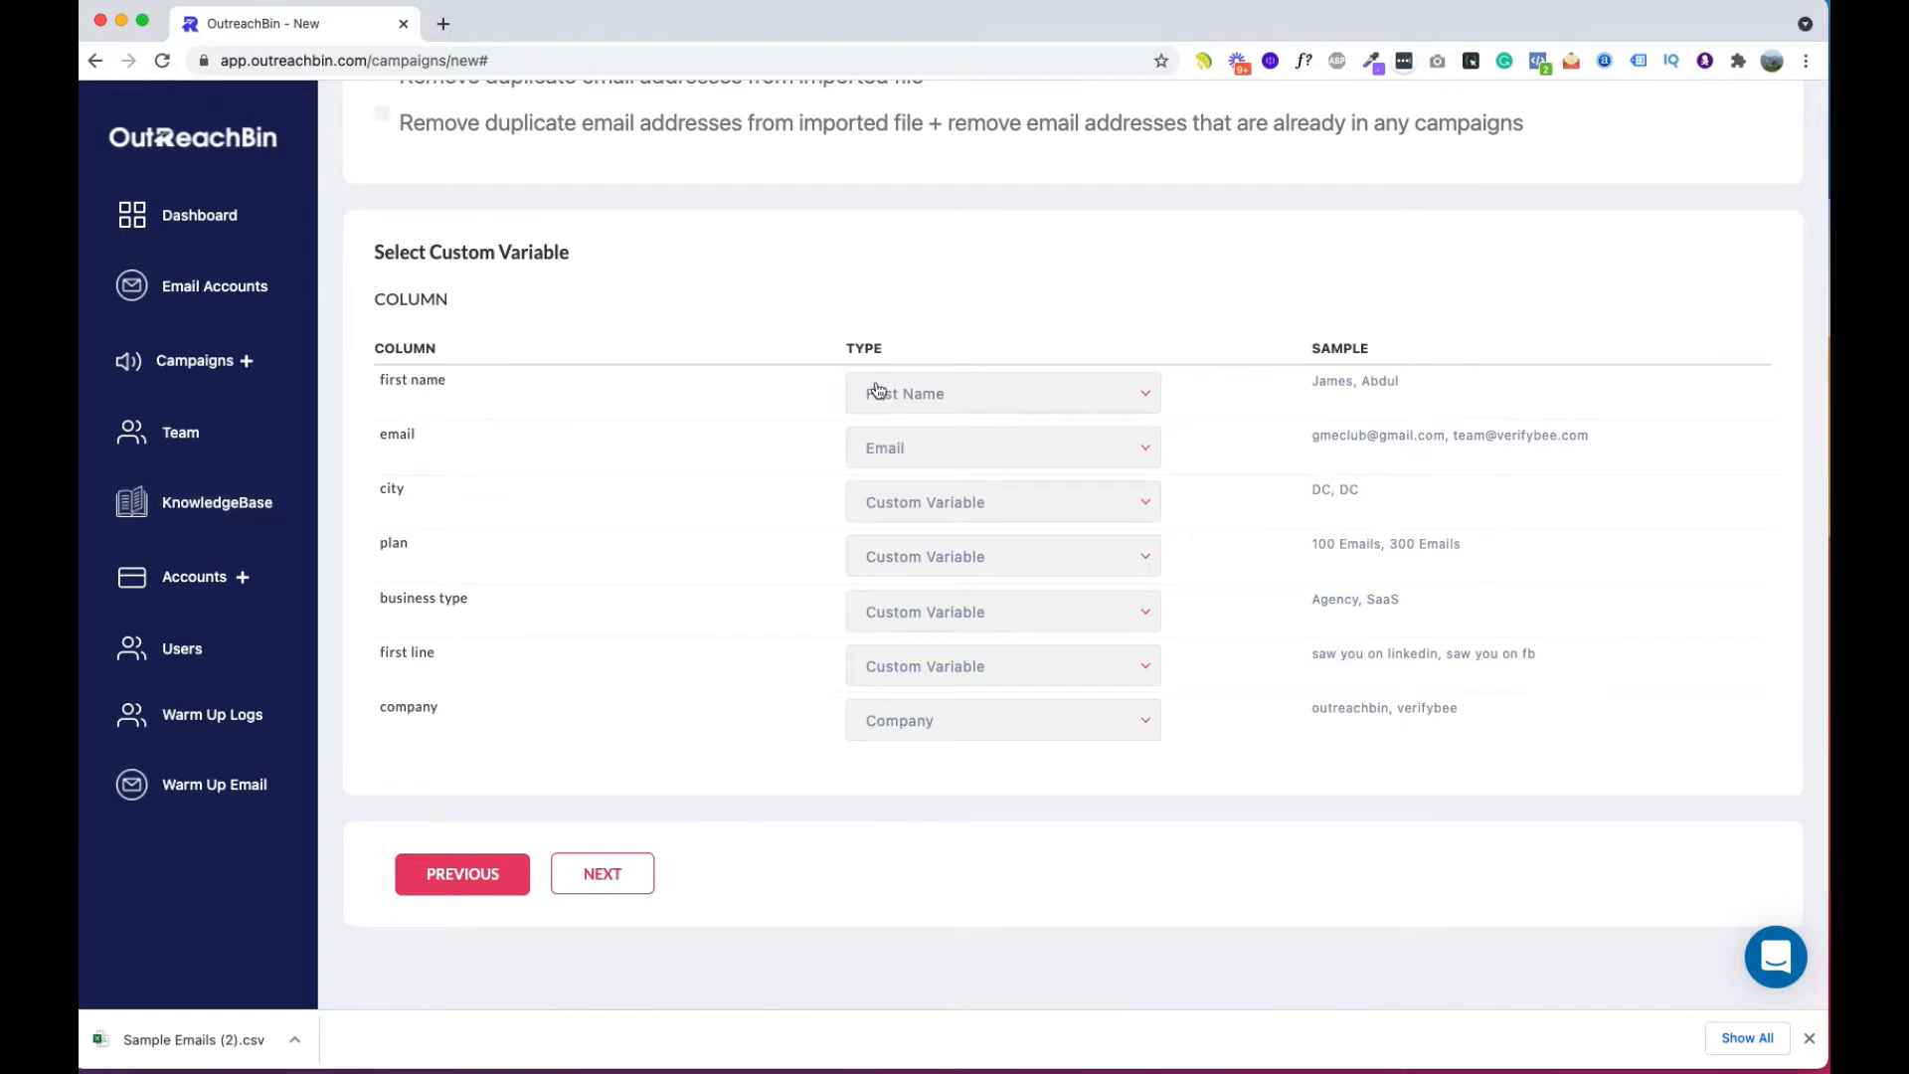
# Step: Examine the variable types available for the first name column, keeping First Name selected
pyautogui.click(910, 397)
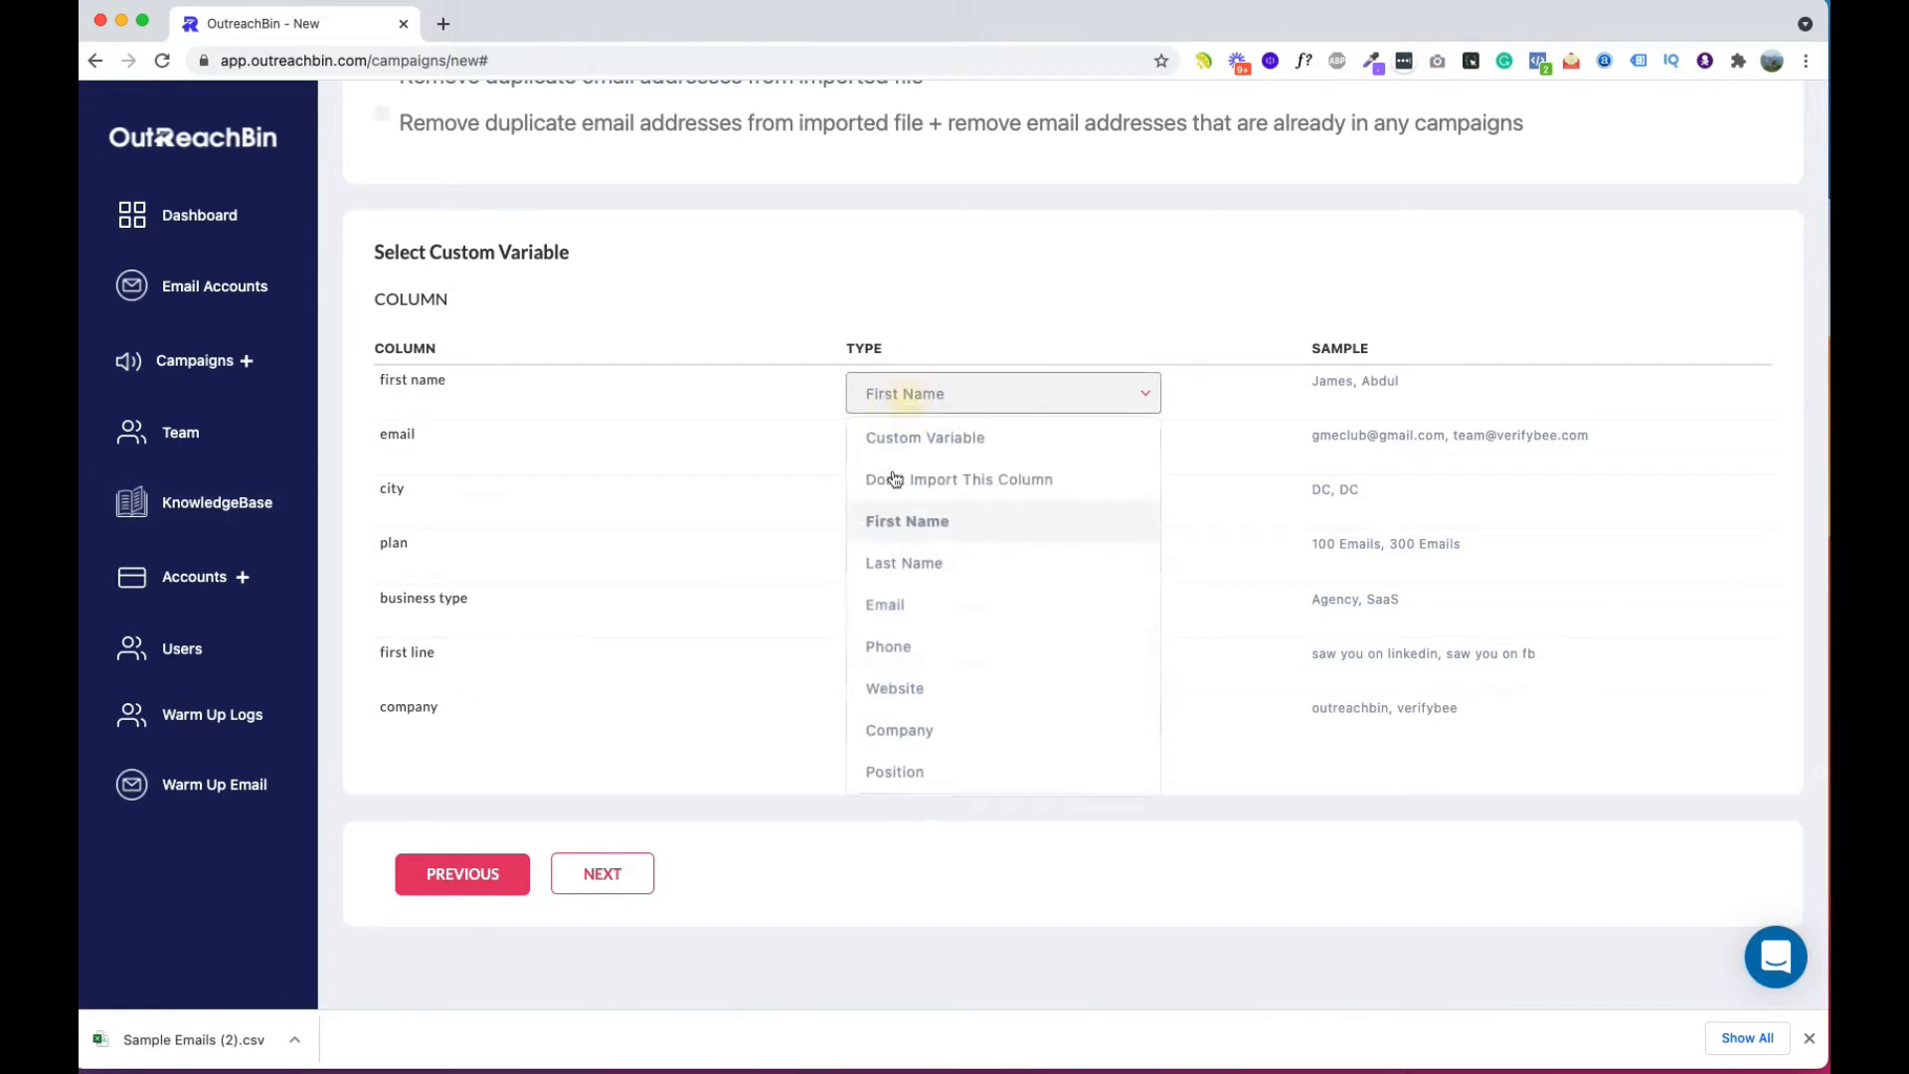
pyautogui.click(920, 524)
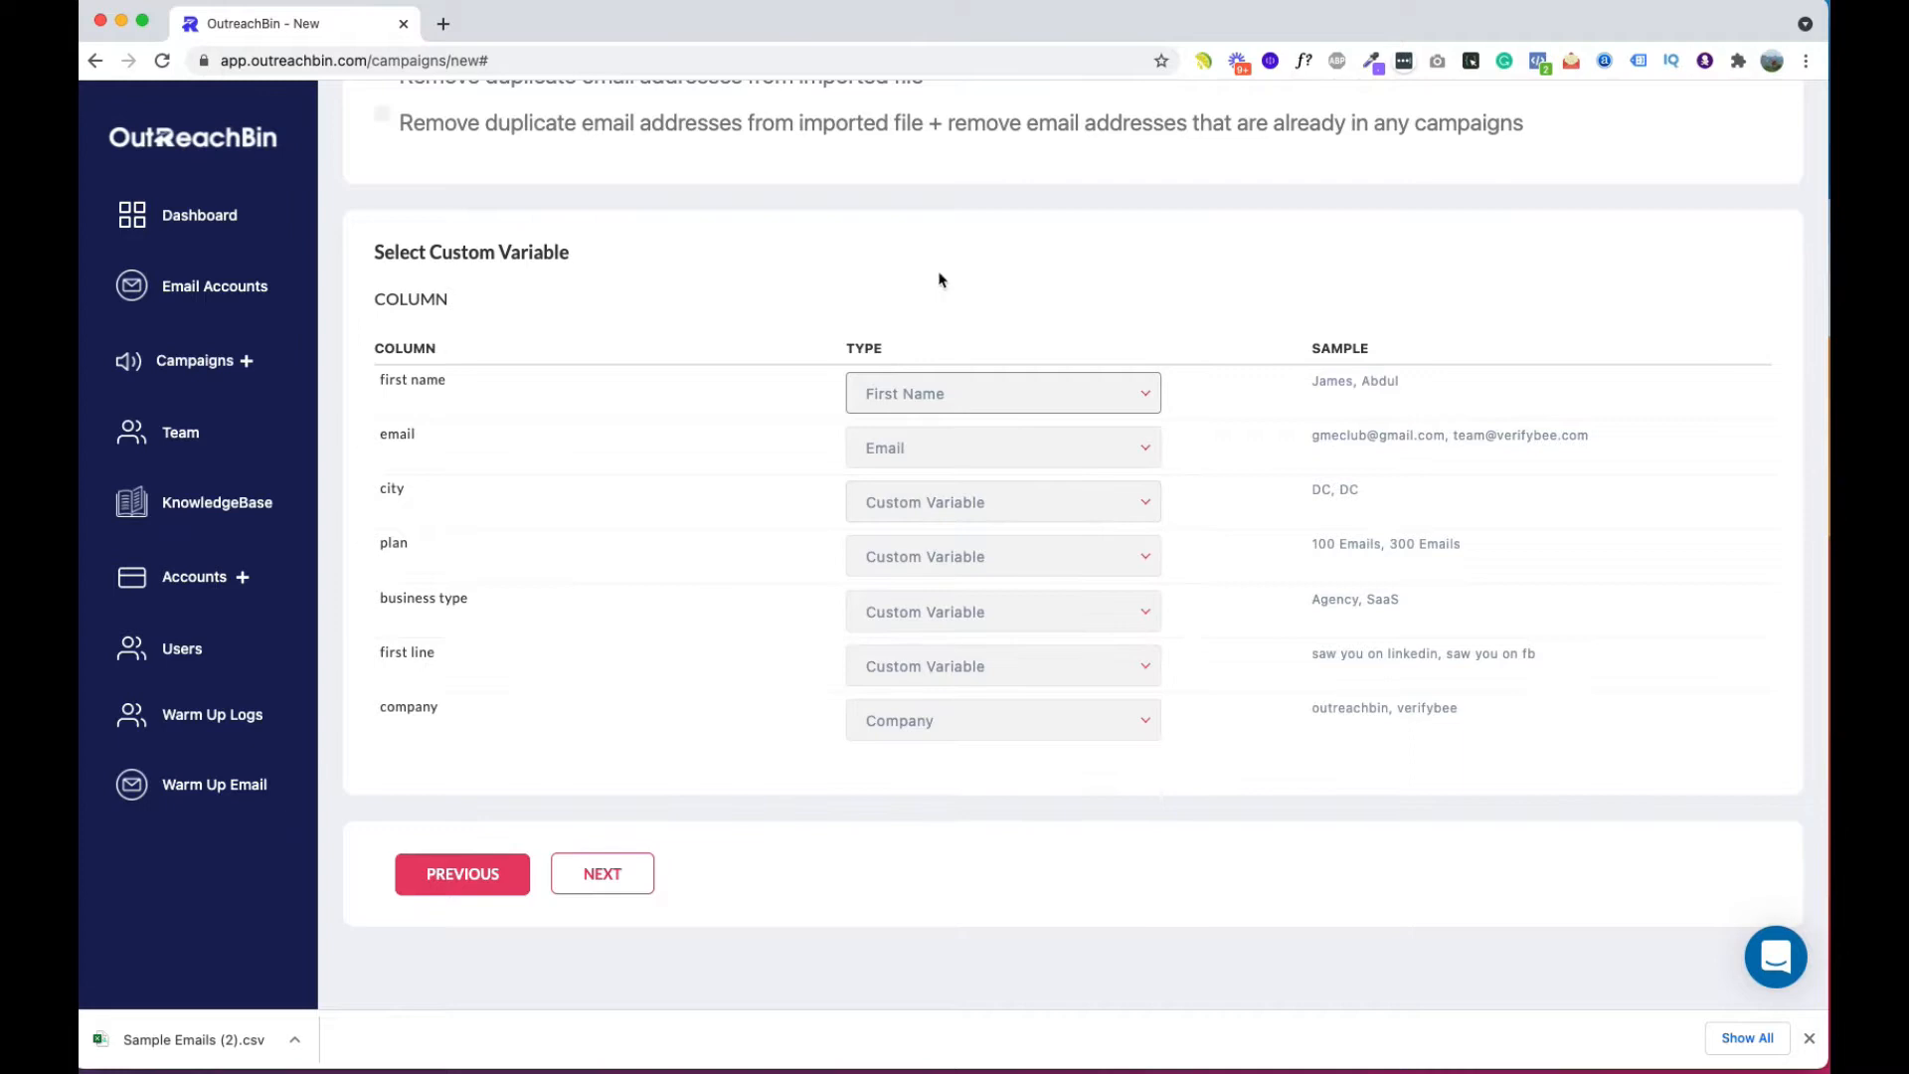
pyautogui.click(942, 394)
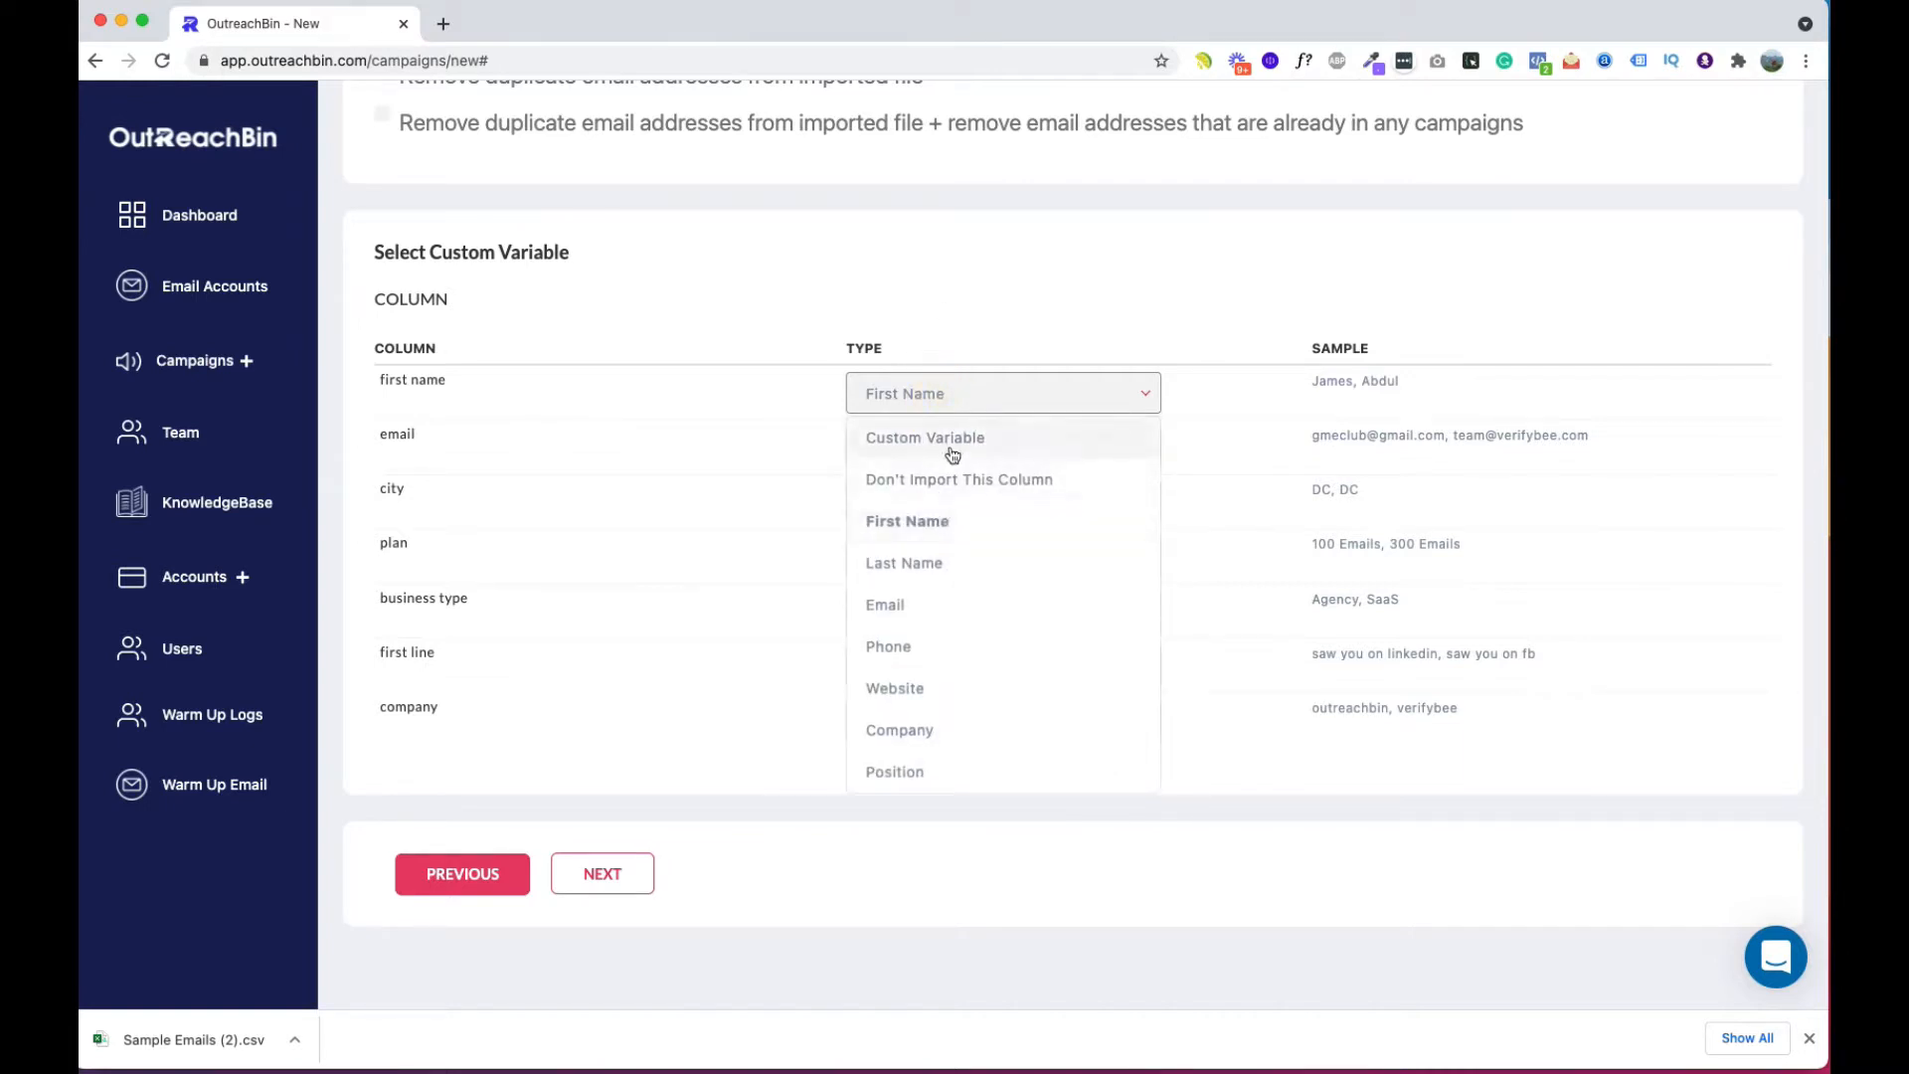
pyautogui.click(917, 395)
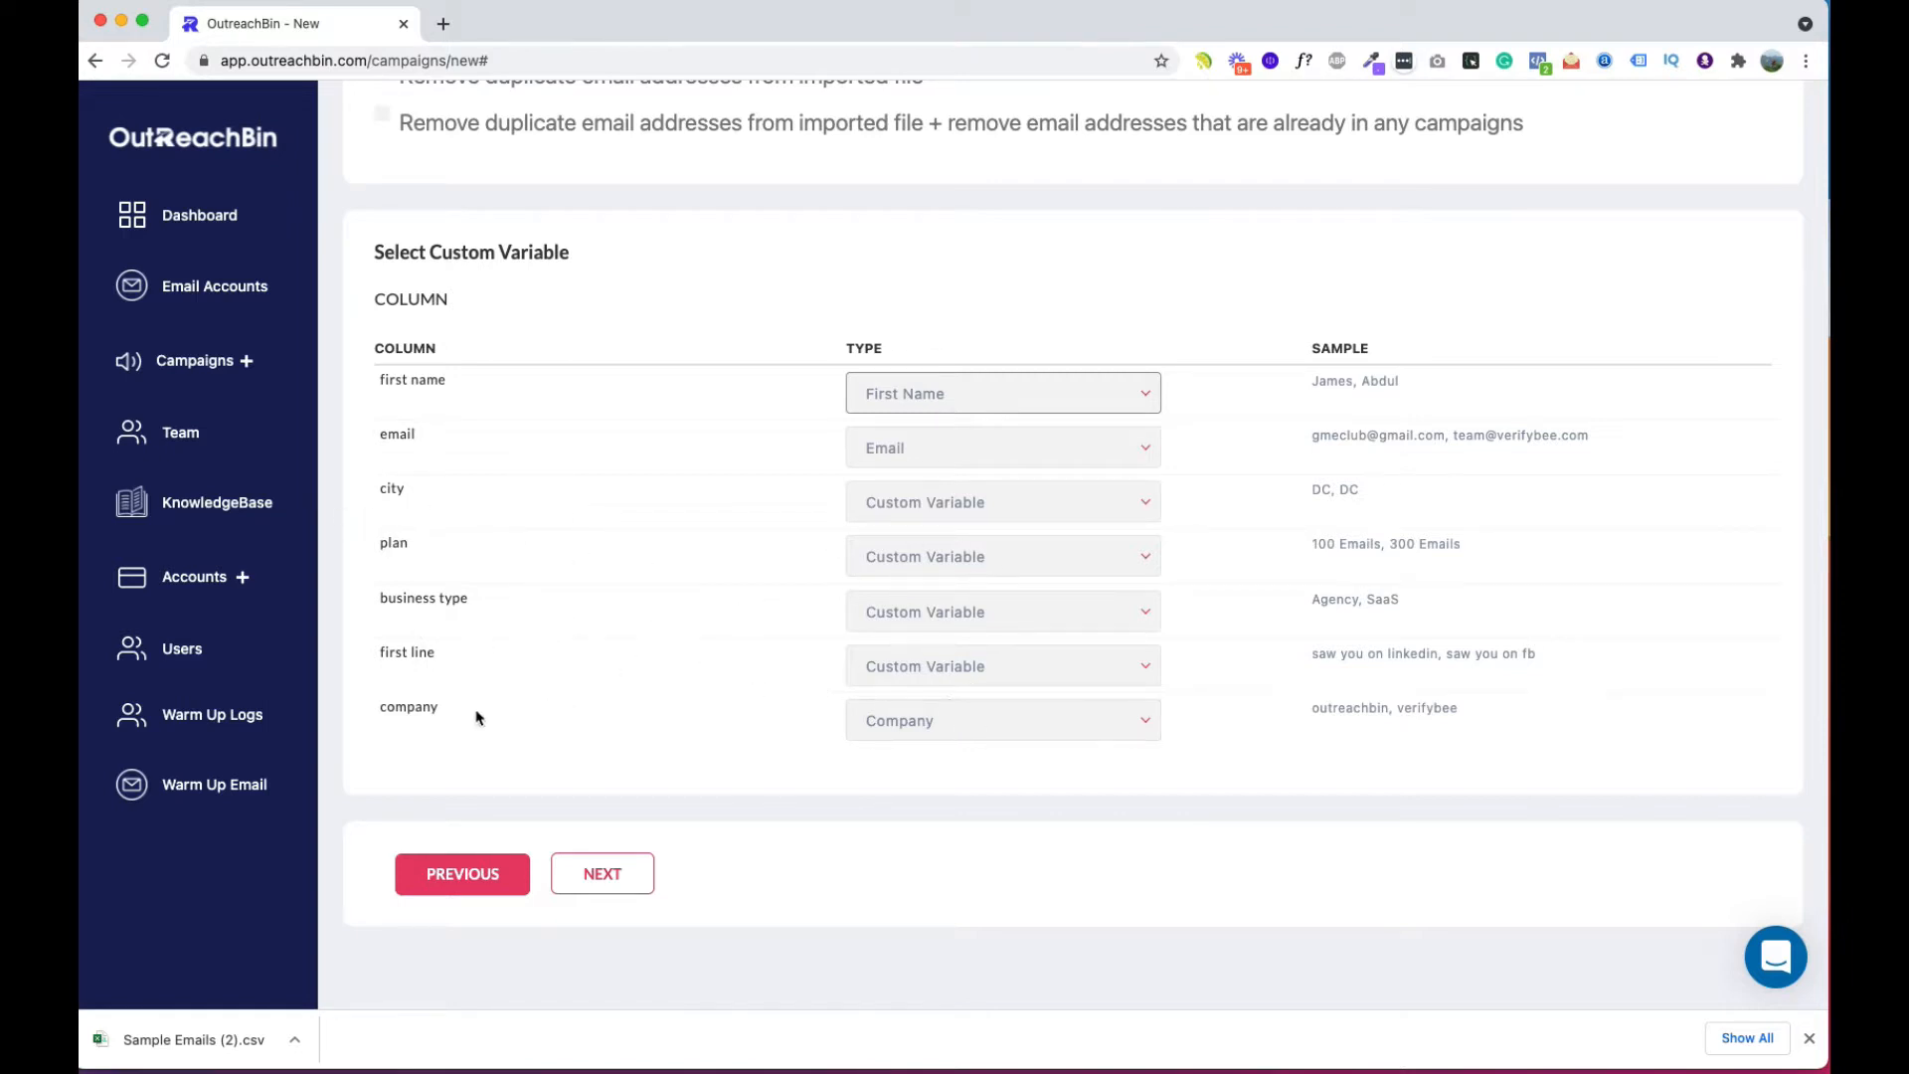
# Step: Examine the variable types available for the company column, keeping Company selected
pyautogui.click(980, 738)
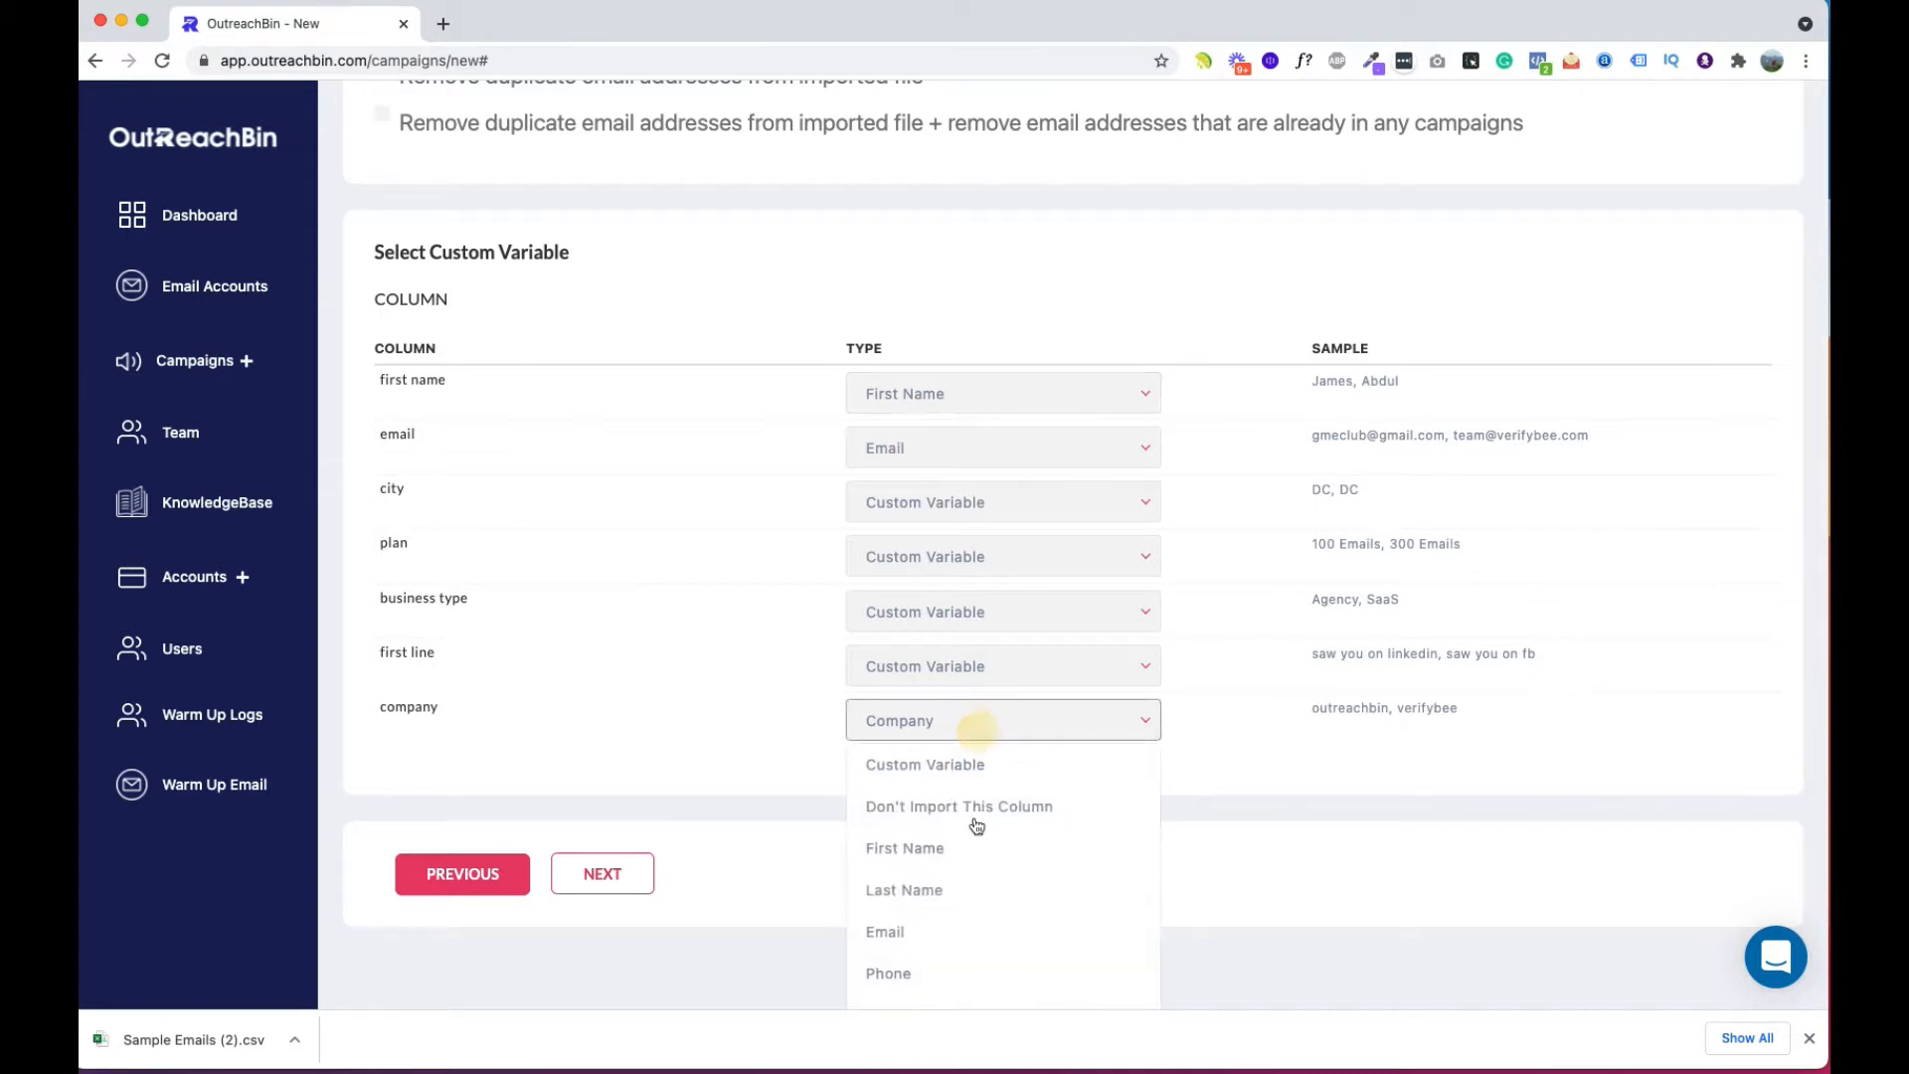
pyautogui.scroll(-2, 972, 875)
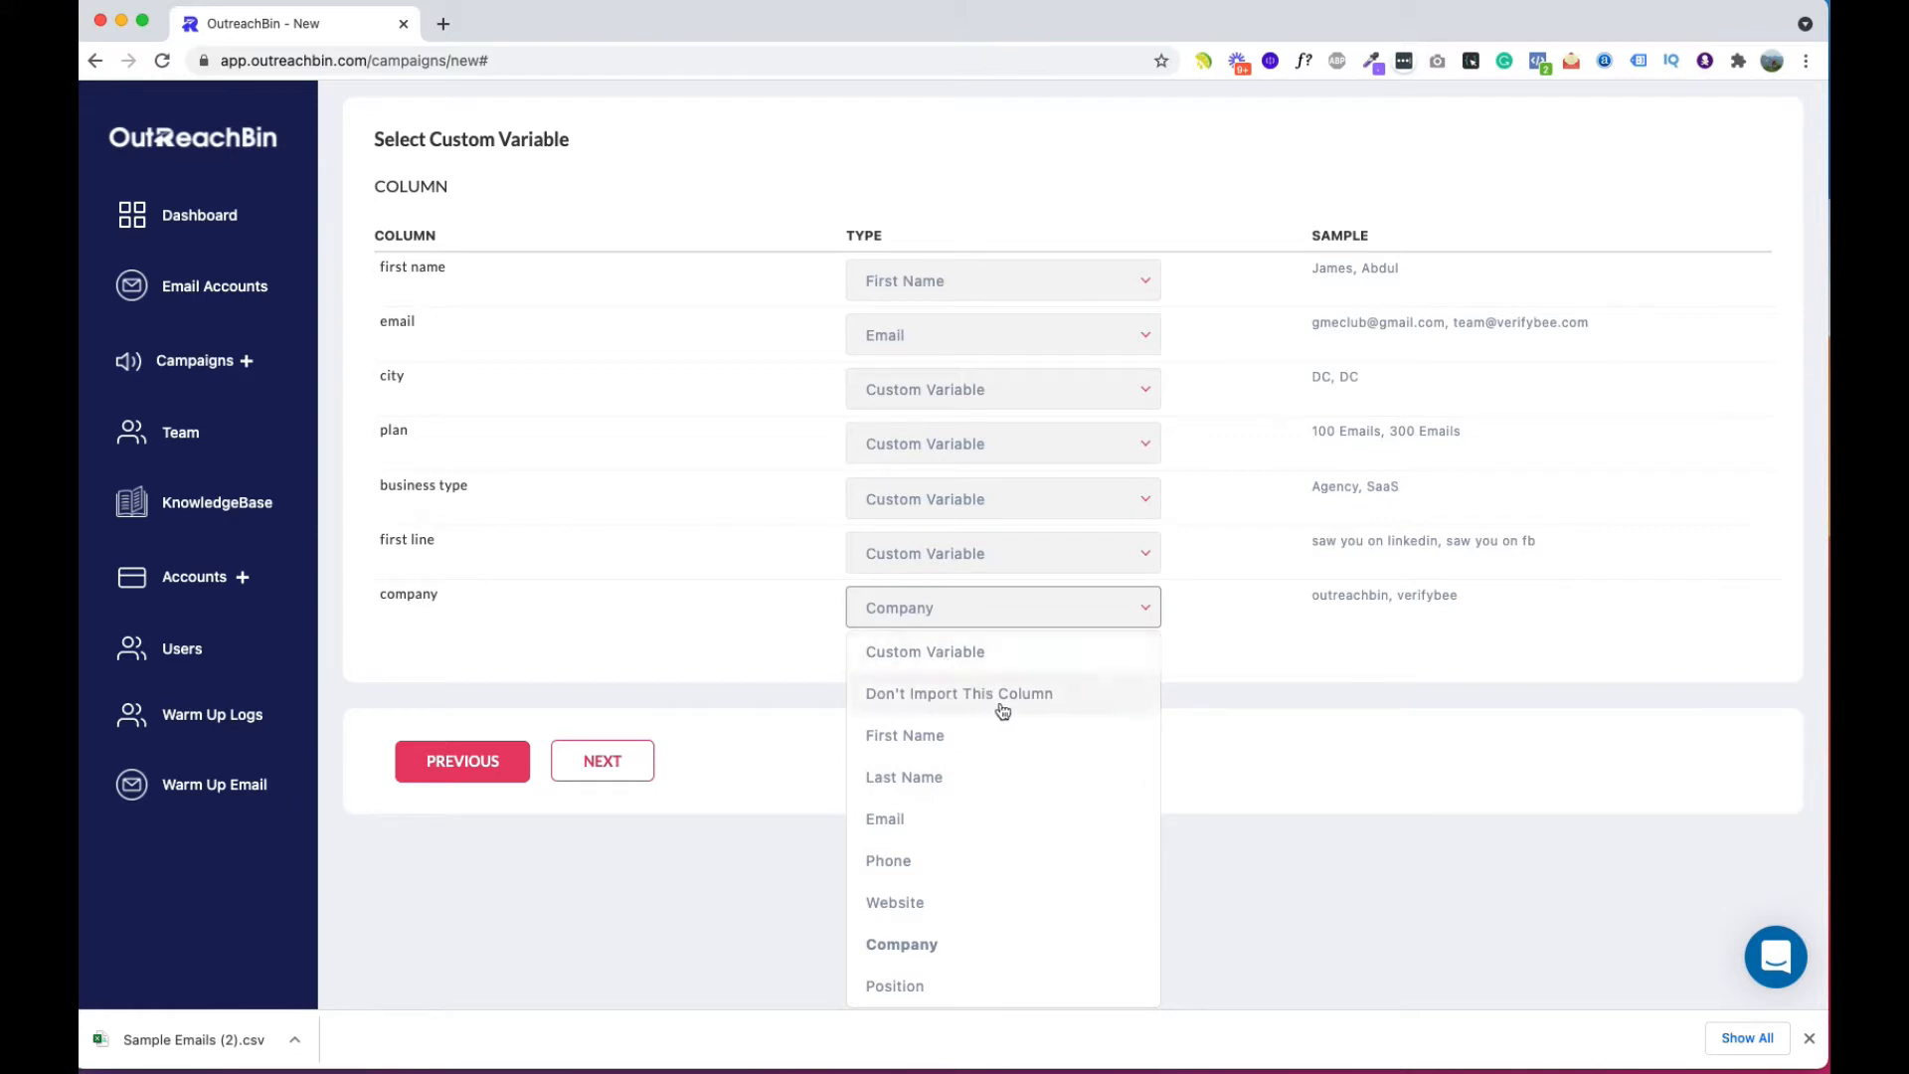
pyautogui.click(1339, 660)
pyautogui.scroll(2, 1338, 660)
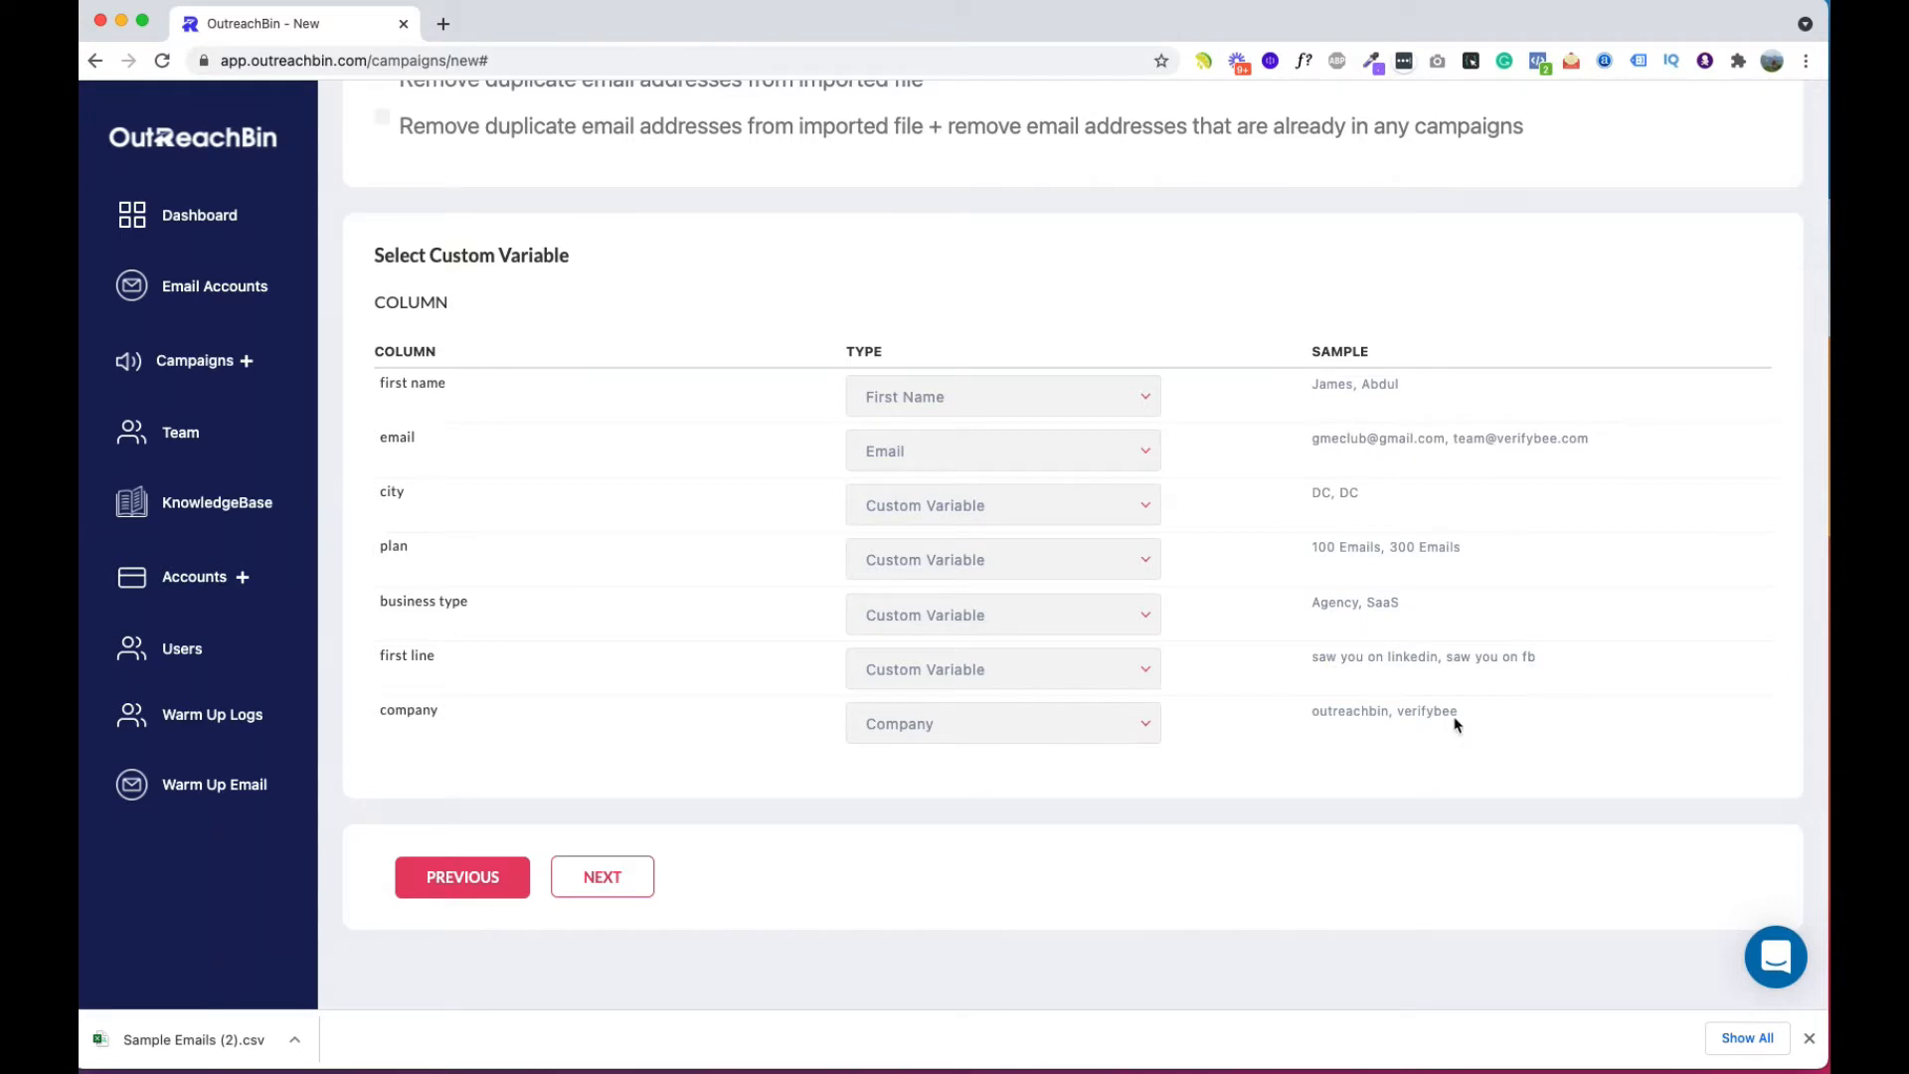
# Step: Accept the column mapping and continue past Verify Emails to the Messages stage without verifying the prospects
pyautogui.click(630, 873)
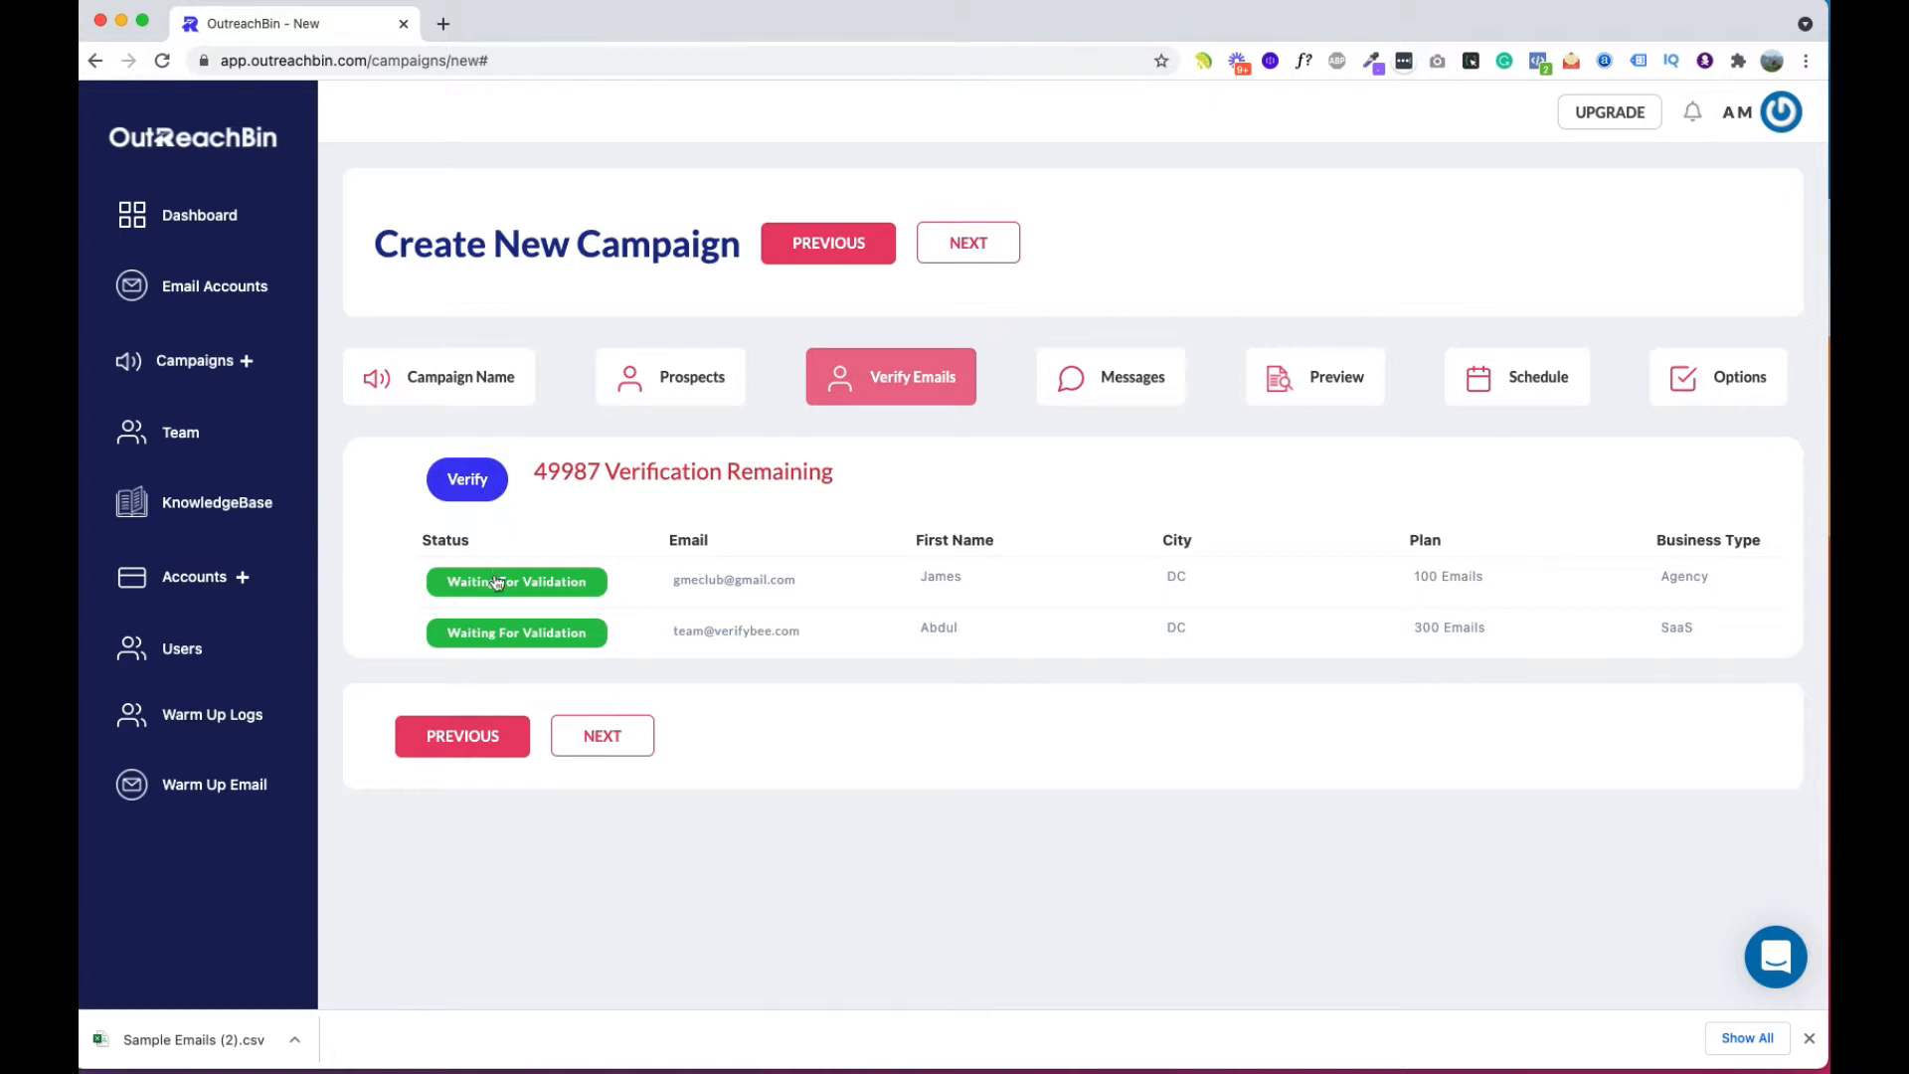
pyautogui.click(610, 744)
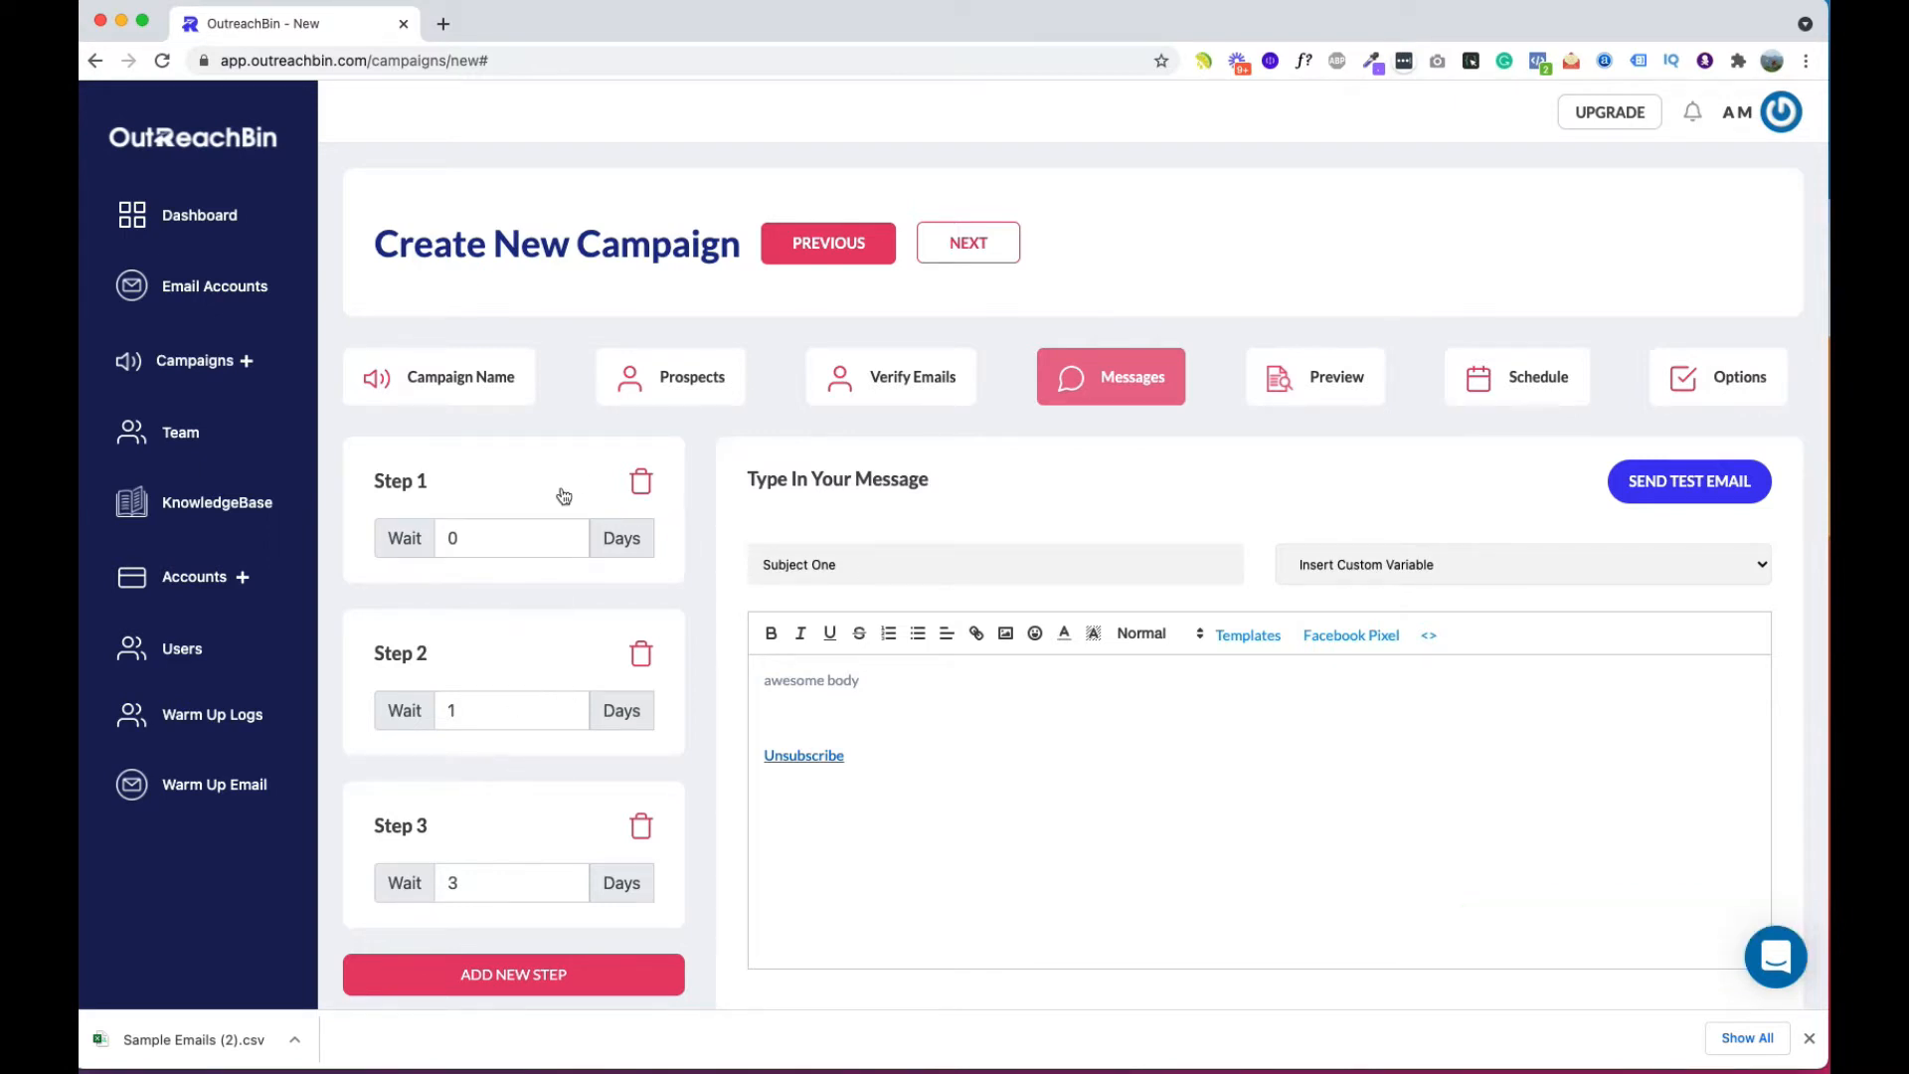
# Step: Compare the subject lines of the Step 1, Step 2 and Step 3 messages in the sequence
pyautogui.click(558, 498)
pyautogui.click(517, 669)
pyautogui.click(489, 833)
pyautogui.moveTo(846, 564); pyautogui.dragTo(808, 562)
pyautogui.click(509, 806)
pyautogui.click(549, 672)
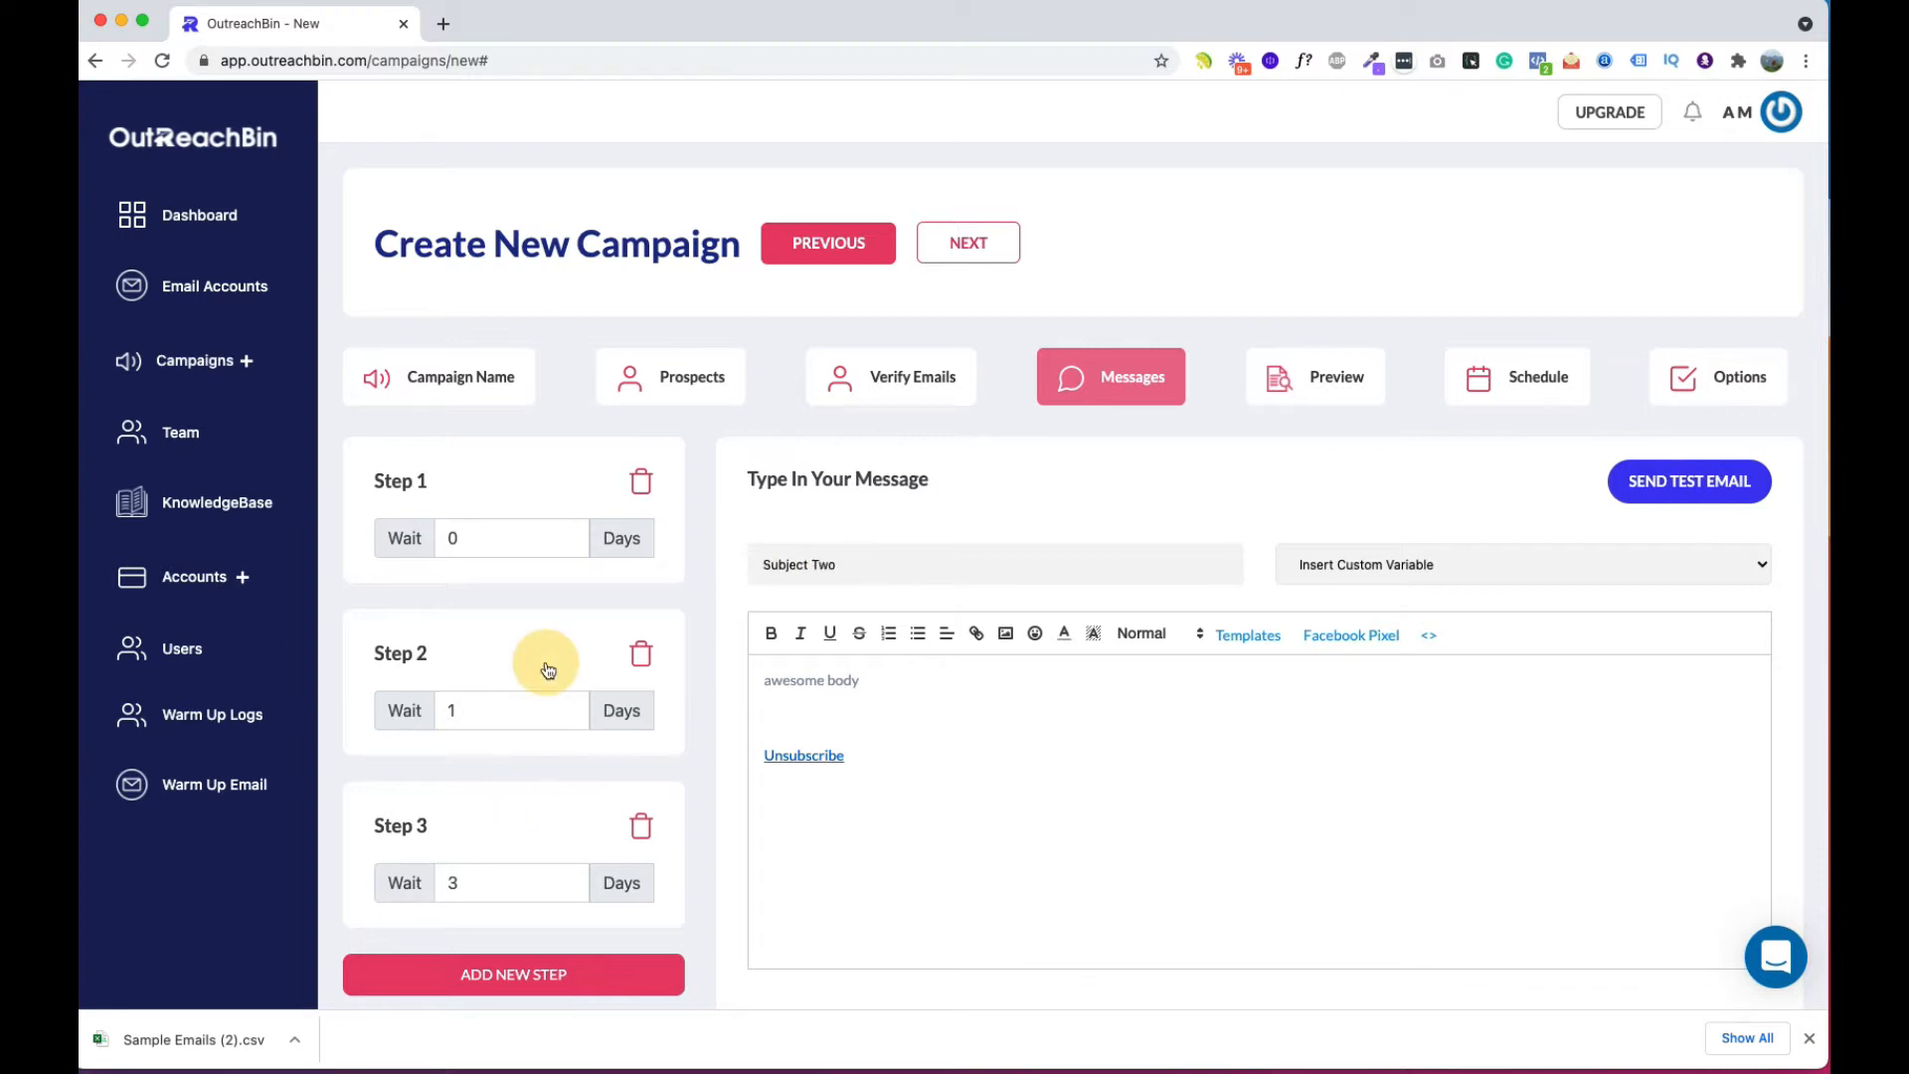
pyautogui.moveTo(849, 562); pyautogui.dragTo(825, 564)
pyautogui.click(527, 489)
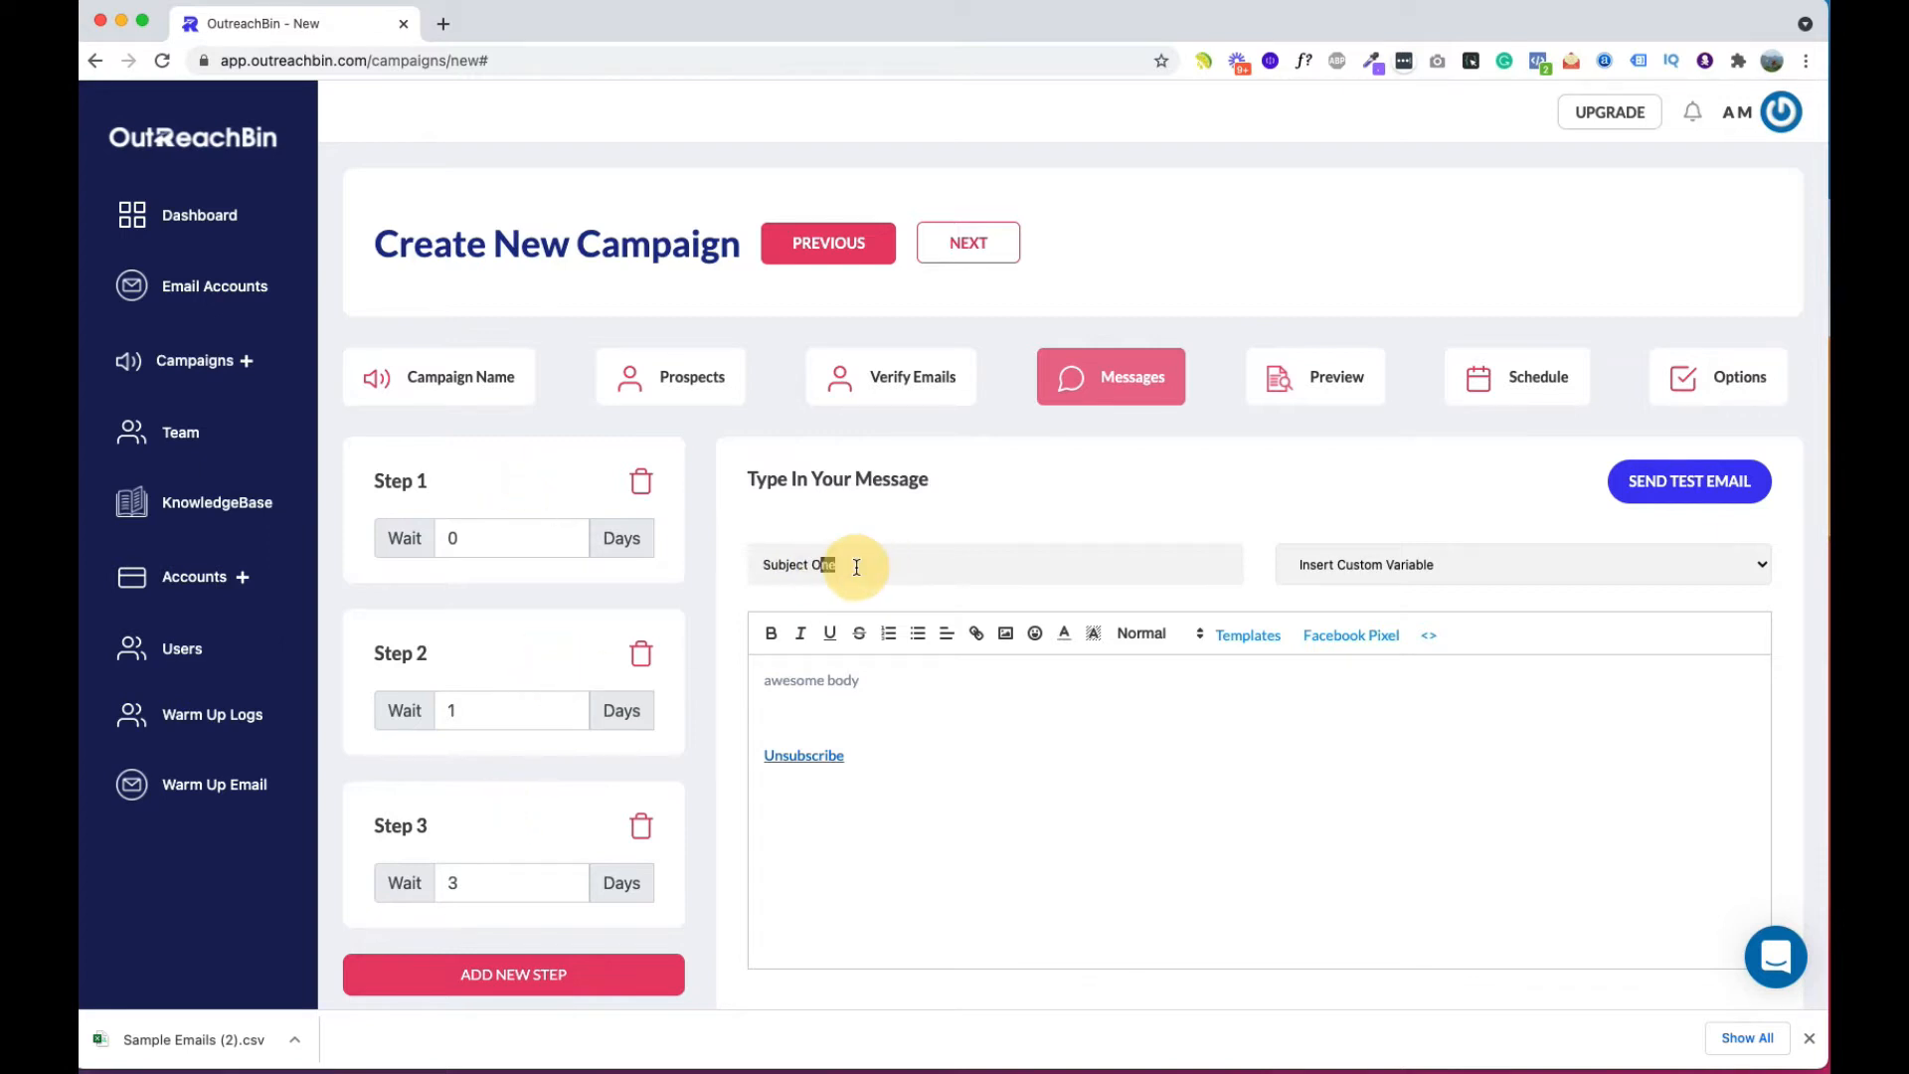
# Step: Add a fourth and a fifth message step to the end of the sequence
pyautogui.click(513, 994)
pyautogui.scroll(-3, 465, 682)
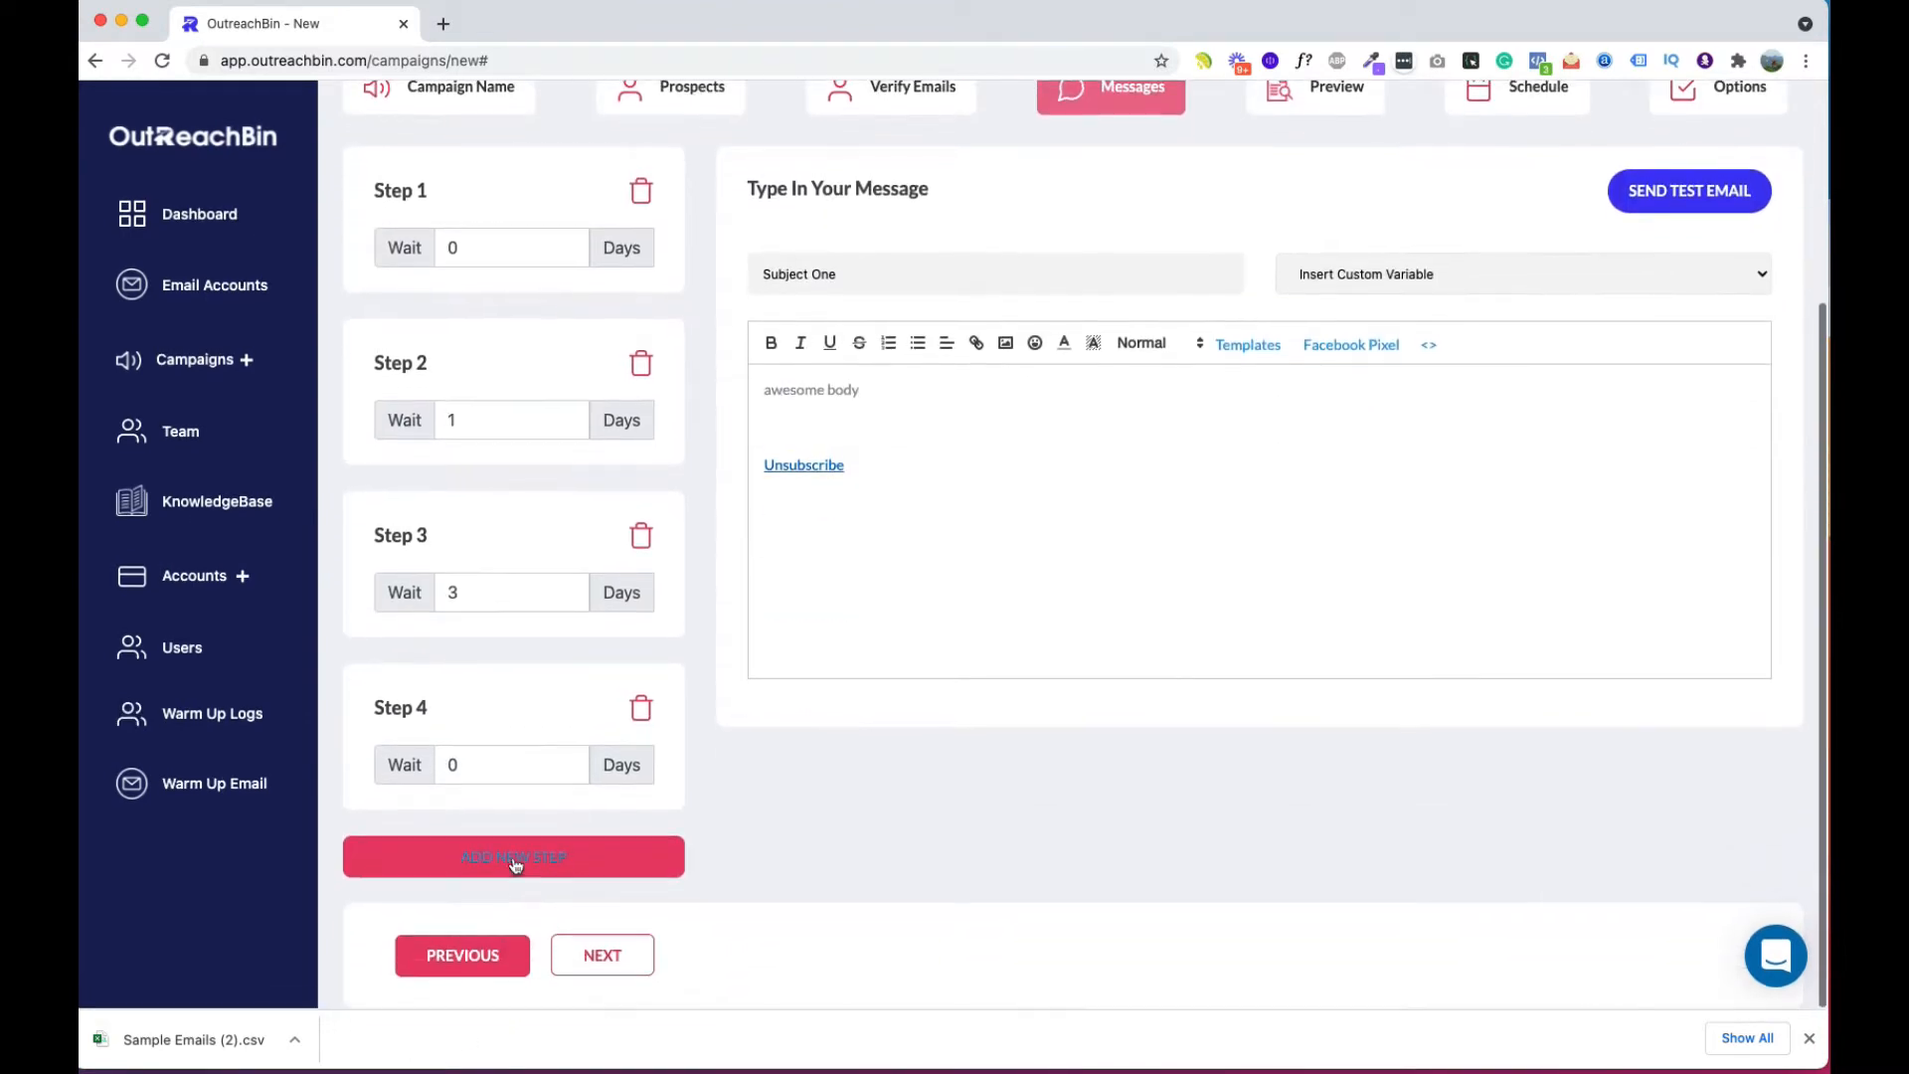
pyautogui.click(515, 864)
pyautogui.scroll(-2, 701, 546)
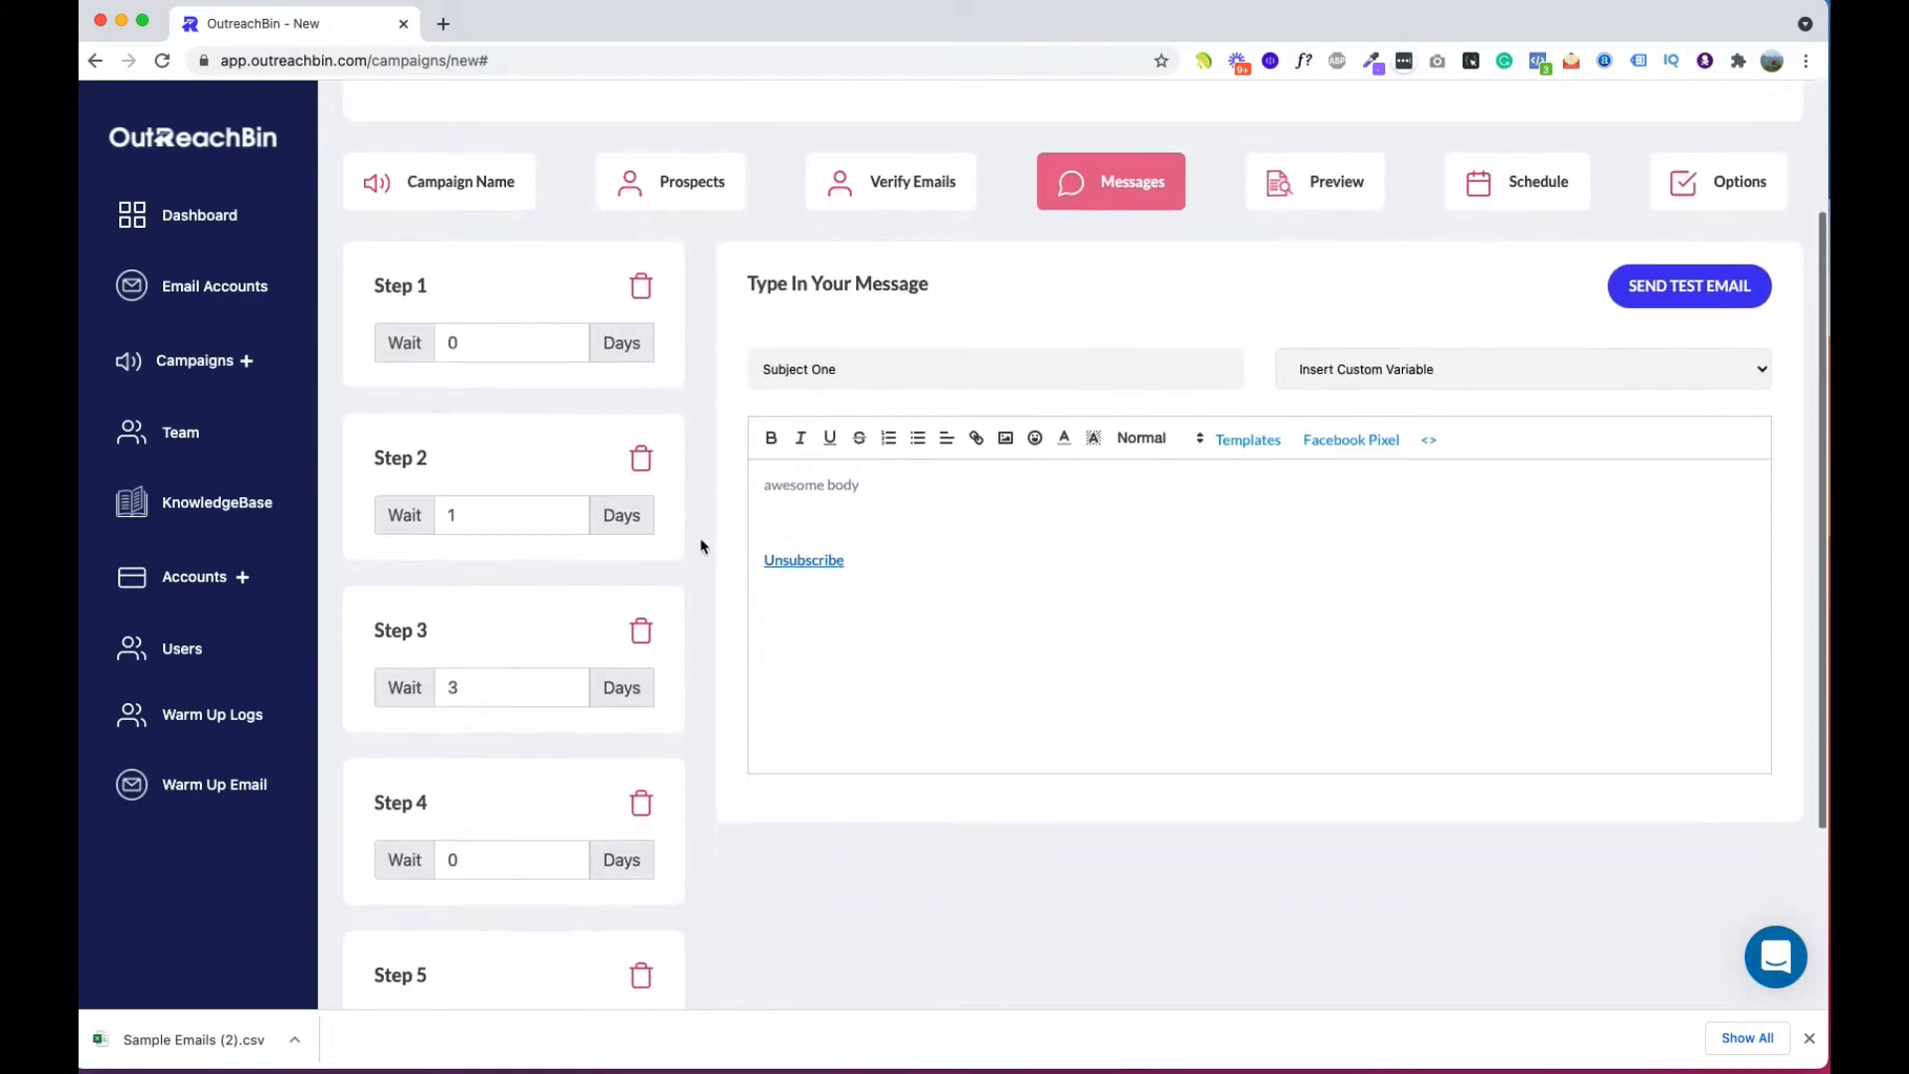
# Step: Delete the third step with the 3-day wait and both newly added steps, confirming each removal
pyautogui.scroll(-1, 628, 846)
pyautogui.click(640, 877)
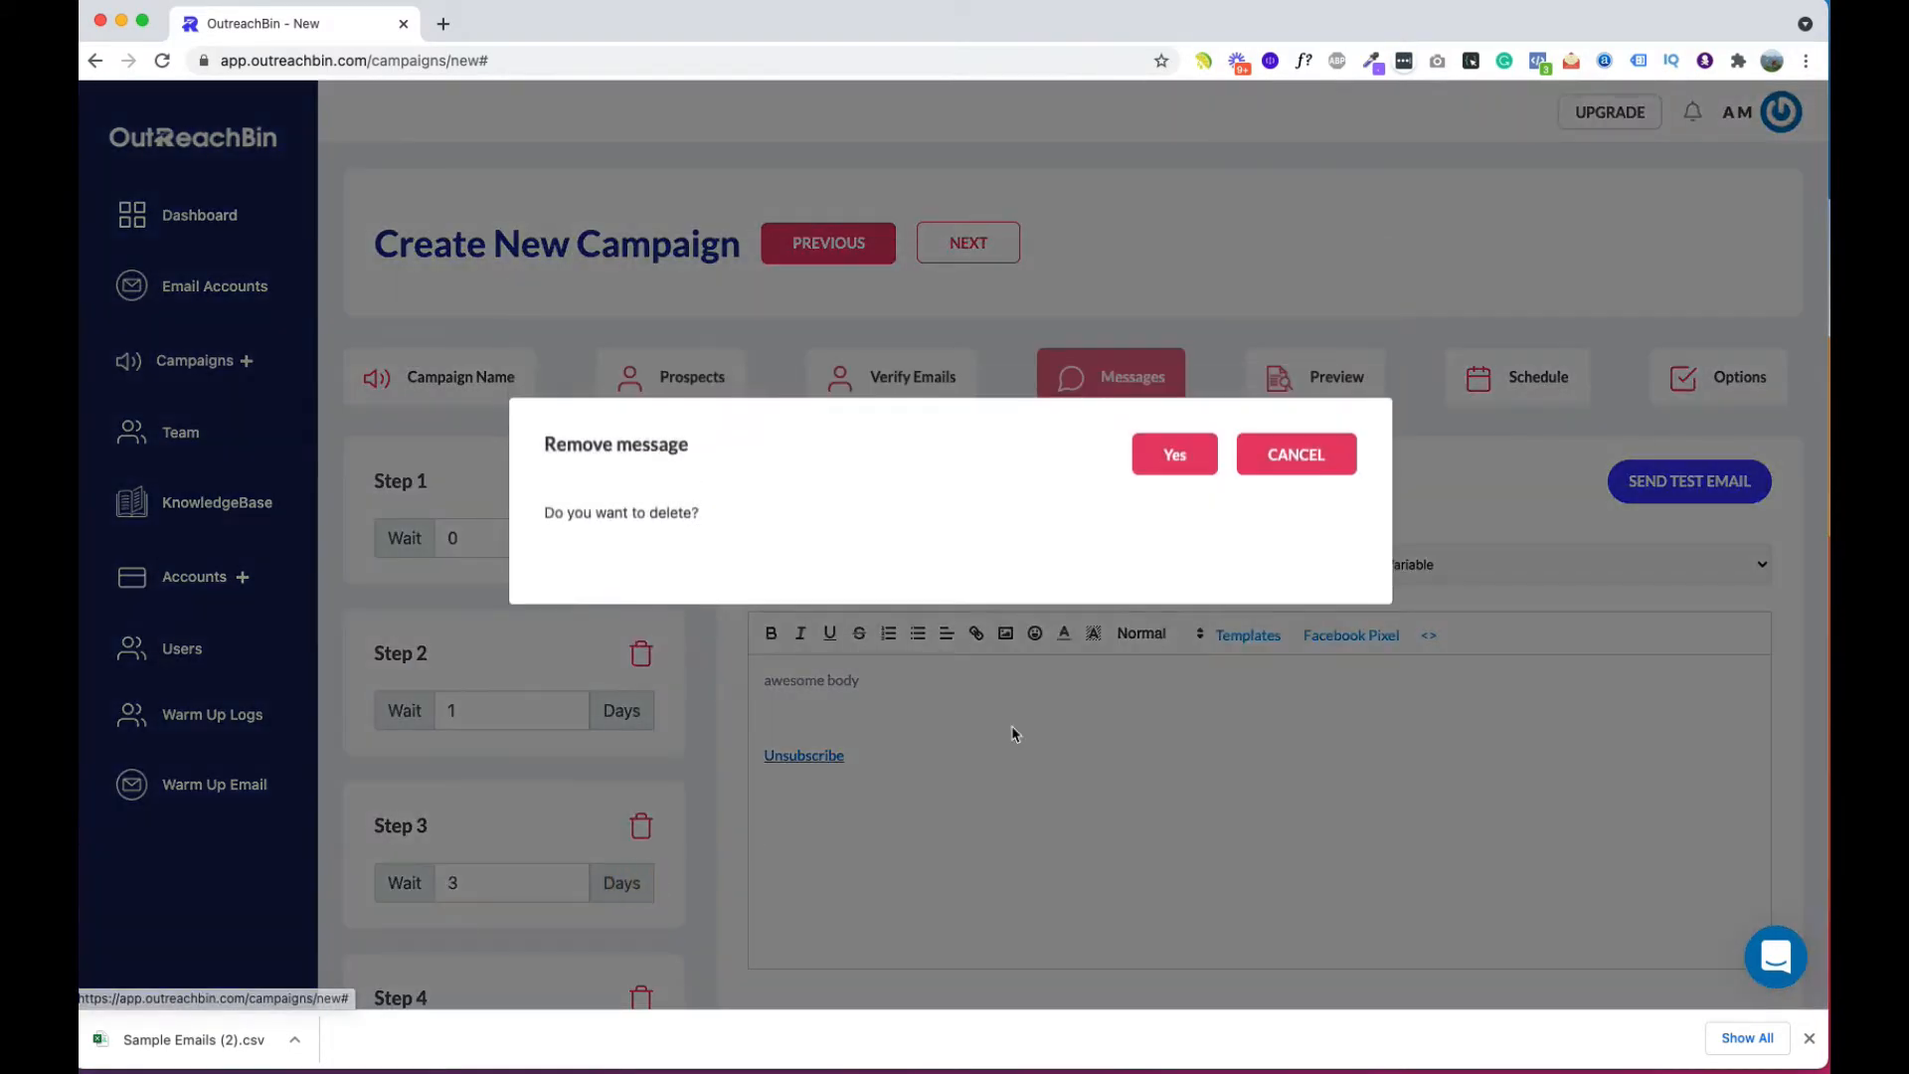
pyautogui.click(1175, 455)
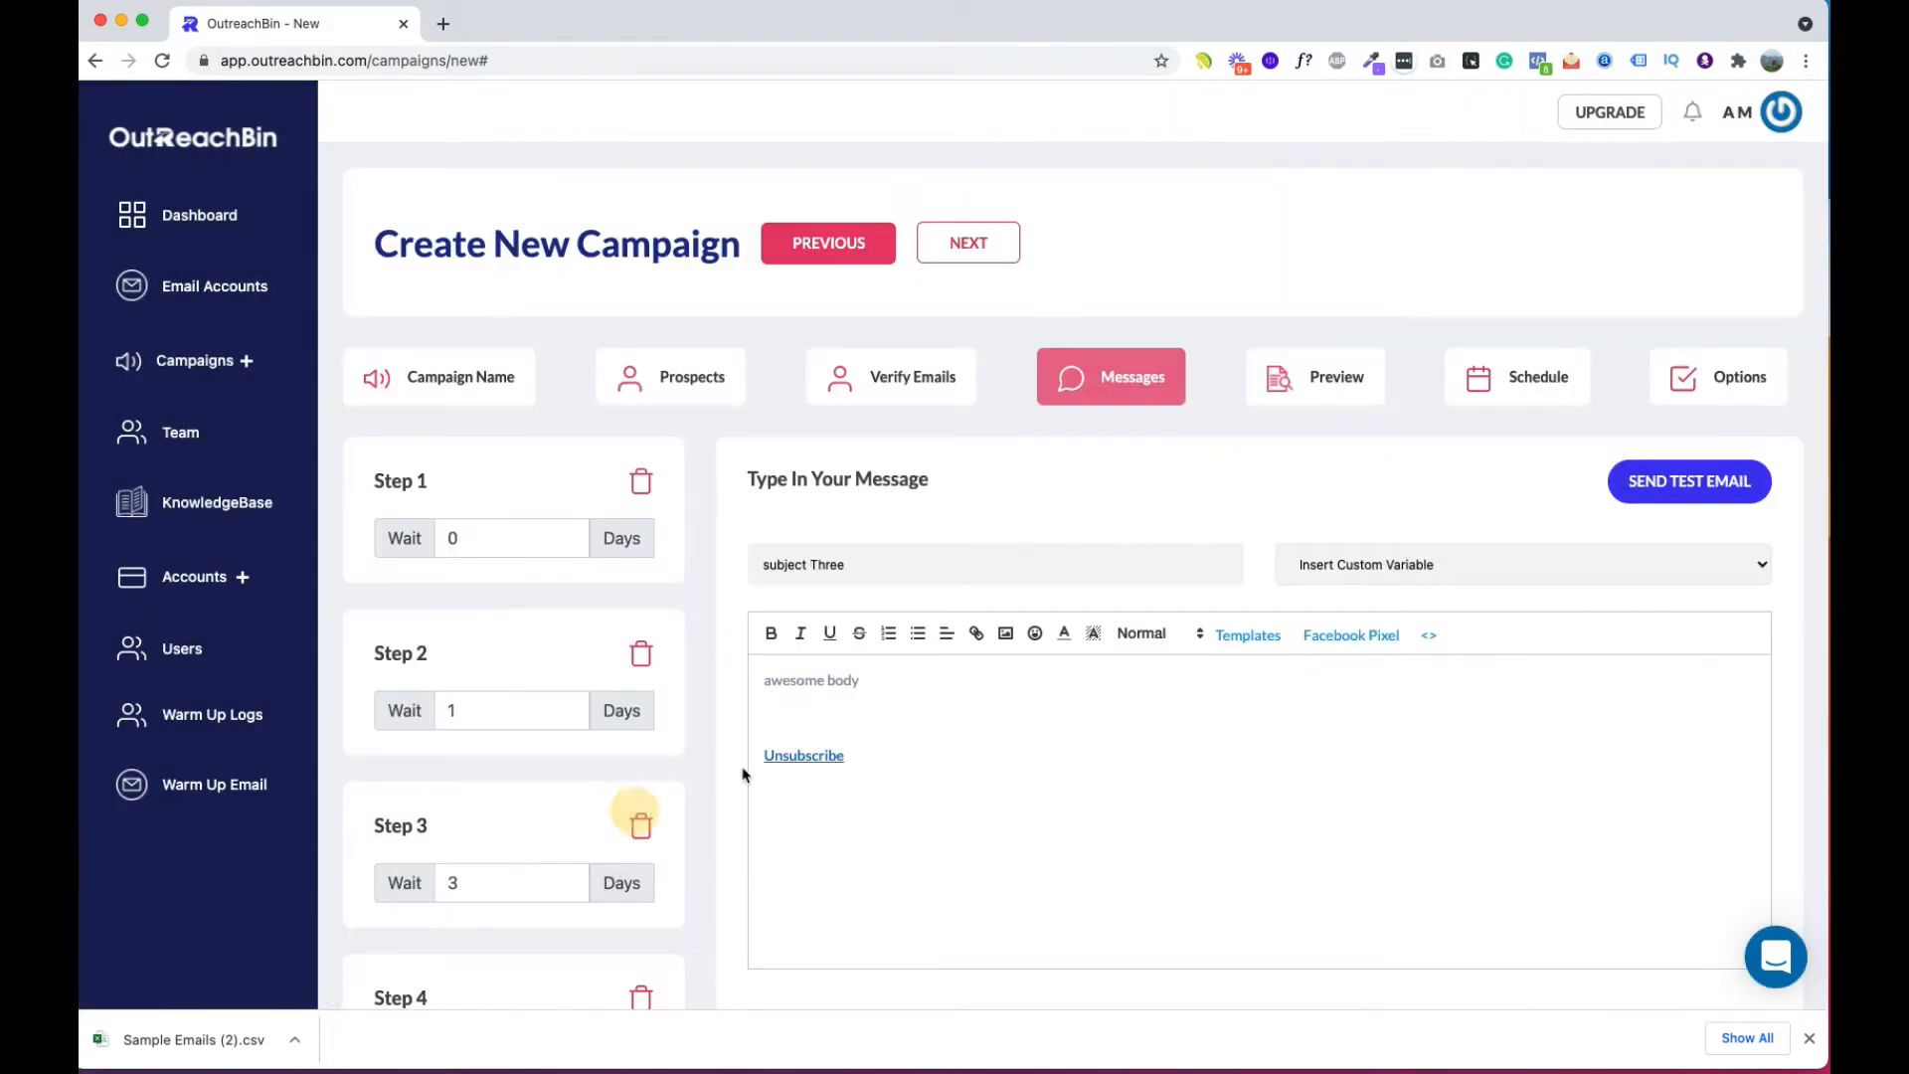
pyautogui.click(638, 821)
pyautogui.click(1187, 501)
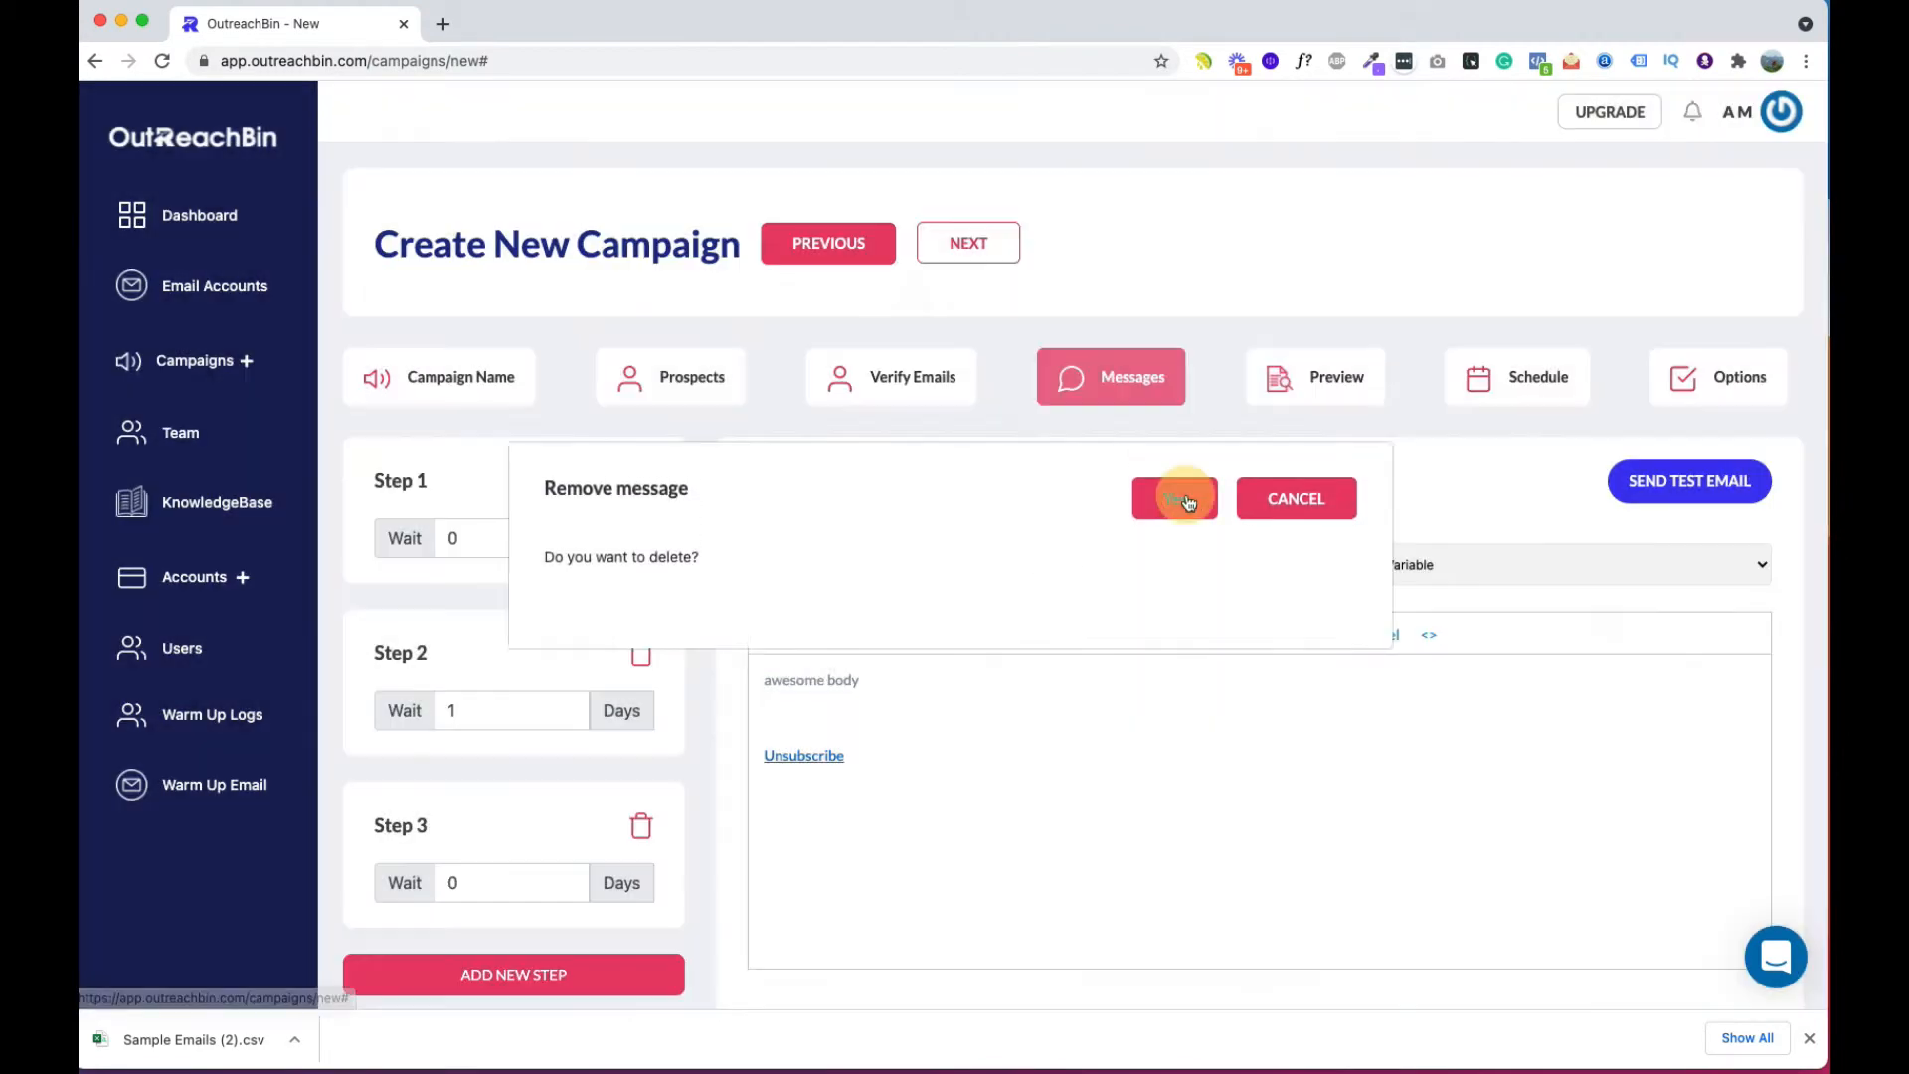
pyautogui.click(641, 825)
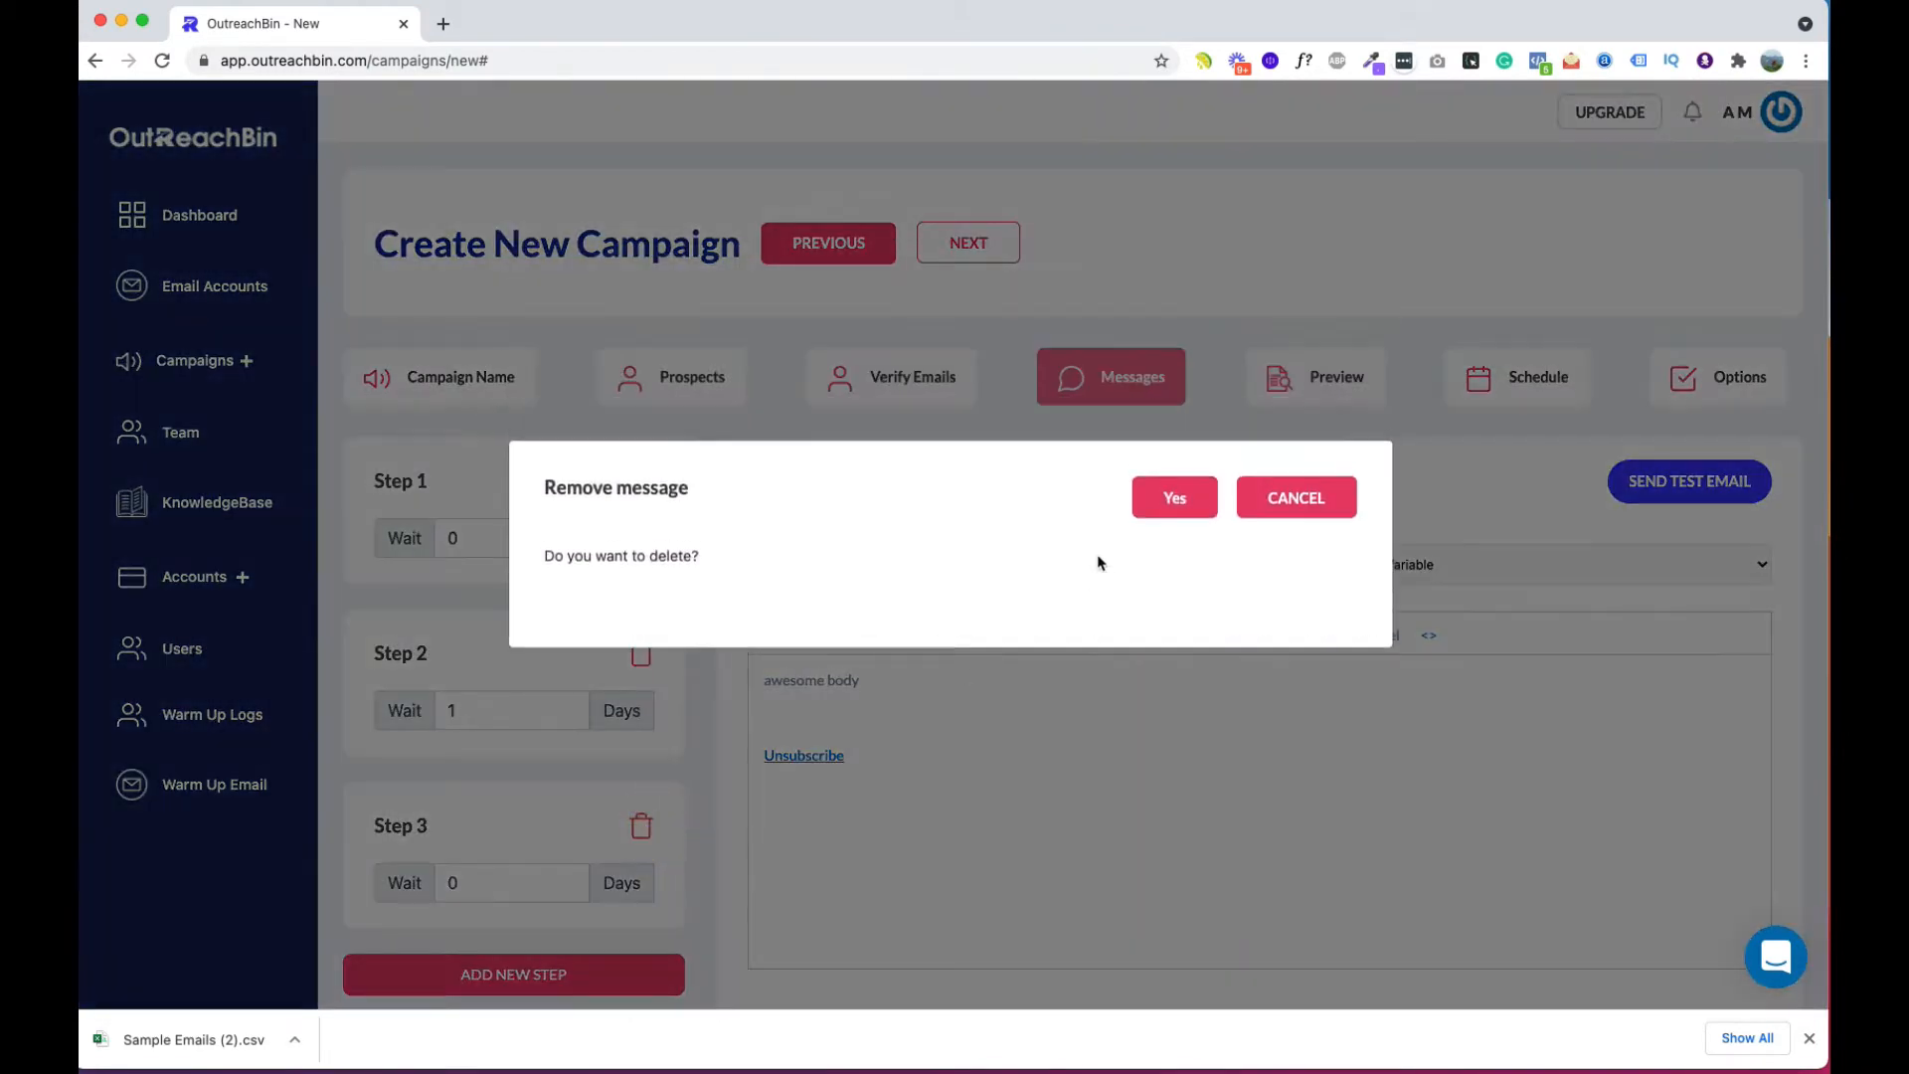
pyautogui.click(1169, 499)
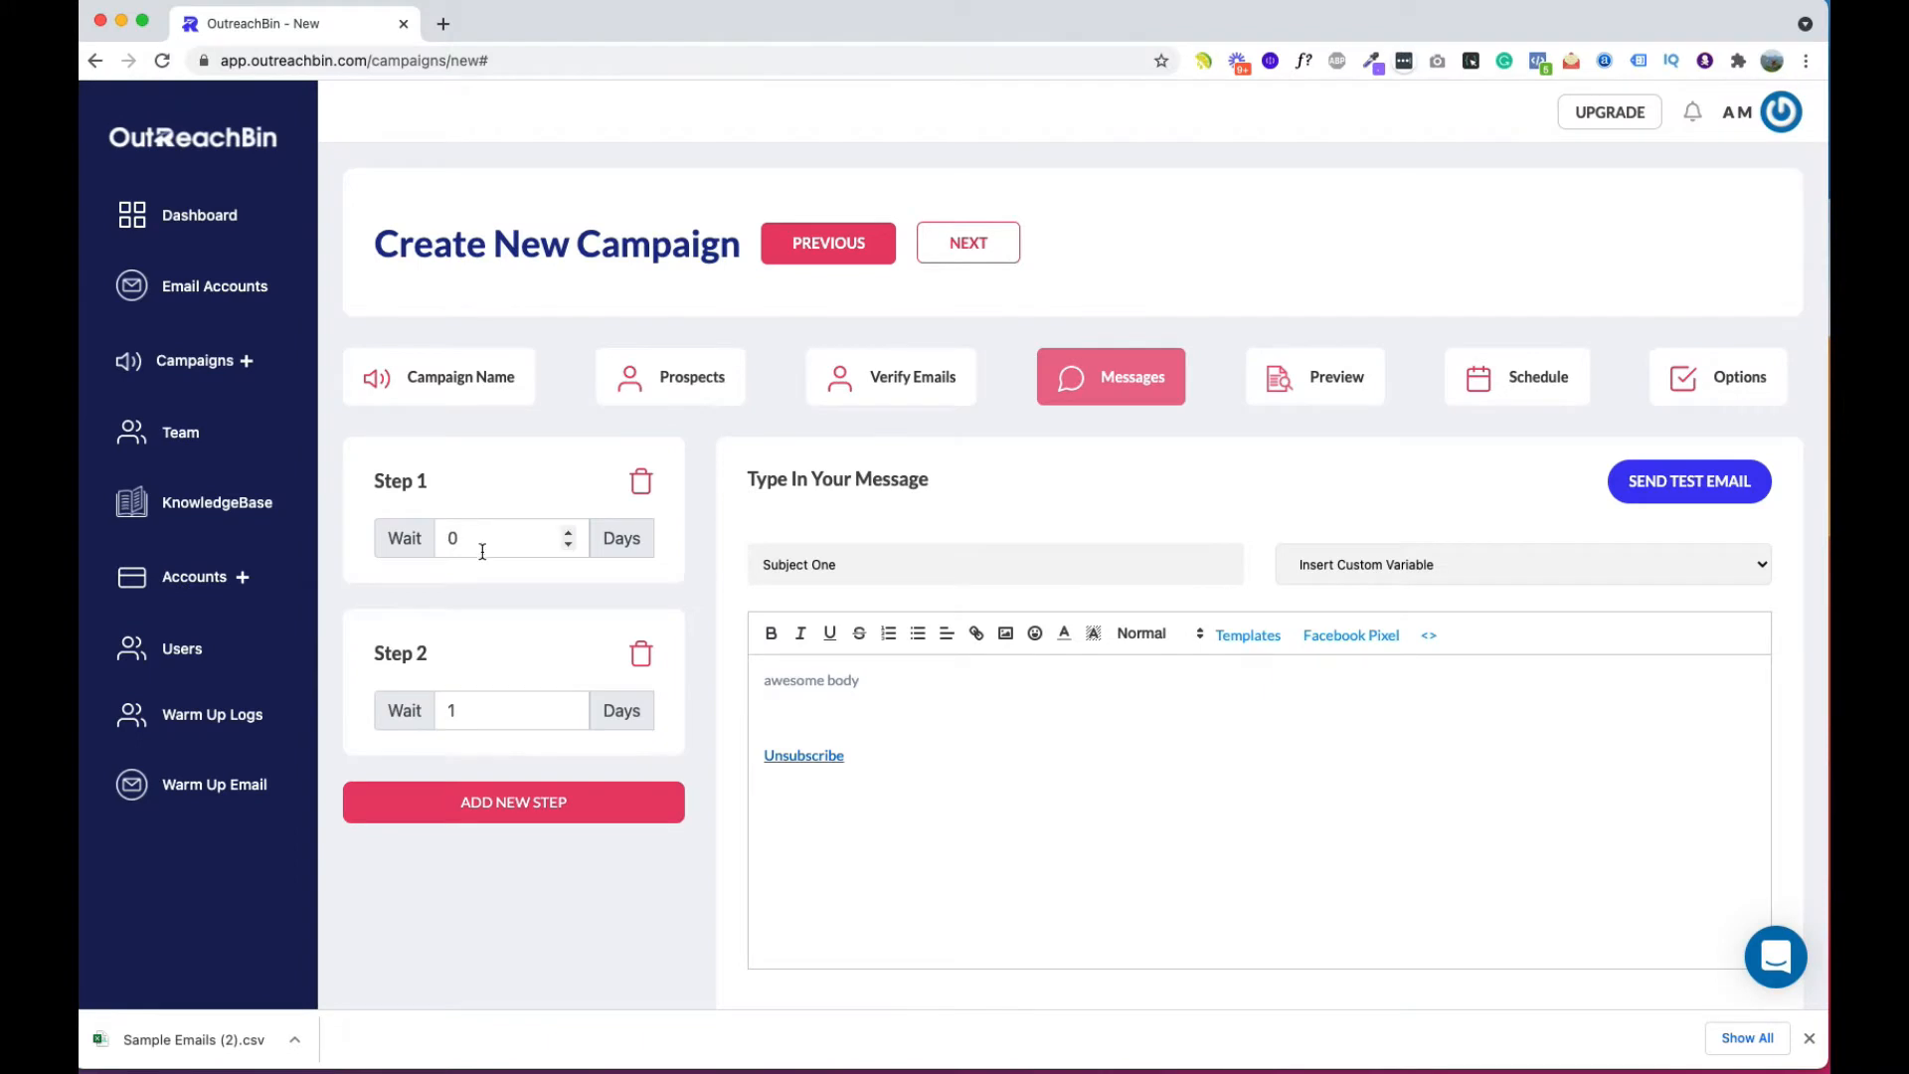
# Step: Check the waiting days set for Step 1 and Step 2 without changing them
pyautogui.click(406, 550)
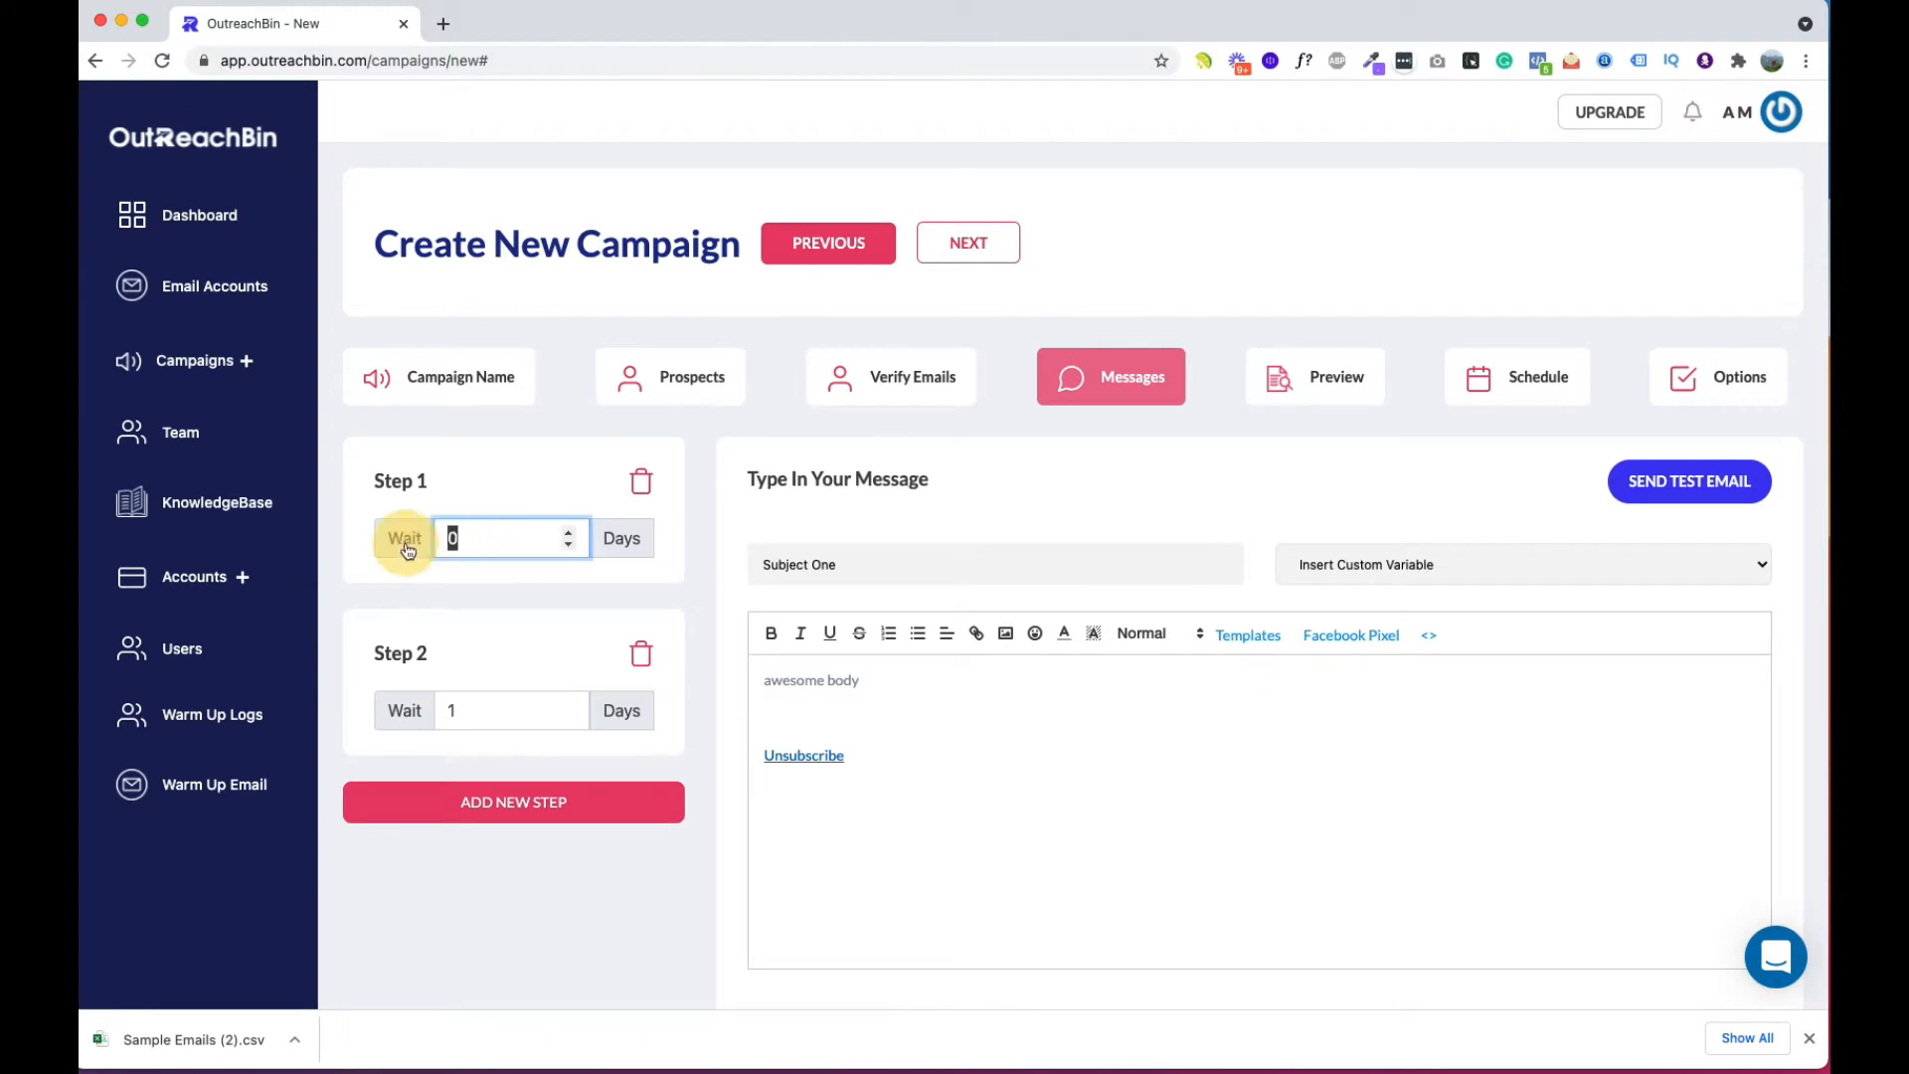
pyautogui.click(482, 544)
pyautogui.click(405, 538)
pyautogui.click(486, 713)
pyautogui.click(405, 710)
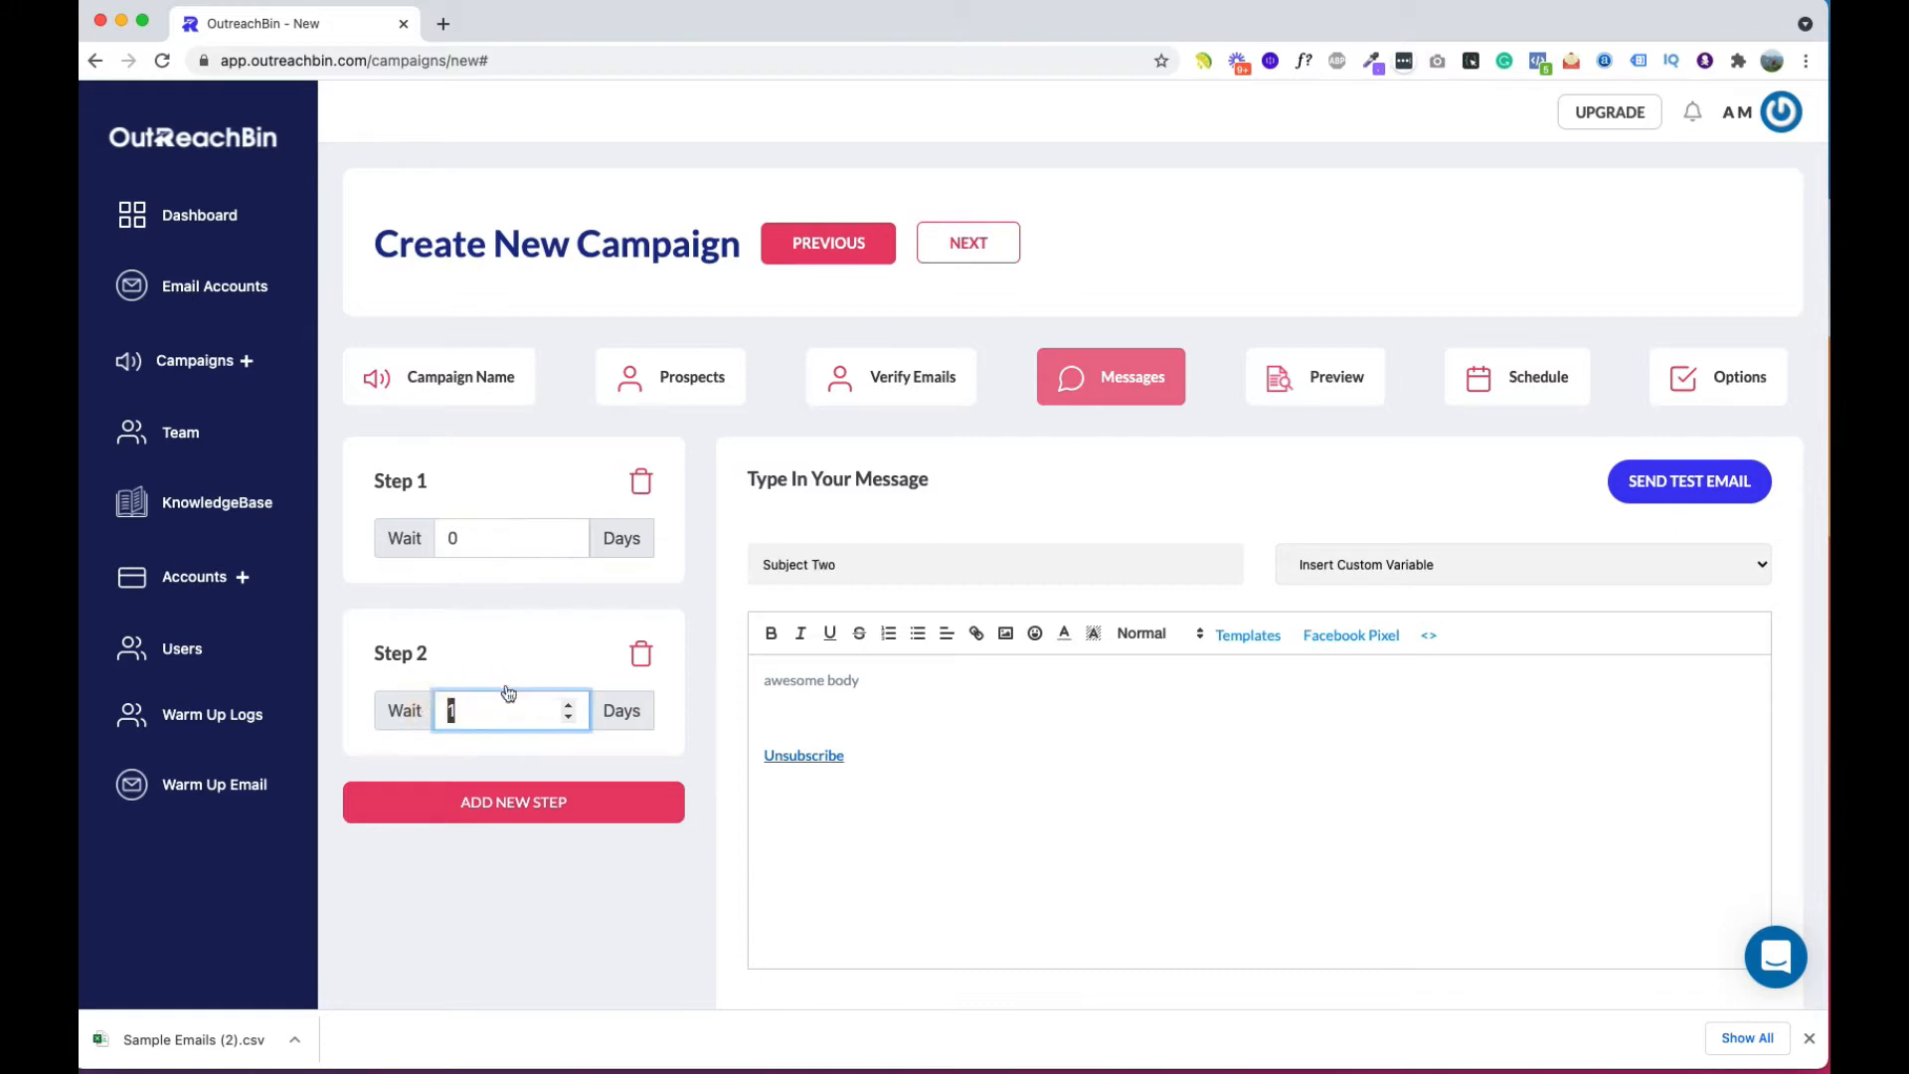
# Step: Replace Step 1's body text above the unsubscribe link with "Hey there," and a new paragraph "I came across your profile on linkedin"
pyautogui.click(547, 509)
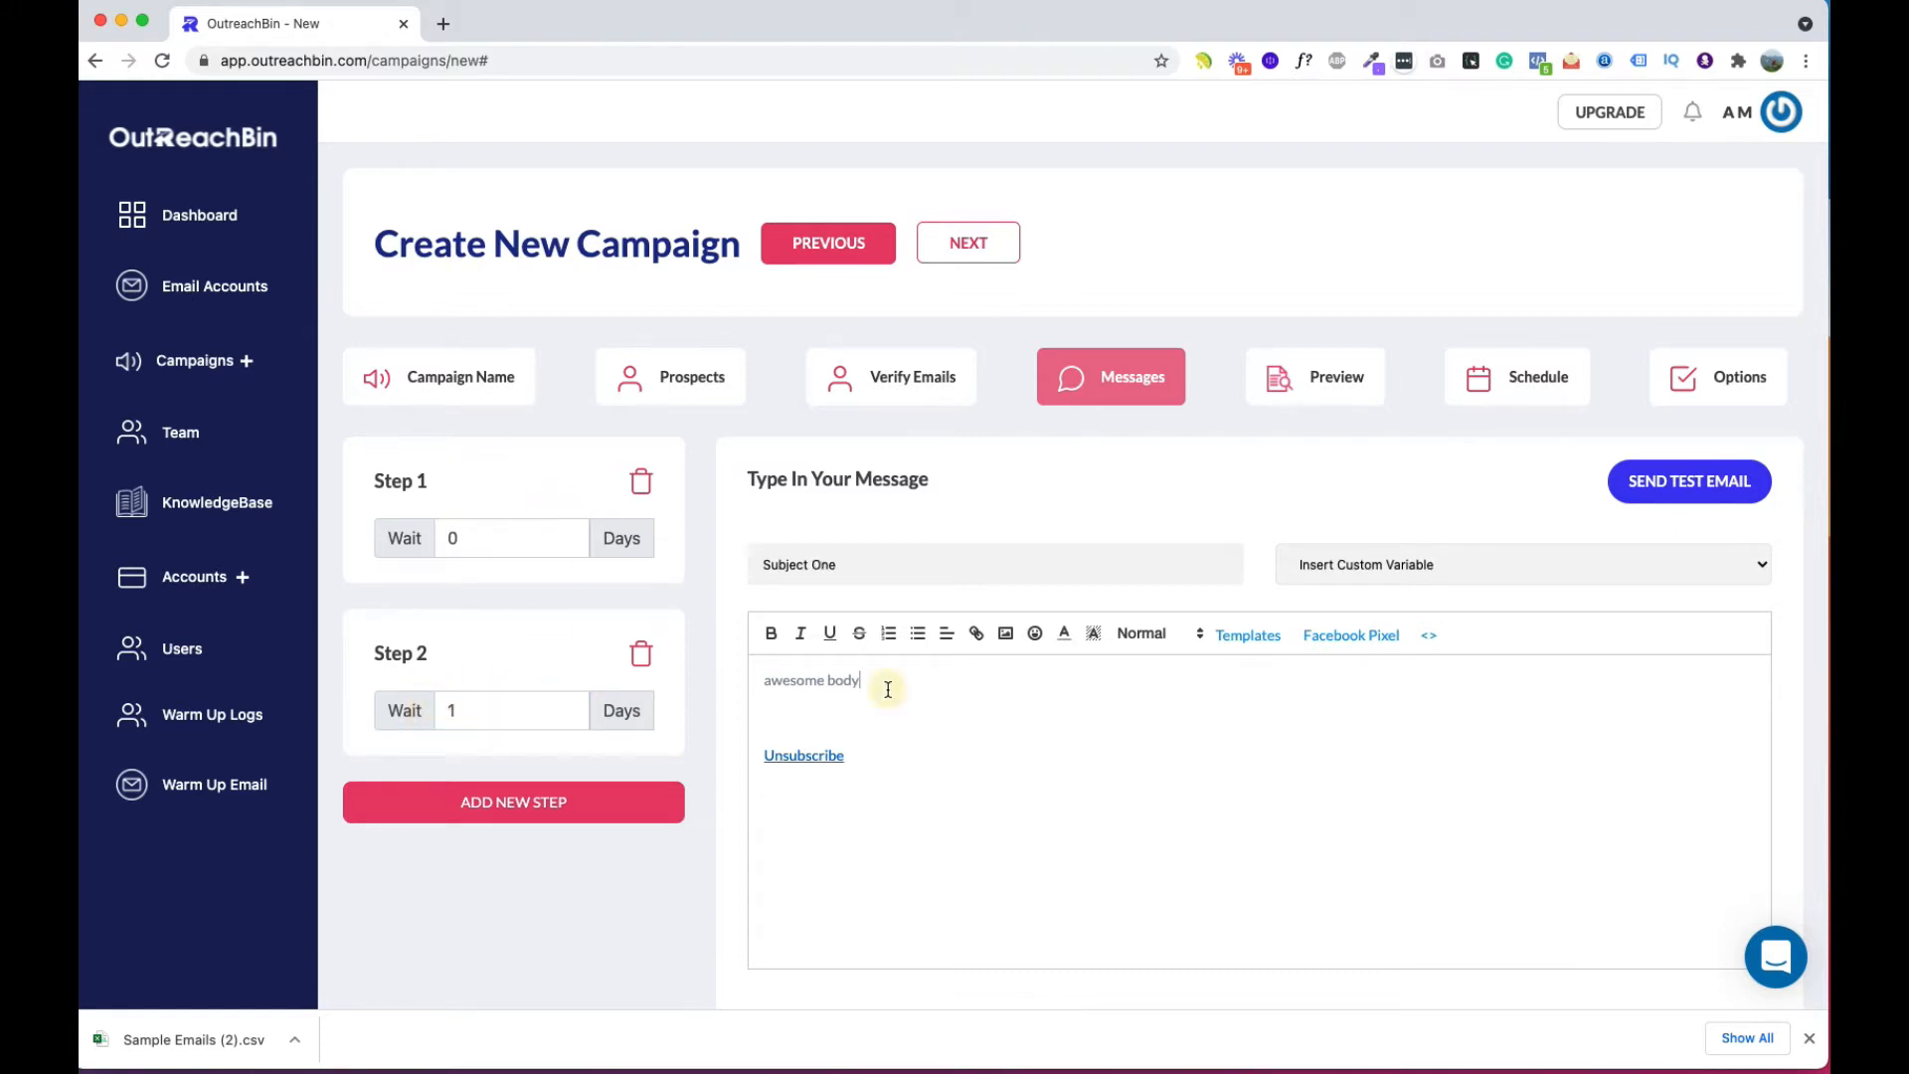
pyautogui.moveTo(883, 684); pyautogui.dragTo(747, 675)
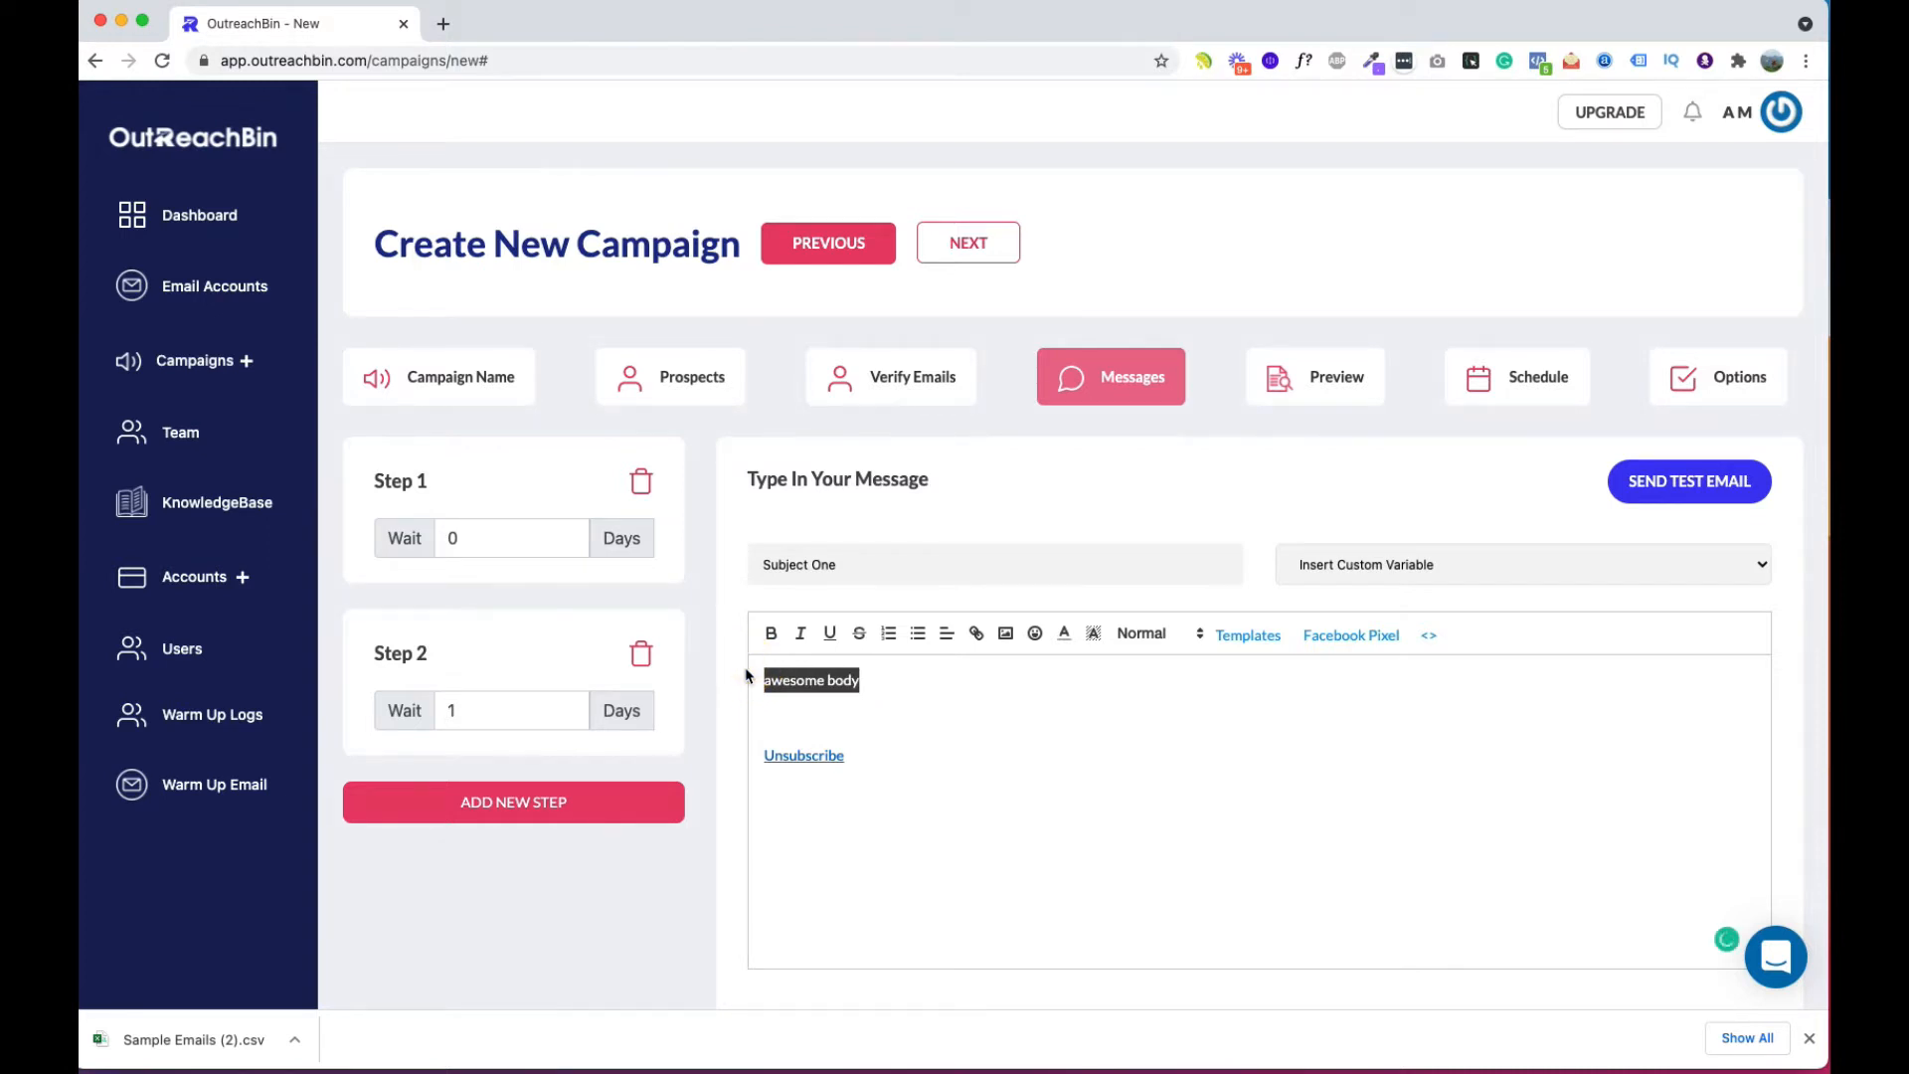
pyautogui.press('BackSpace')
pyautogui.moveTo(876, 565); pyautogui.dragTo(701, 567)
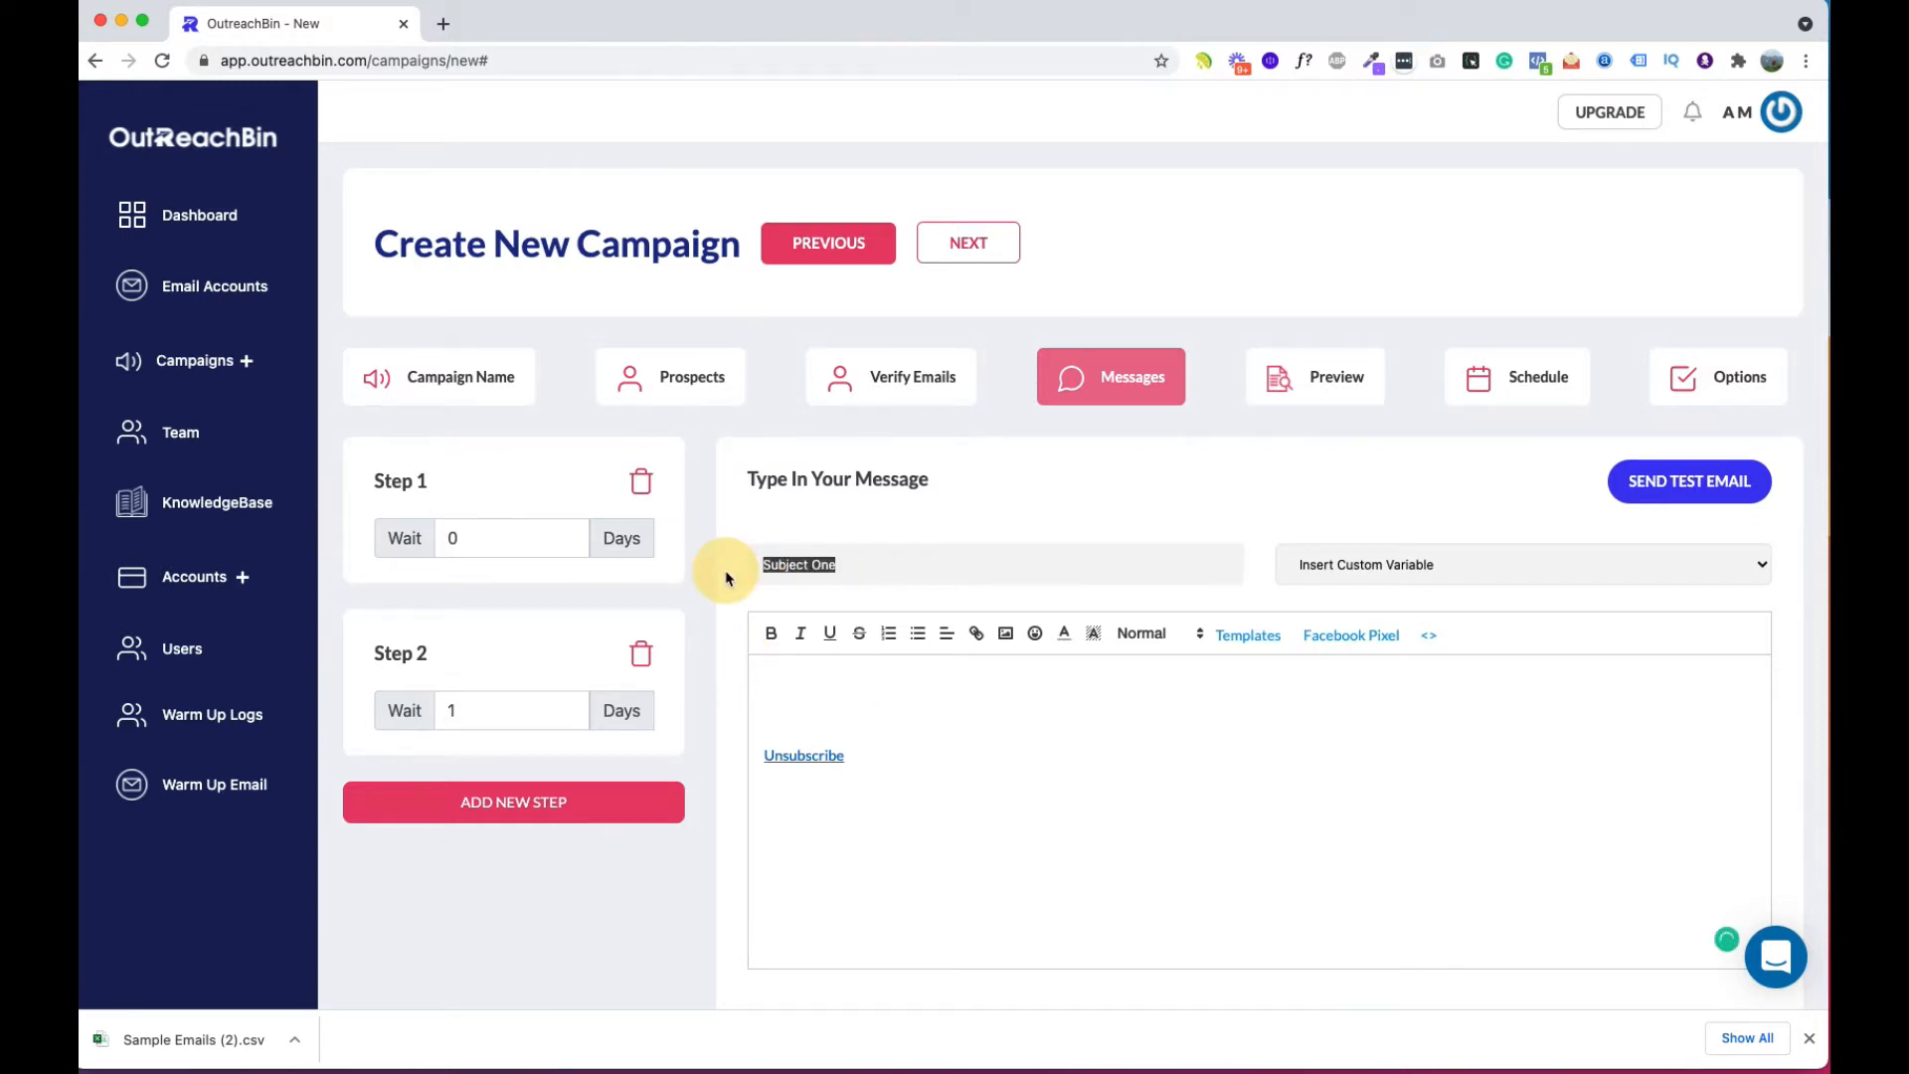
pyautogui.click(785, 688)
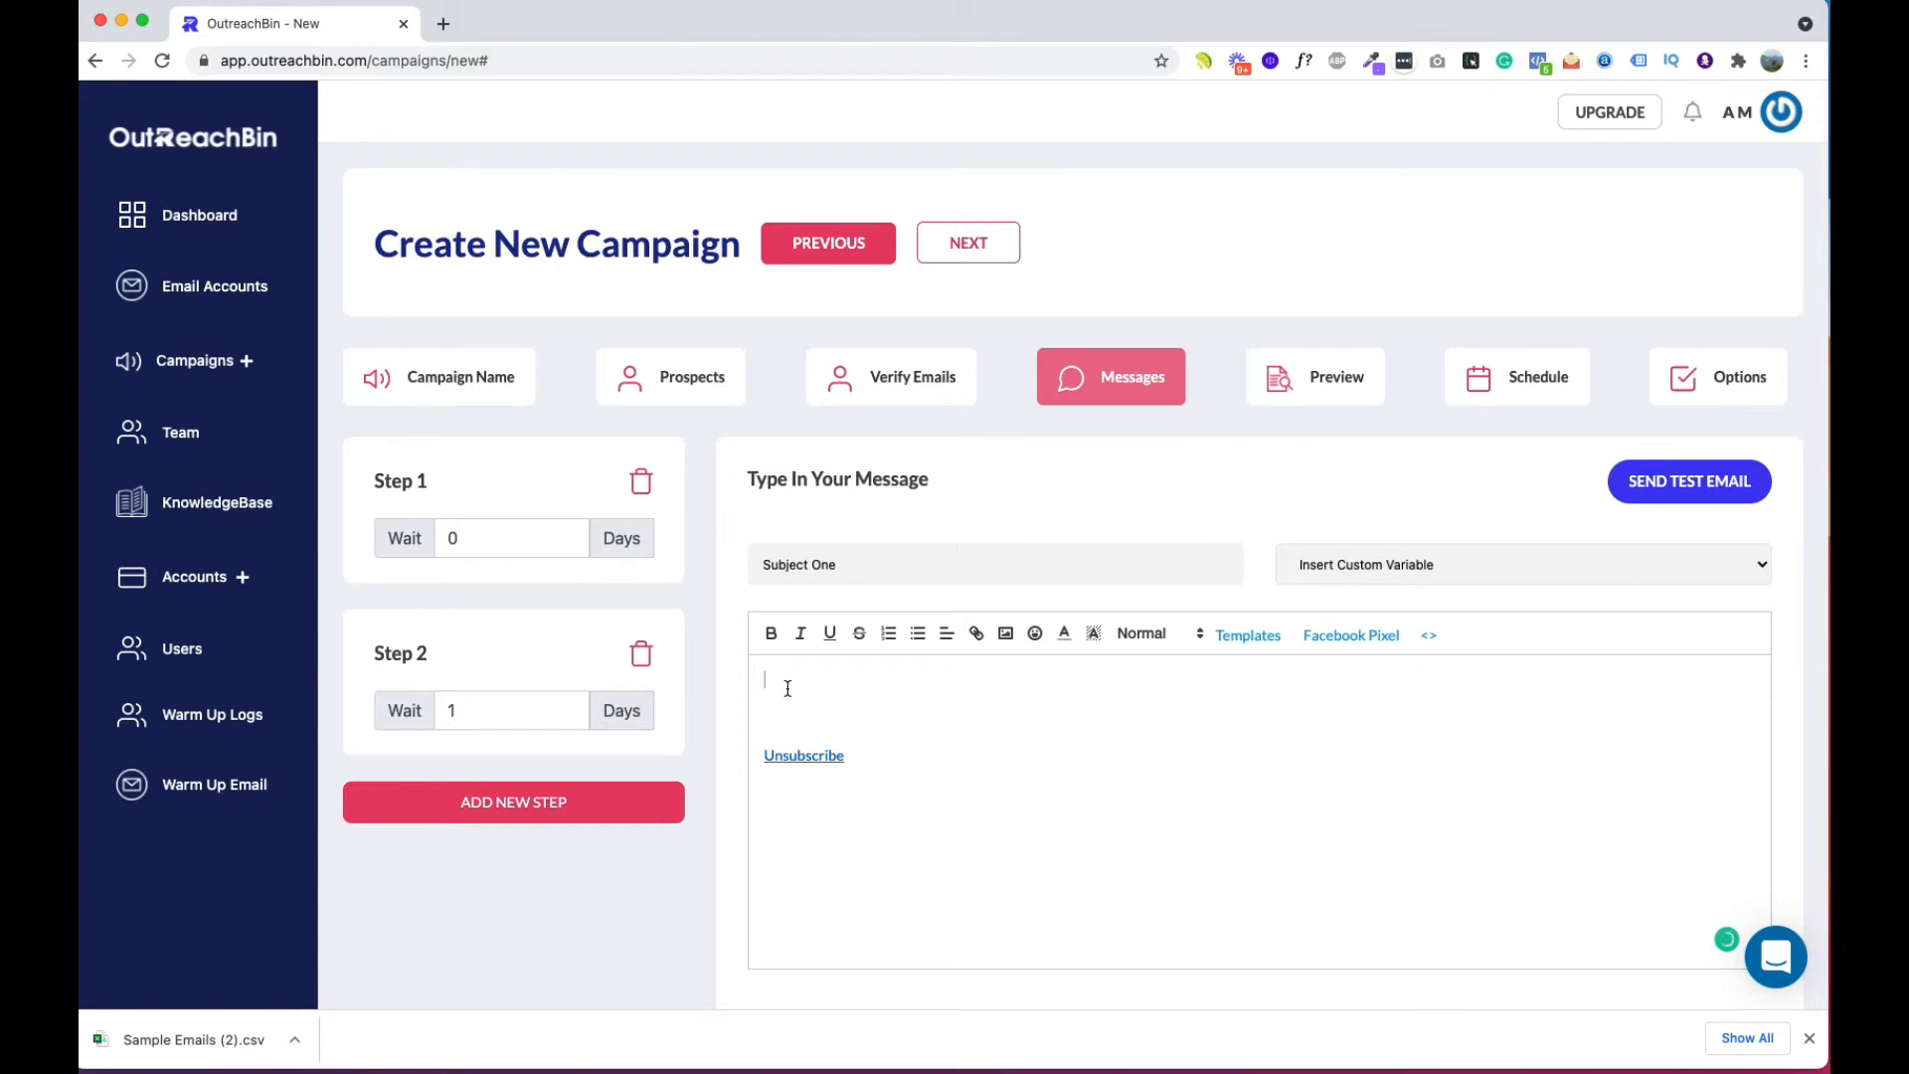
pyautogui.write('Hey there,')
pyautogui.press('Return')
pyautogui.press('Return')
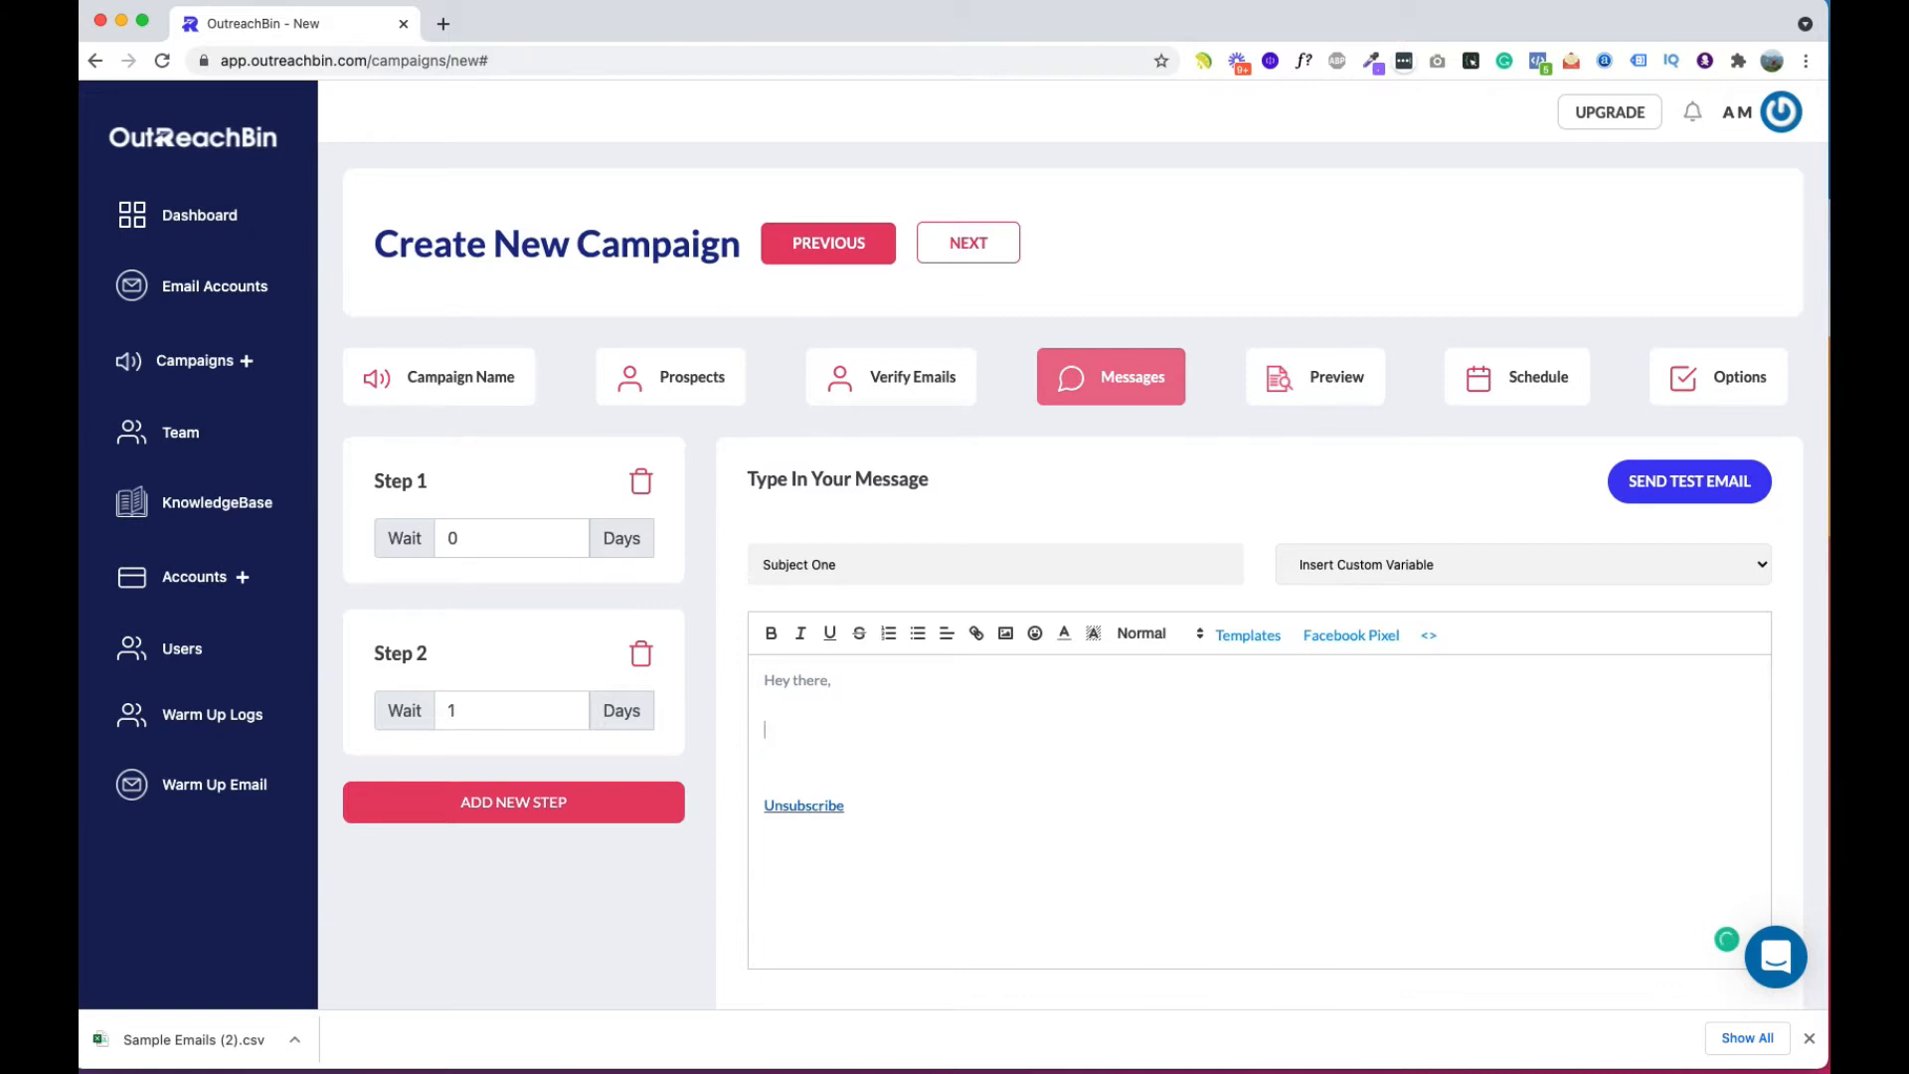
pyautogui.write('I came across your profile on linkedin')
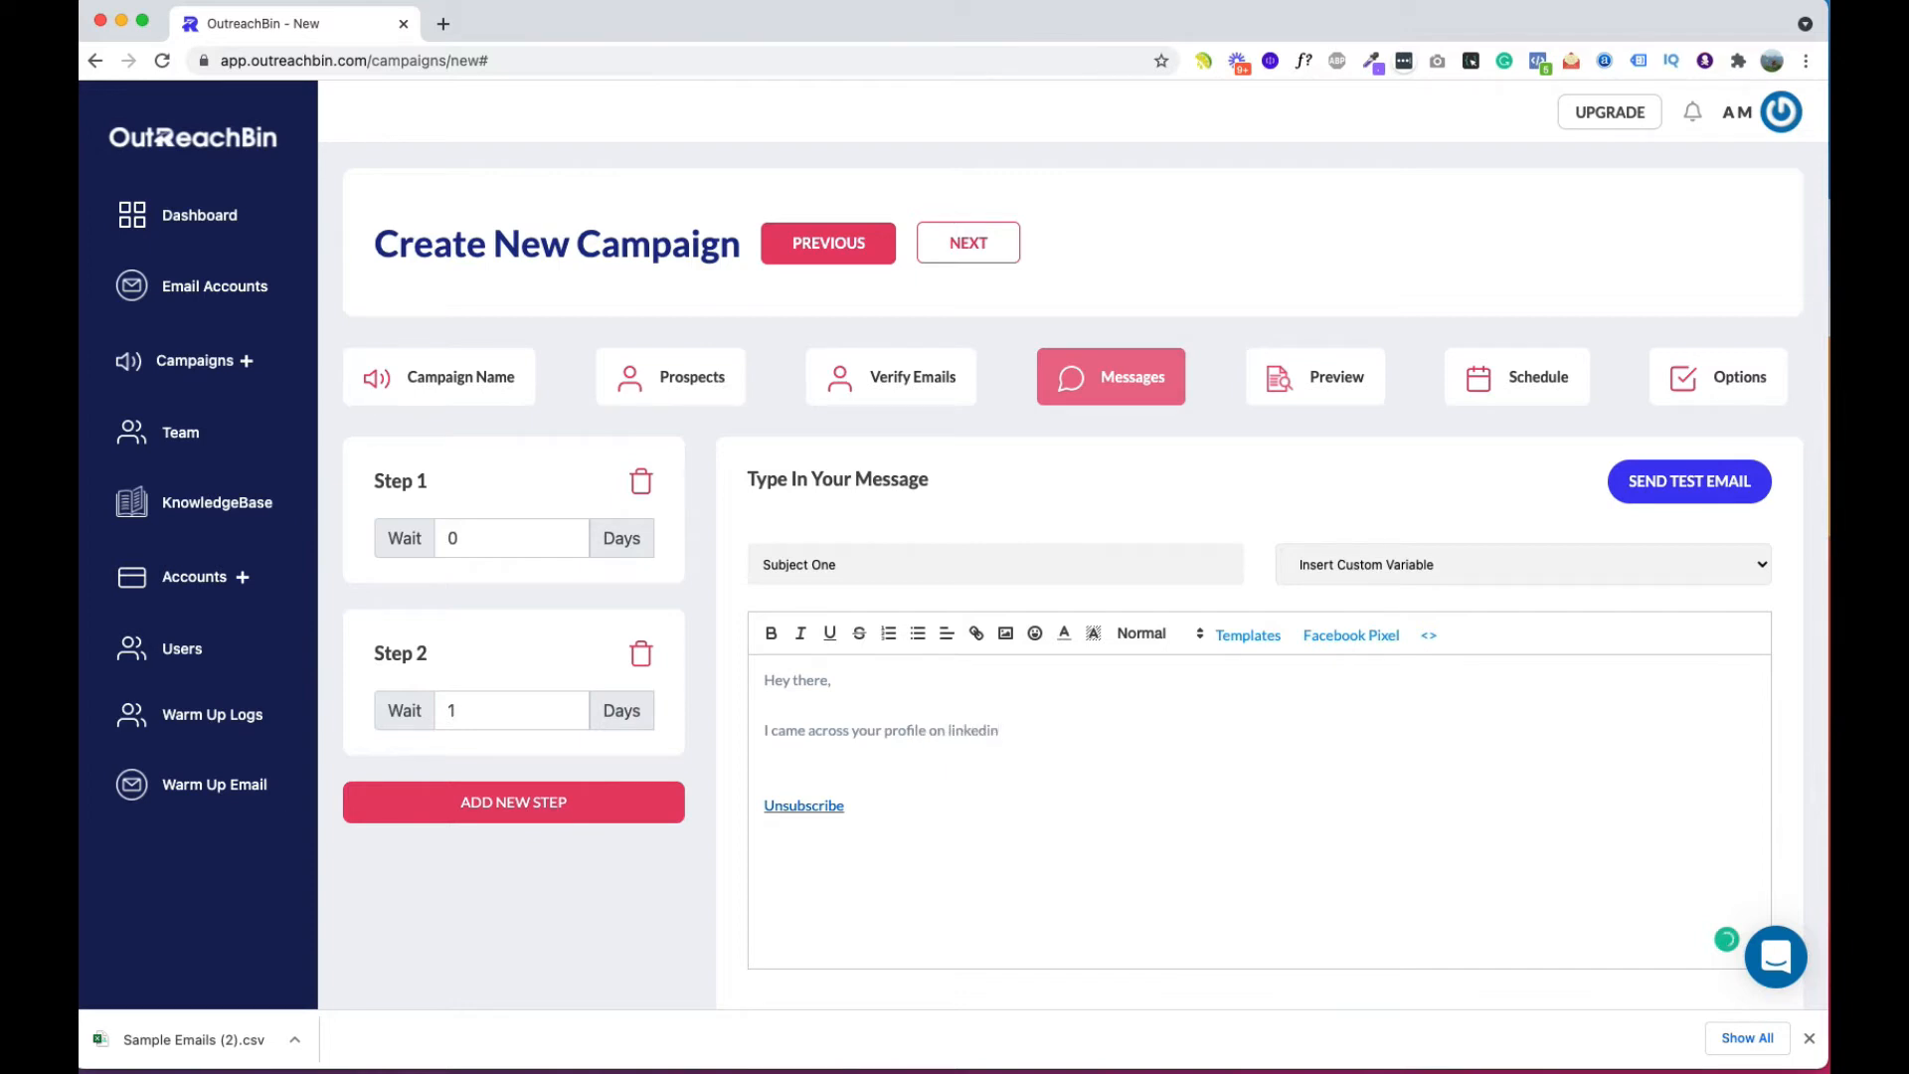
# Step: Append ", and also noticed you were located in X city. I see your a user with us on our y plan and you have z credits"
pyautogui.write(', and also noticed you were located in X')
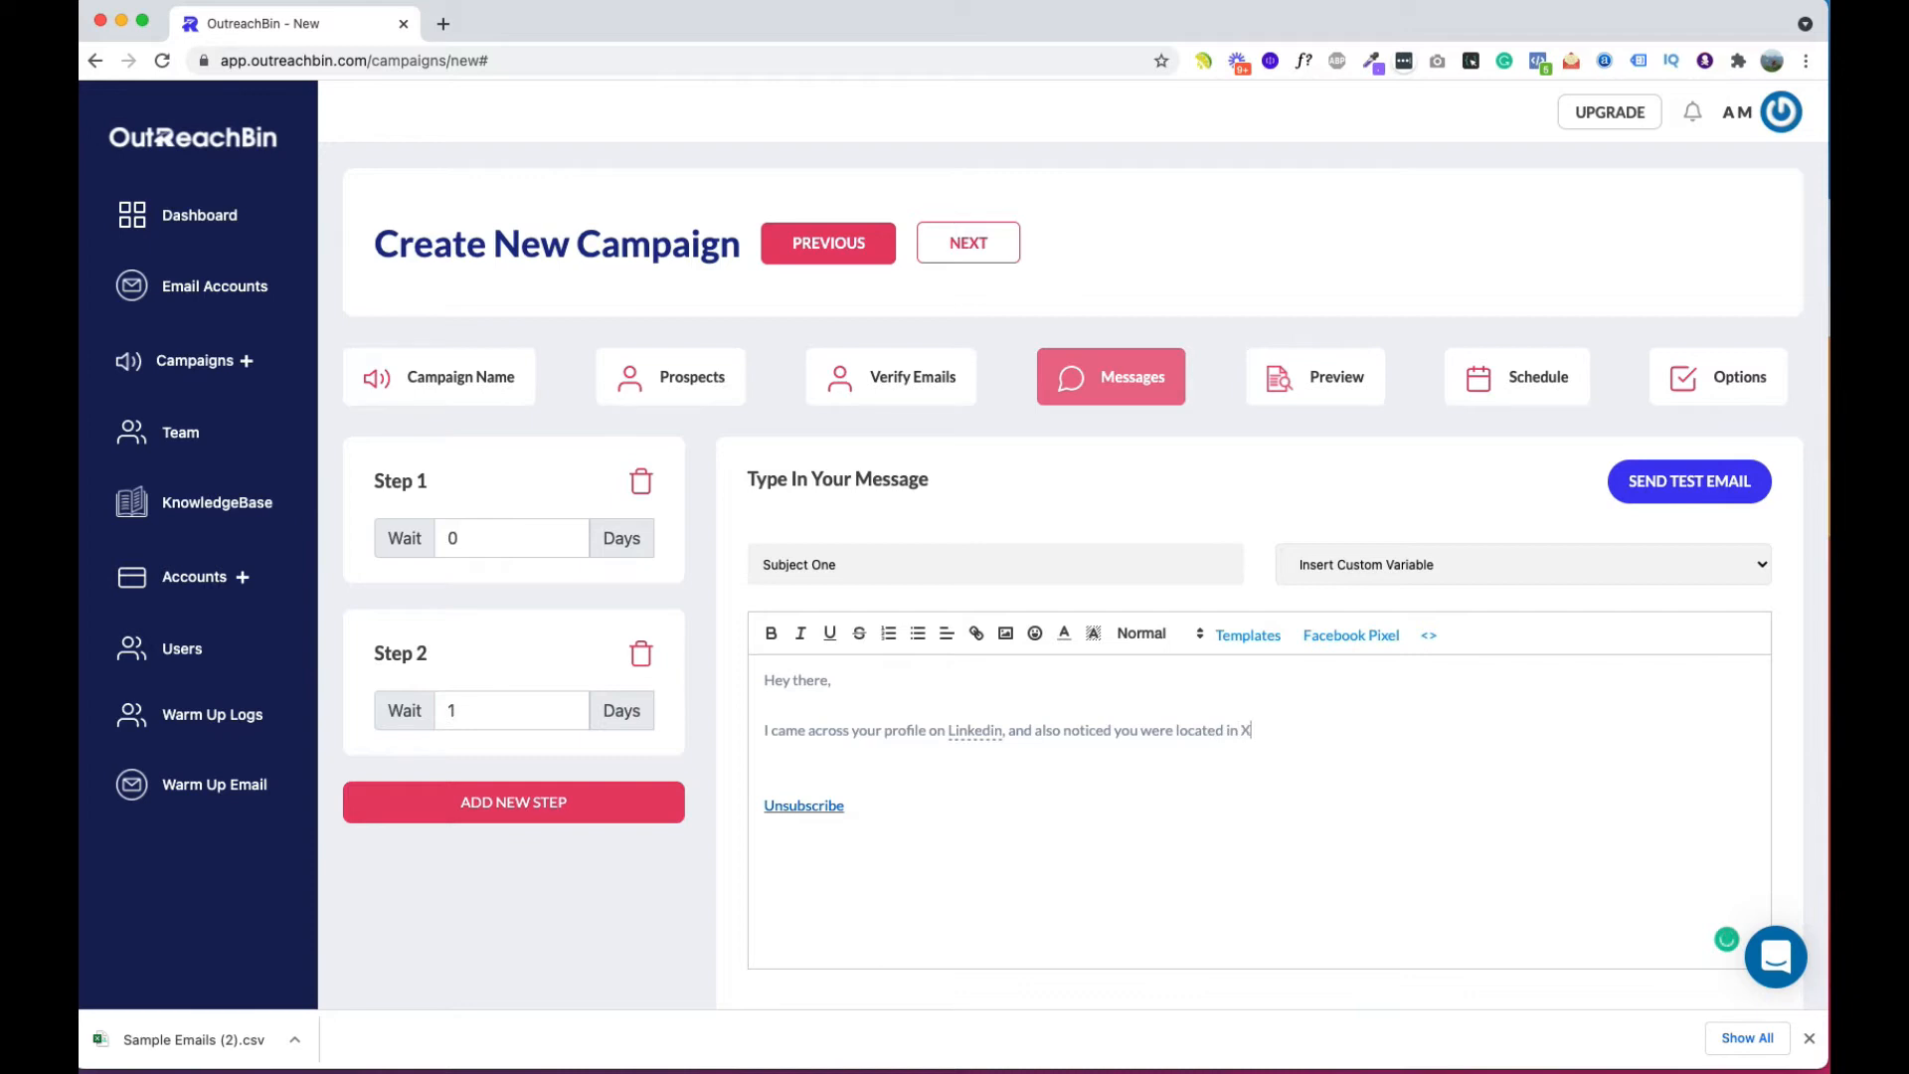
pyautogui.write(' city. I see your a user with us on')
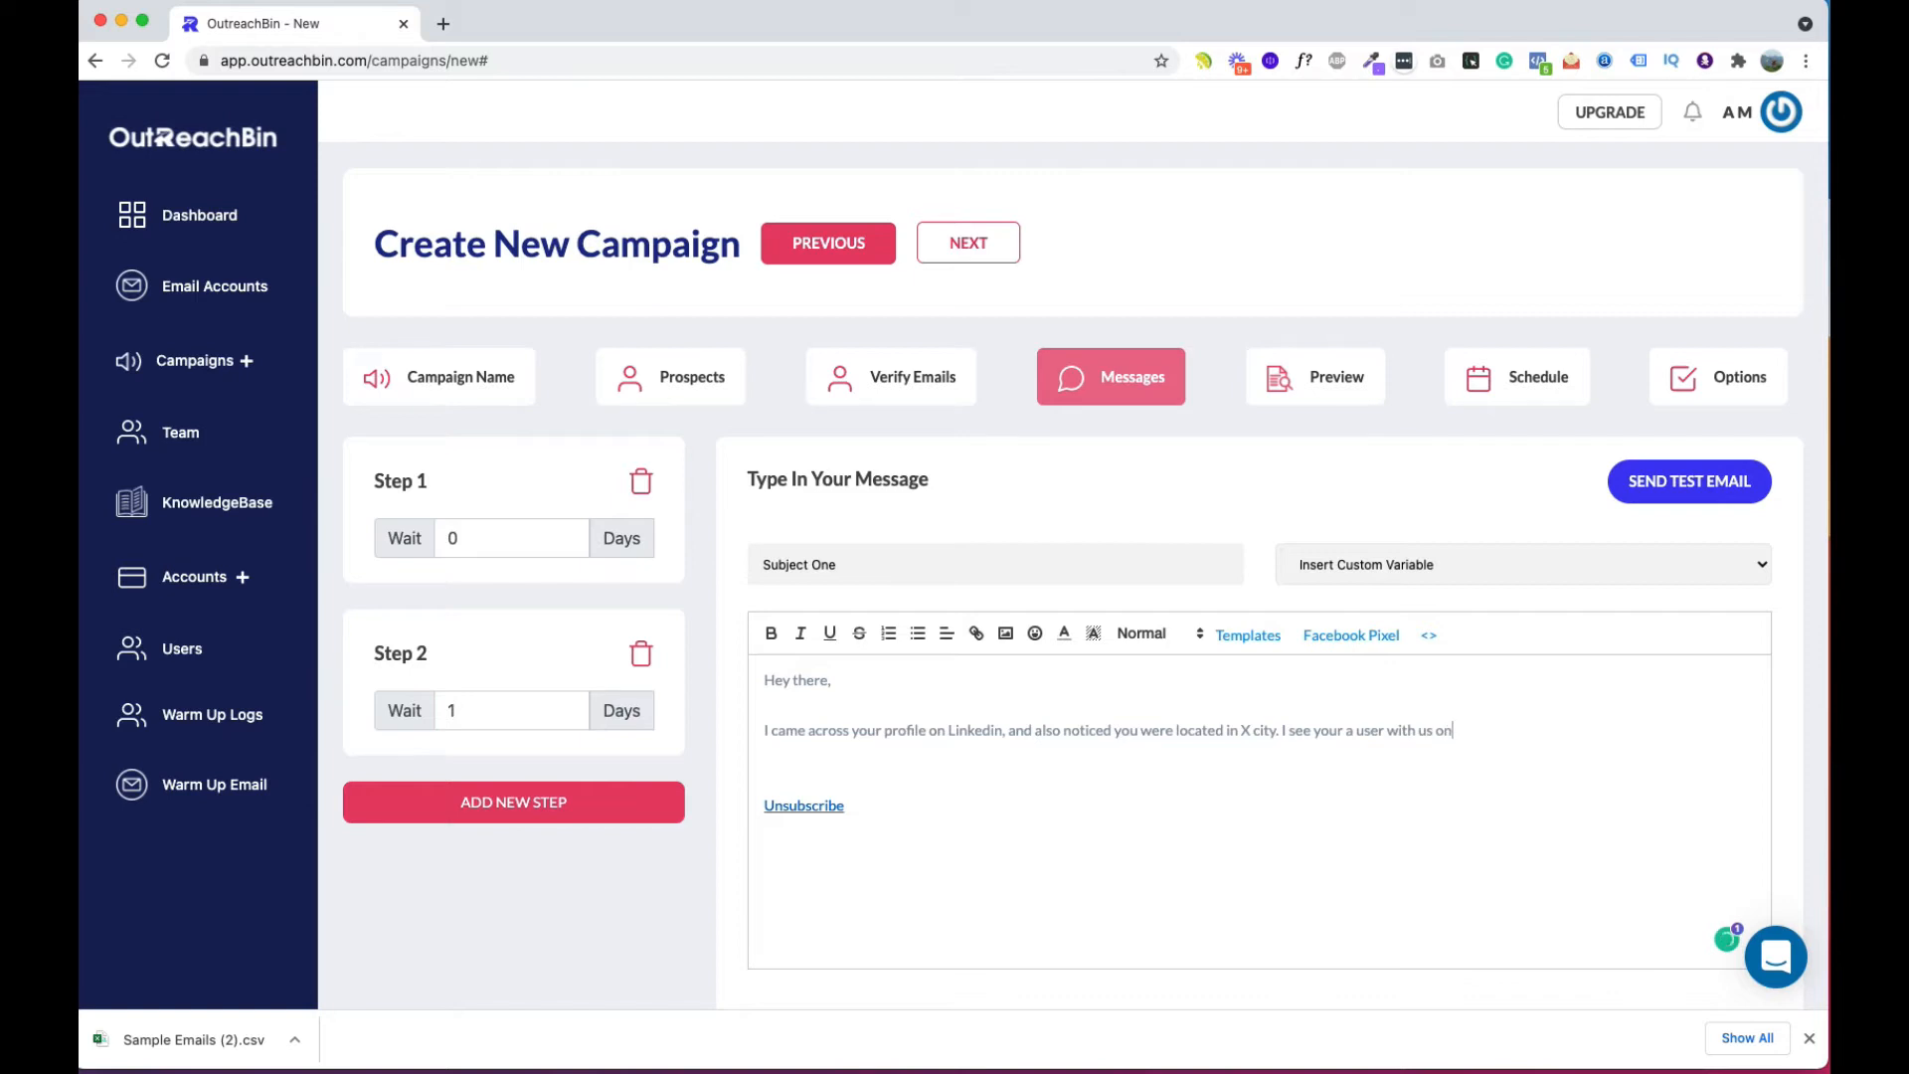
pyautogui.write(' our y plan and you have z credits')
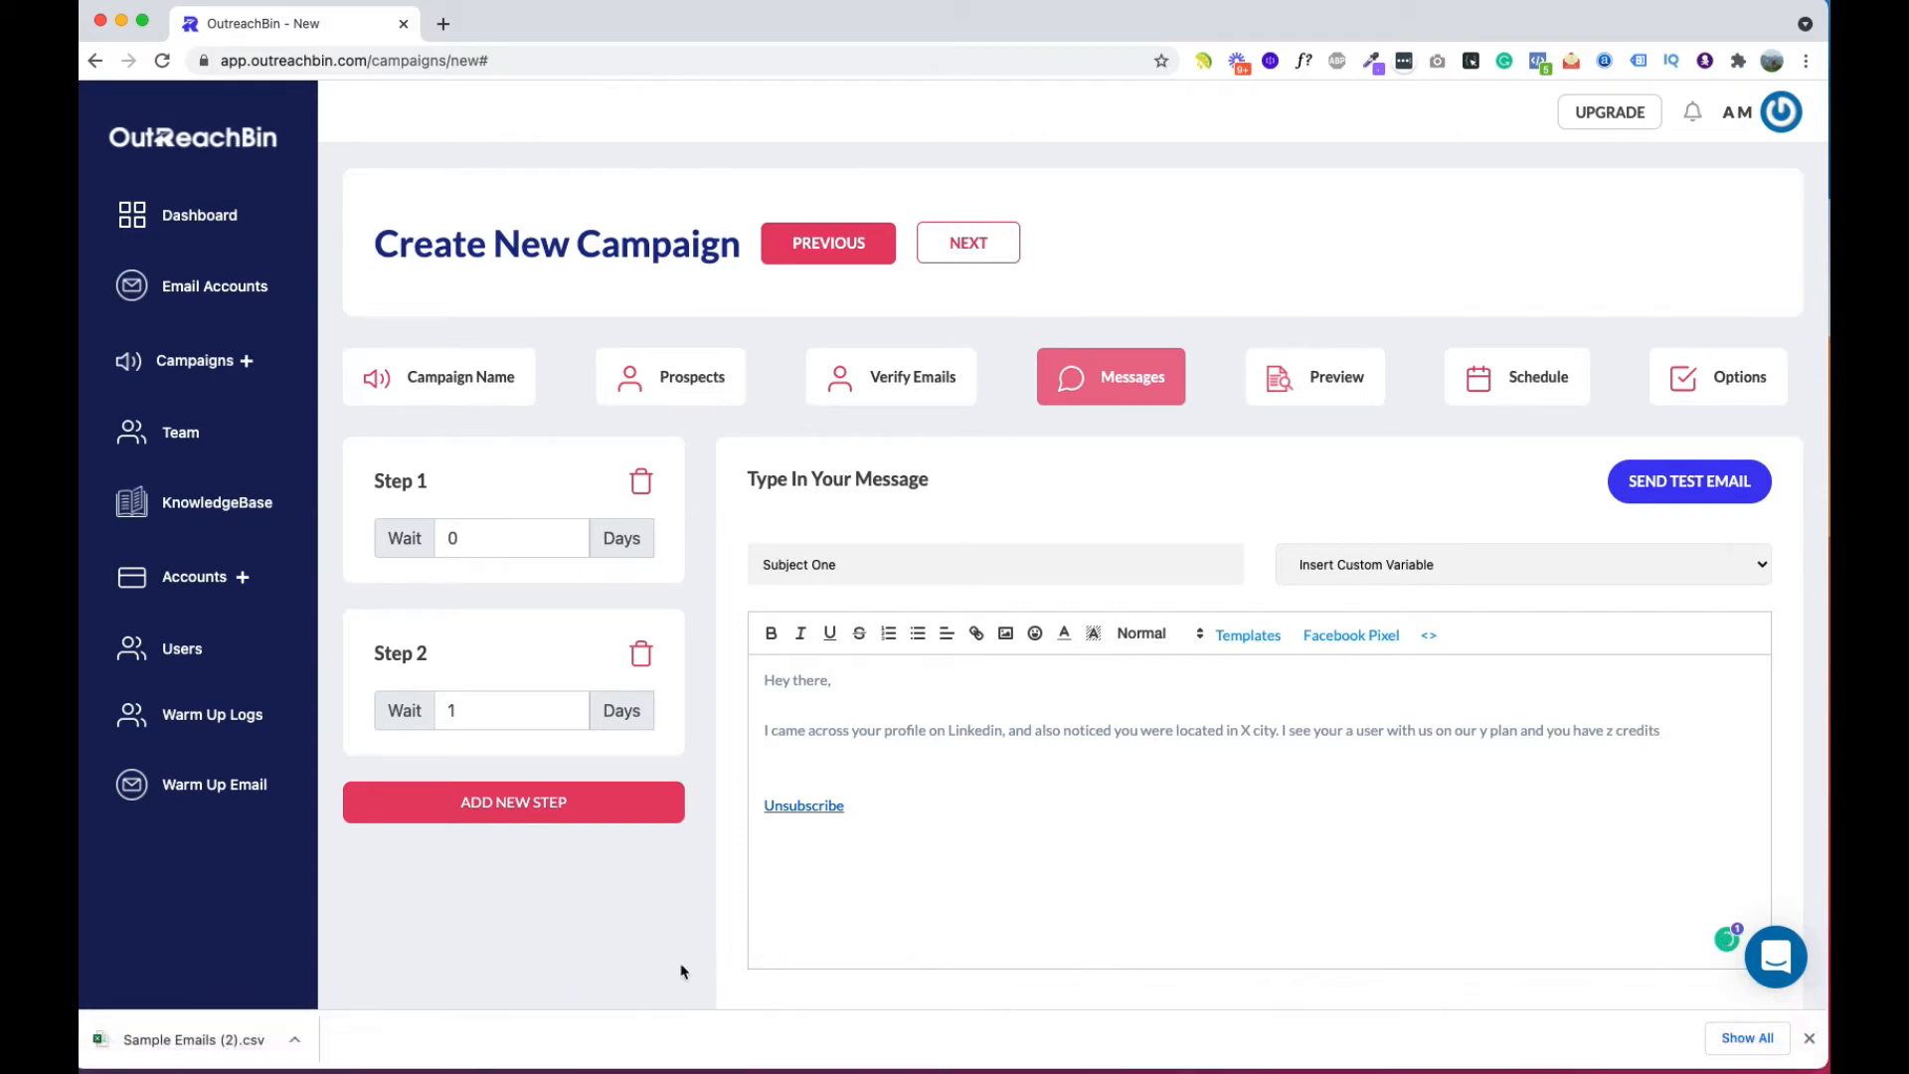
# Step: Open the downloaded Sample Emails (2).csv and review the custom variables available for the message
pyautogui.click(297, 1037)
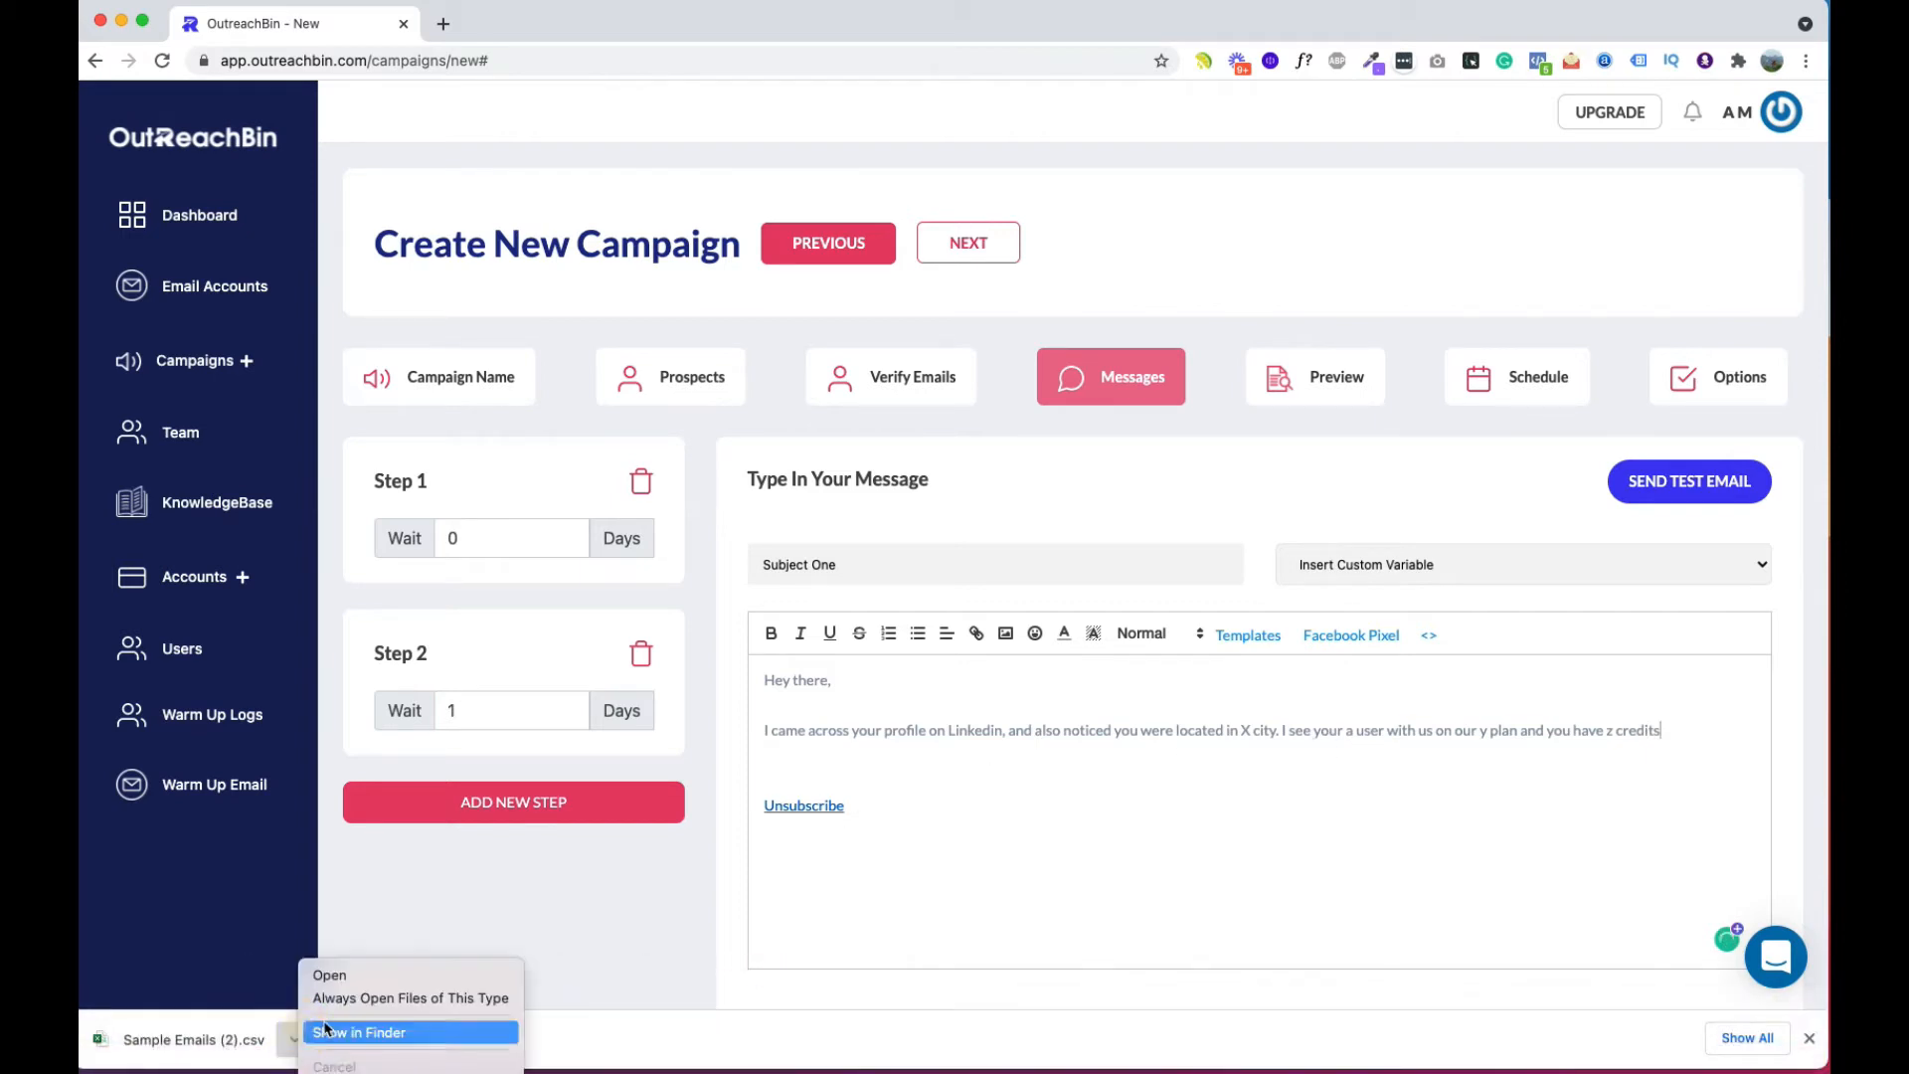
pyautogui.click(358, 978)
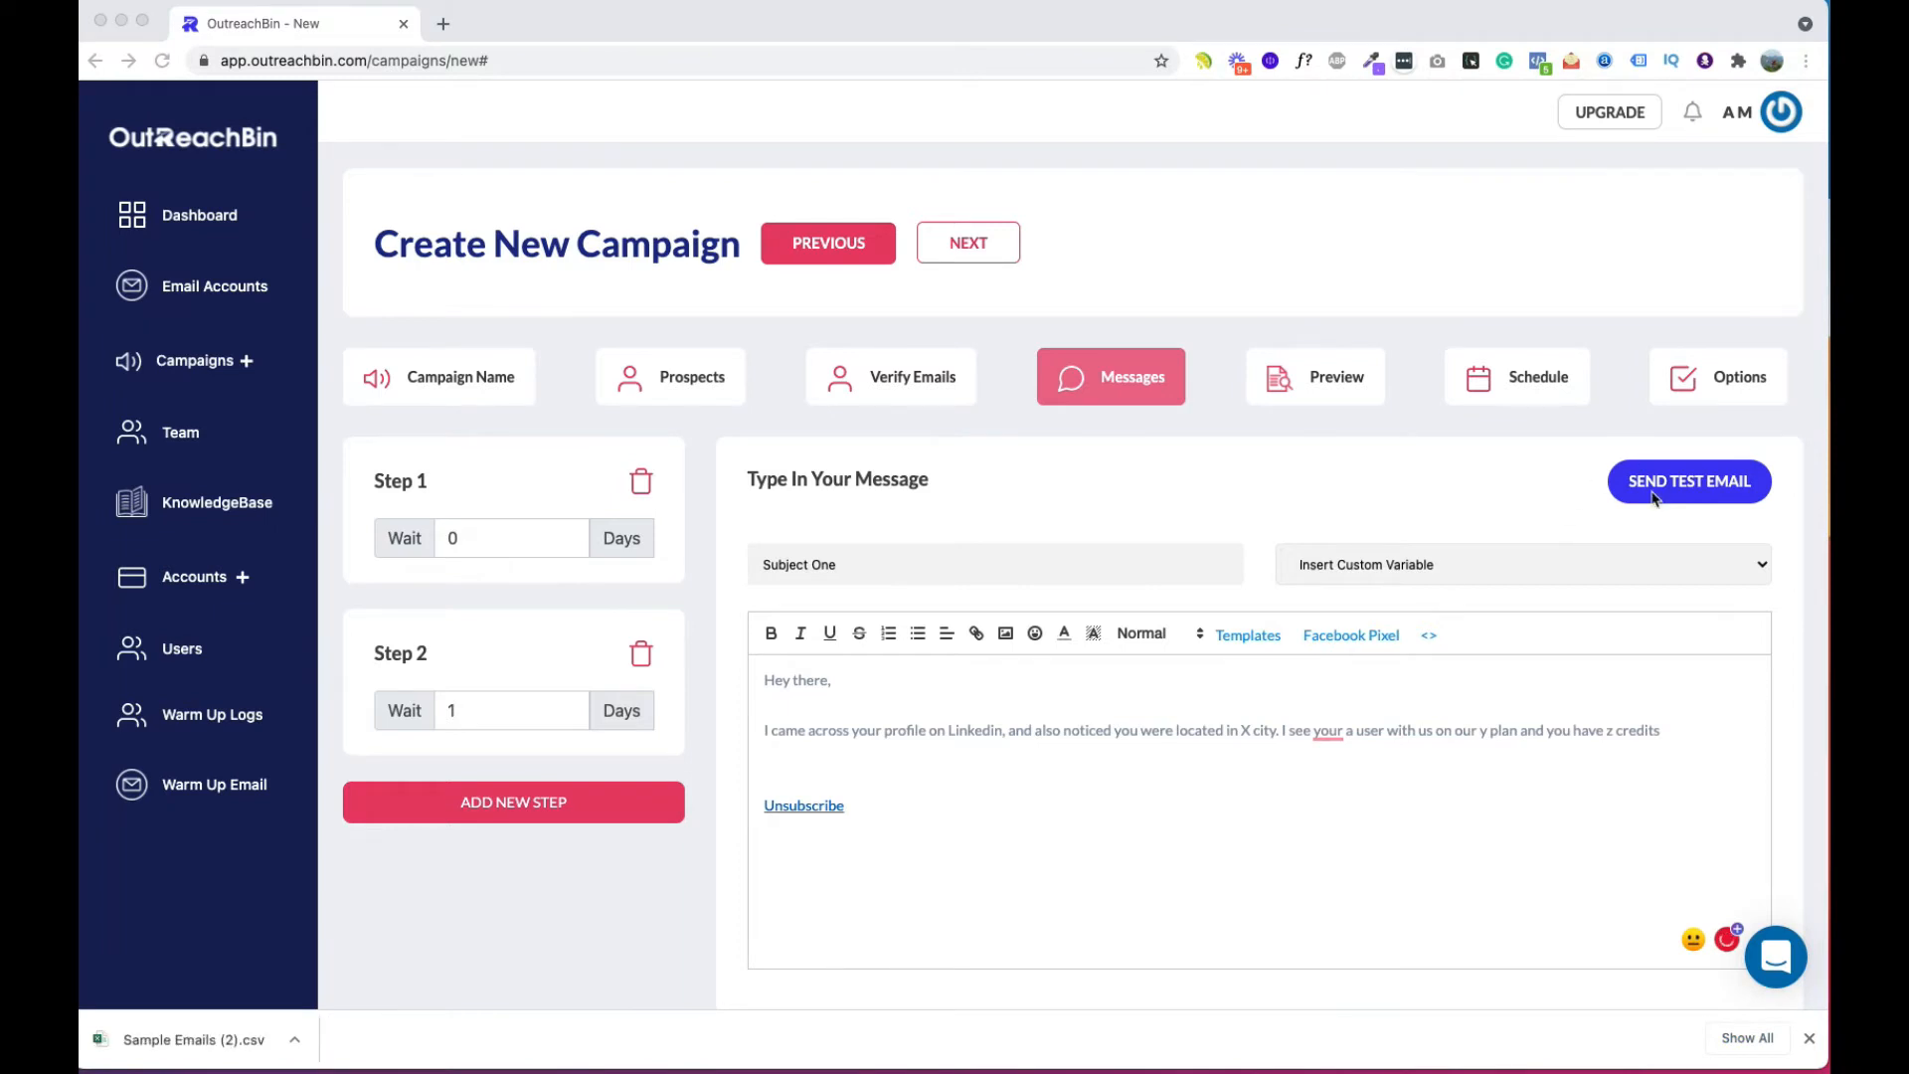
pyautogui.click(1544, 580)
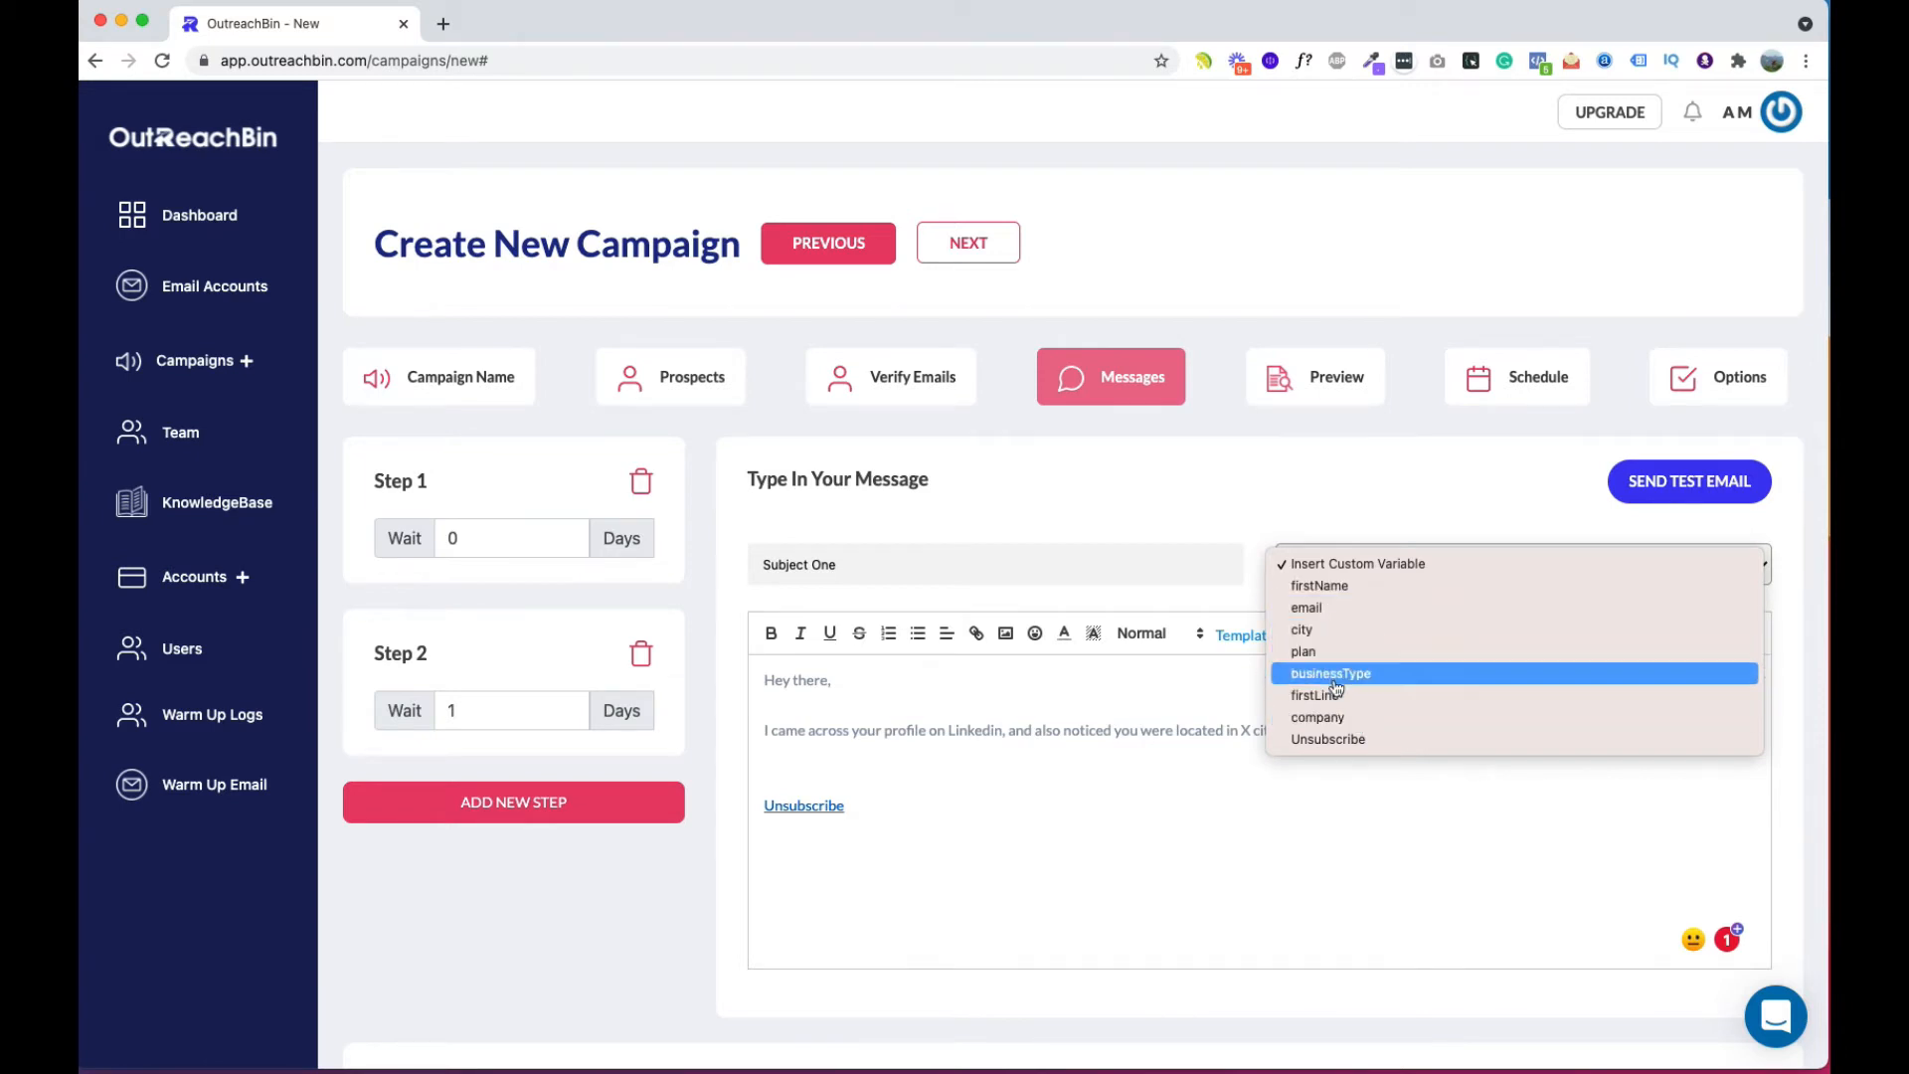
pyautogui.click(981, 785)
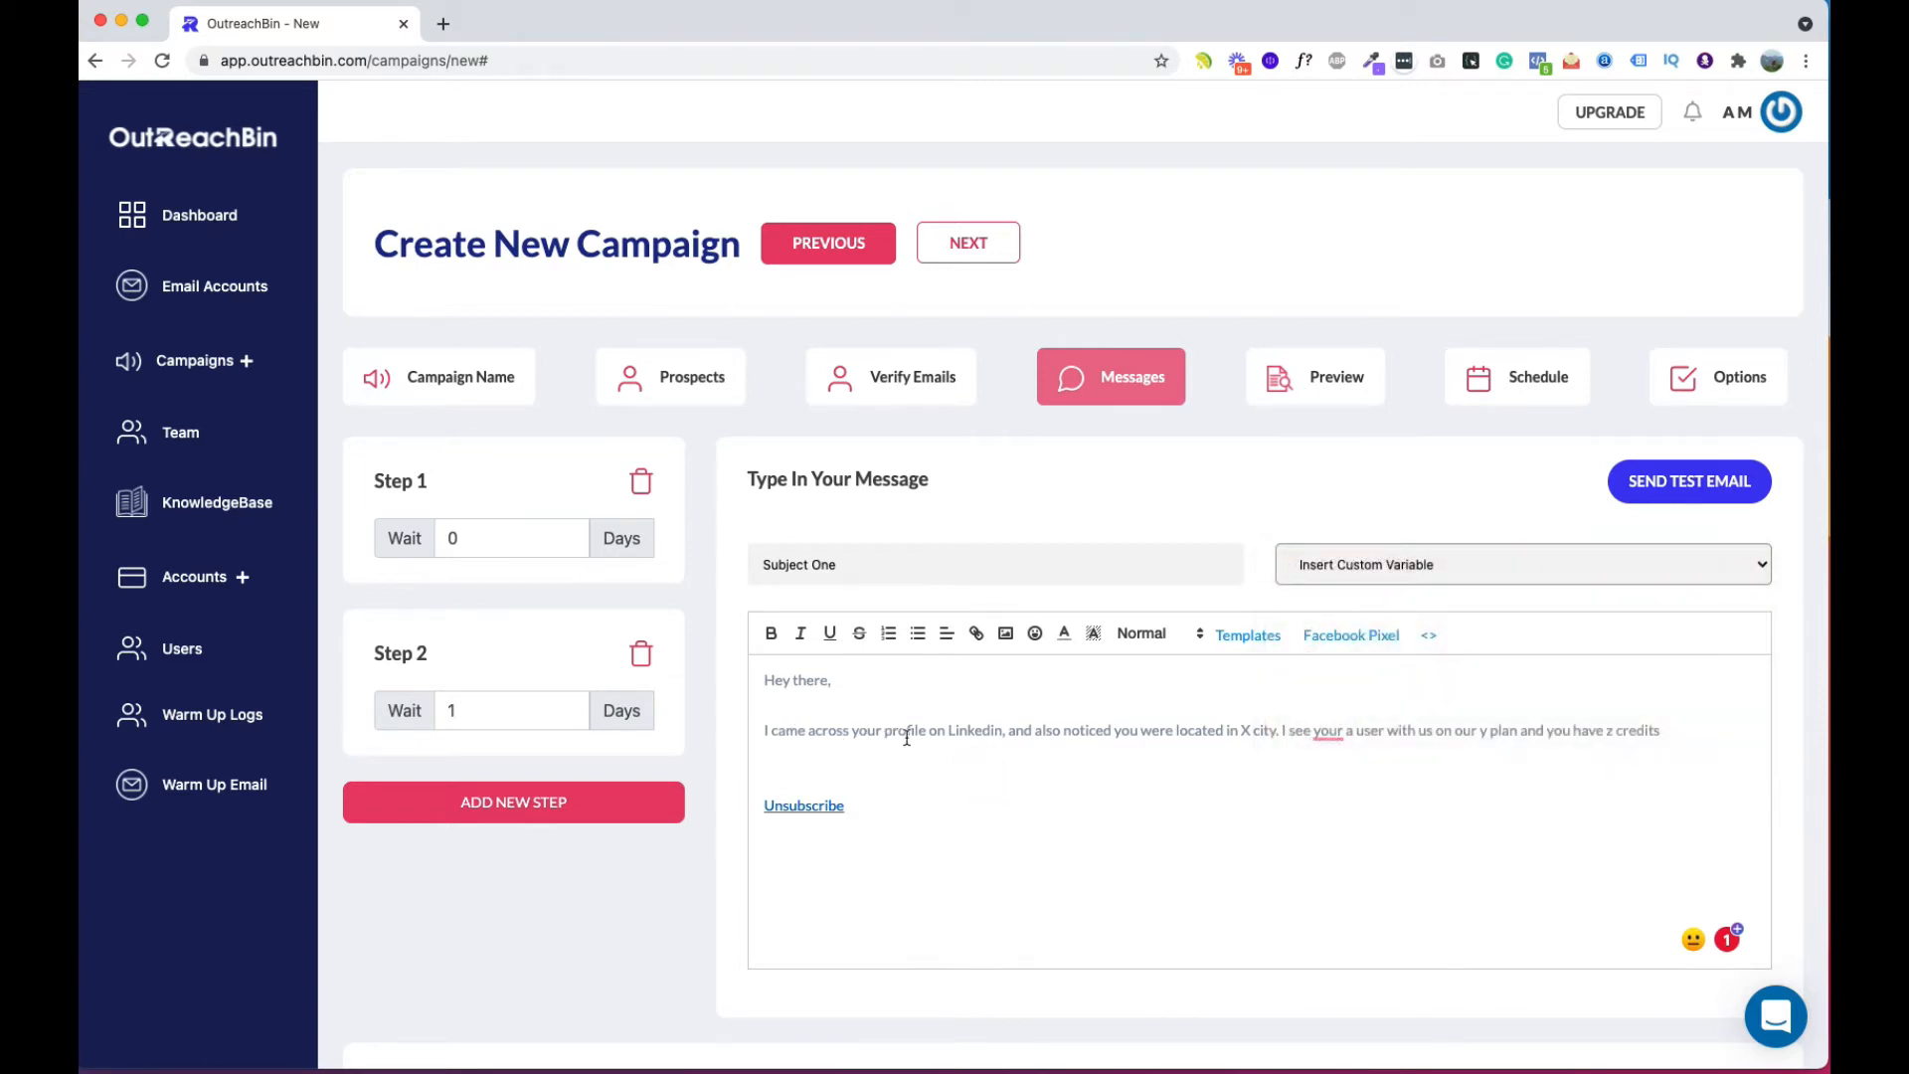
# Step: Replace the phrase "I came across your profile on Linkedin" in the body with the firstLine custom variable
pyautogui.moveTo(1004, 731); pyautogui.dragTo(768, 707)
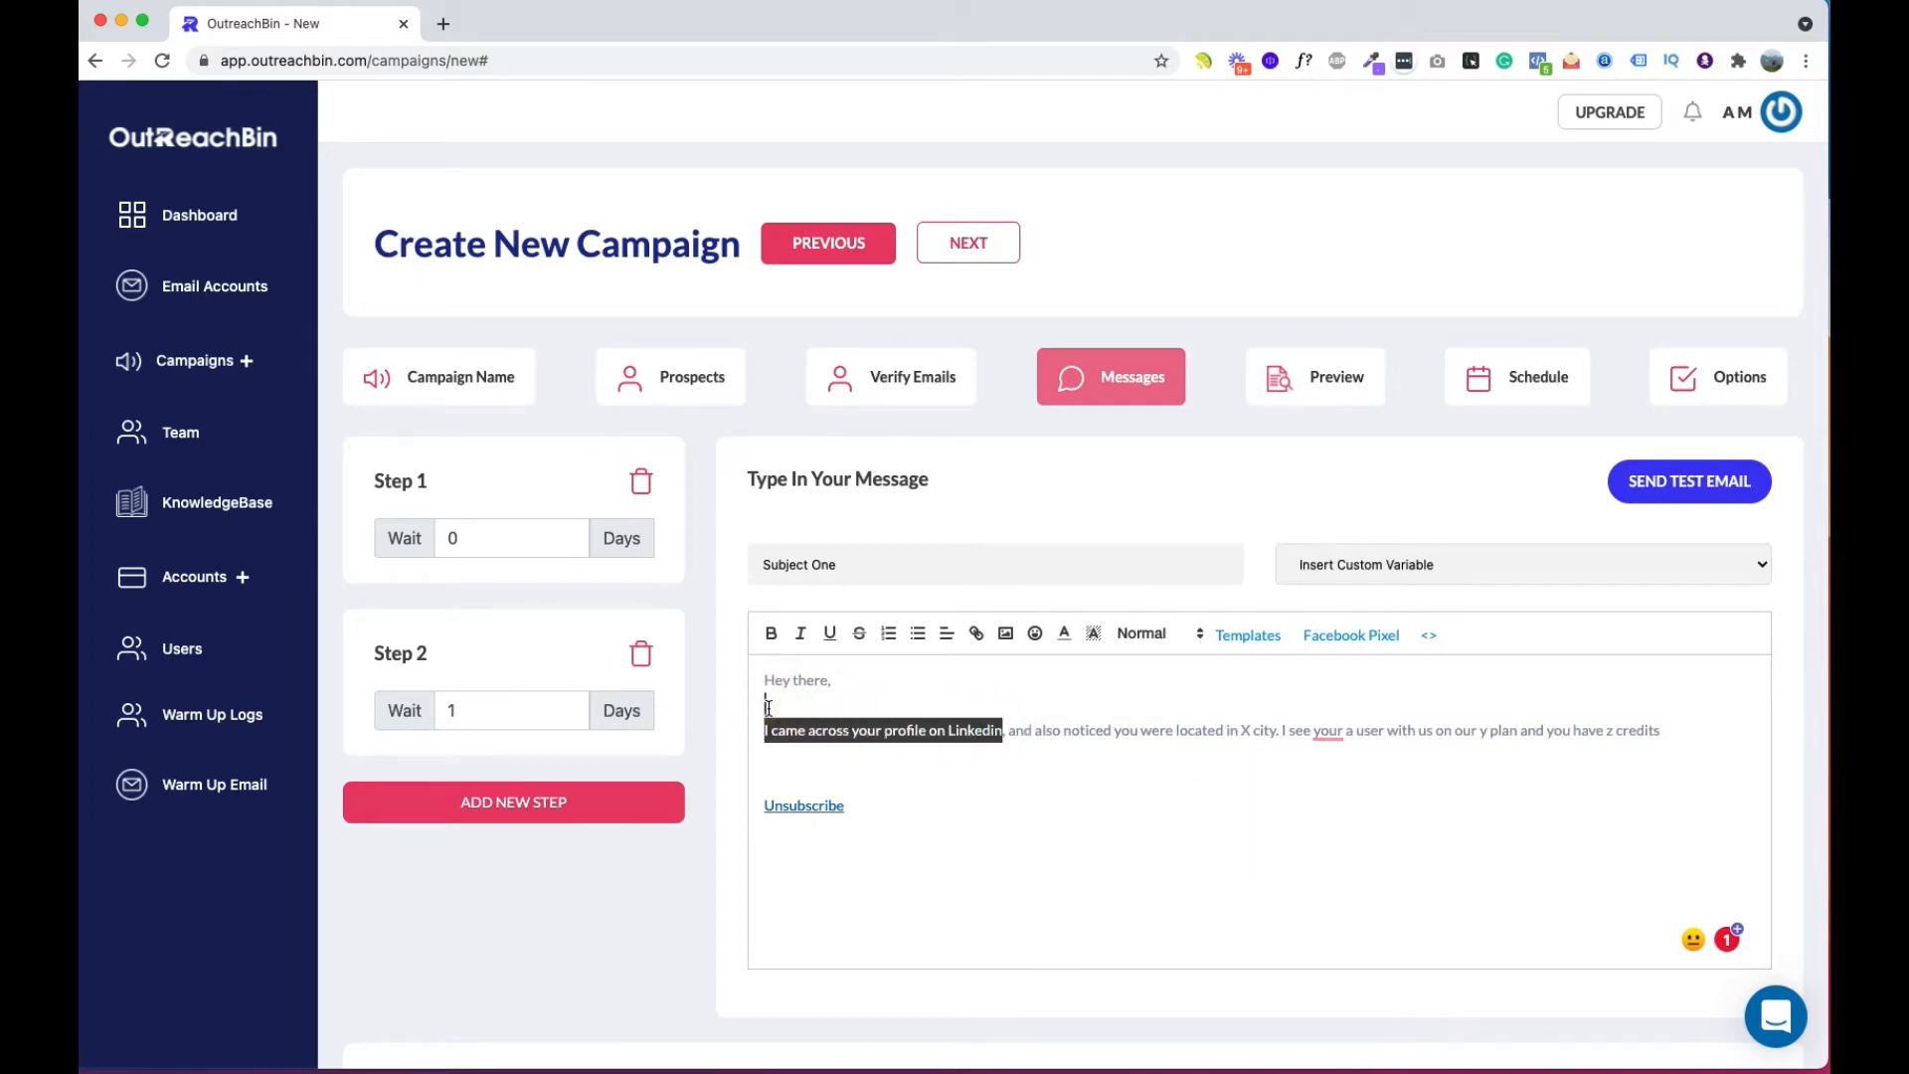
pyautogui.press('BackSpace')
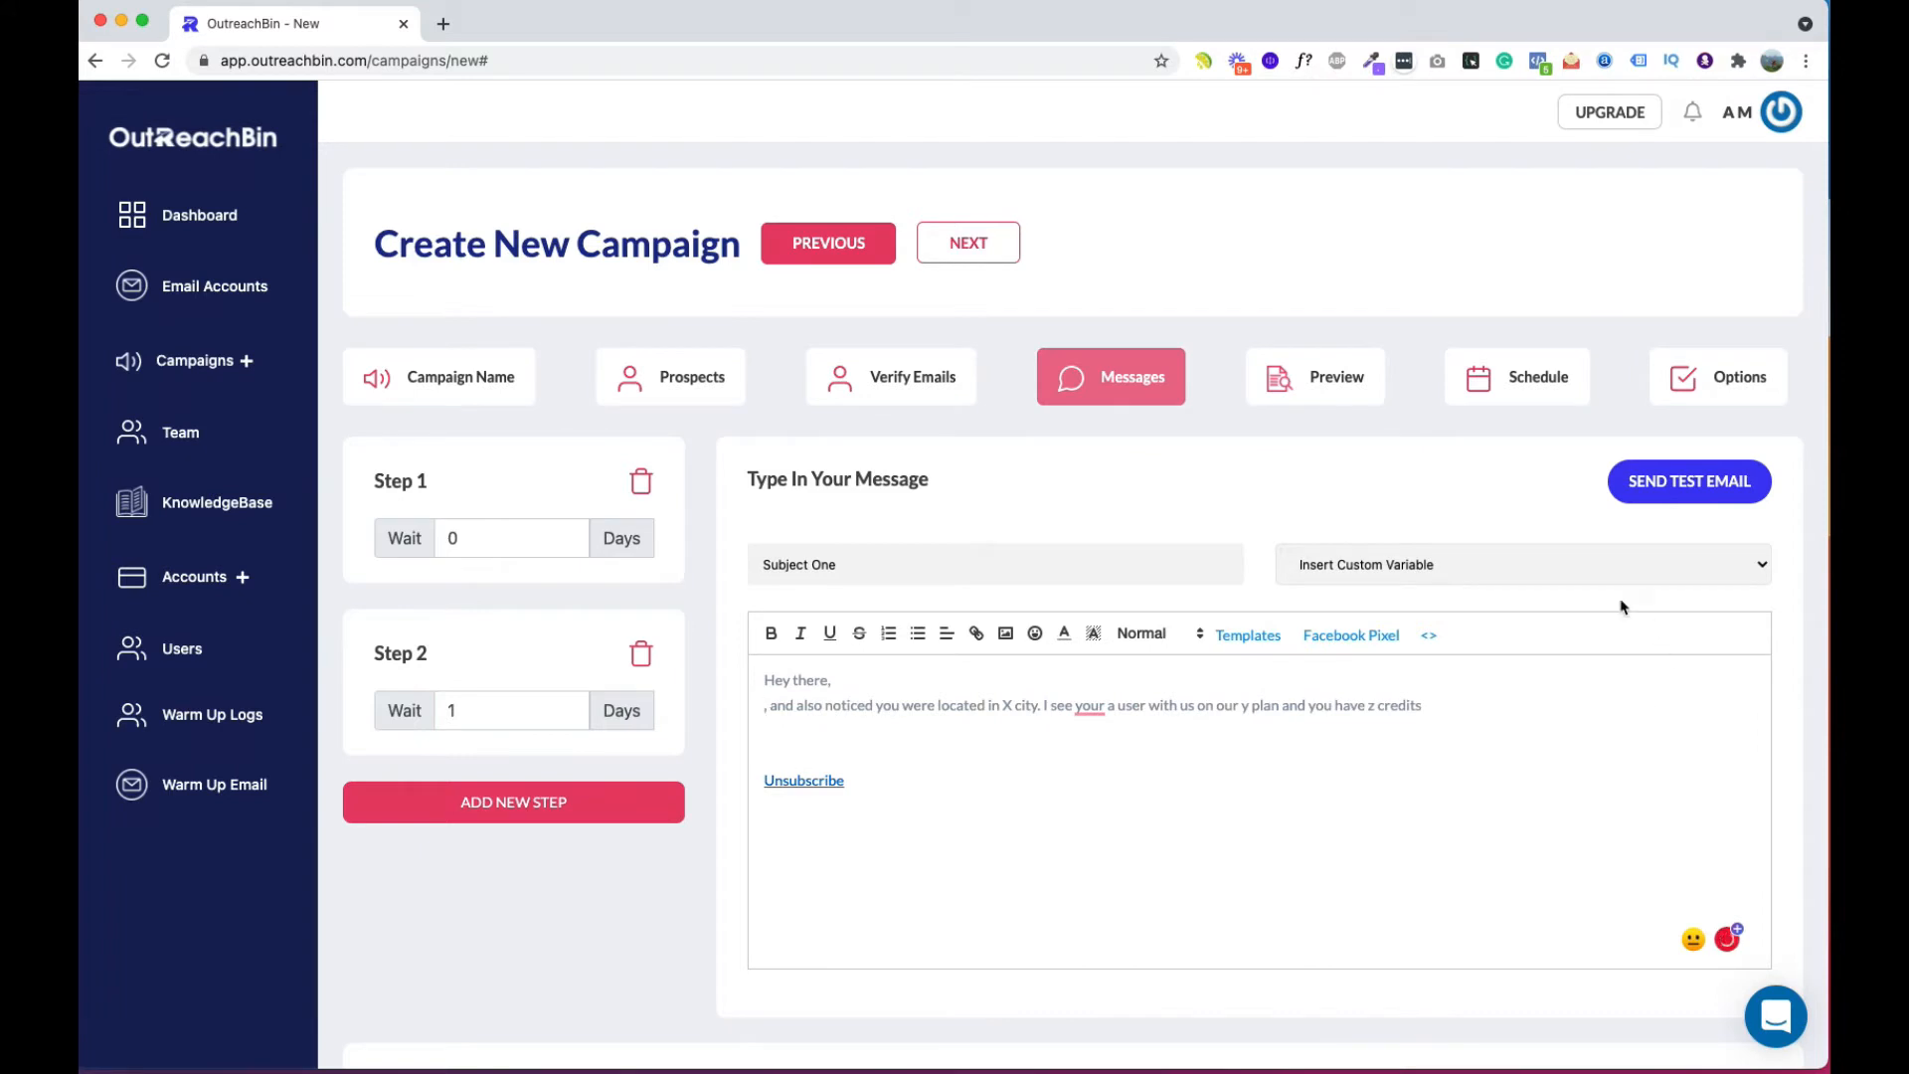
pyautogui.click(1591, 585)
pyautogui.click(1438, 710)
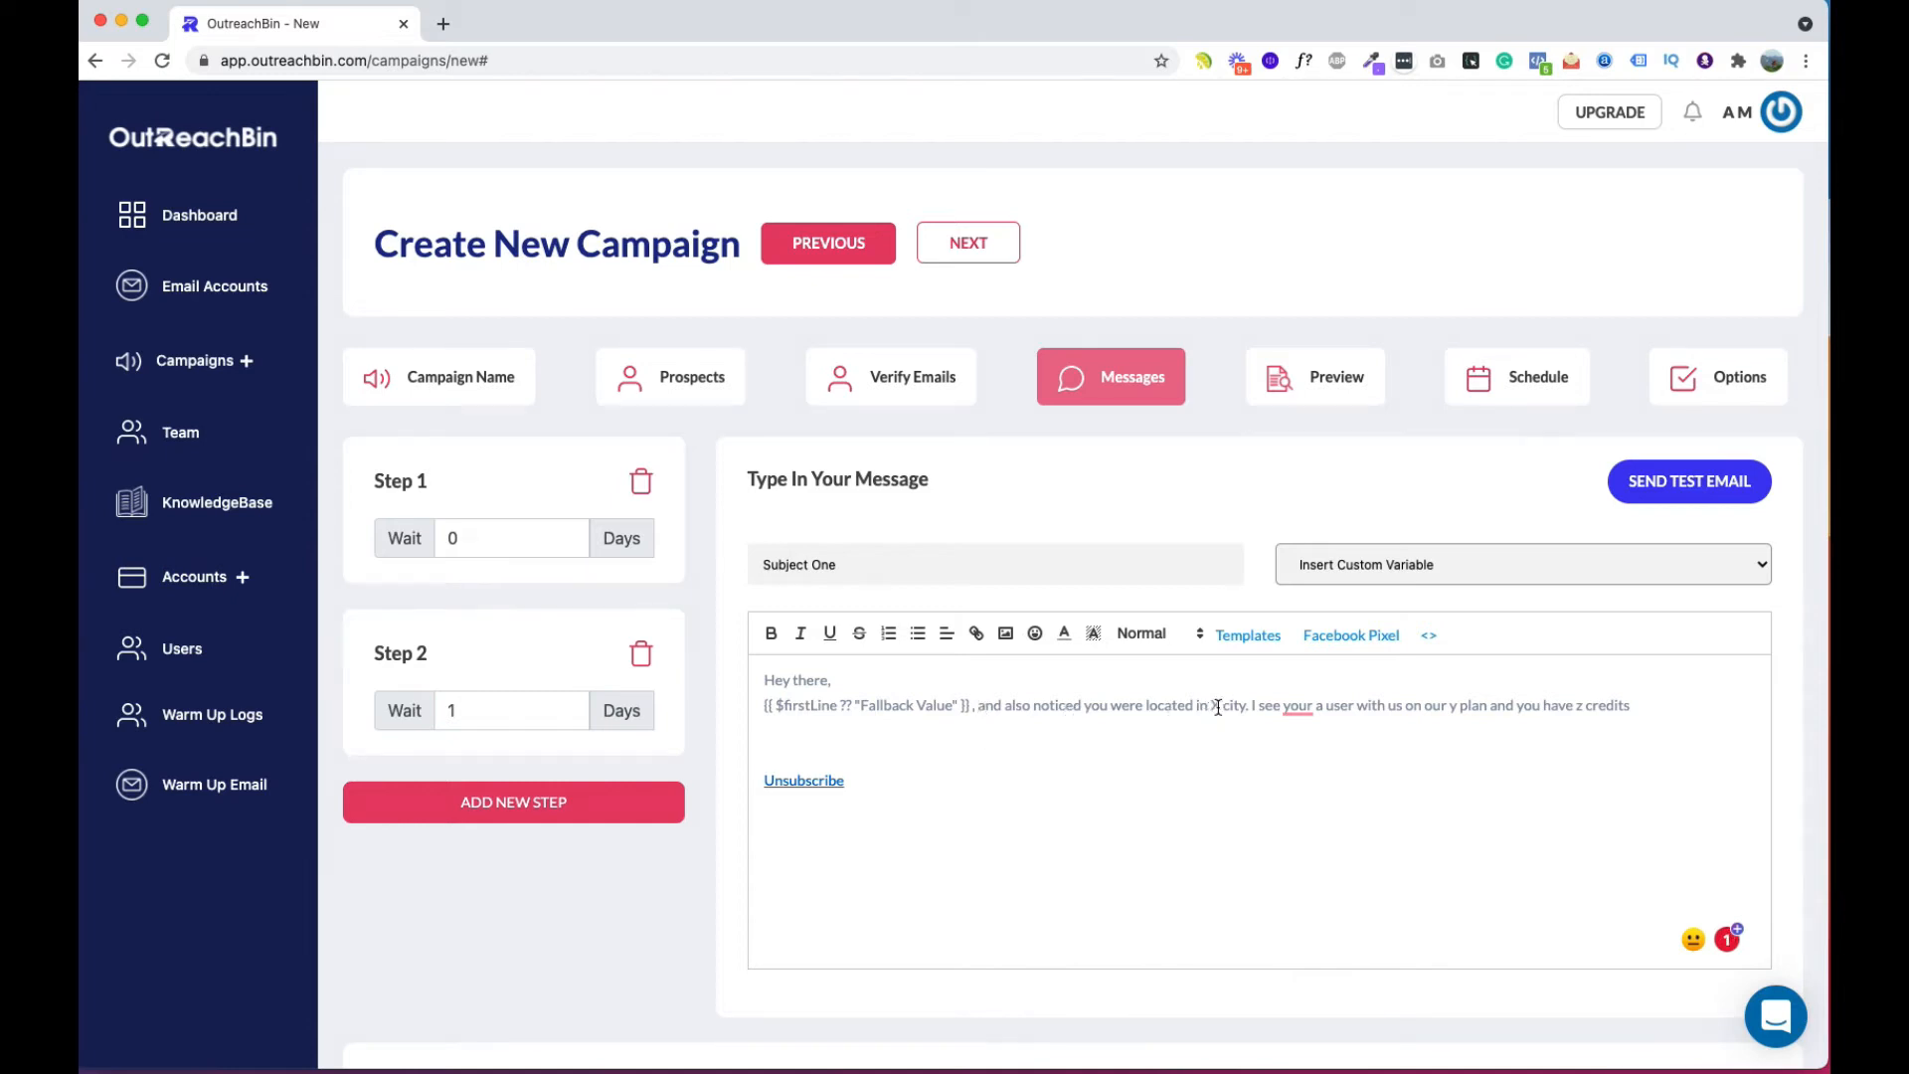
pyautogui.click(1405, 564)
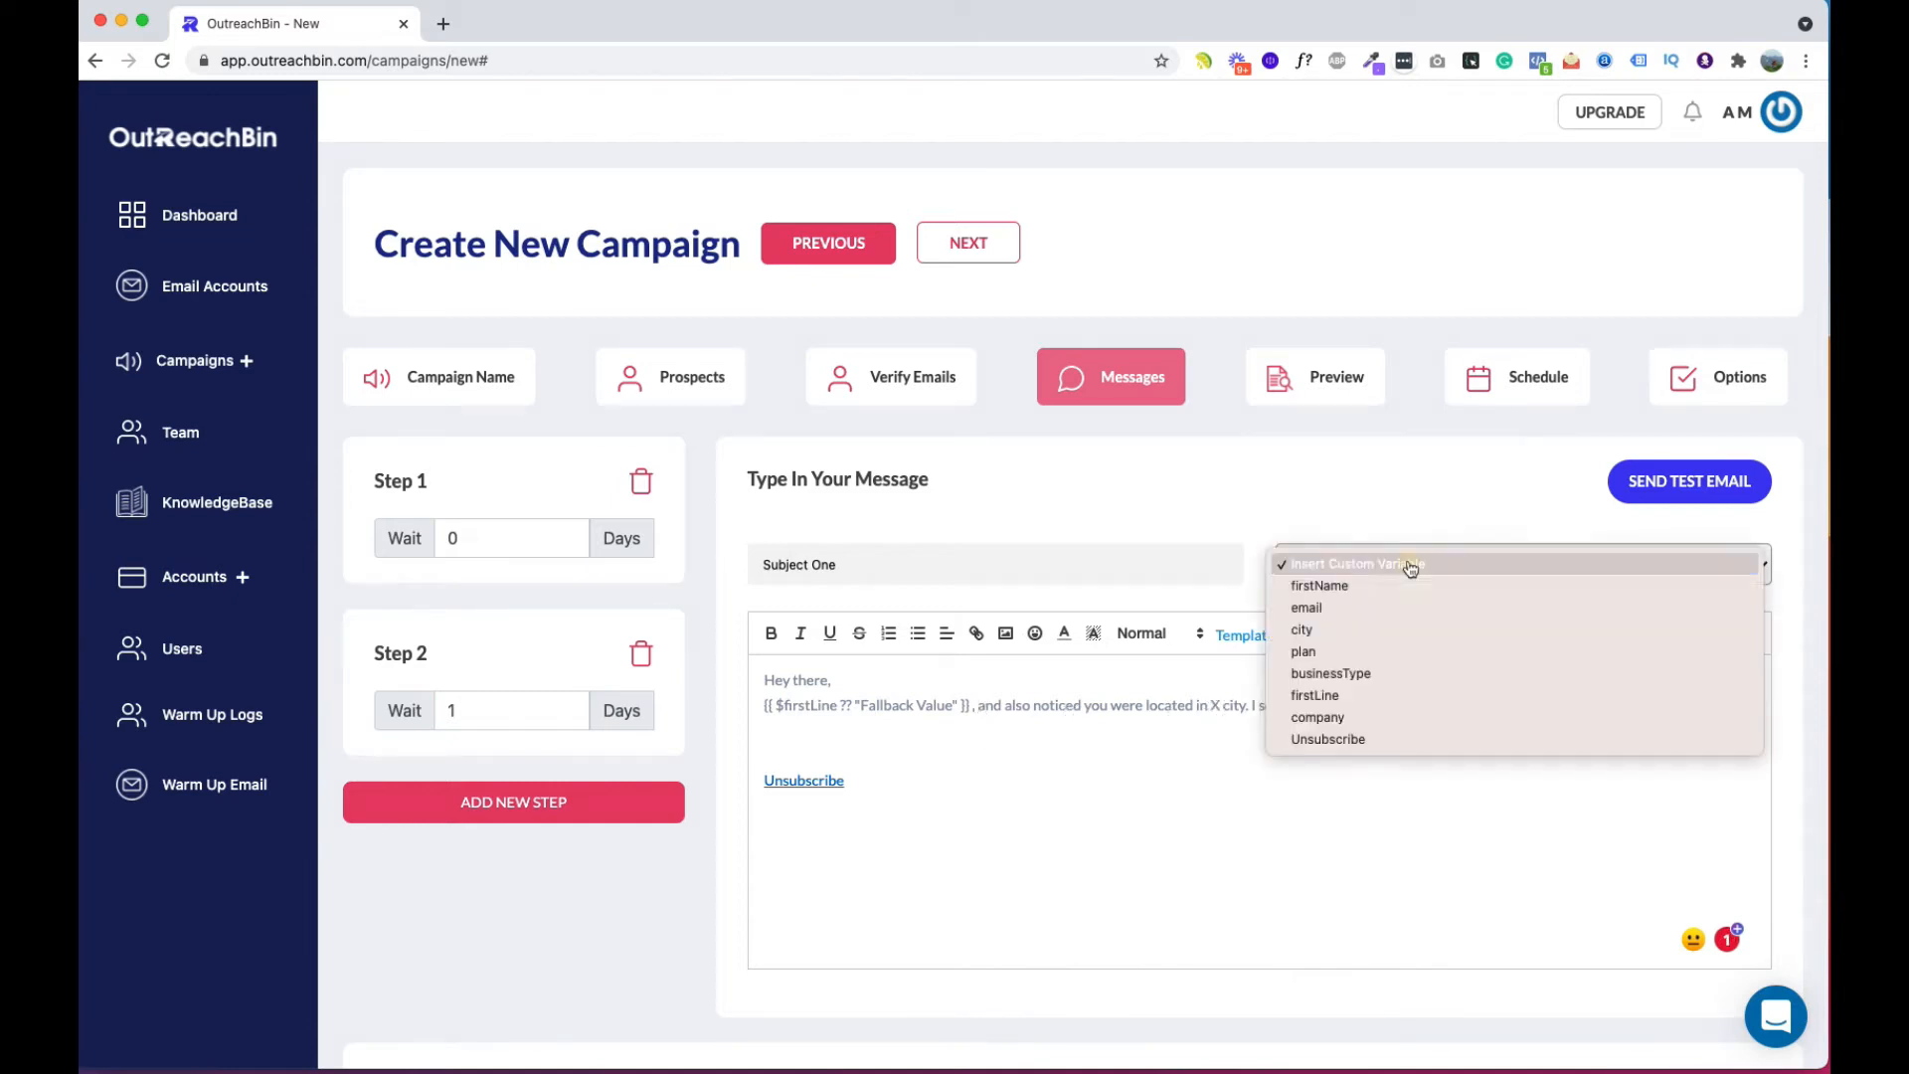
pyautogui.click(1378, 633)
pyautogui.press('super+z')
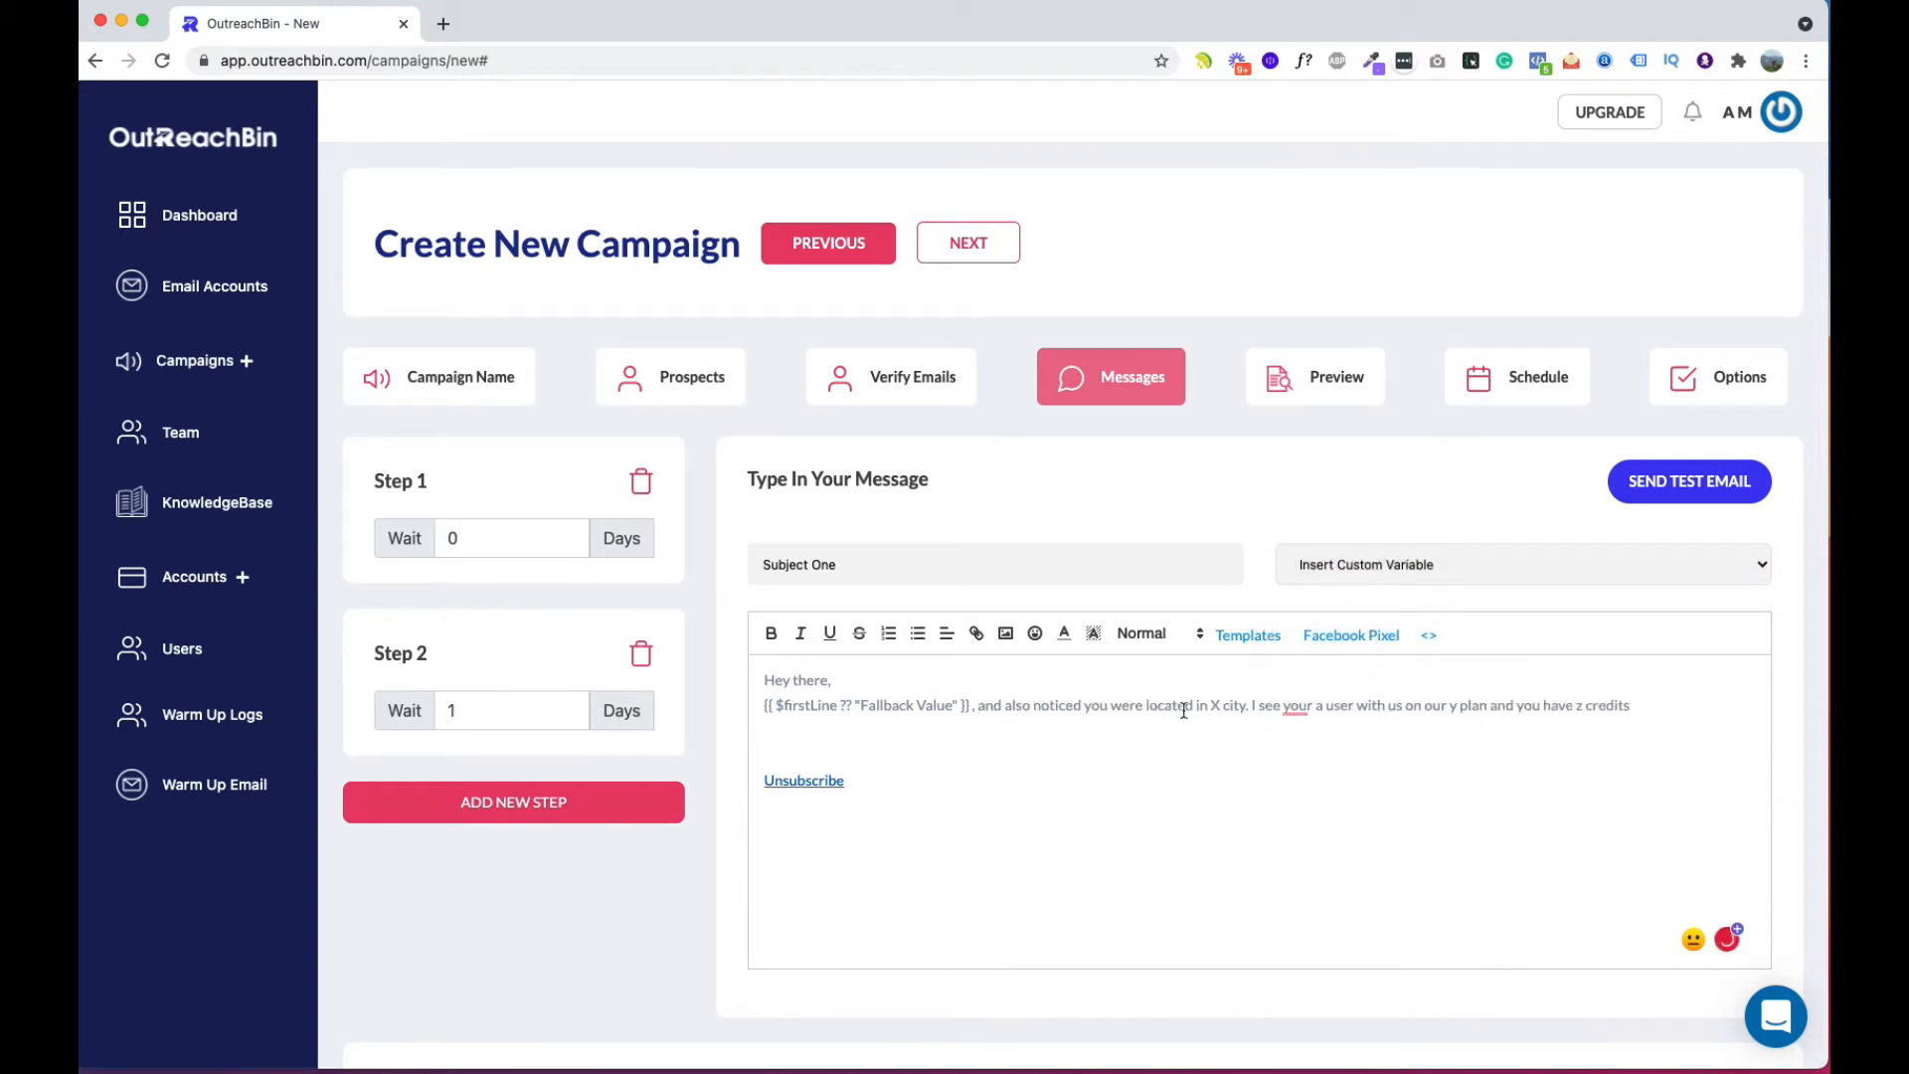
# Step: Replace "X city." in the Step 1 body with the city custom variable
pyautogui.click(1225, 706)
pyautogui.moveTo(1249, 706); pyautogui.dragTo(1204, 706)
pyautogui.press('BackSpace')
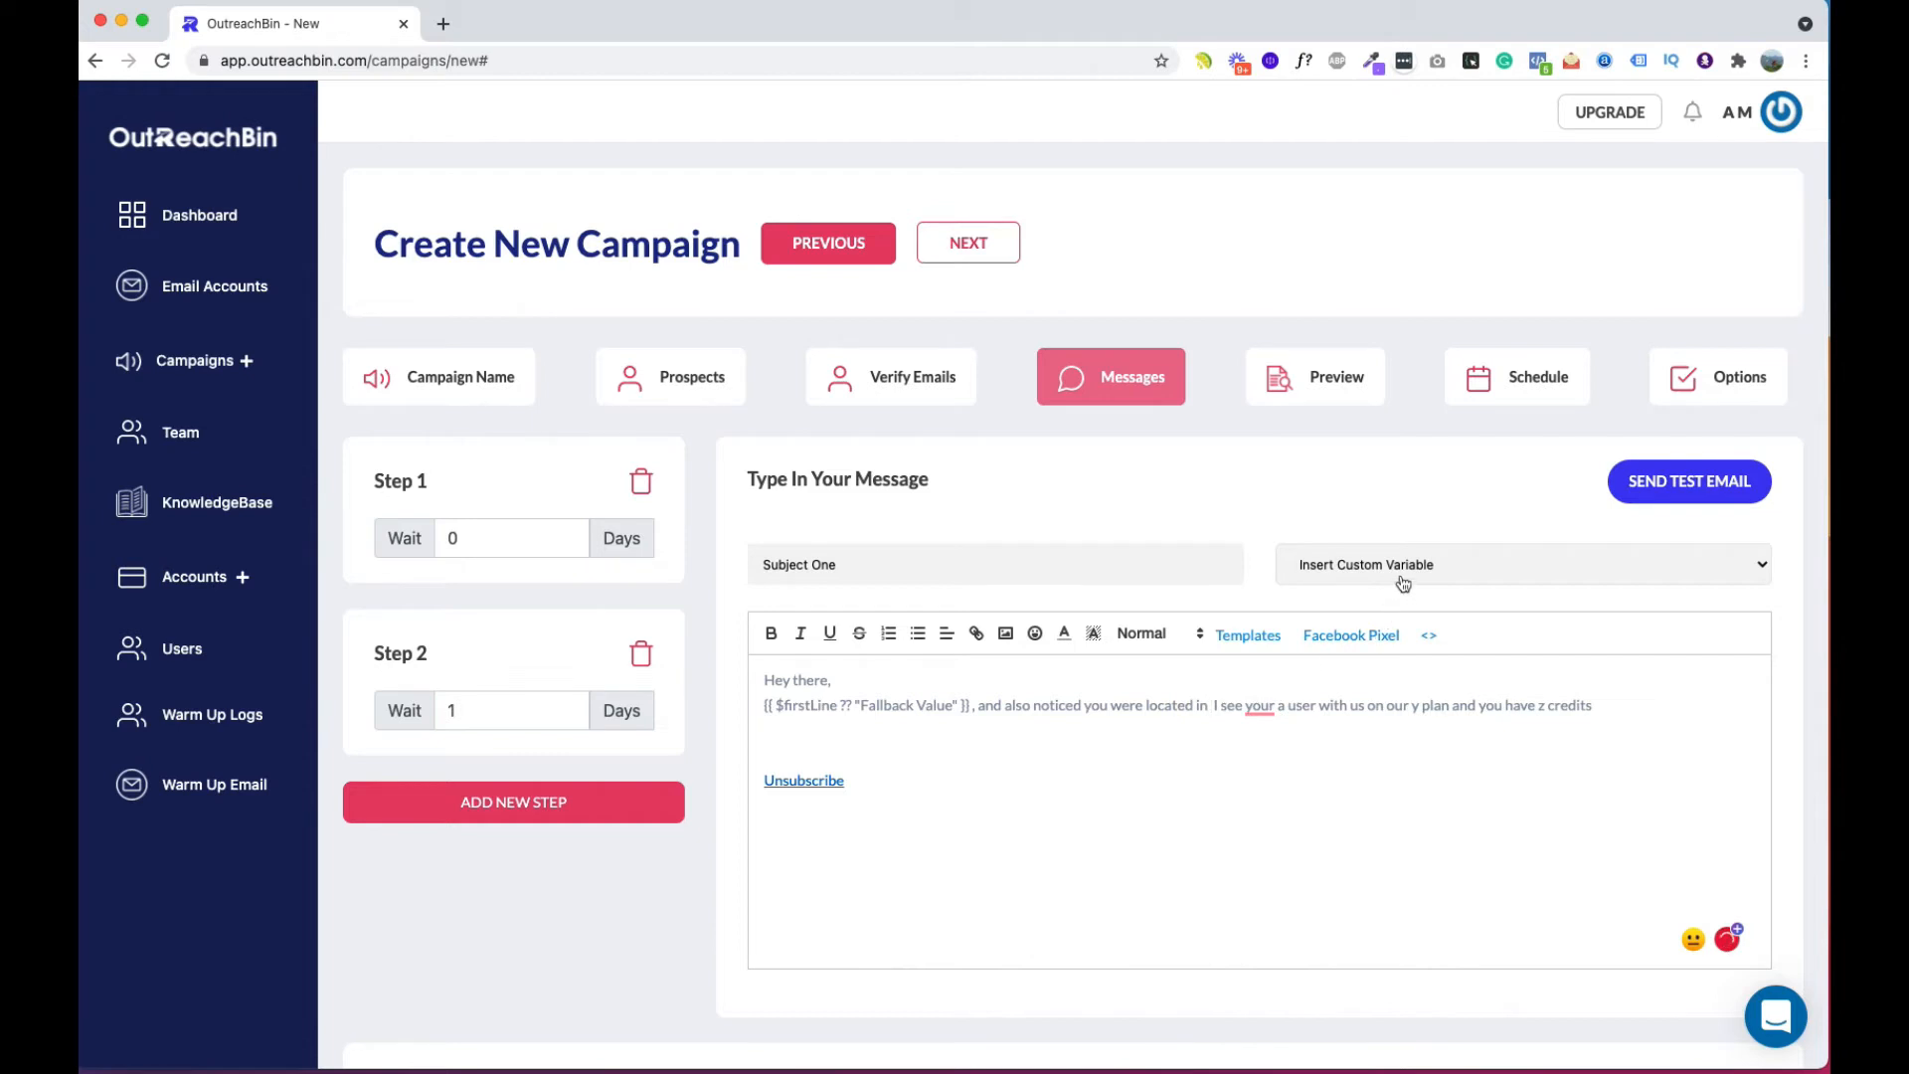
pyautogui.click(1397, 583)
pyautogui.click(1373, 638)
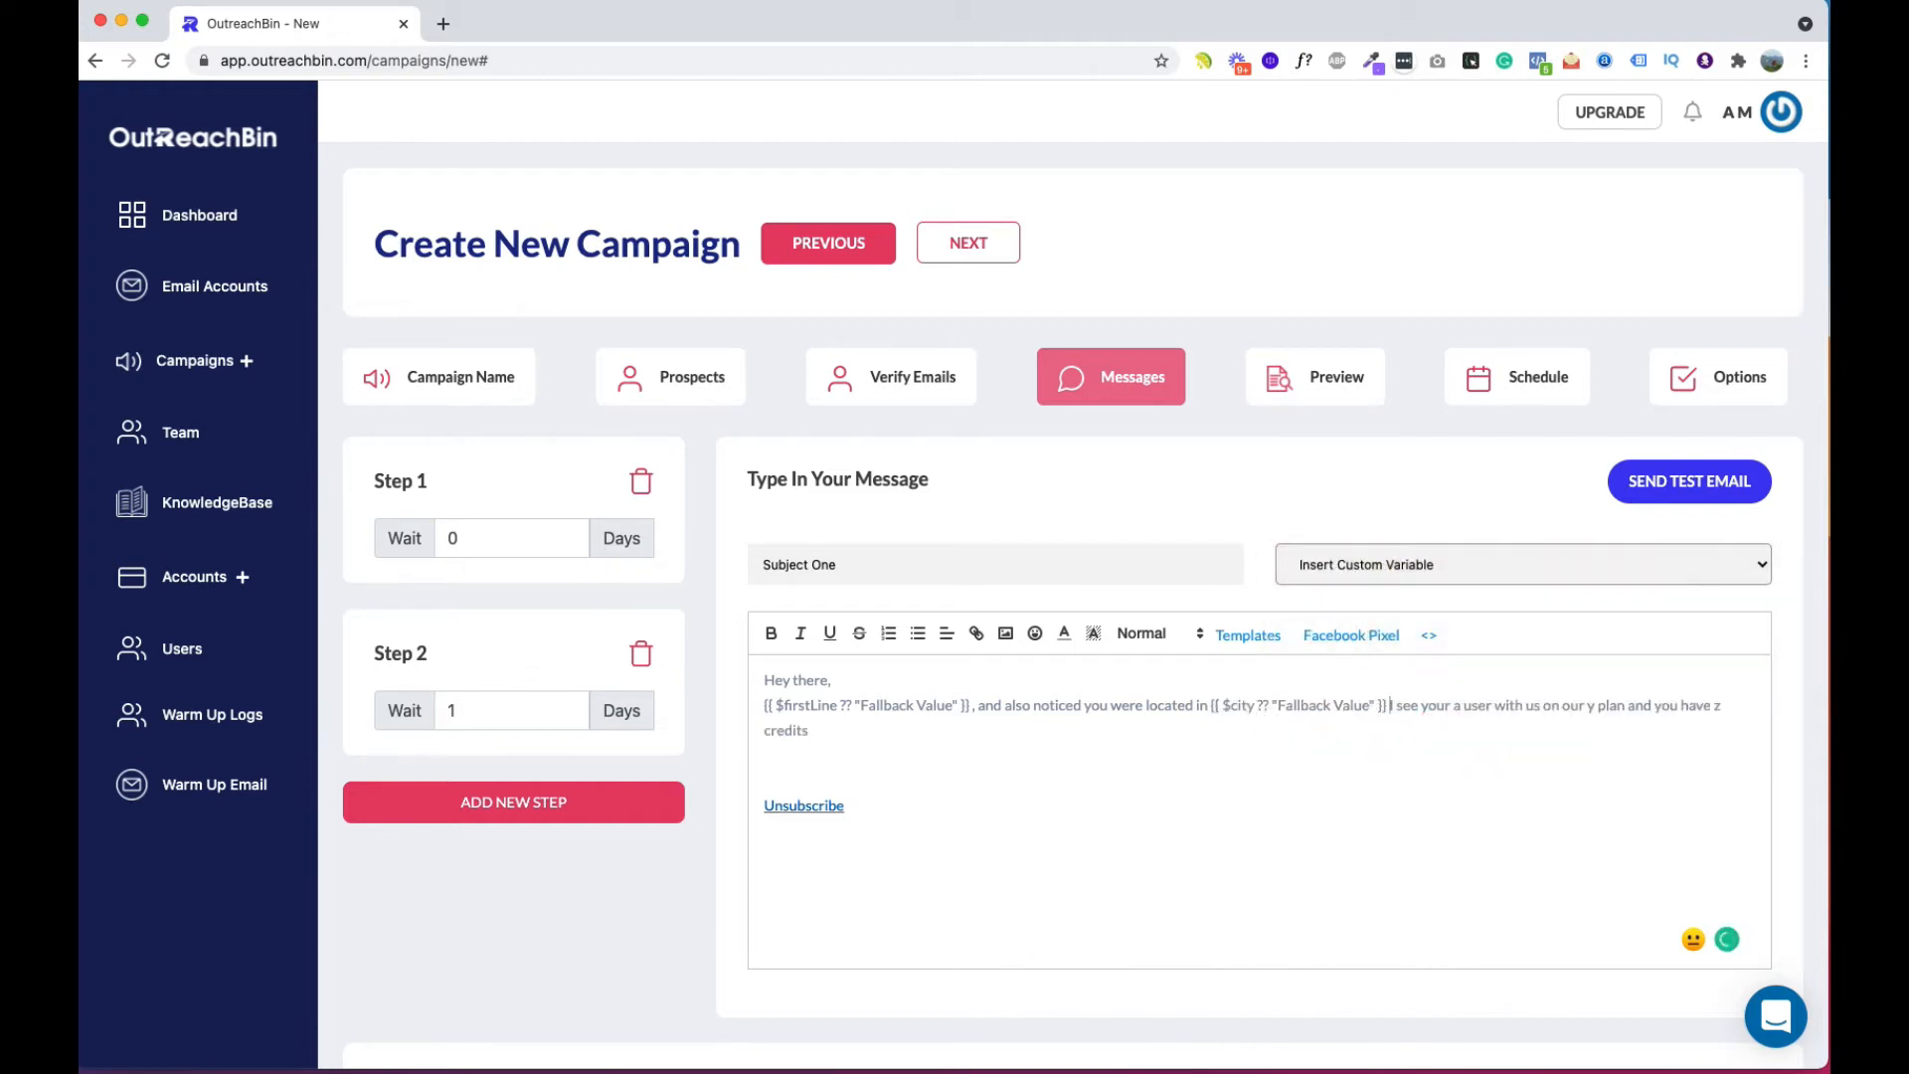
# Step: End the sentence after the city variable with a period, move "I see" to a separate paragraph, and correct "your" to "you are"
pyautogui.write('.')
pyautogui.press('Return')
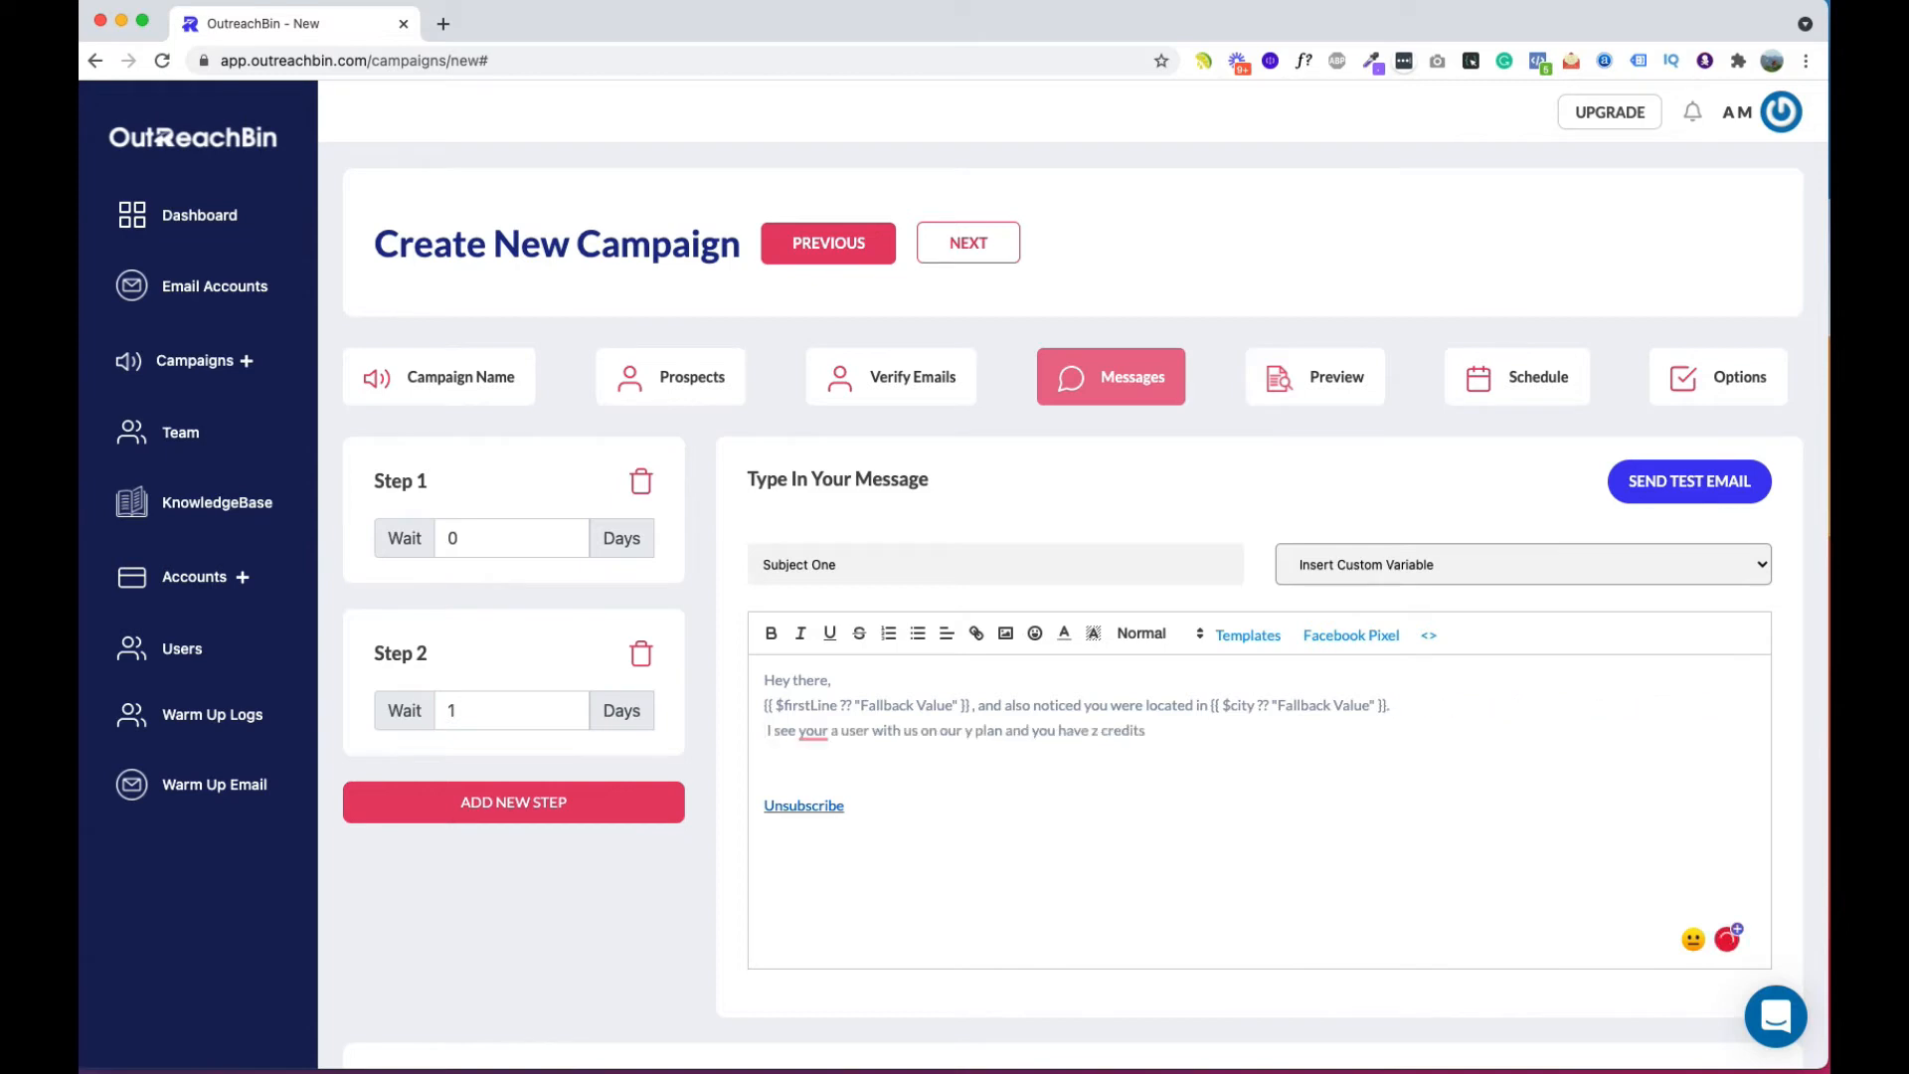
pyautogui.press('Delete')
pyautogui.press('Return')
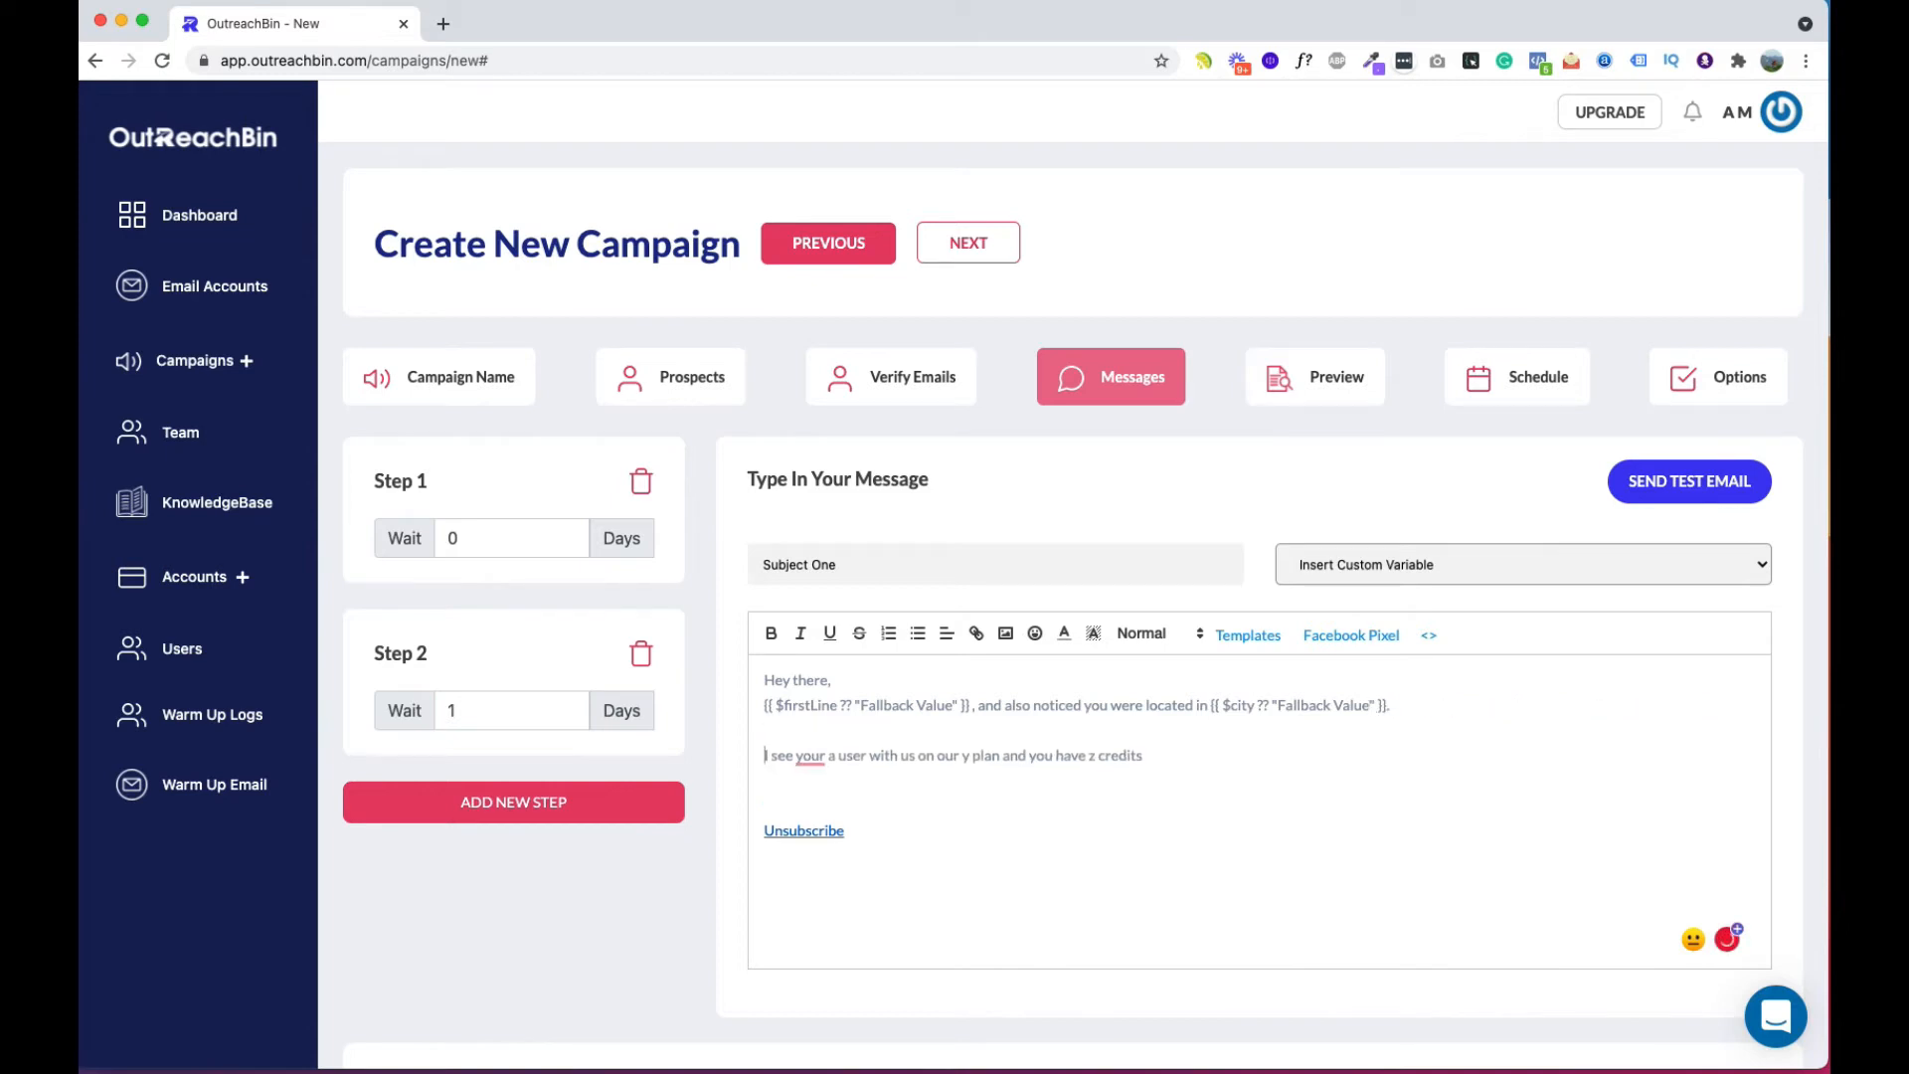
pyautogui.moveTo(810, 758)
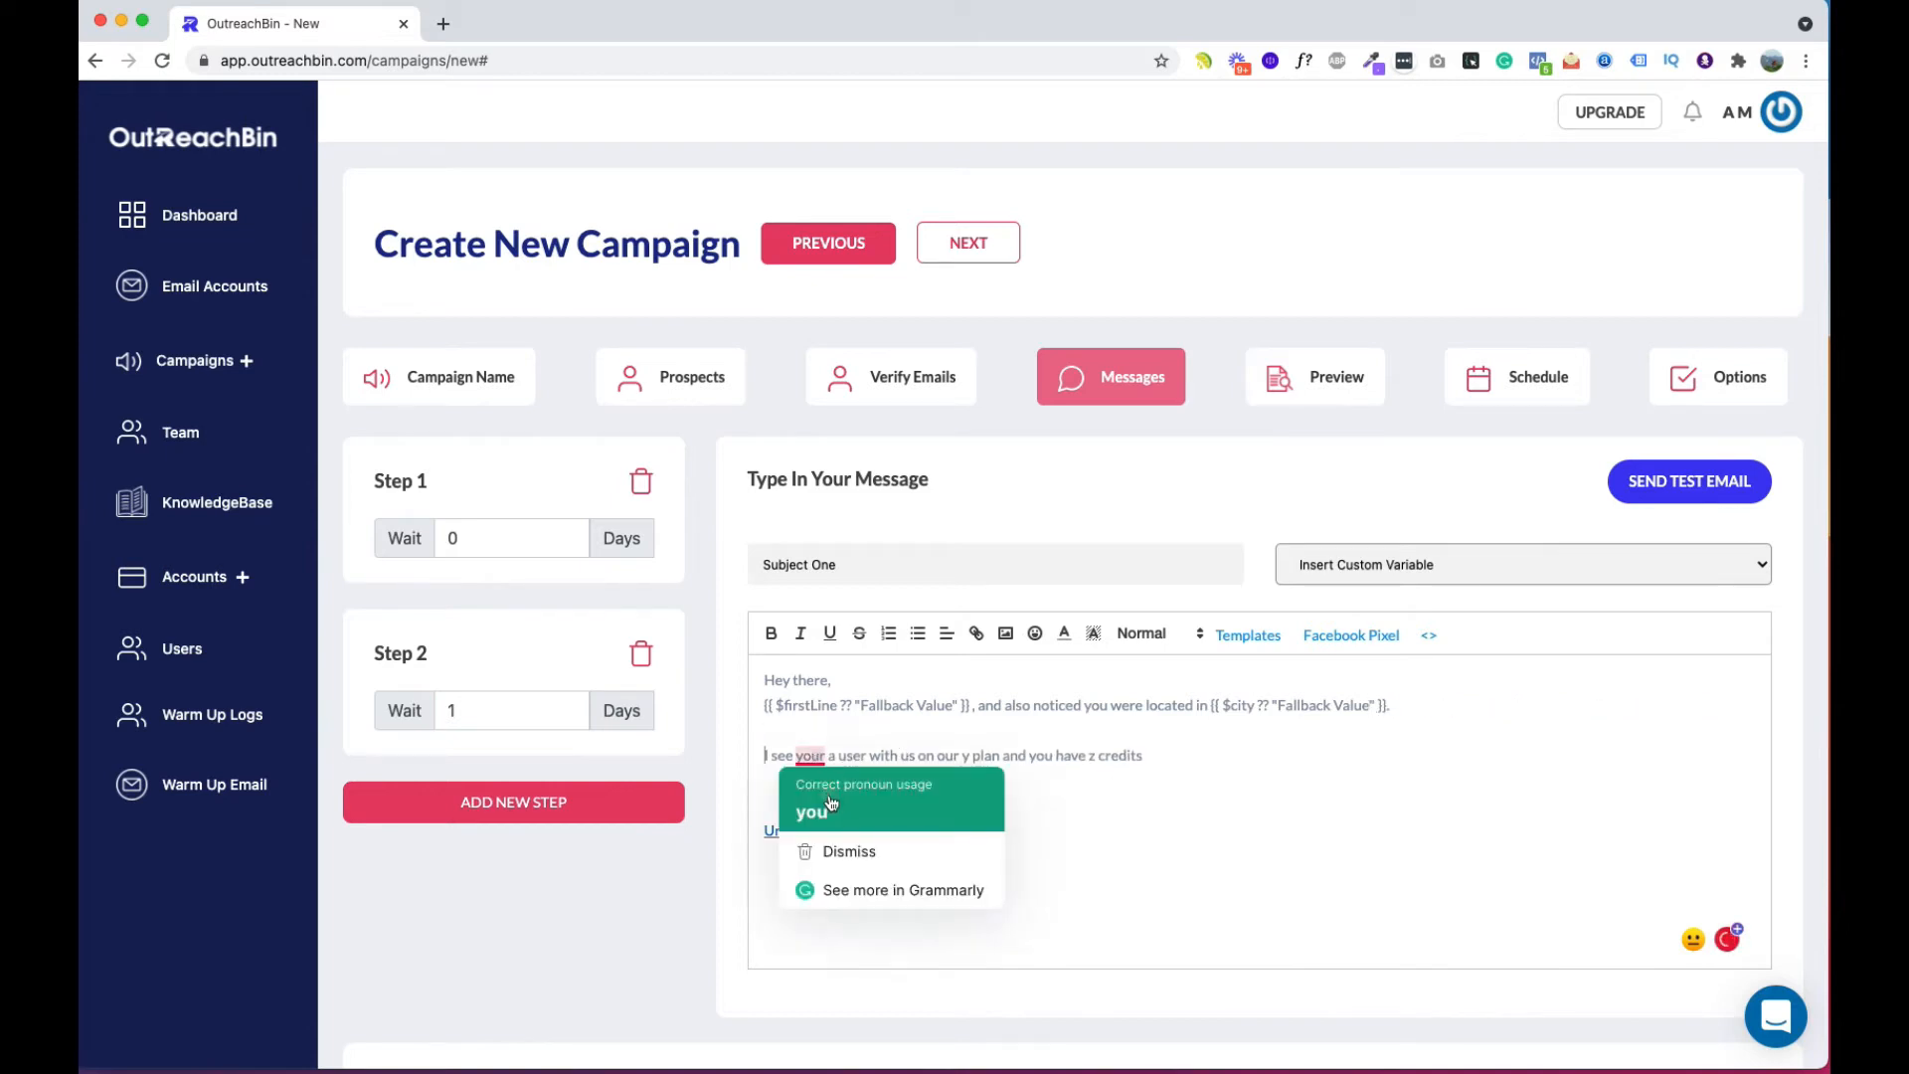
pyautogui.click(815, 792)
pyautogui.write('are')
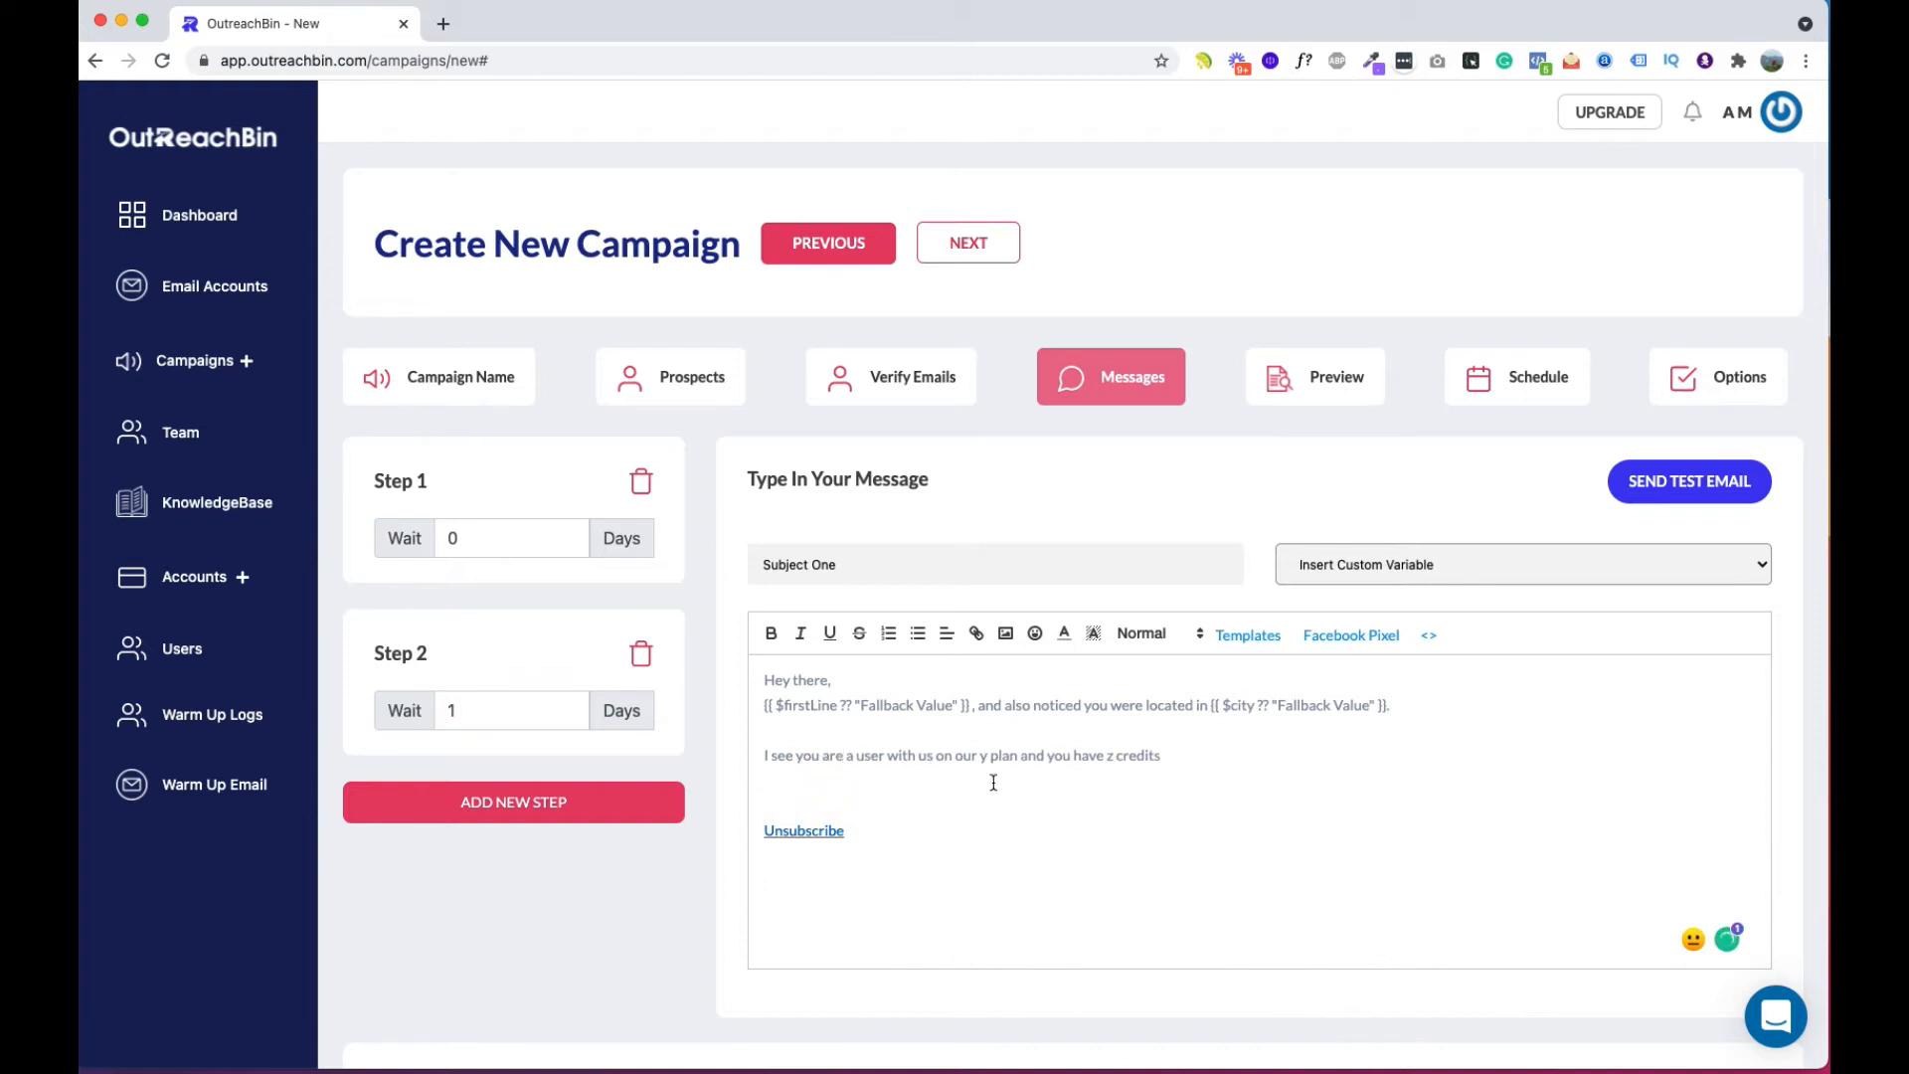
# Step: Replace the placeholder "y" before "plan" with the plan custom variable
pyautogui.click(1354, 573)
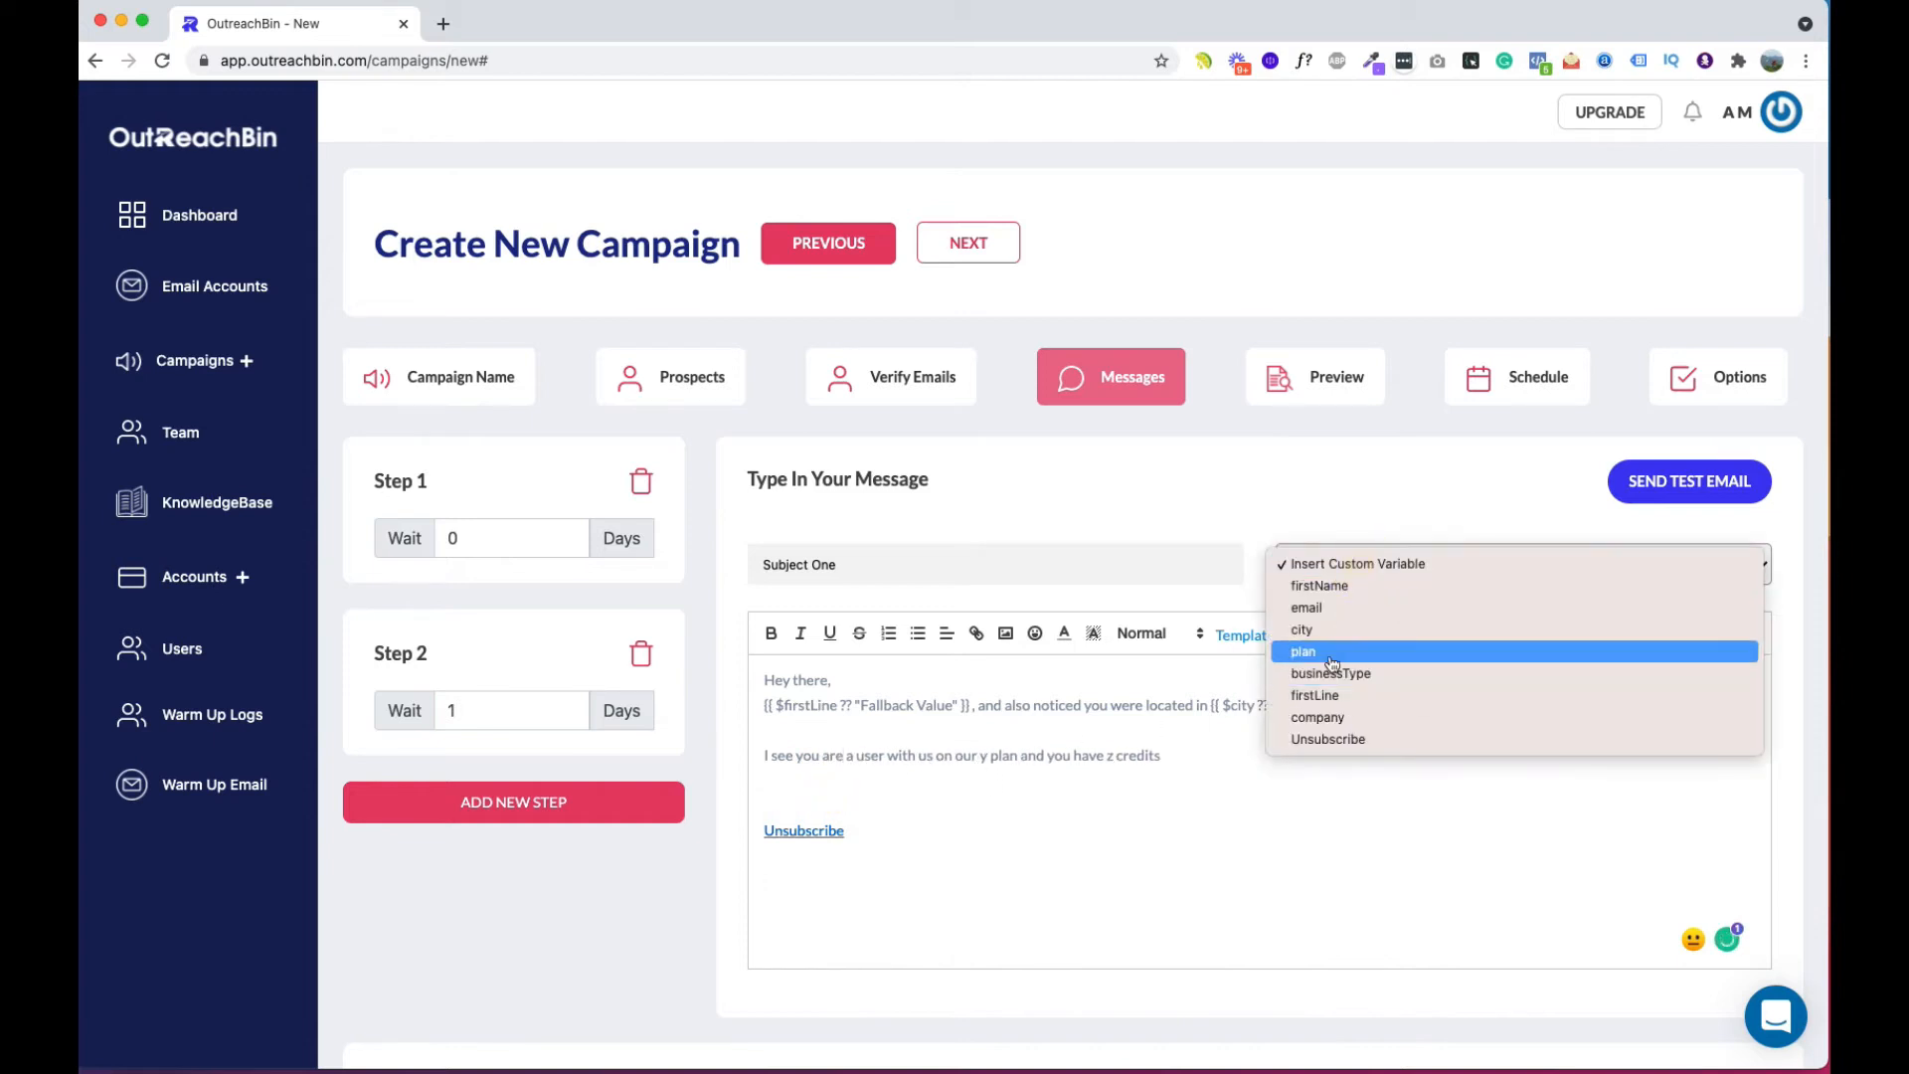
pyautogui.click(995, 748)
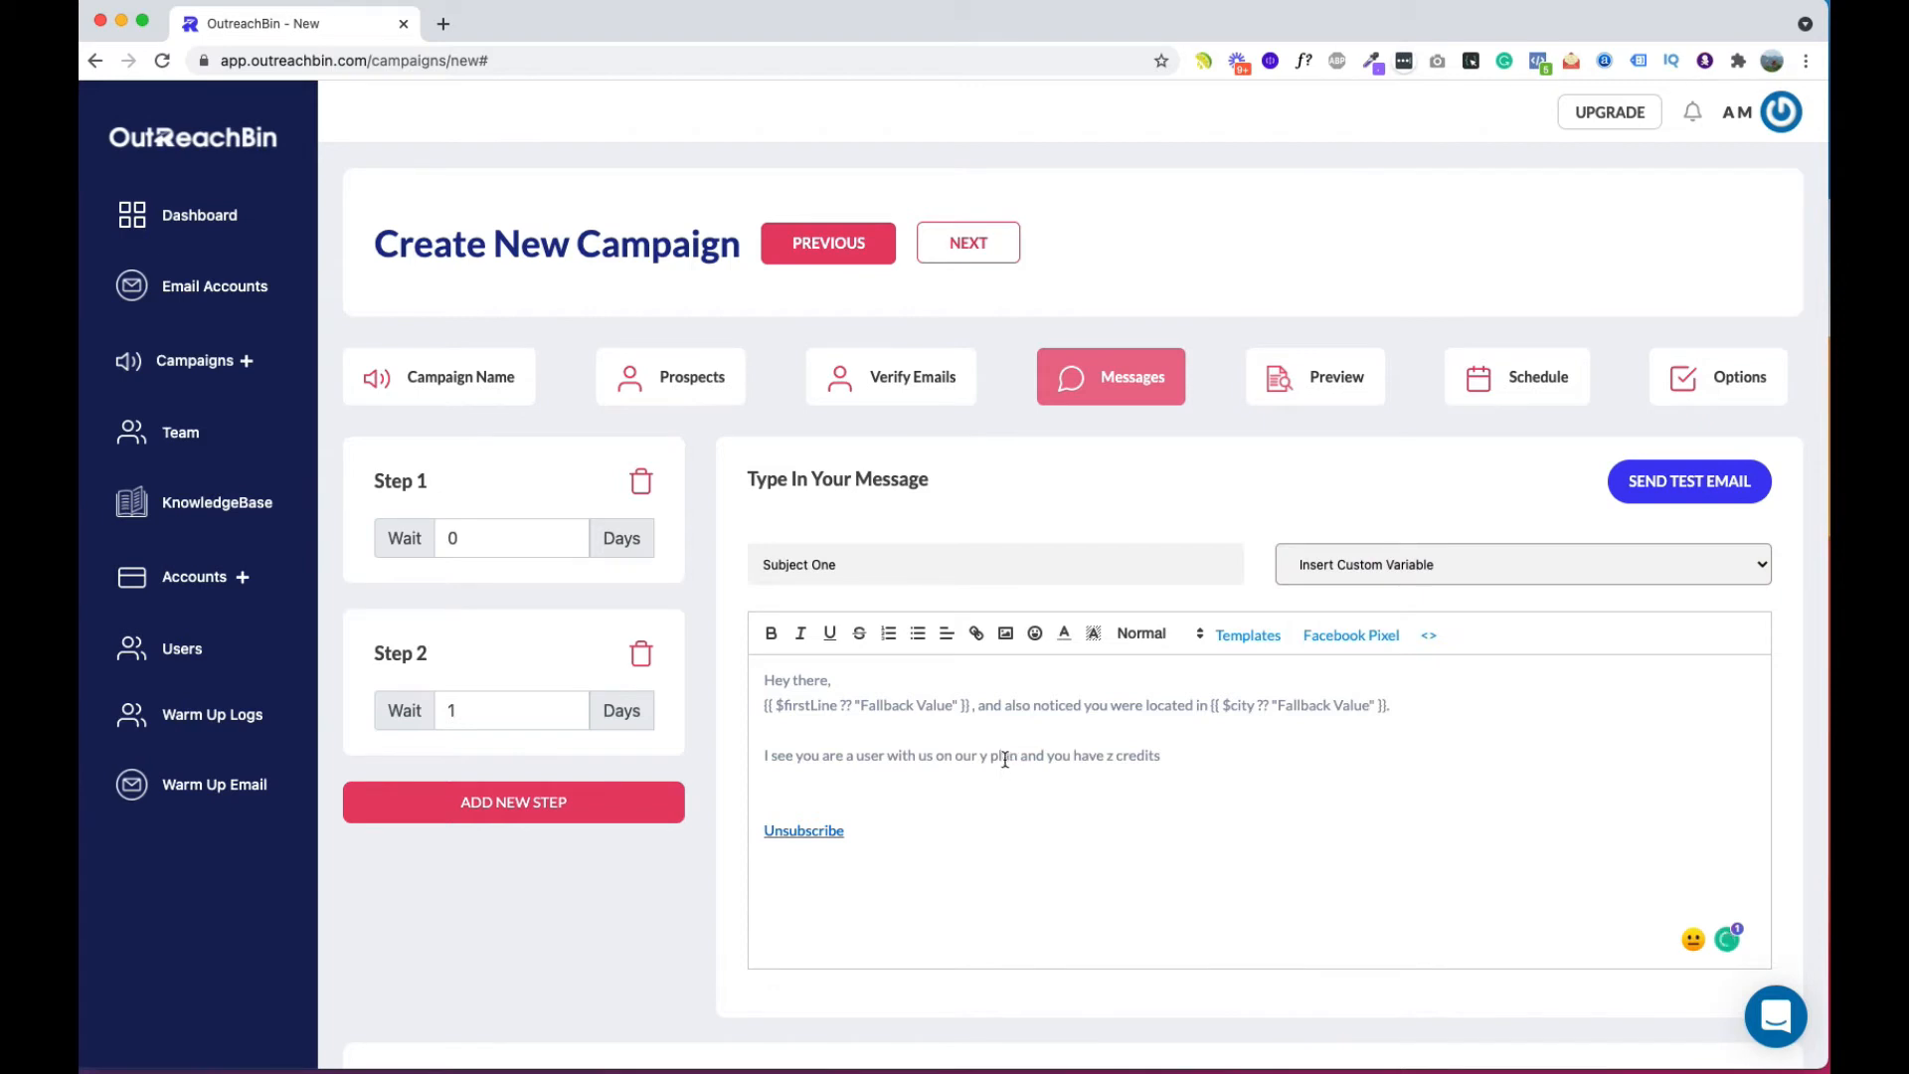
pyautogui.click(987, 756)
pyautogui.press('BackSpace')
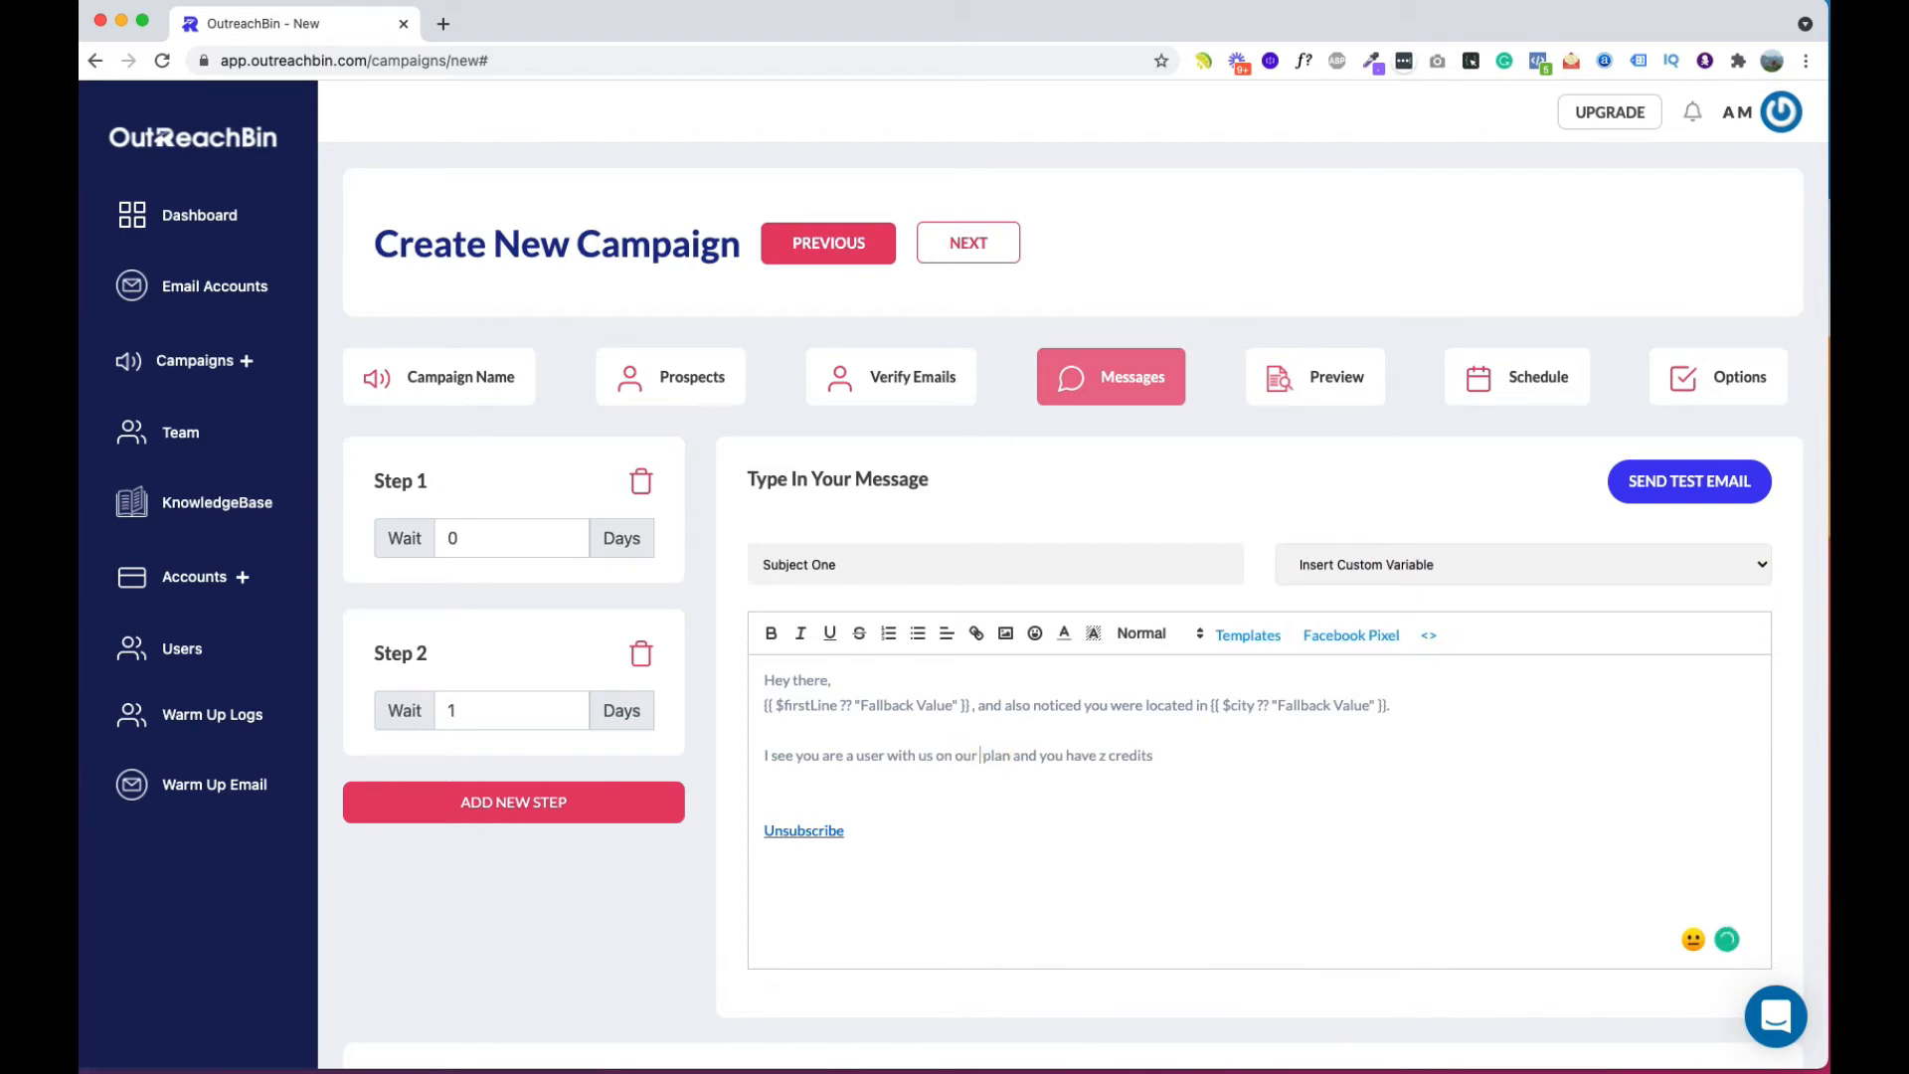
pyautogui.click(1554, 564)
pyautogui.click(1404, 660)
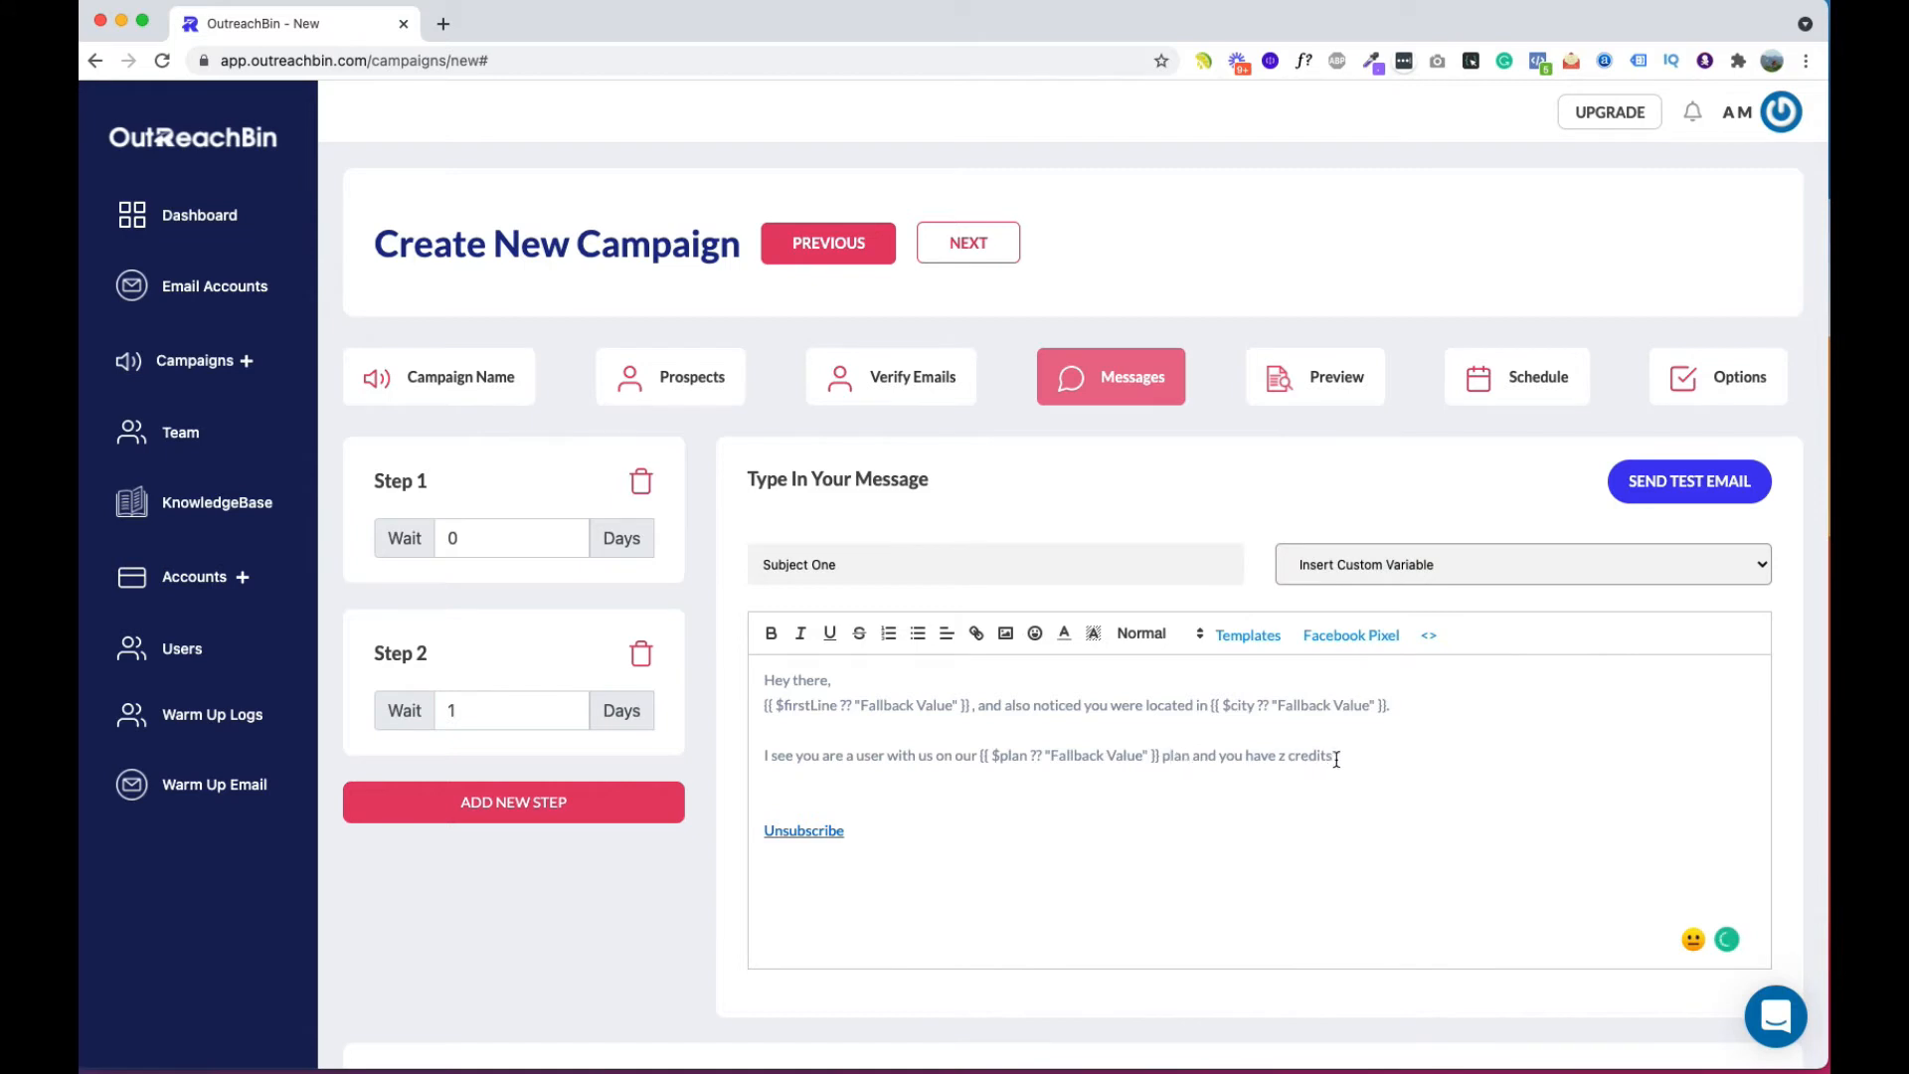
# Step: Replace "z credits" at the end of the last sentence with the businessType custom variable
pyautogui.click(1426, 587)
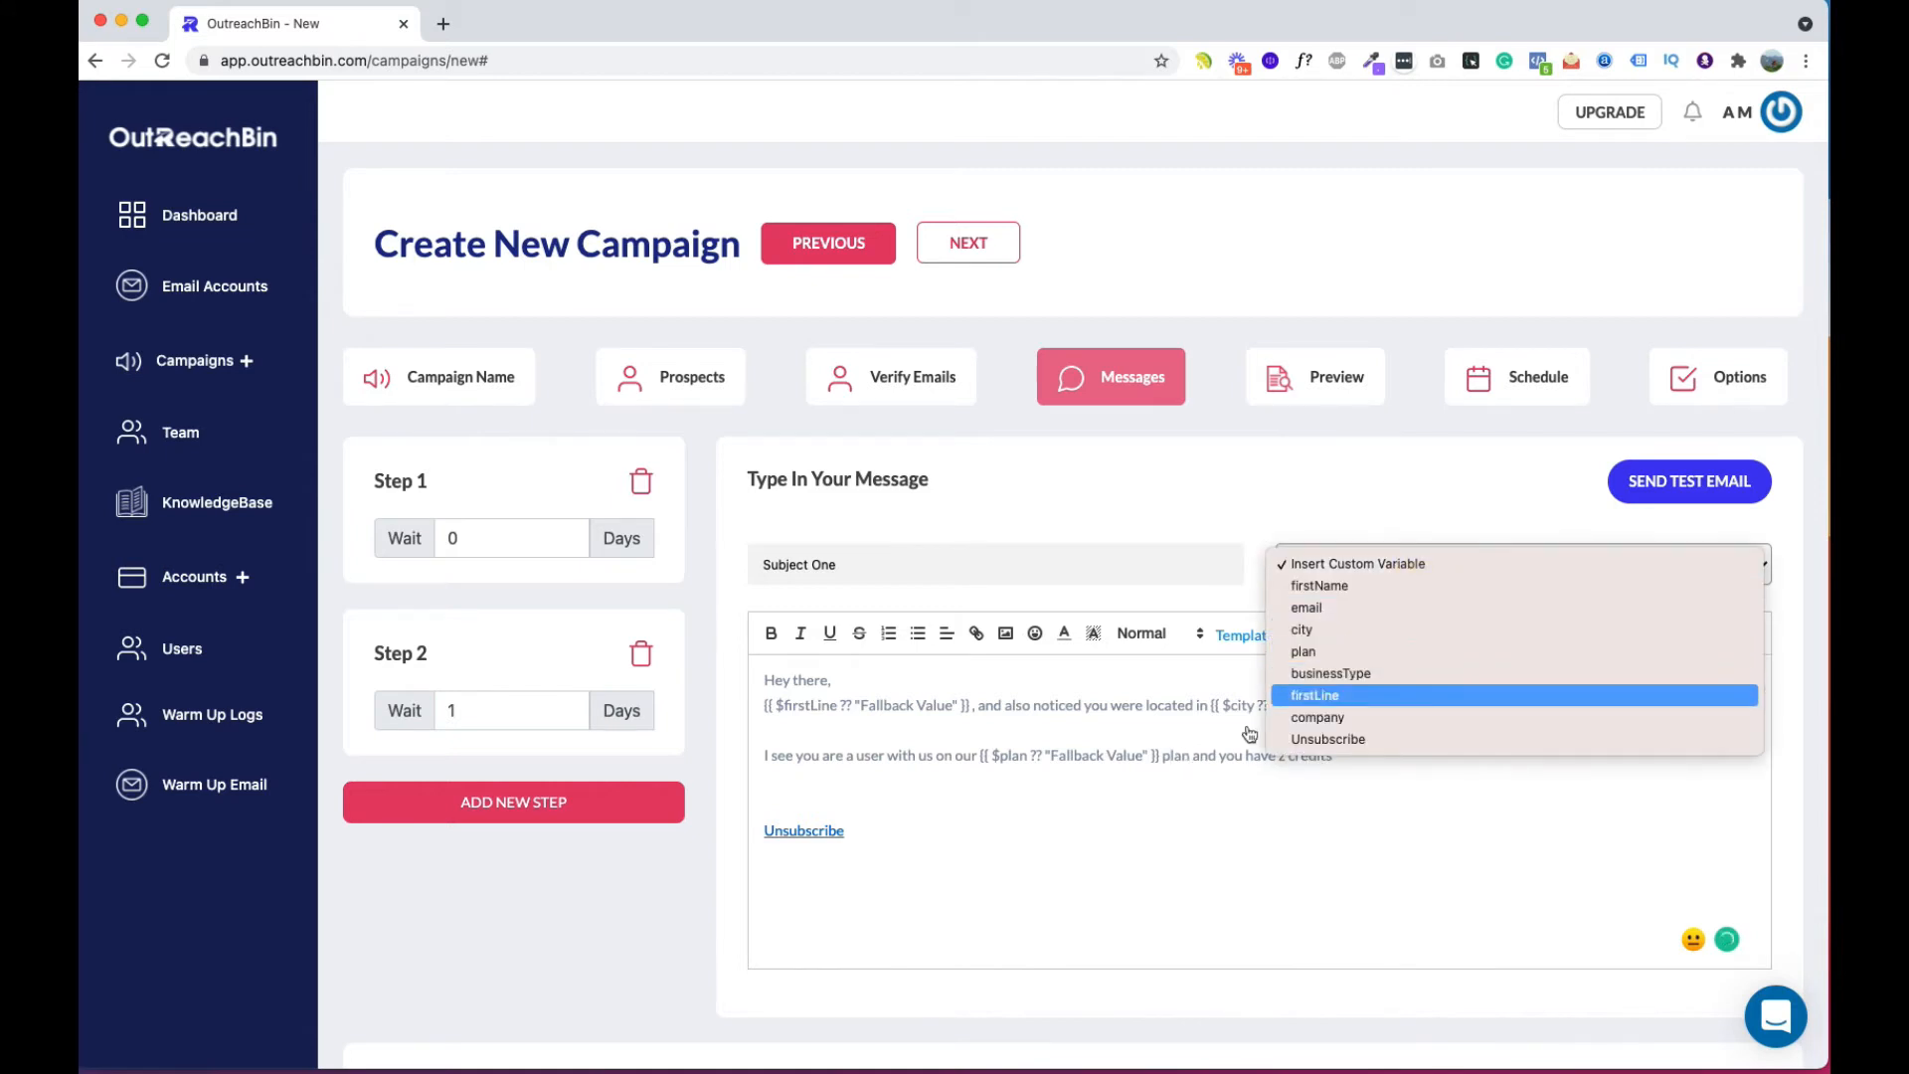
pyautogui.click(1173, 795)
pyautogui.moveTo(1276, 756); pyautogui.dragTo(1338, 758)
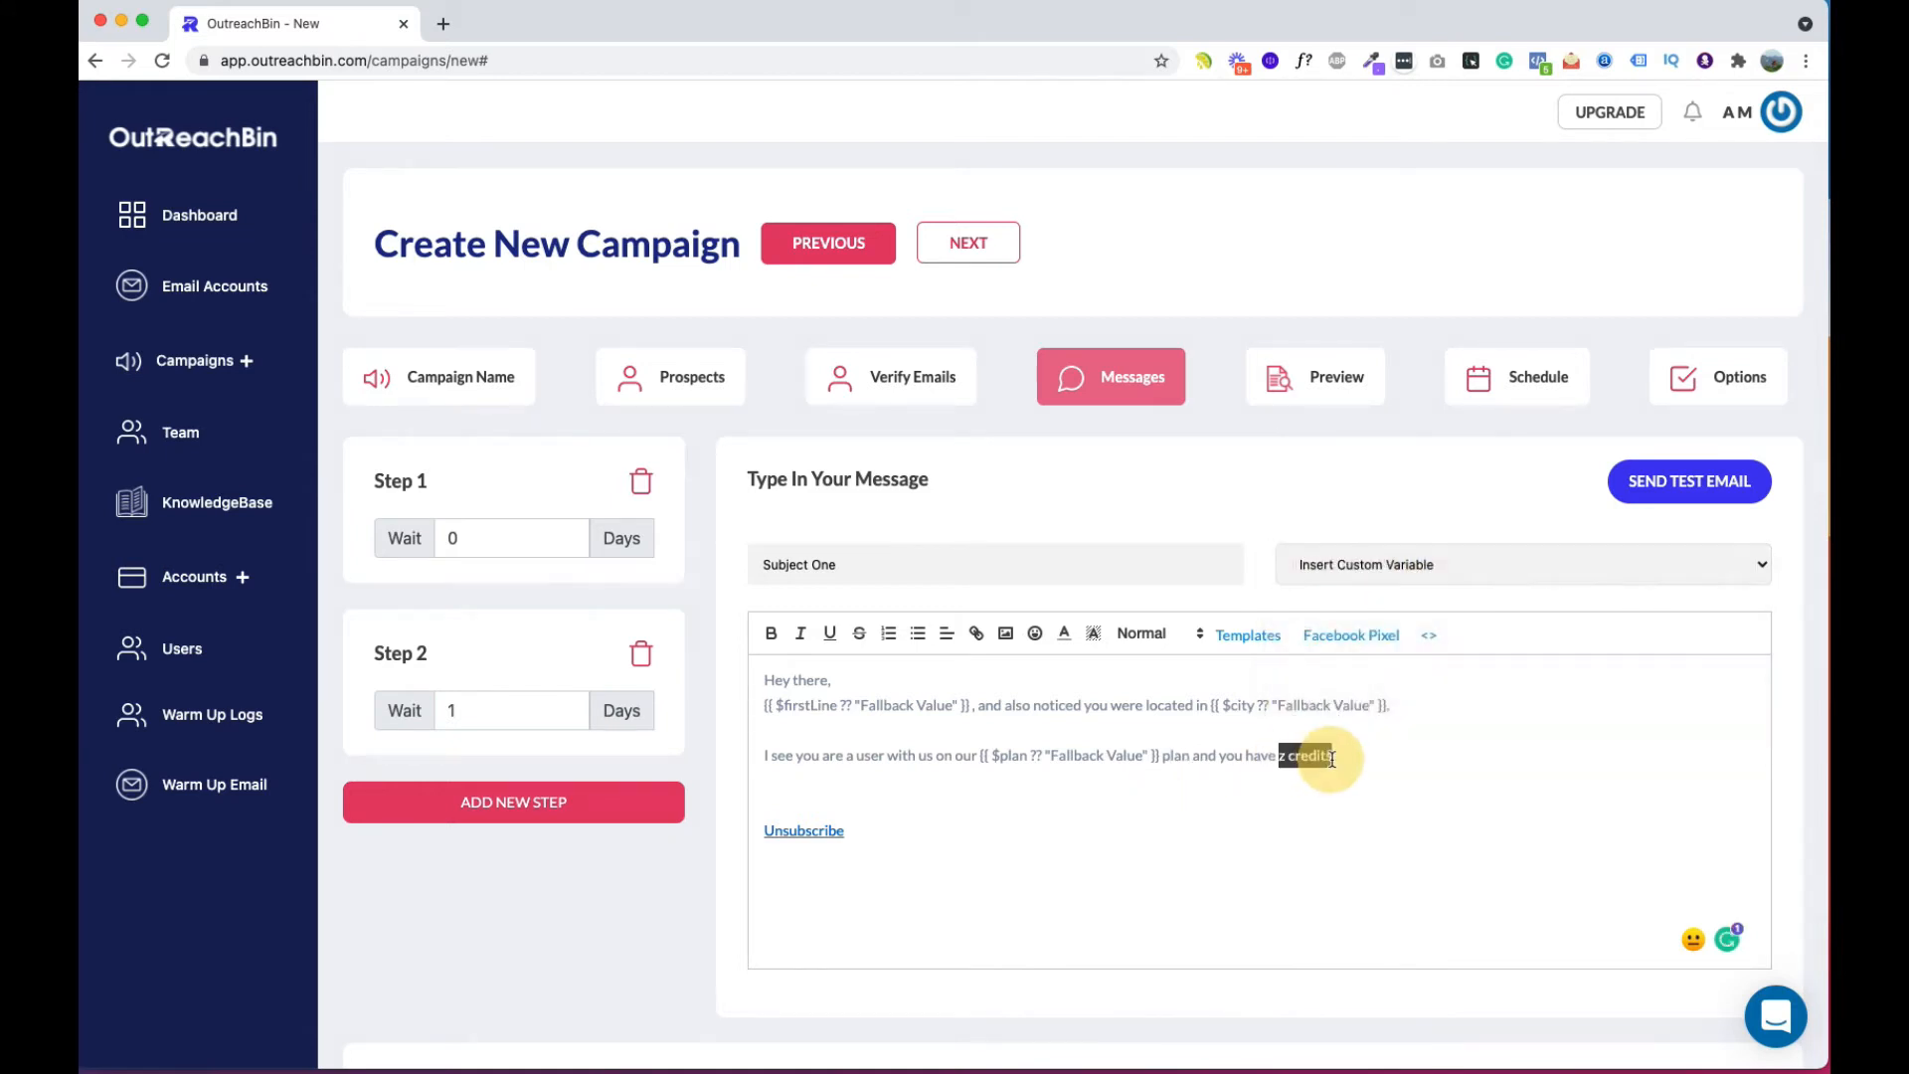
pyautogui.press('BackSpace')
pyautogui.click(1460, 575)
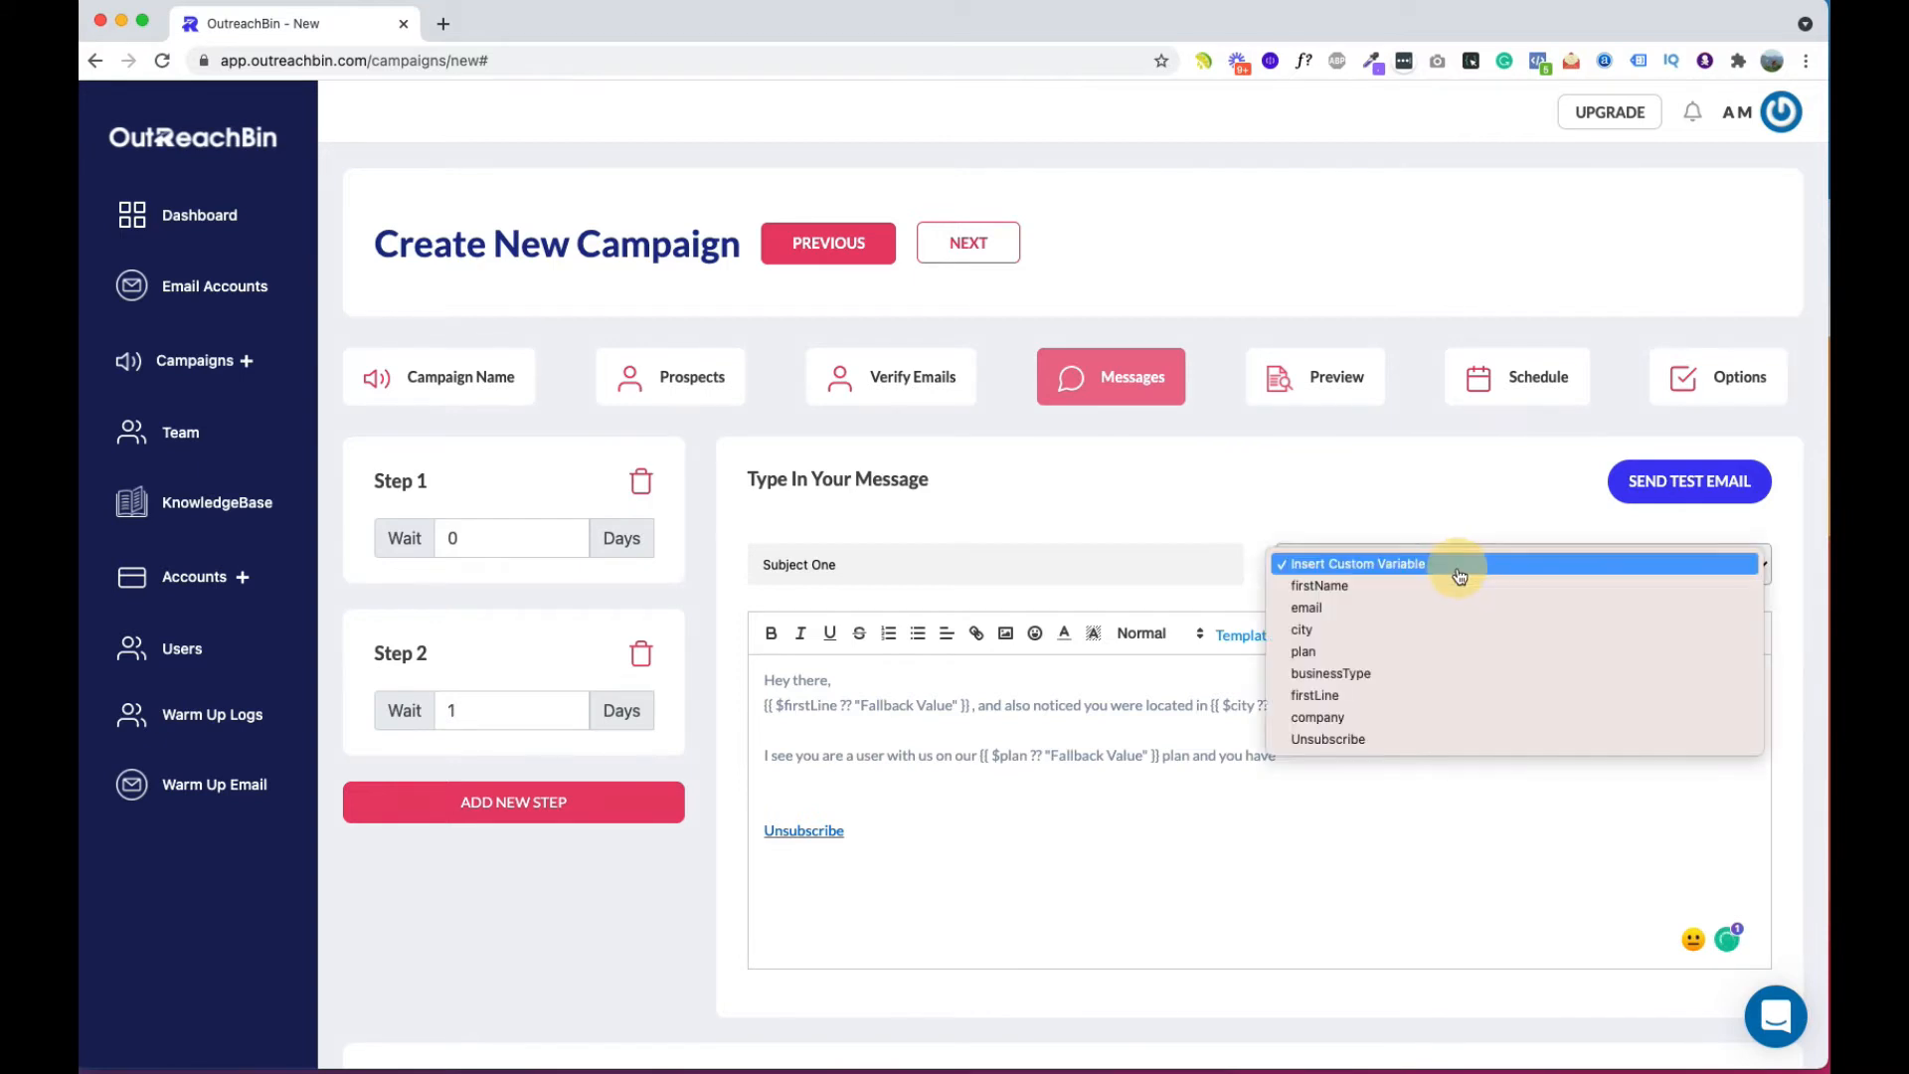
pyautogui.click(1424, 674)
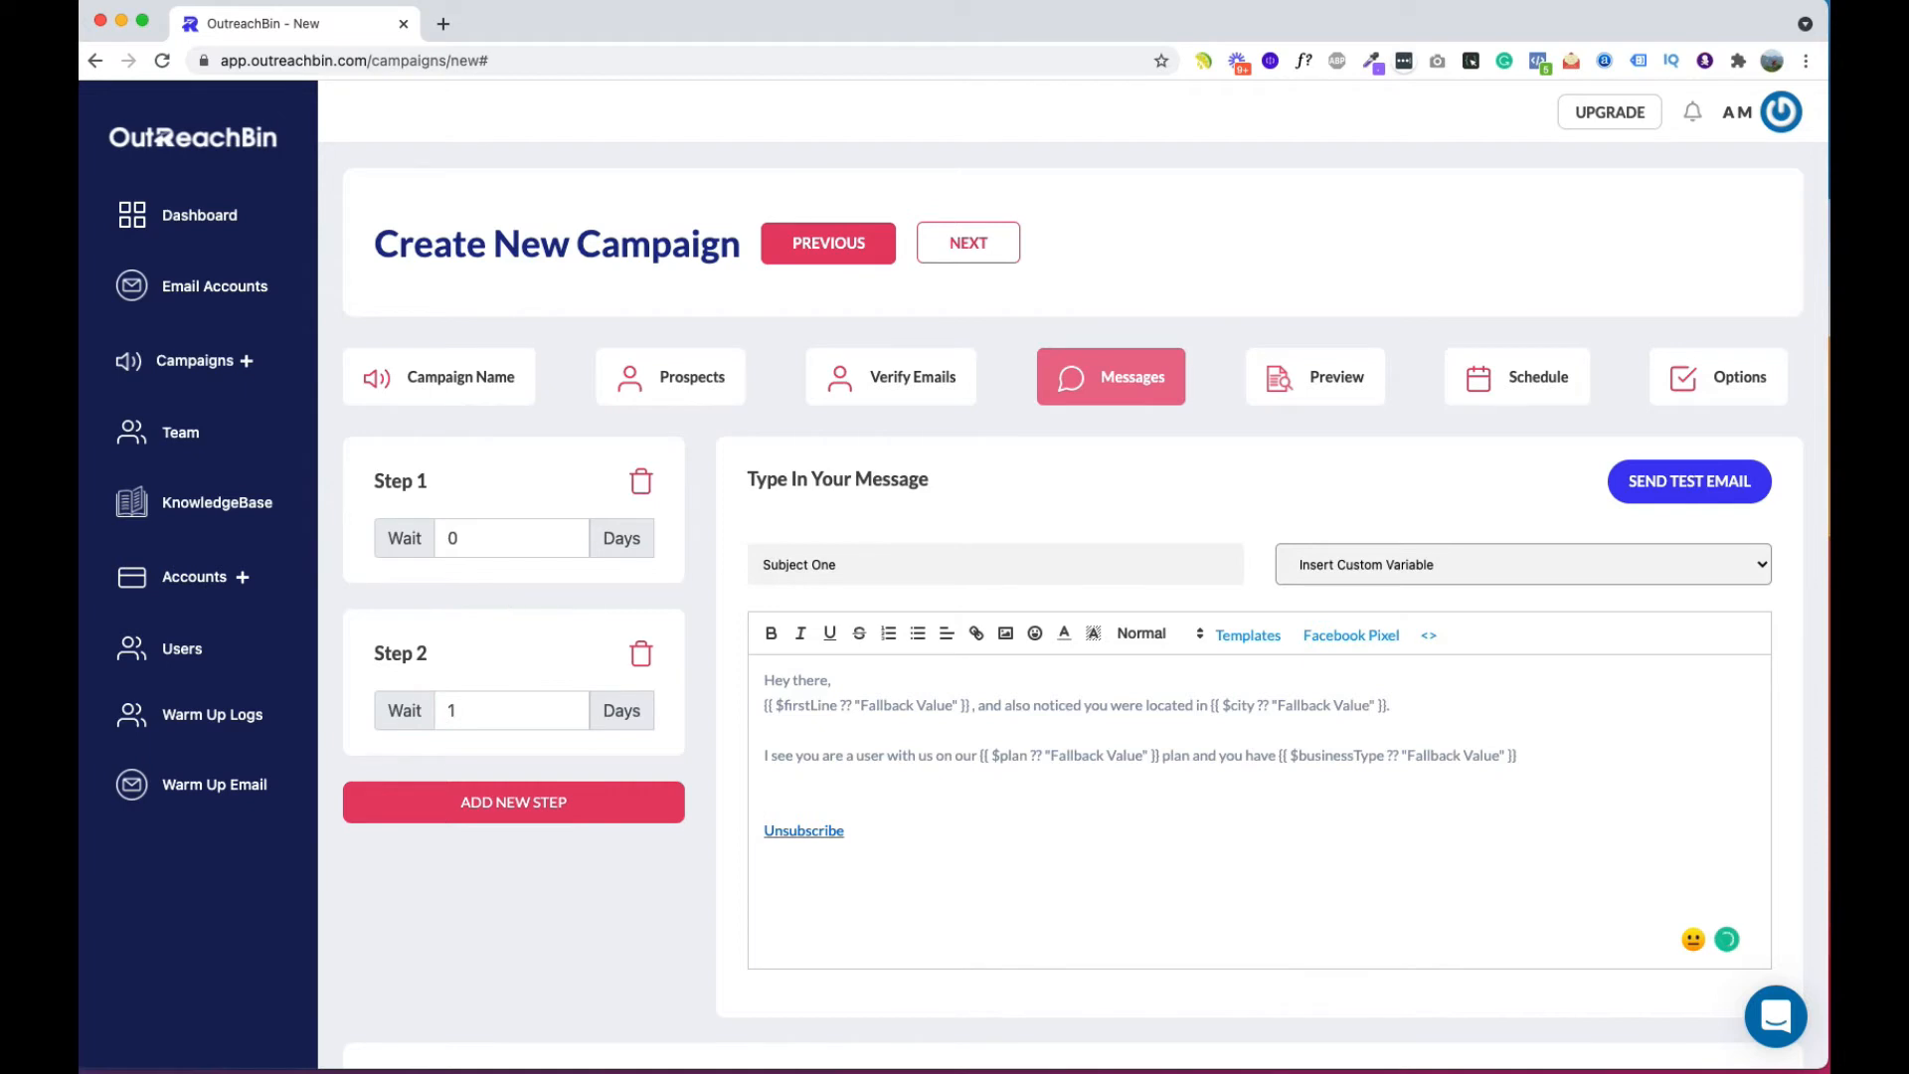
# Step: Replace "there" in the greeting with the firstName custom variable and add a blank line below the greeting
pyautogui.moveTo(741, 1066)
pyautogui.click(955, 708)
pyautogui.click(806, 797)
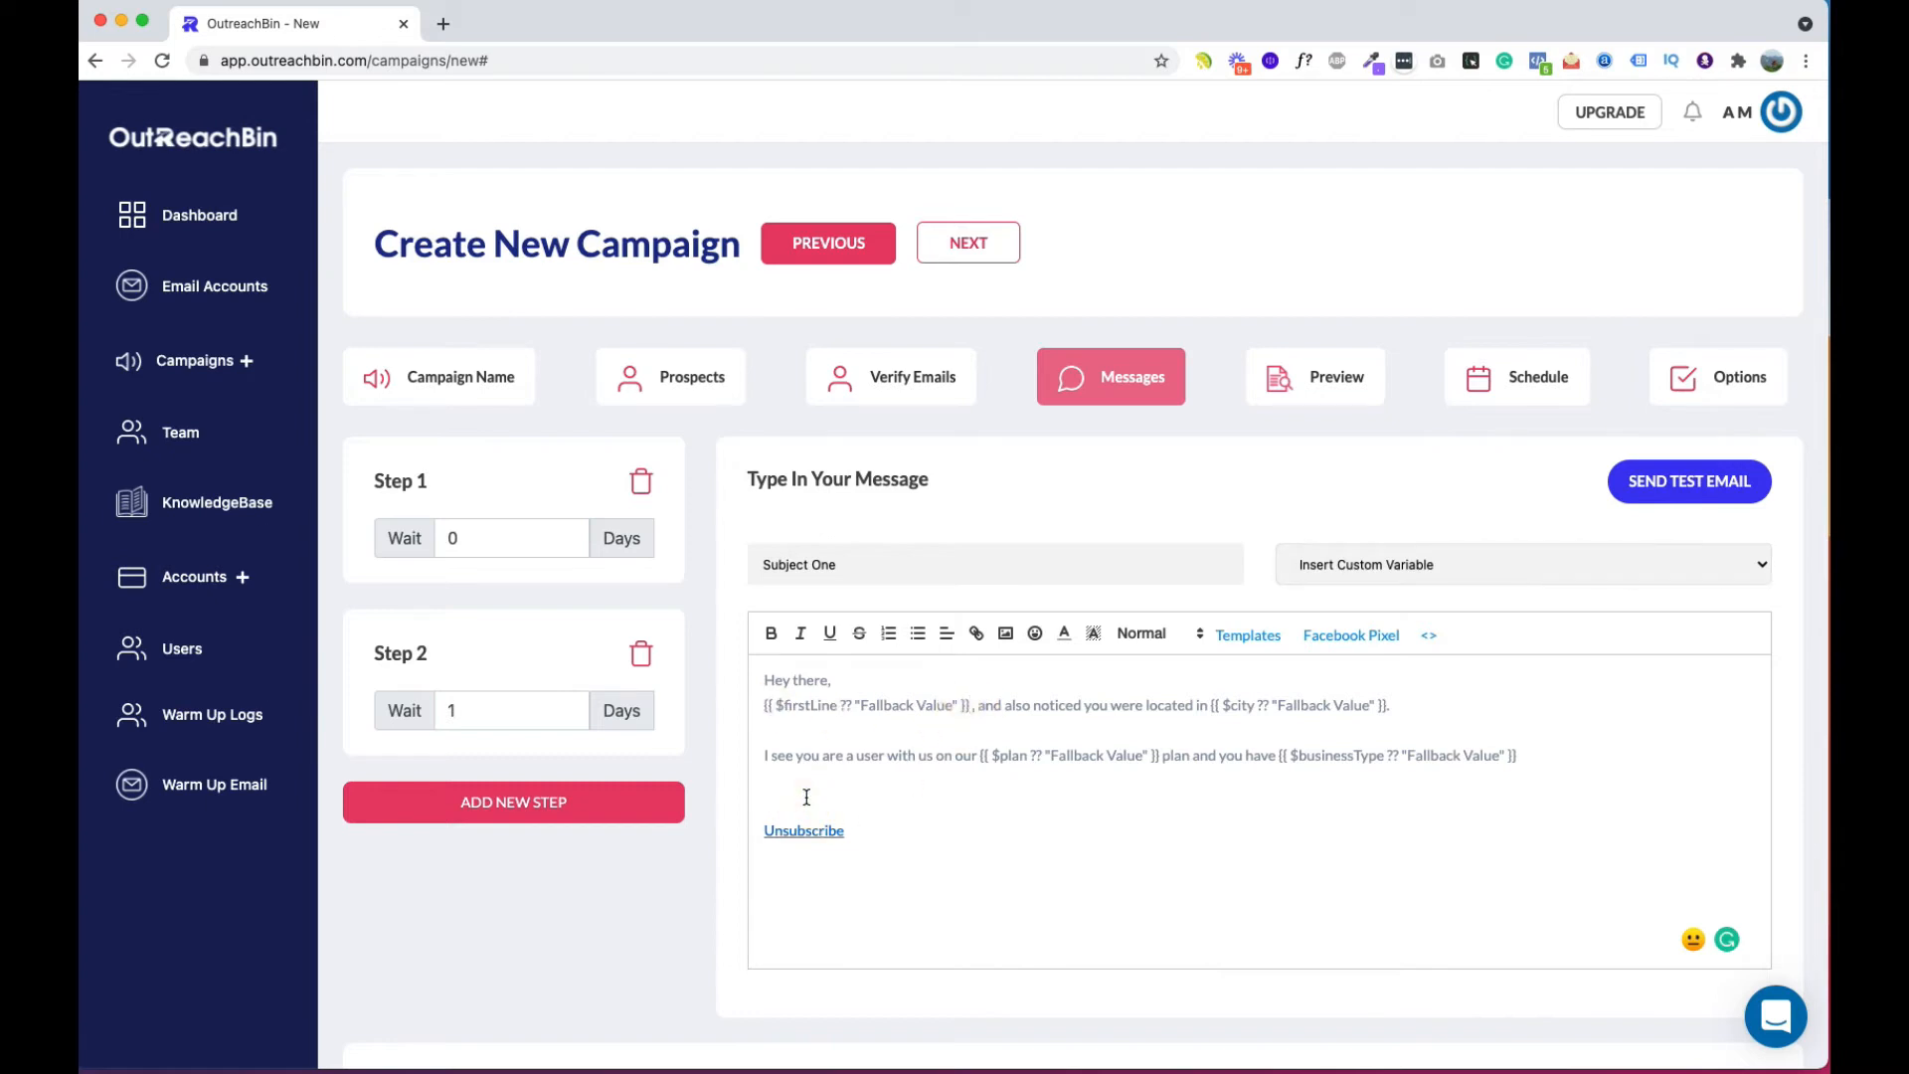
pyautogui.moveTo(831, 680); pyautogui.dragTo(792, 682)
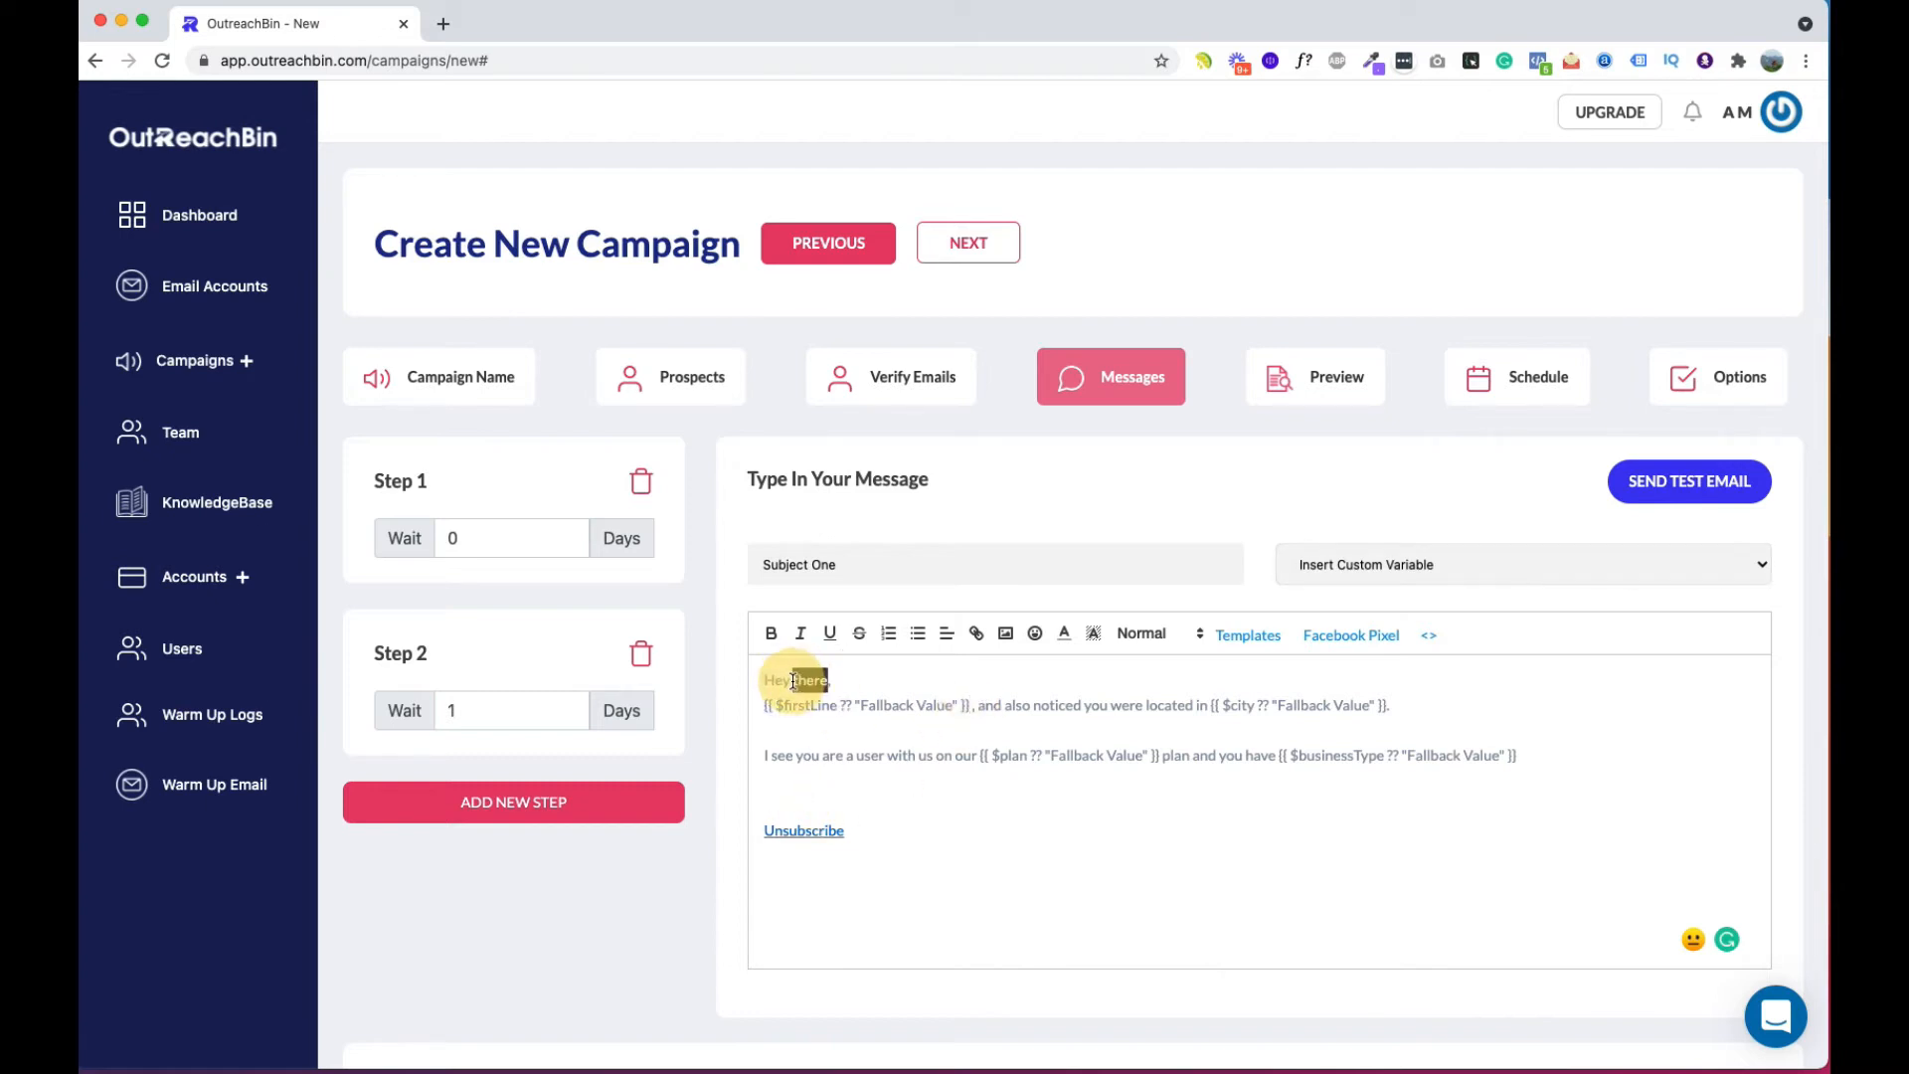
pyautogui.press('BackSpace')
pyautogui.click(1397, 574)
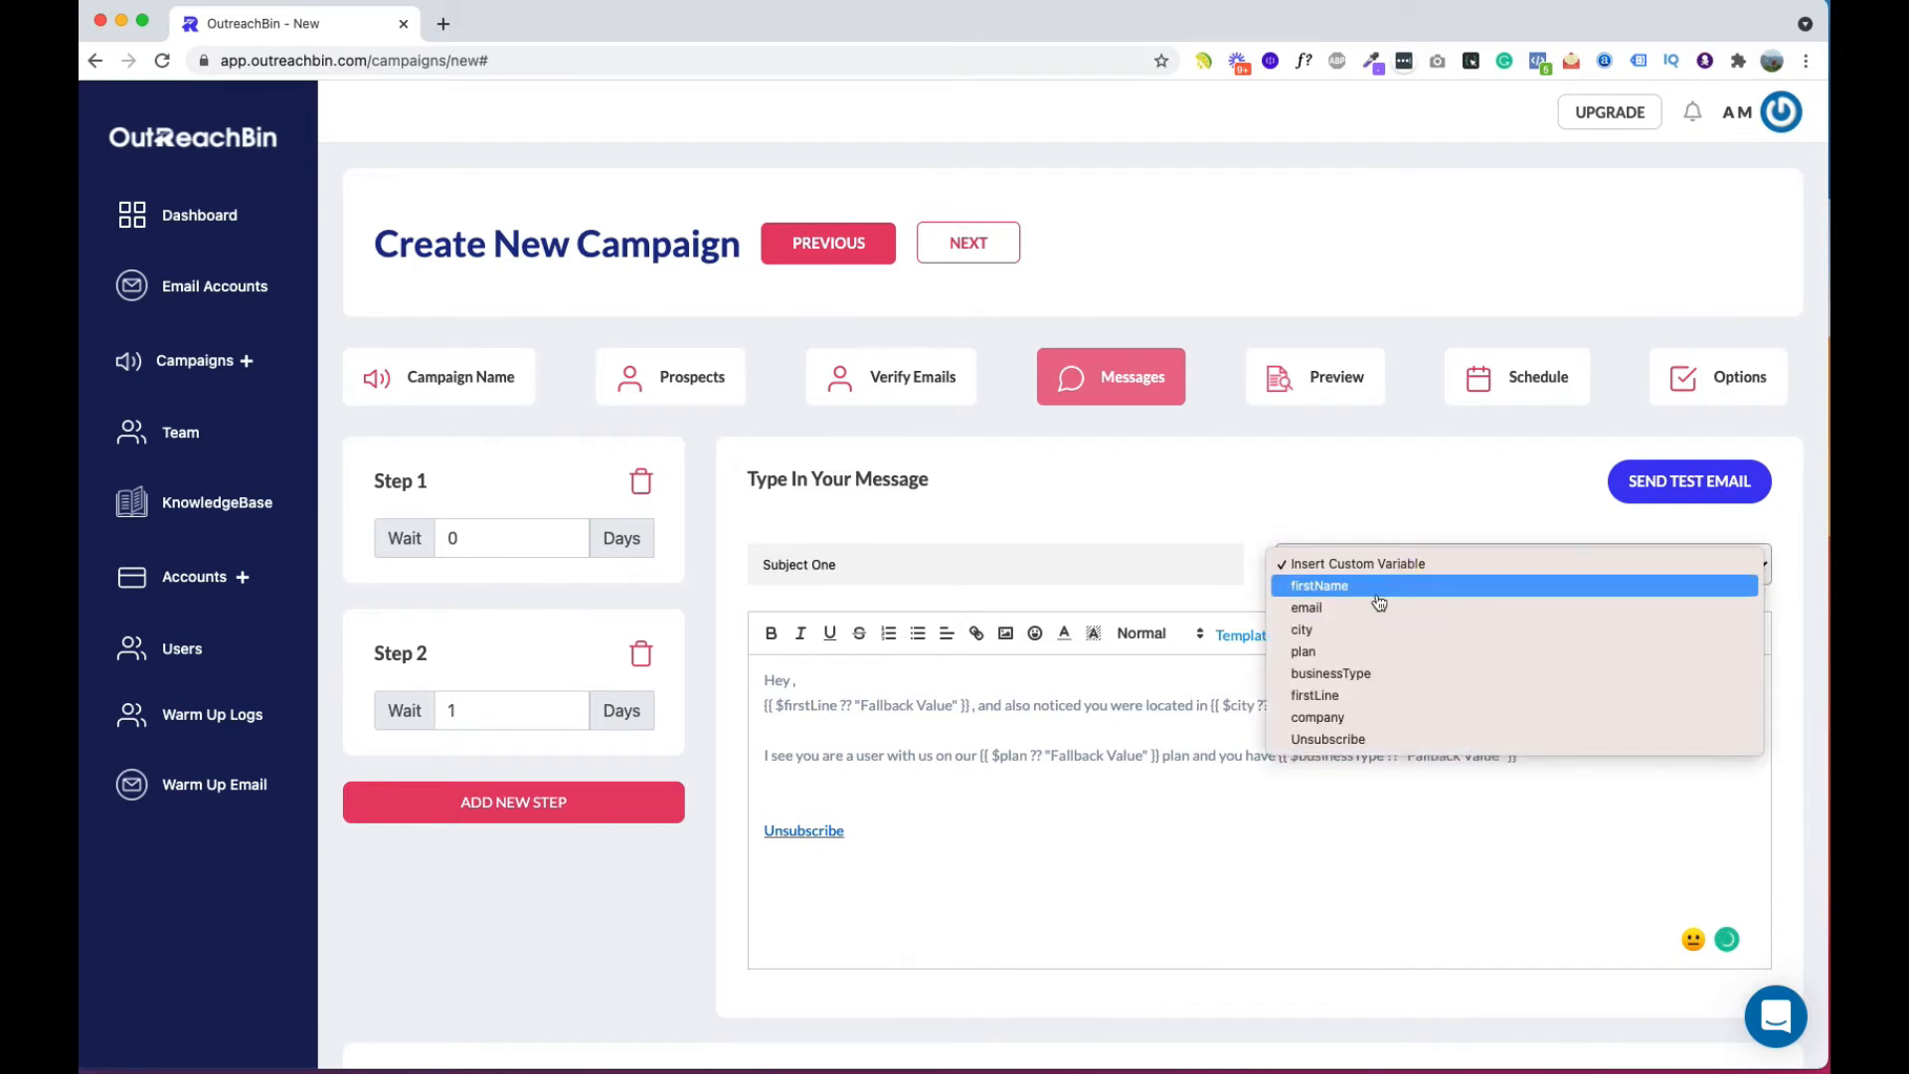
pyautogui.click(1396, 588)
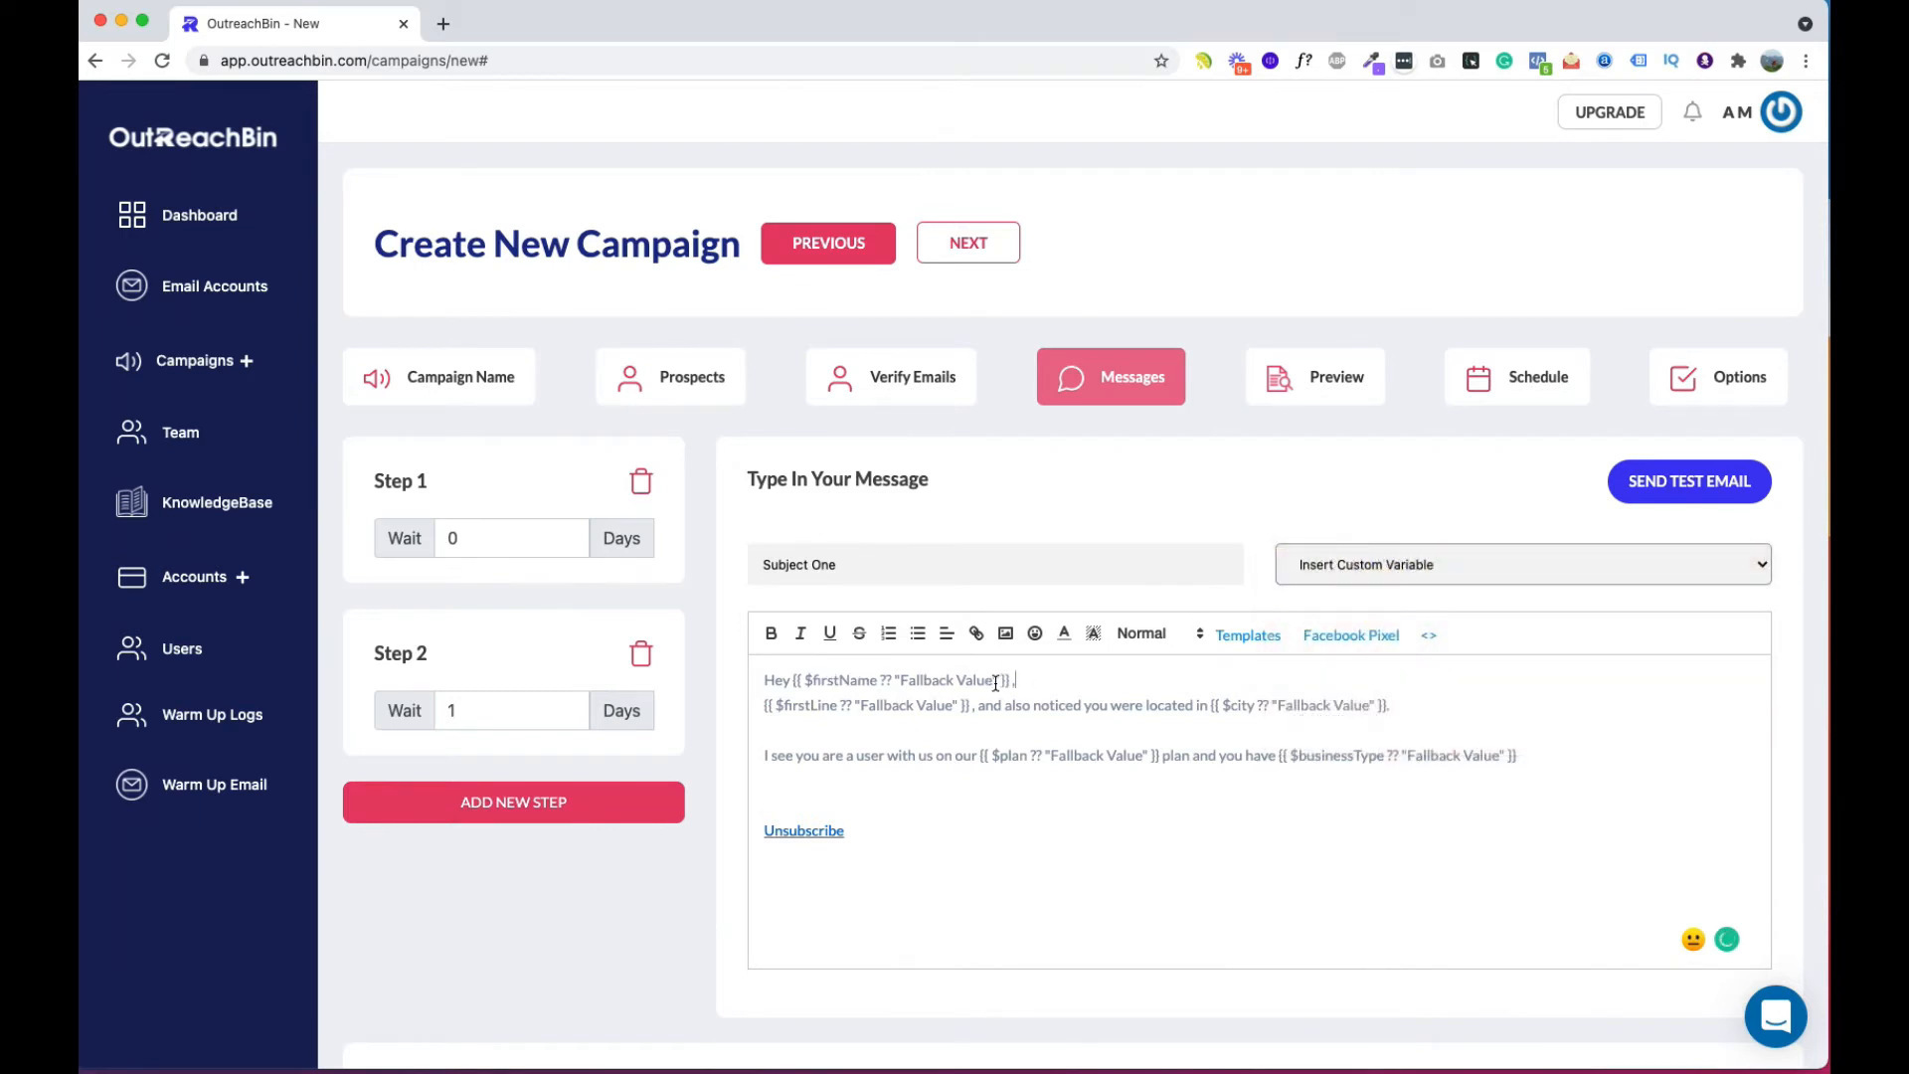
pyautogui.click(1028, 683)
pyautogui.press('Return')
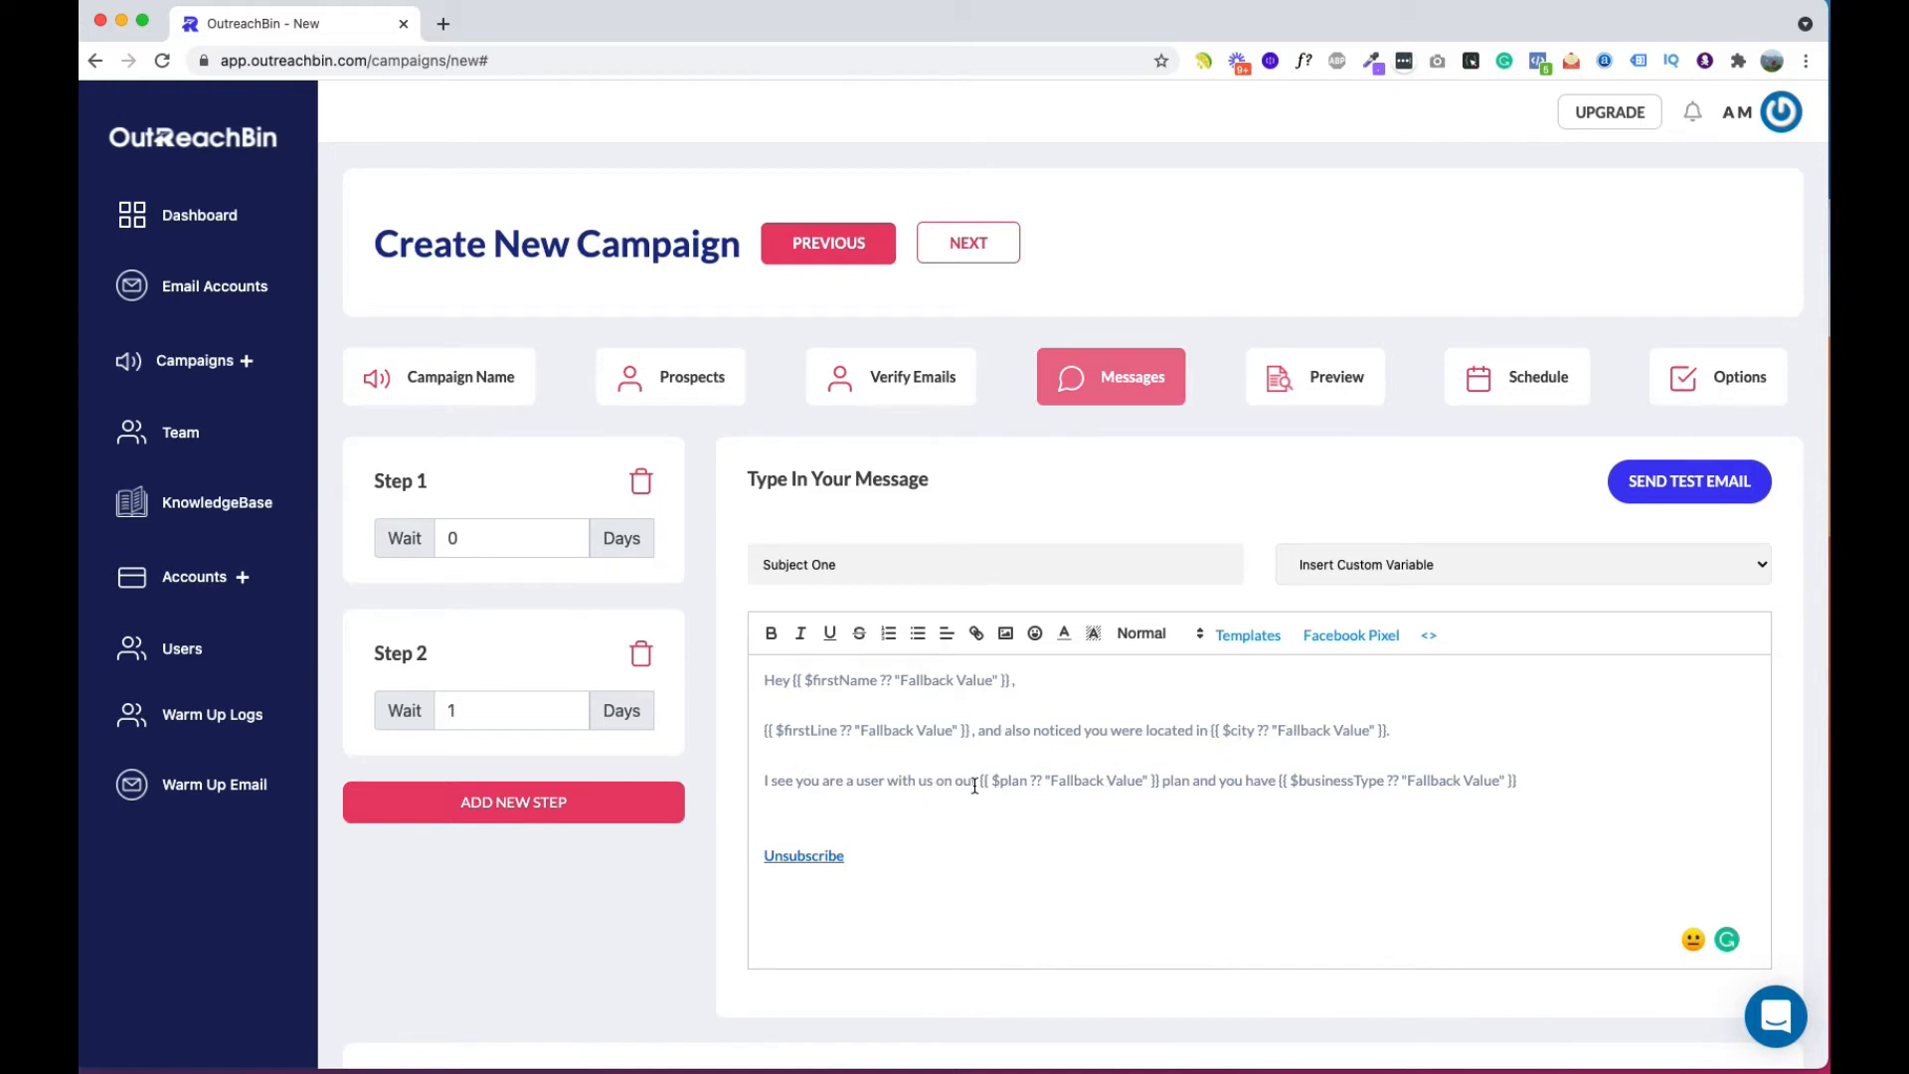
# Step: Insert "an" before the businessType variable and add the closing "Thanks," above the unsubscribe link
pyautogui.click(1280, 781)
pyautogui.write('an ')
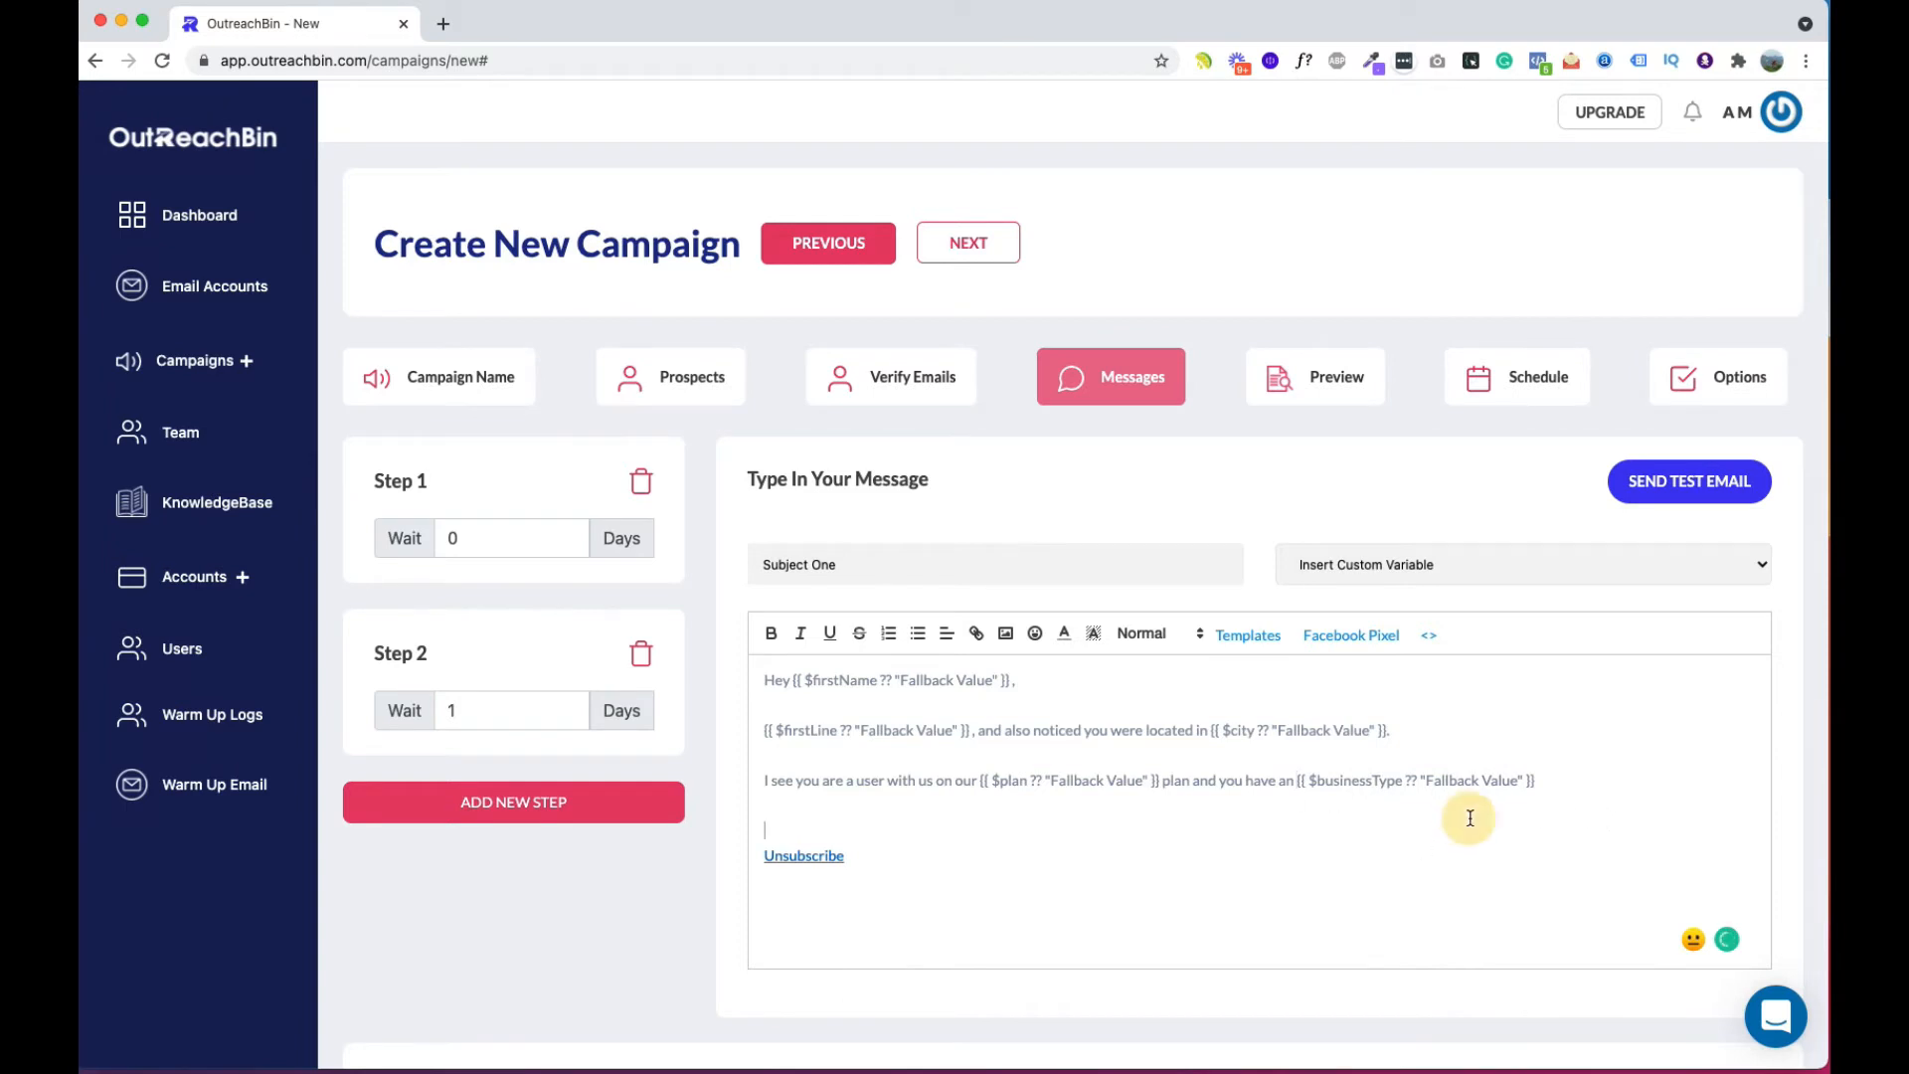
pyautogui.write('Thanks,')
pyautogui.press('Return')
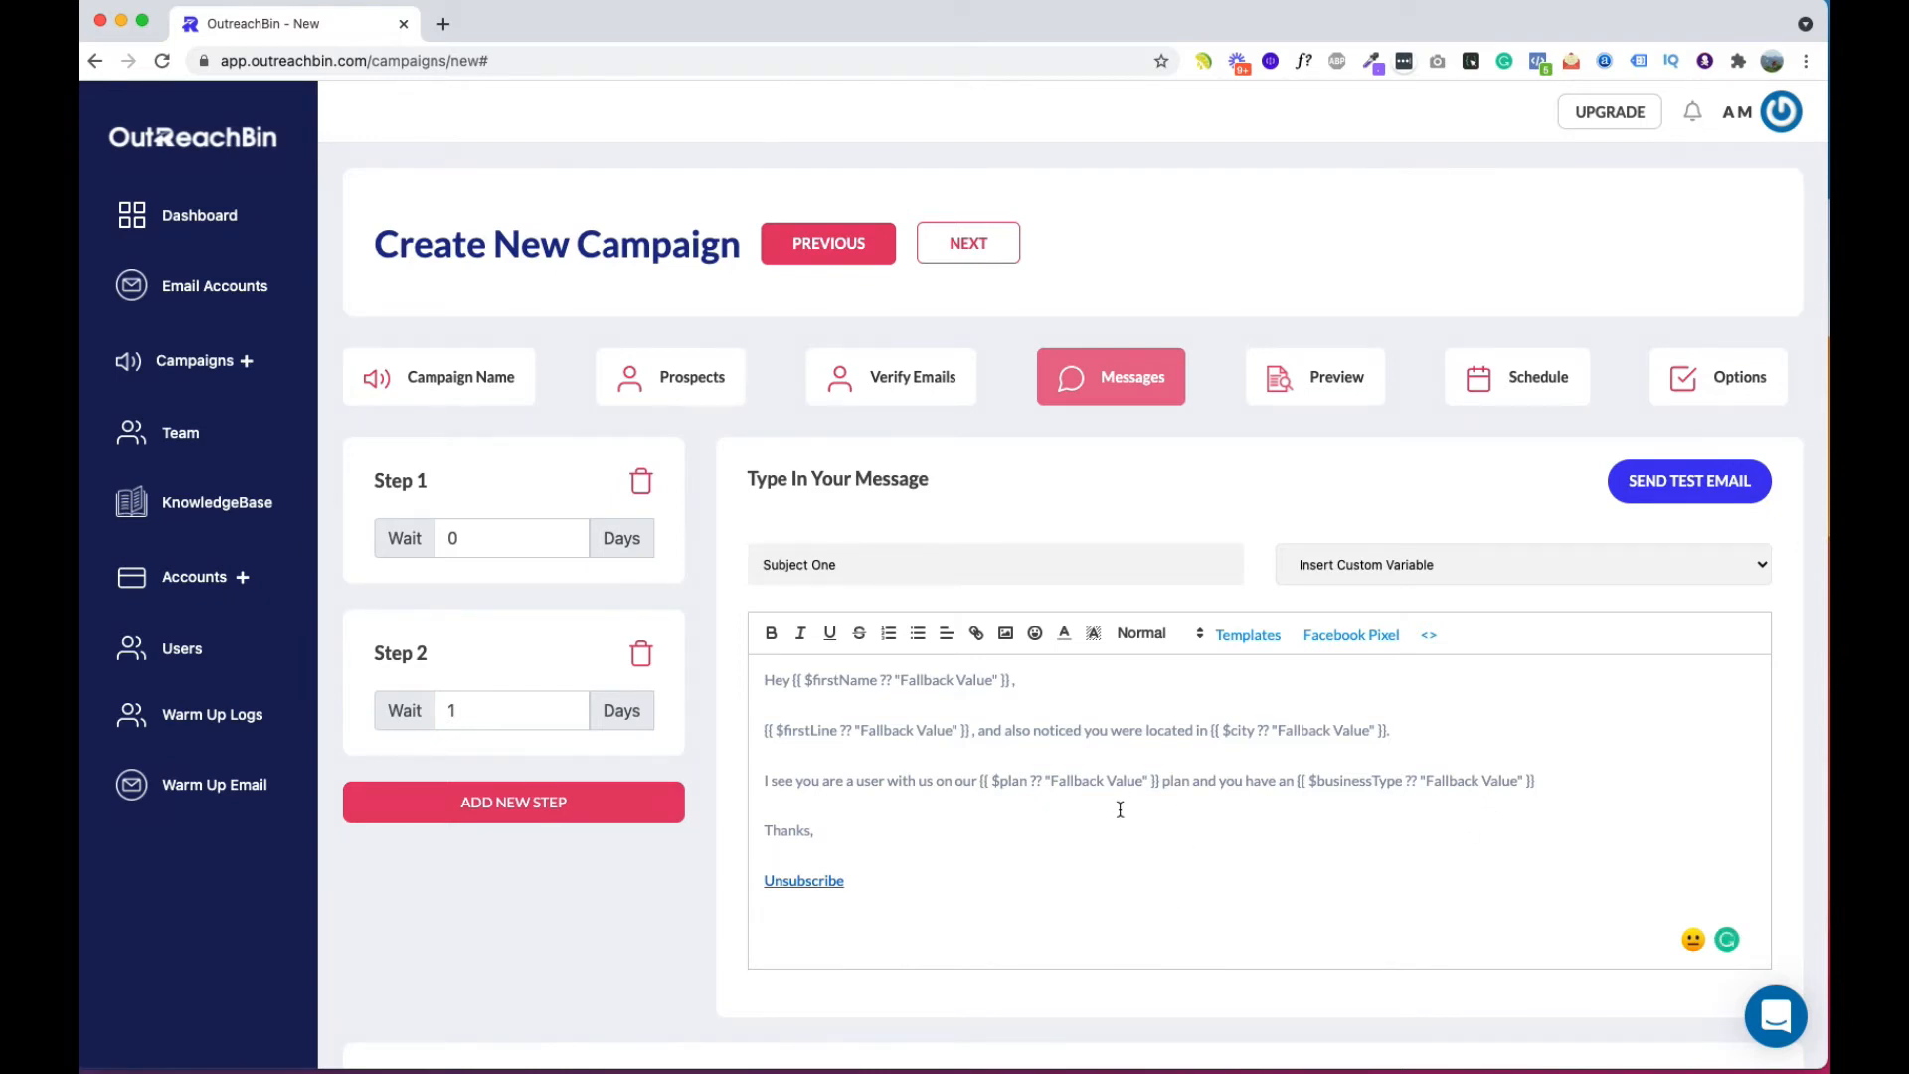
# Step: Preview the campaign and check the personalised Step 1 and Step 2 messages for the first prospect
pyautogui.click(1348, 384)
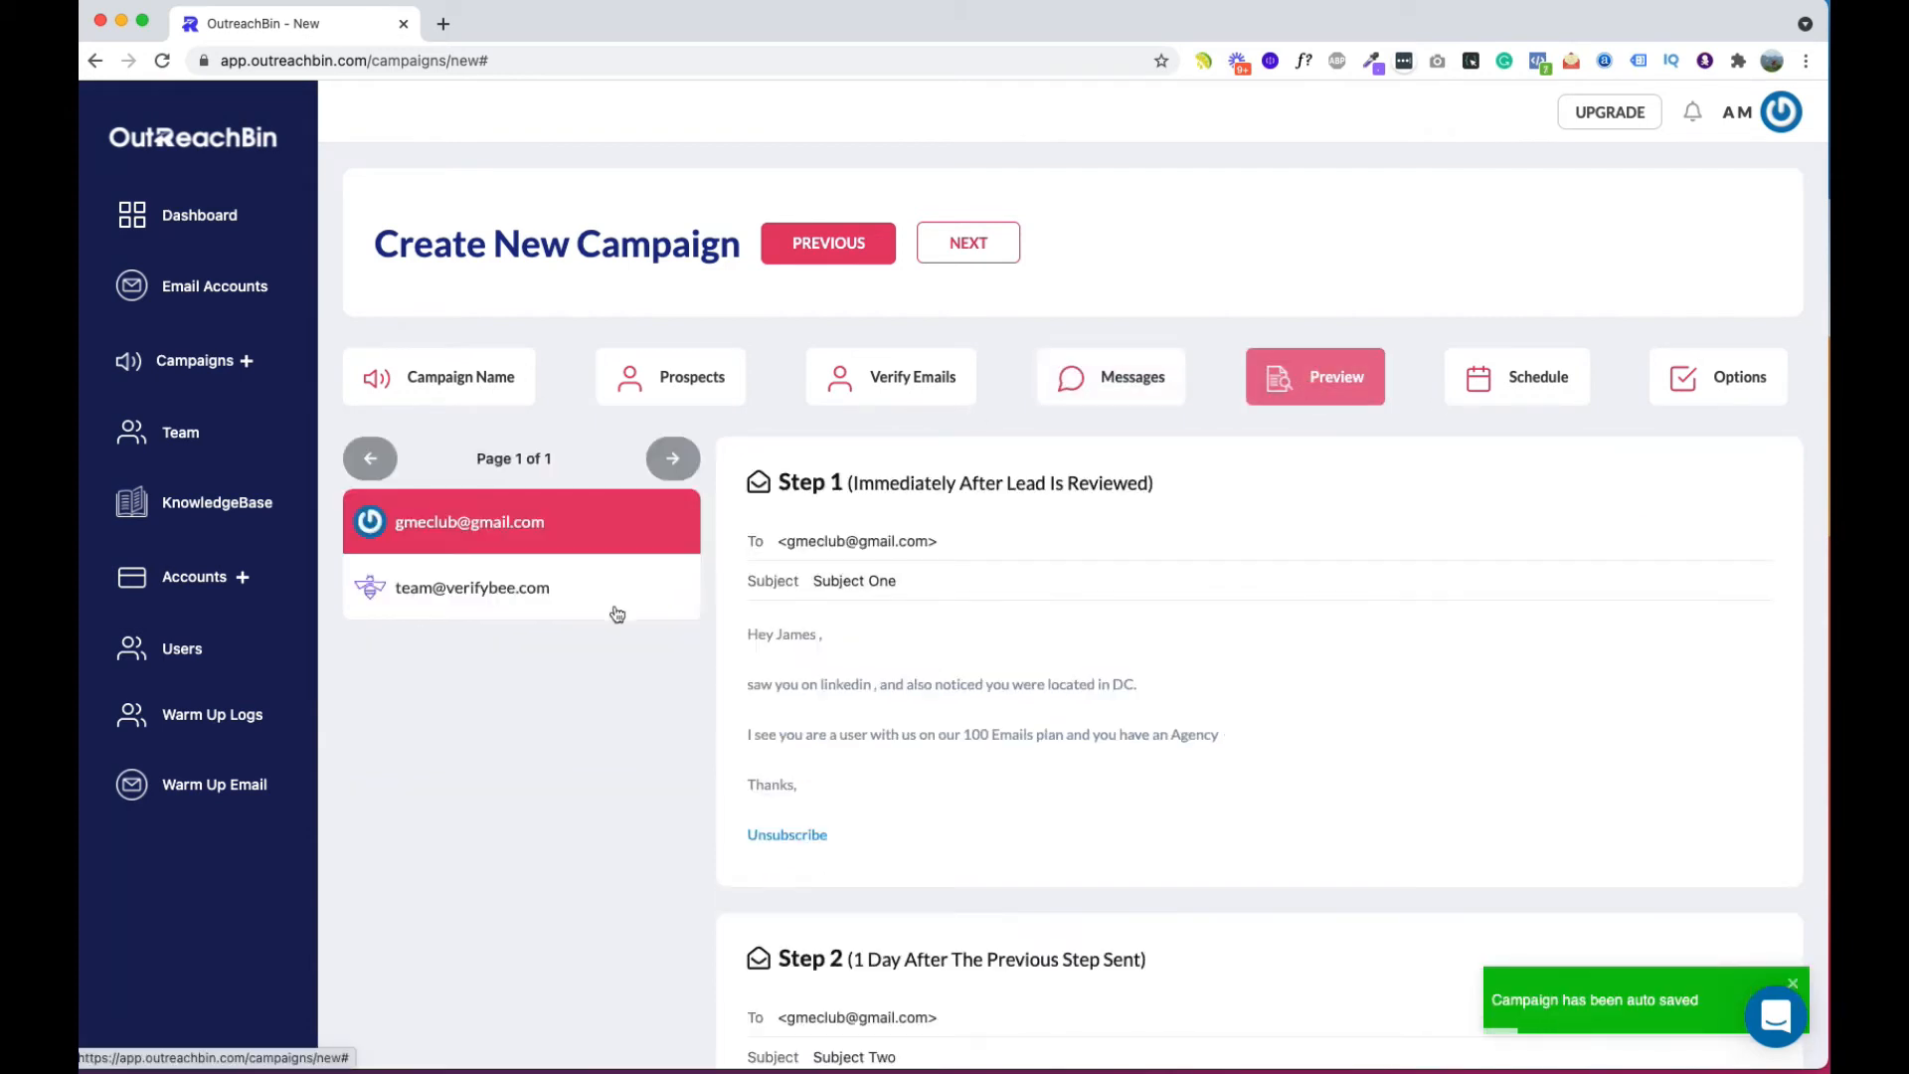
pyautogui.moveTo(748, 635); pyautogui.dragTo(830, 639)
pyautogui.moveTo(748, 685); pyautogui.dragTo(1154, 716)
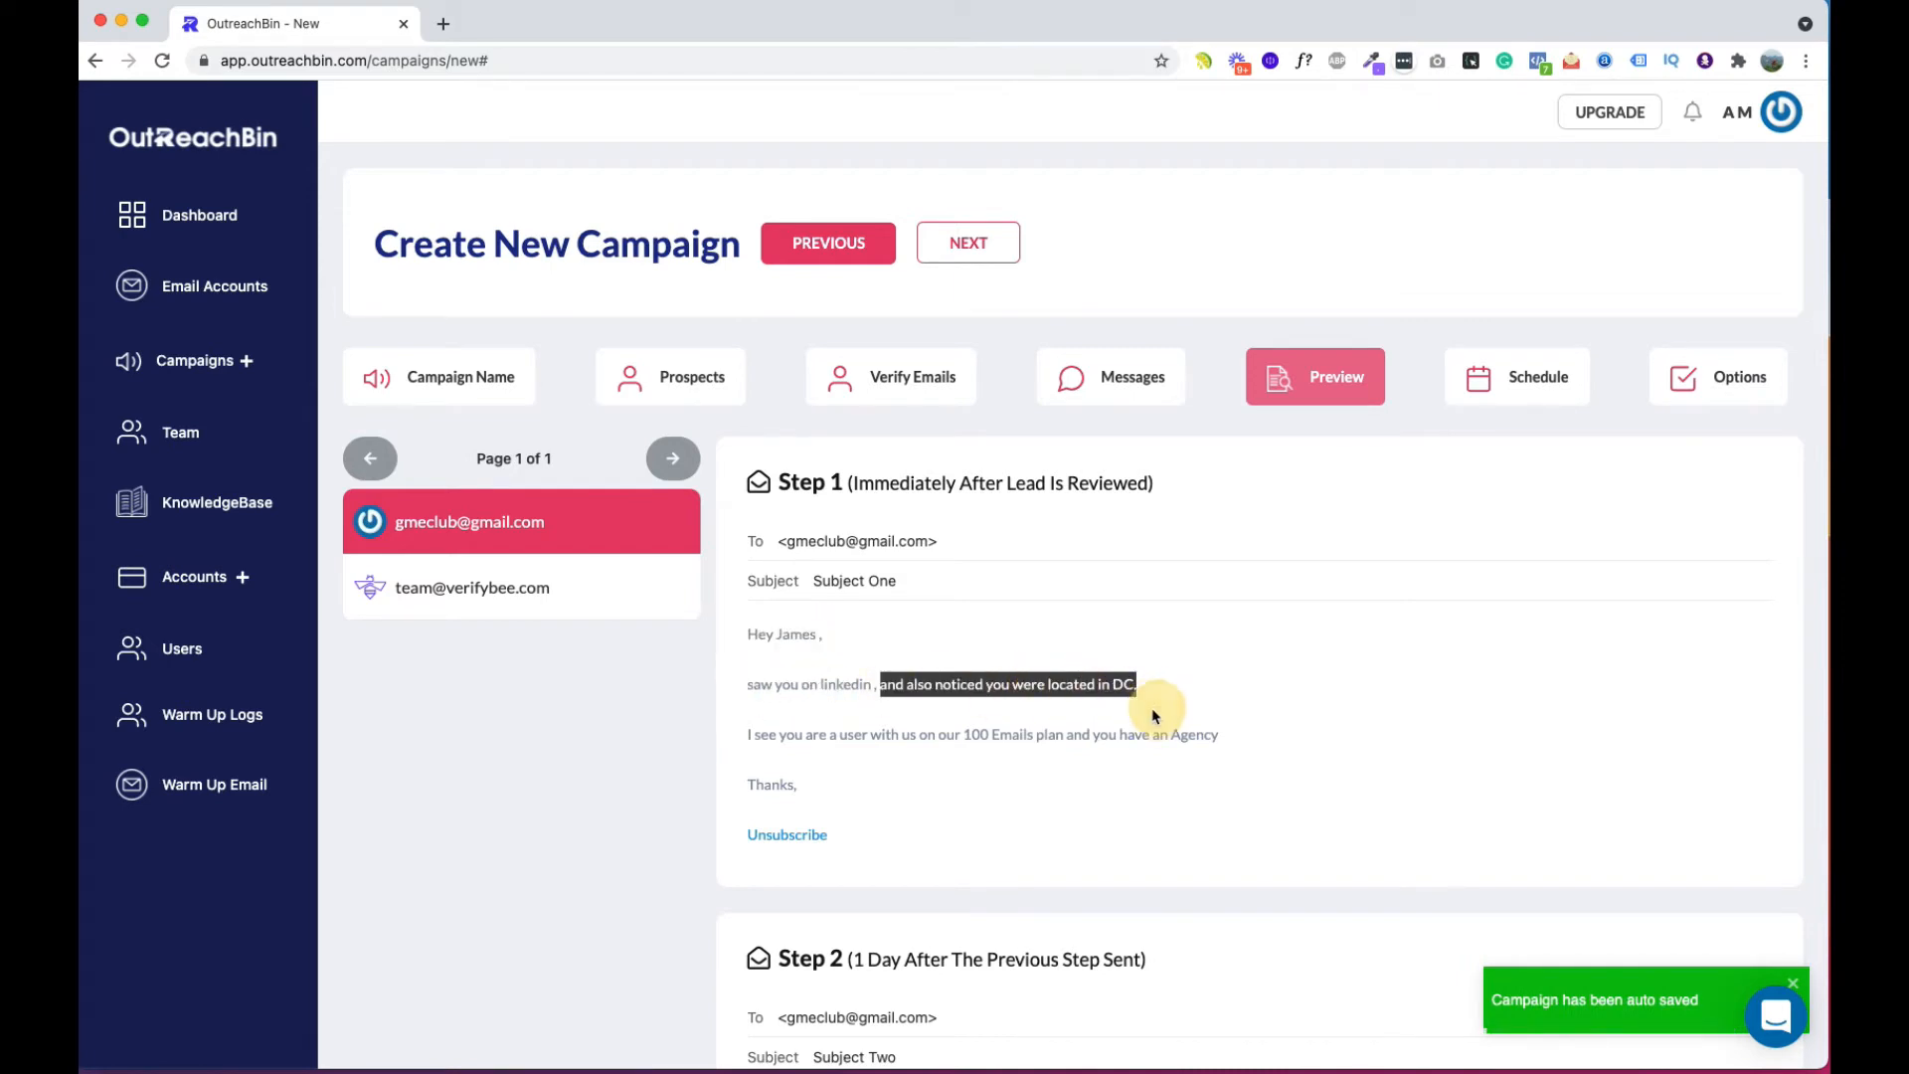
pyautogui.click(1041, 762)
pyautogui.moveTo(1117, 756); pyautogui.dragTo(1257, 761)
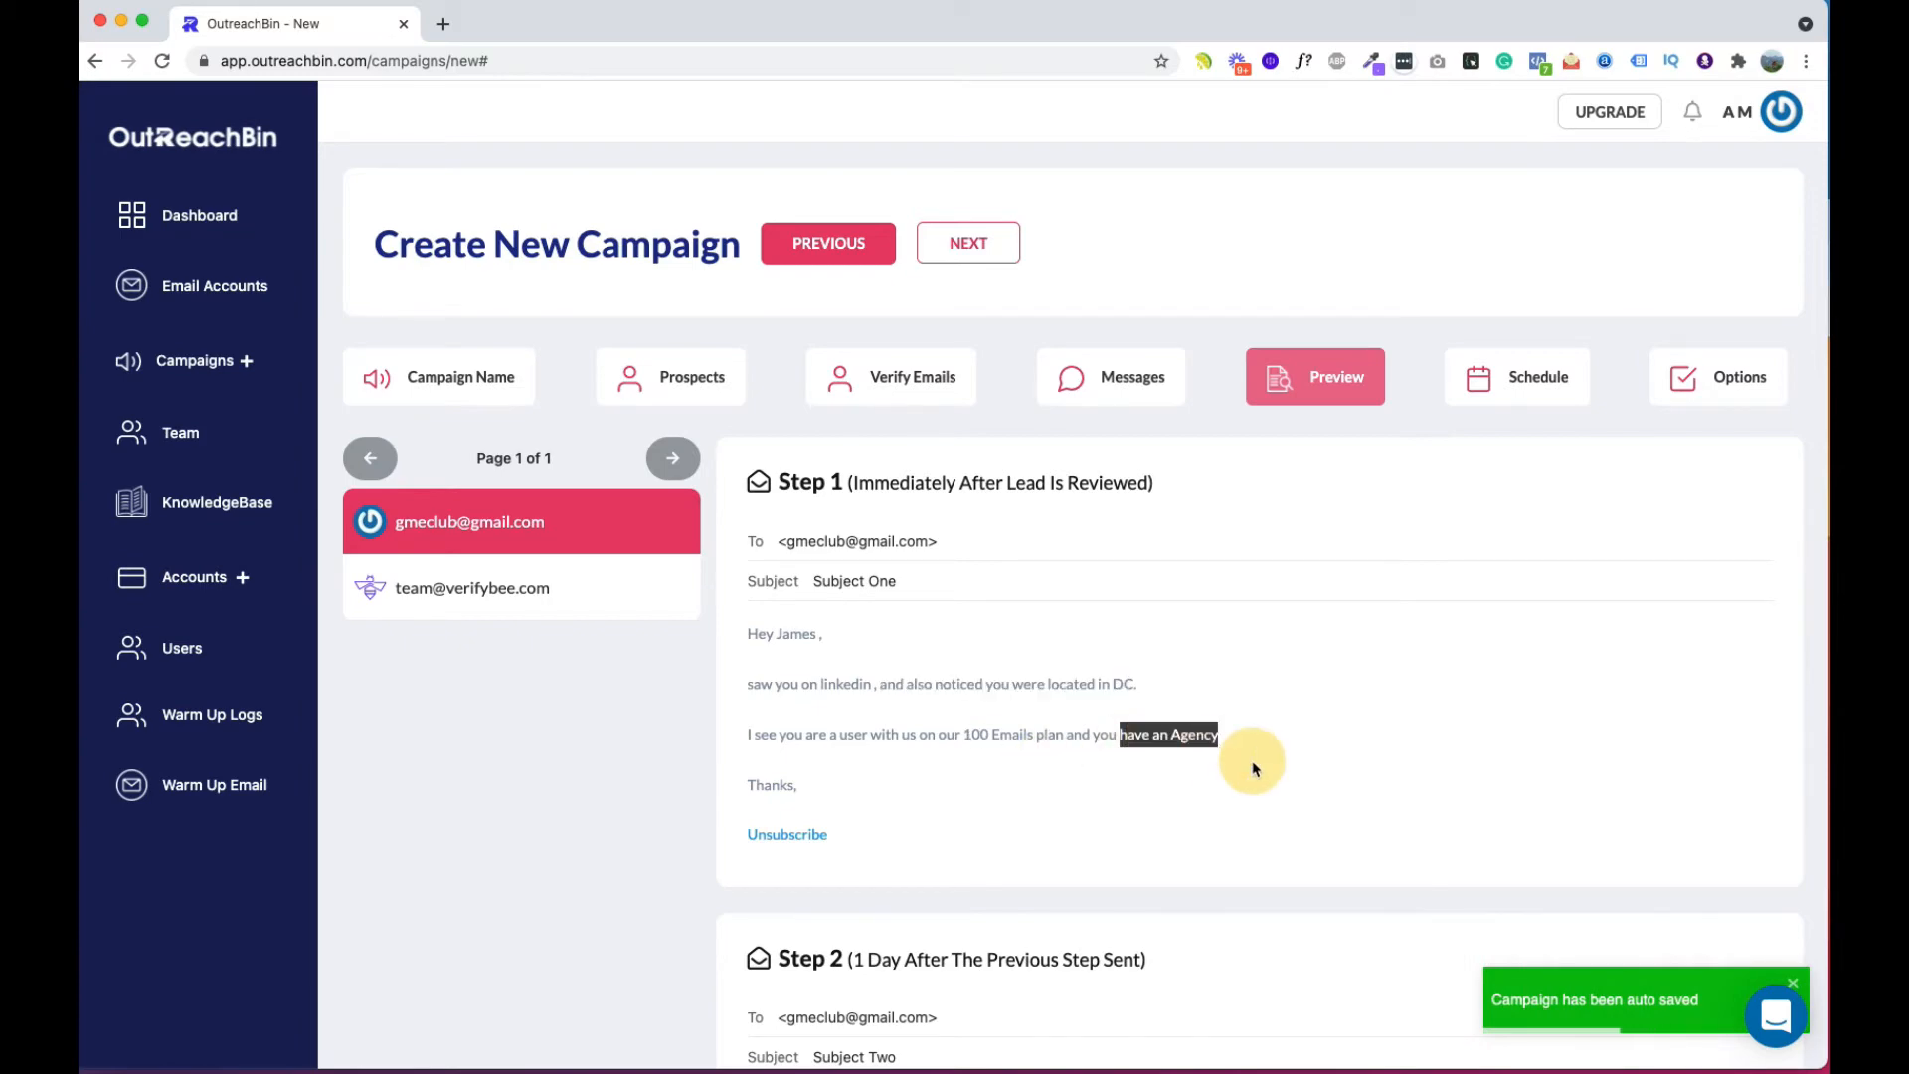
pyautogui.click(1163, 760)
pyautogui.scroll(-3, 1164, 761)
pyautogui.scroll(1, 1164, 761)
pyautogui.scroll(-1, 1163, 761)
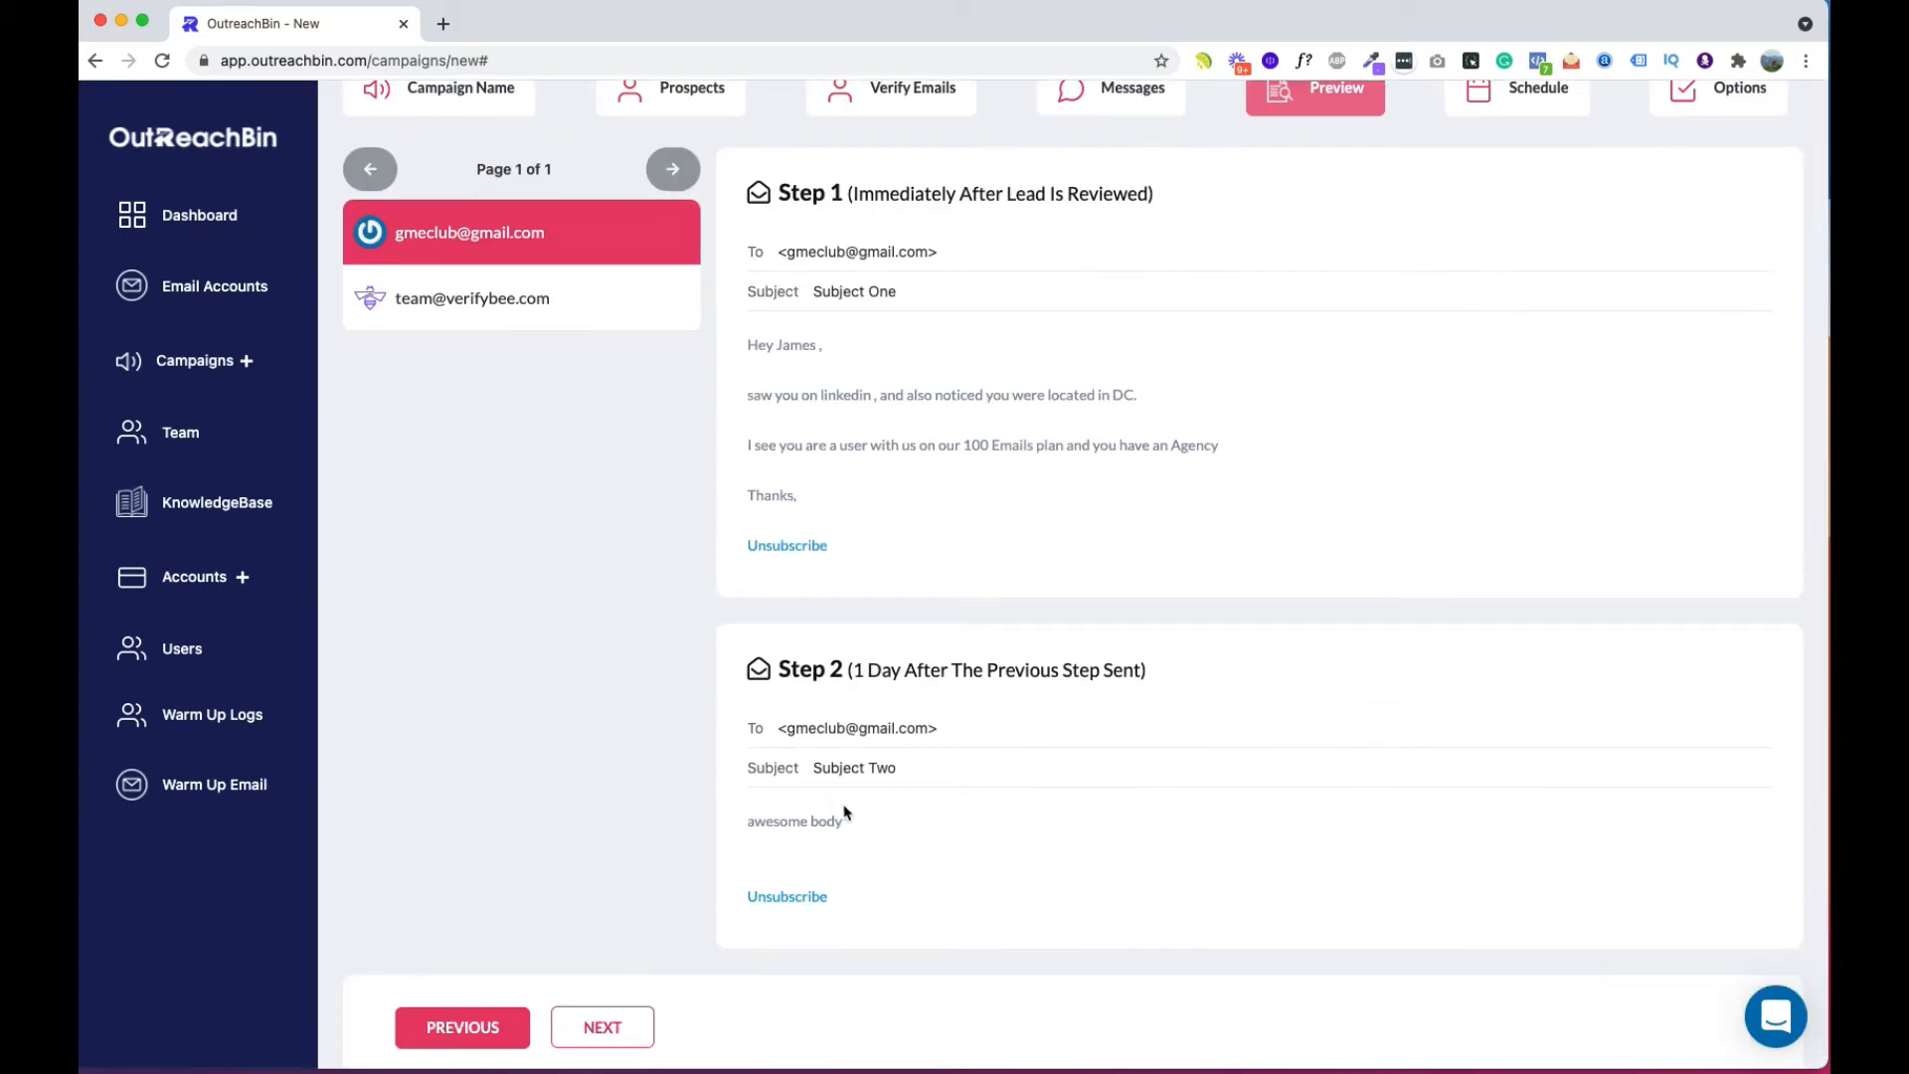
pyautogui.moveTo(847, 813); pyautogui.dragTo(703, 822)
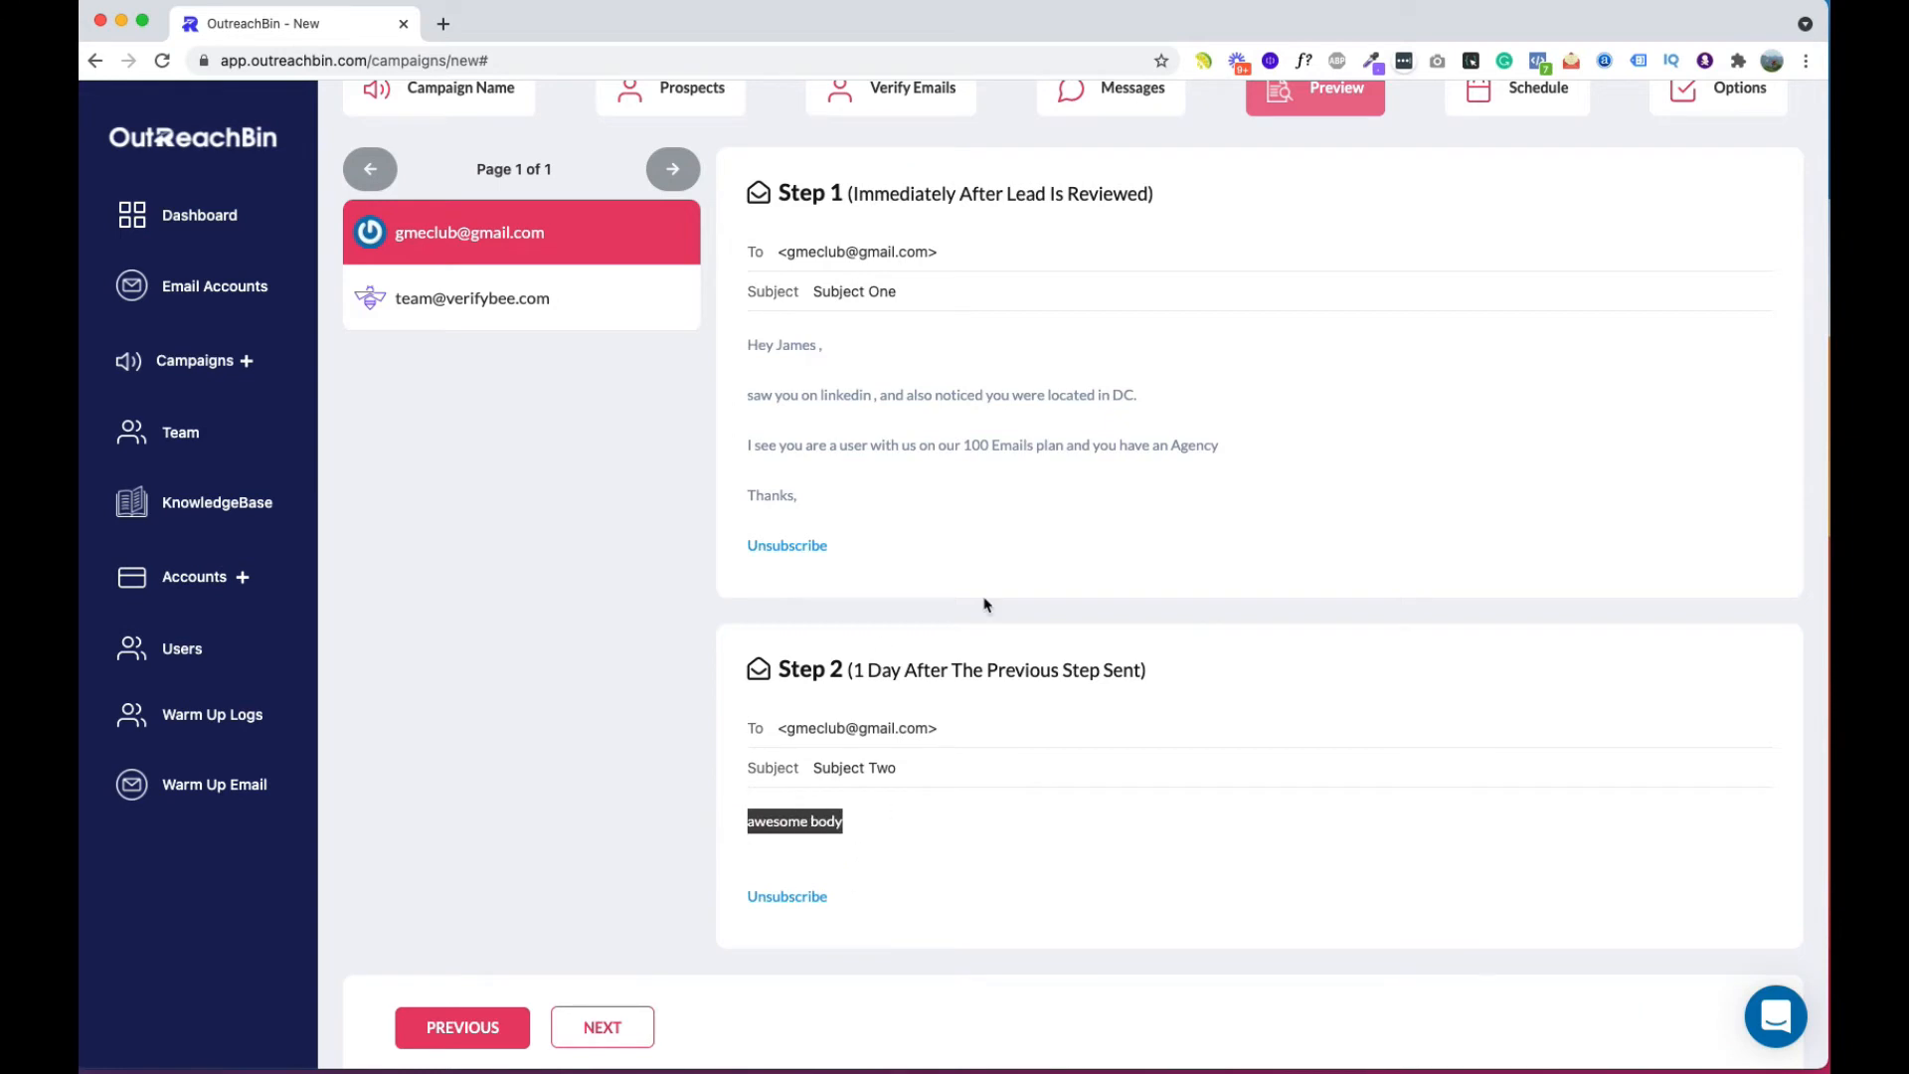
# Step: Preview the second prospect's emails and review the filled-in variables, both message bodies and the Step 1 subject
pyautogui.scroll(2, 984, 604)
pyautogui.click(595, 469)
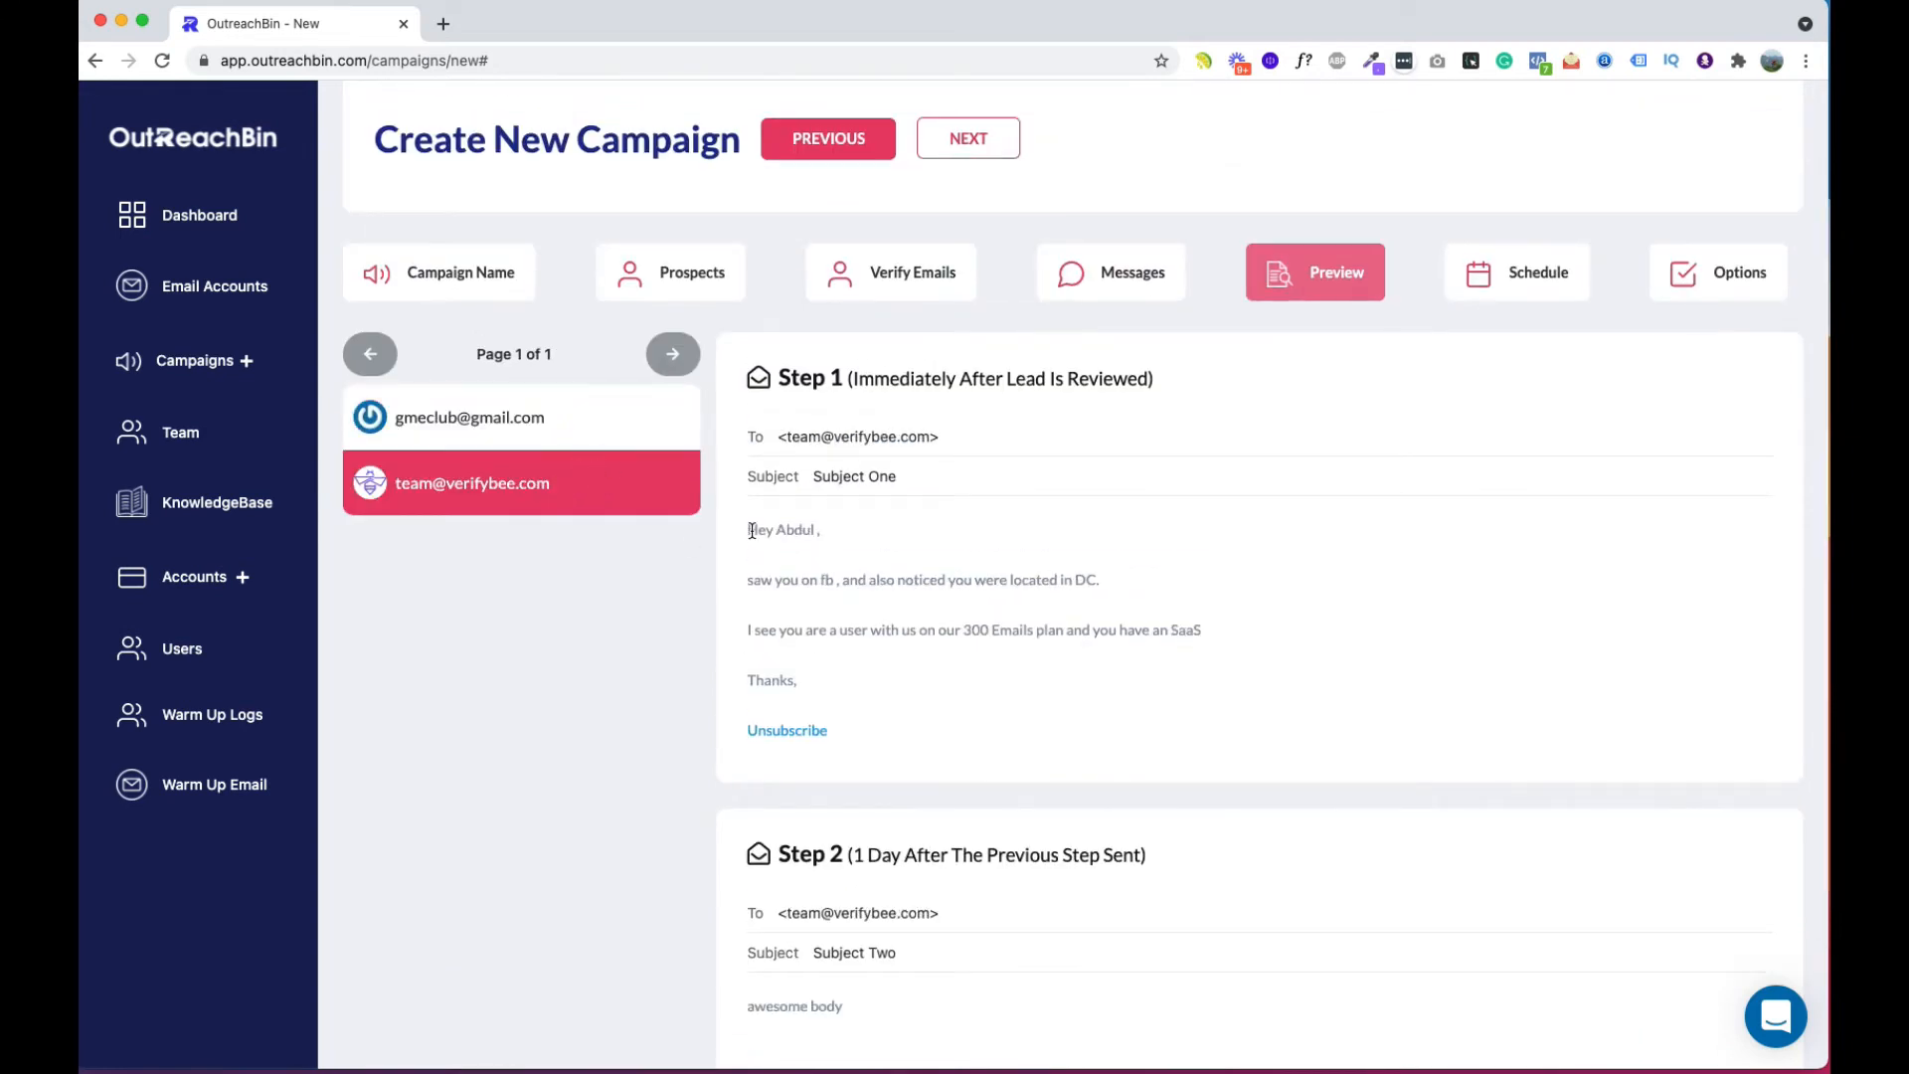
pyautogui.moveTo(752, 531); pyautogui.dragTo(843, 599)
pyautogui.click(906, 576)
pyautogui.moveTo(963, 629); pyautogui.dragTo(1011, 631)
pyautogui.moveTo(1149, 641); pyautogui.dragTo(1236, 631)
pyautogui.scroll(-2, 924, 793)
pyautogui.hotkey('ctrl', 'a')
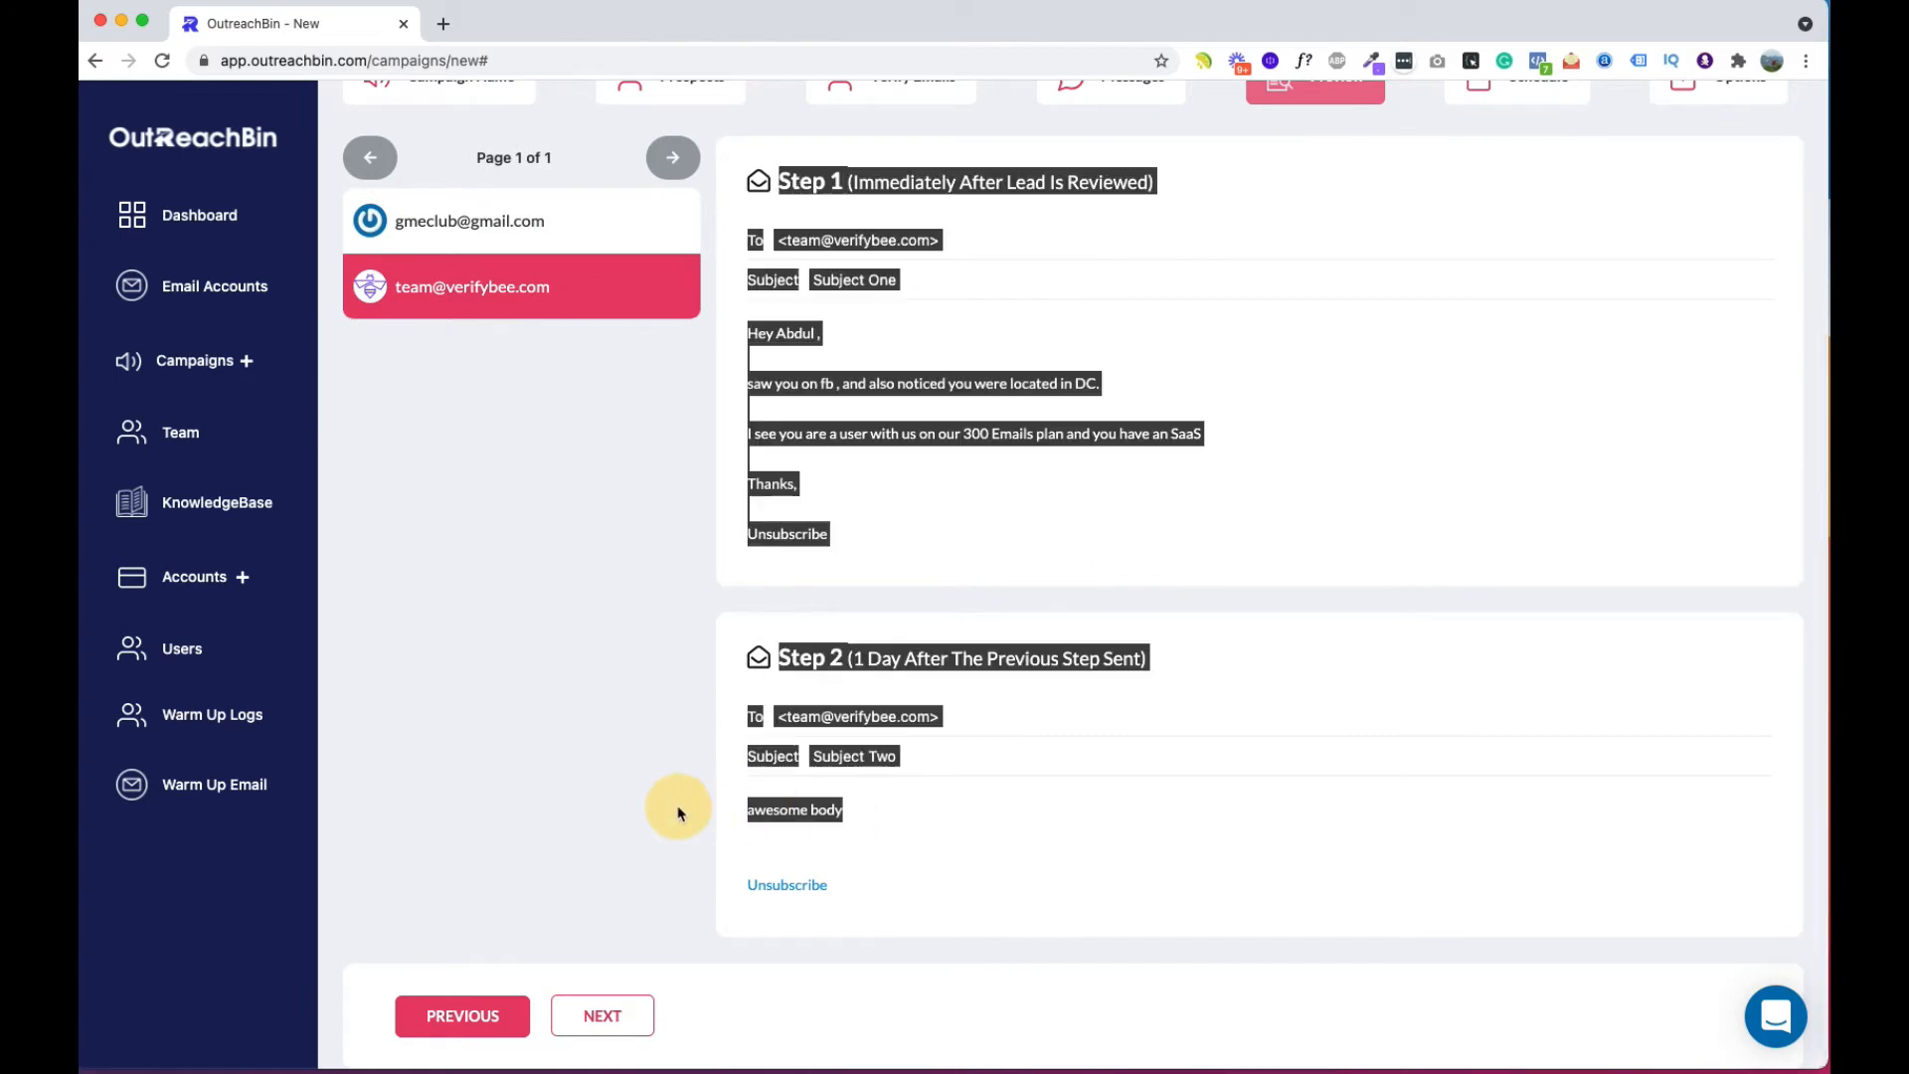
pyautogui.click(937, 800)
pyautogui.scroll(3, 937, 796)
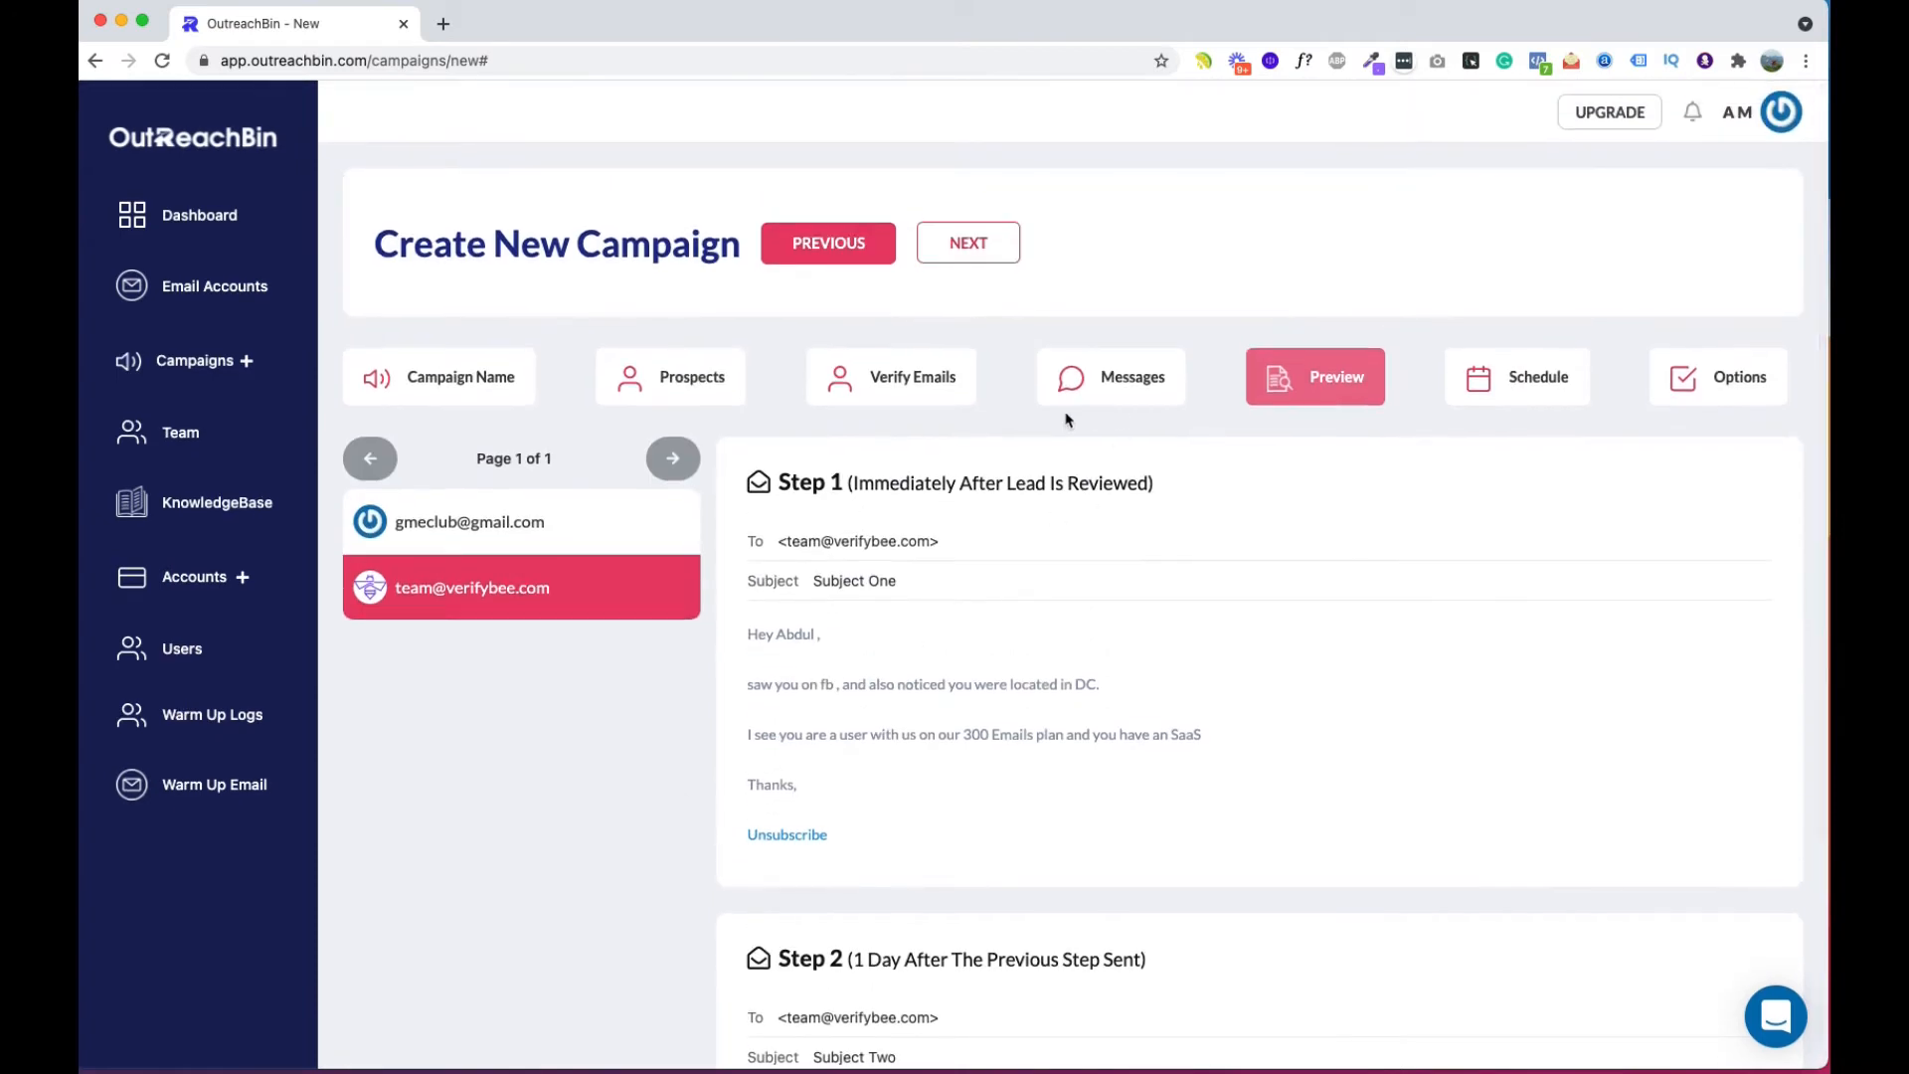
pyautogui.moveTo(920, 587); pyautogui.dragTo(811, 587)
pyautogui.scroll(-1, 808, 586)
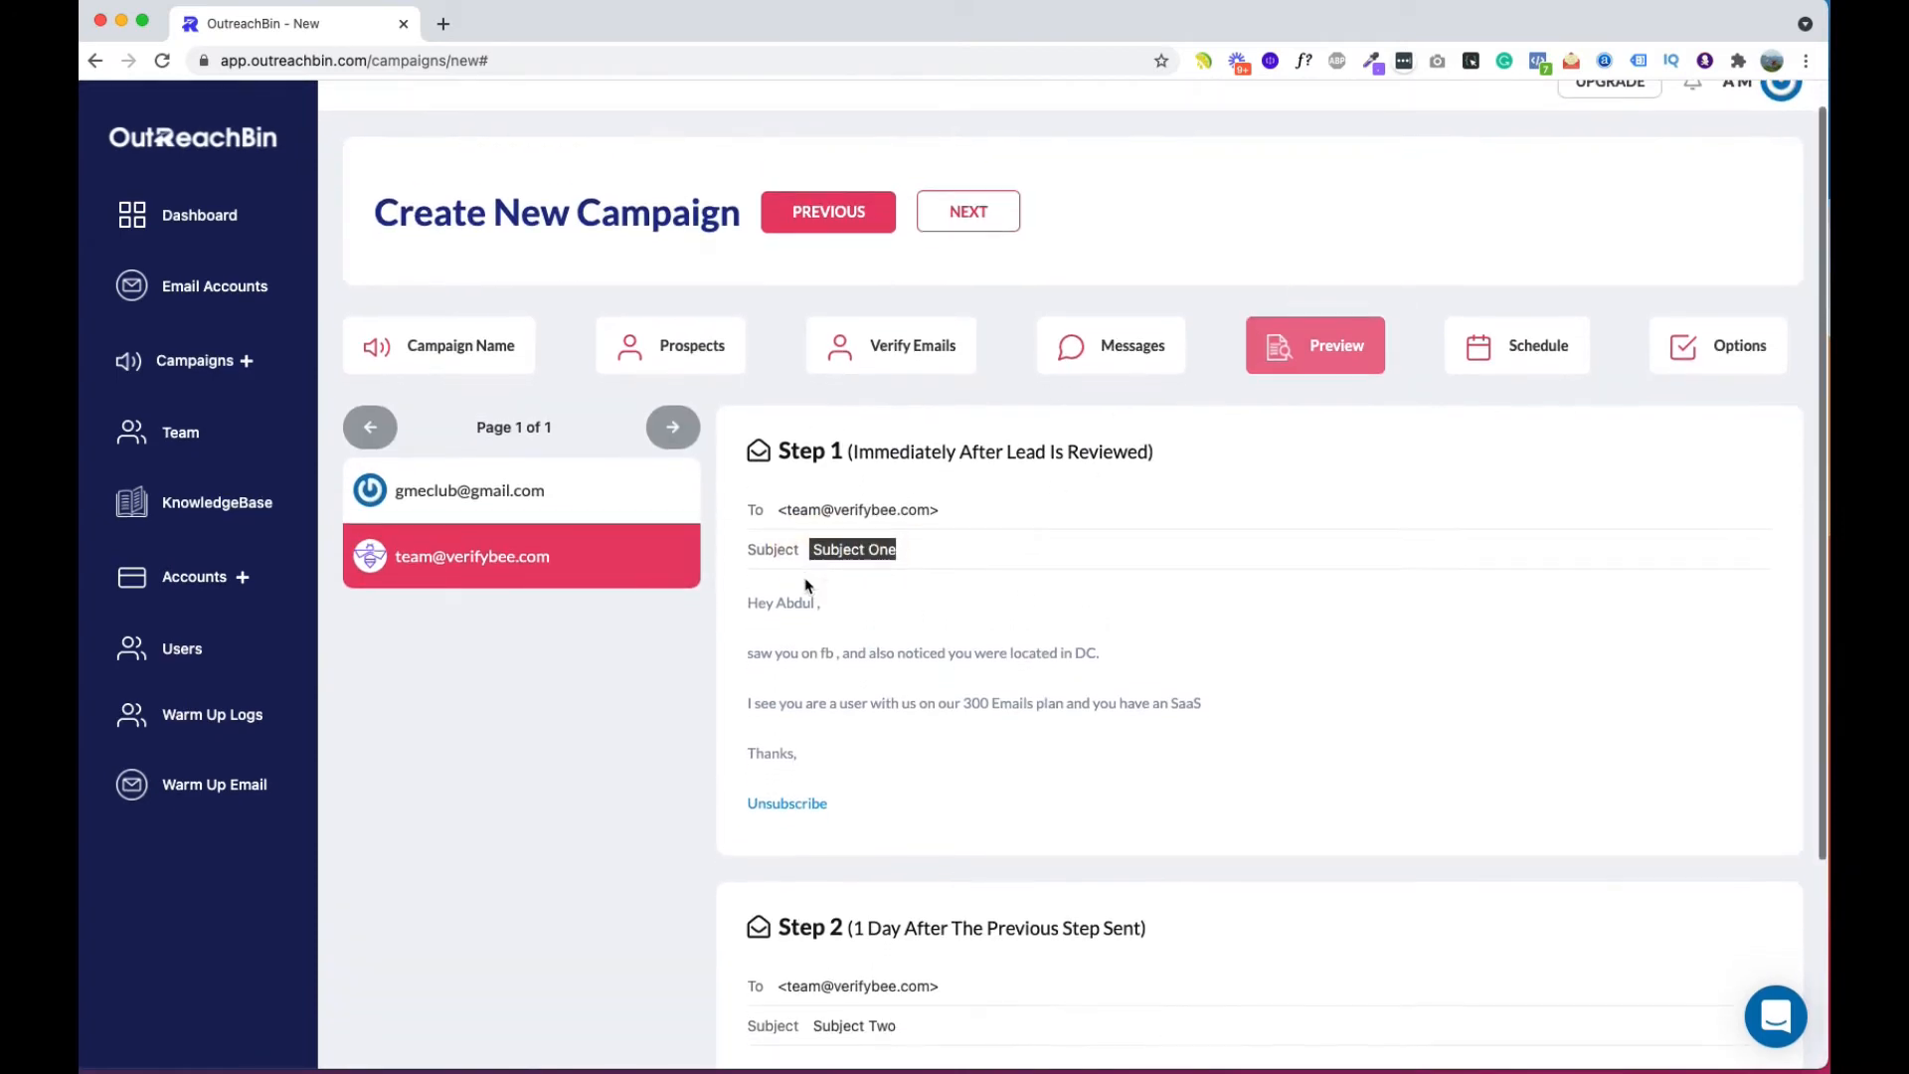
# Step: Return to the messages and change Step 1's subject to "{{ $firstName ?? "Fallback Value" }} + Outreachbin"
pyautogui.click(1110, 358)
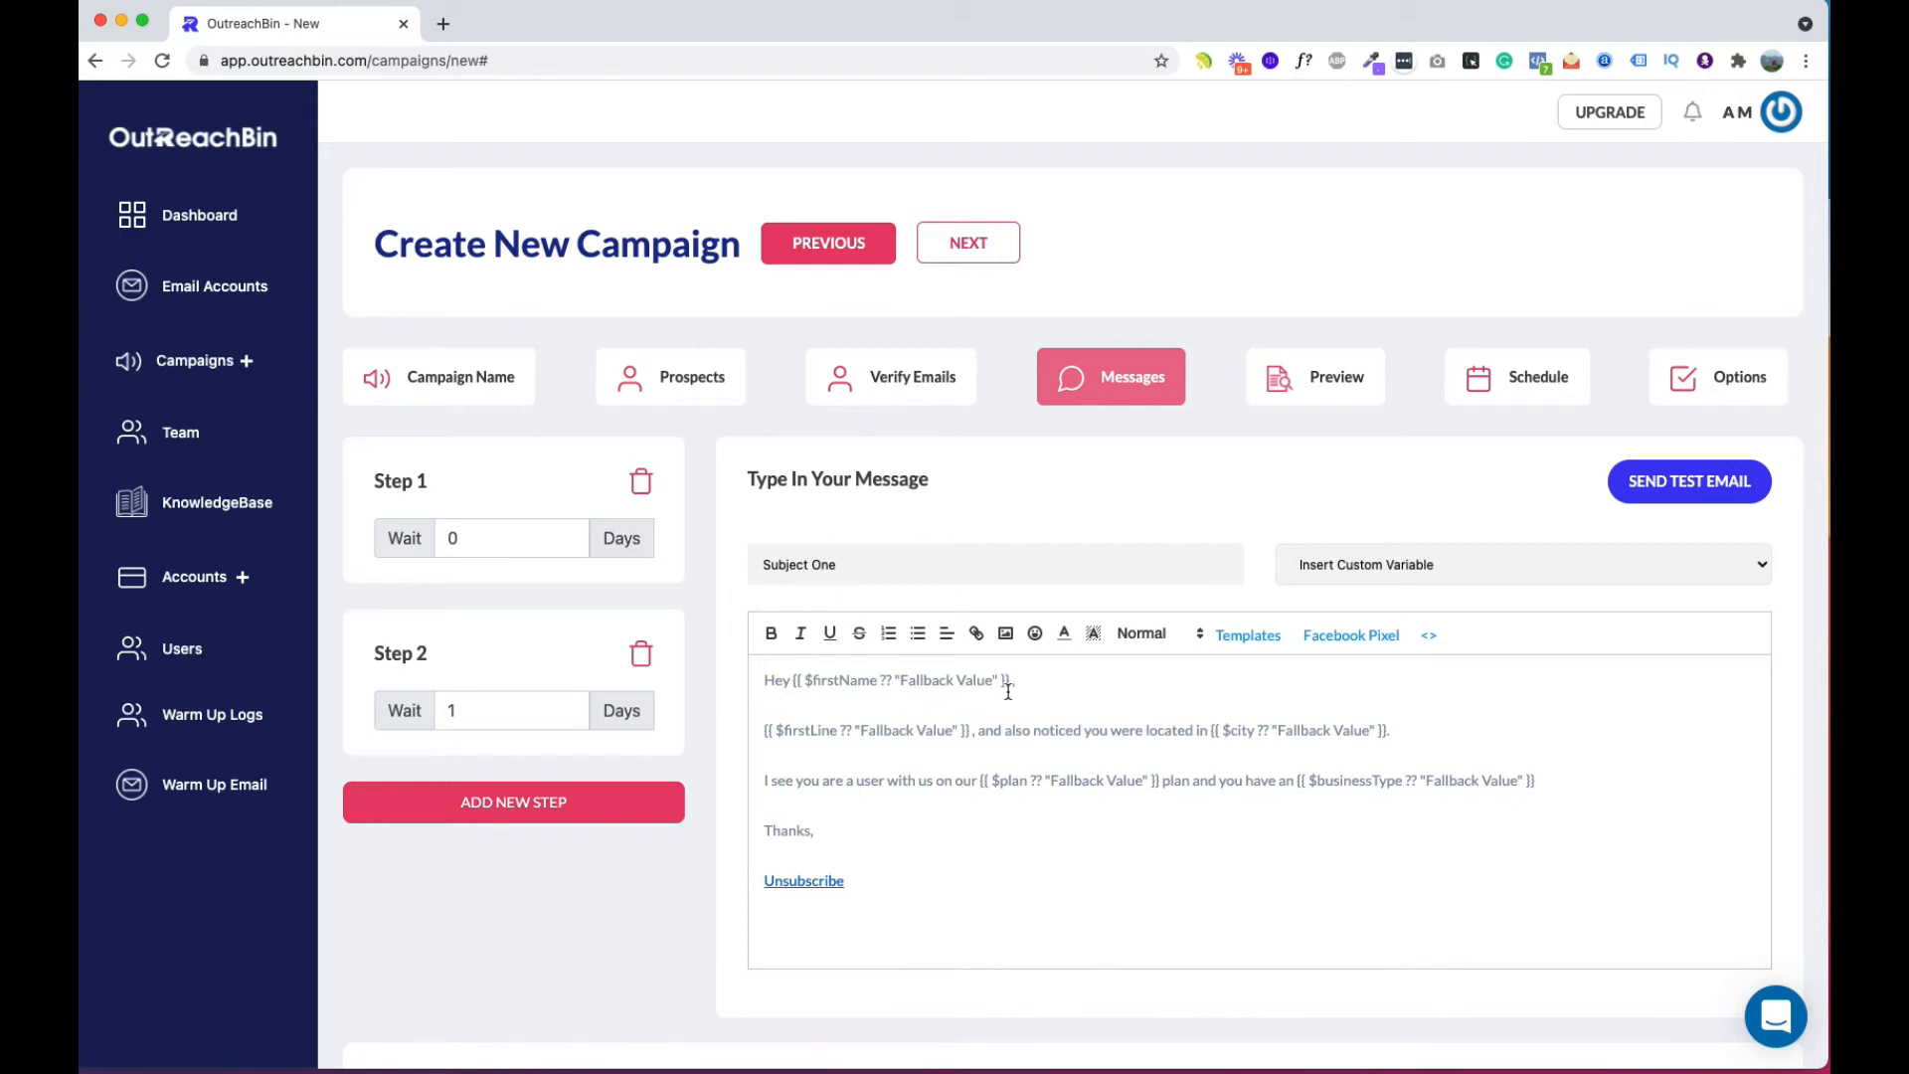
pyautogui.moveTo(1010, 680); pyautogui.dragTo(793, 680)
pyautogui.press('super+c')
pyautogui.moveTo(865, 564); pyautogui.dragTo(735, 576)
pyautogui.press('super+v')
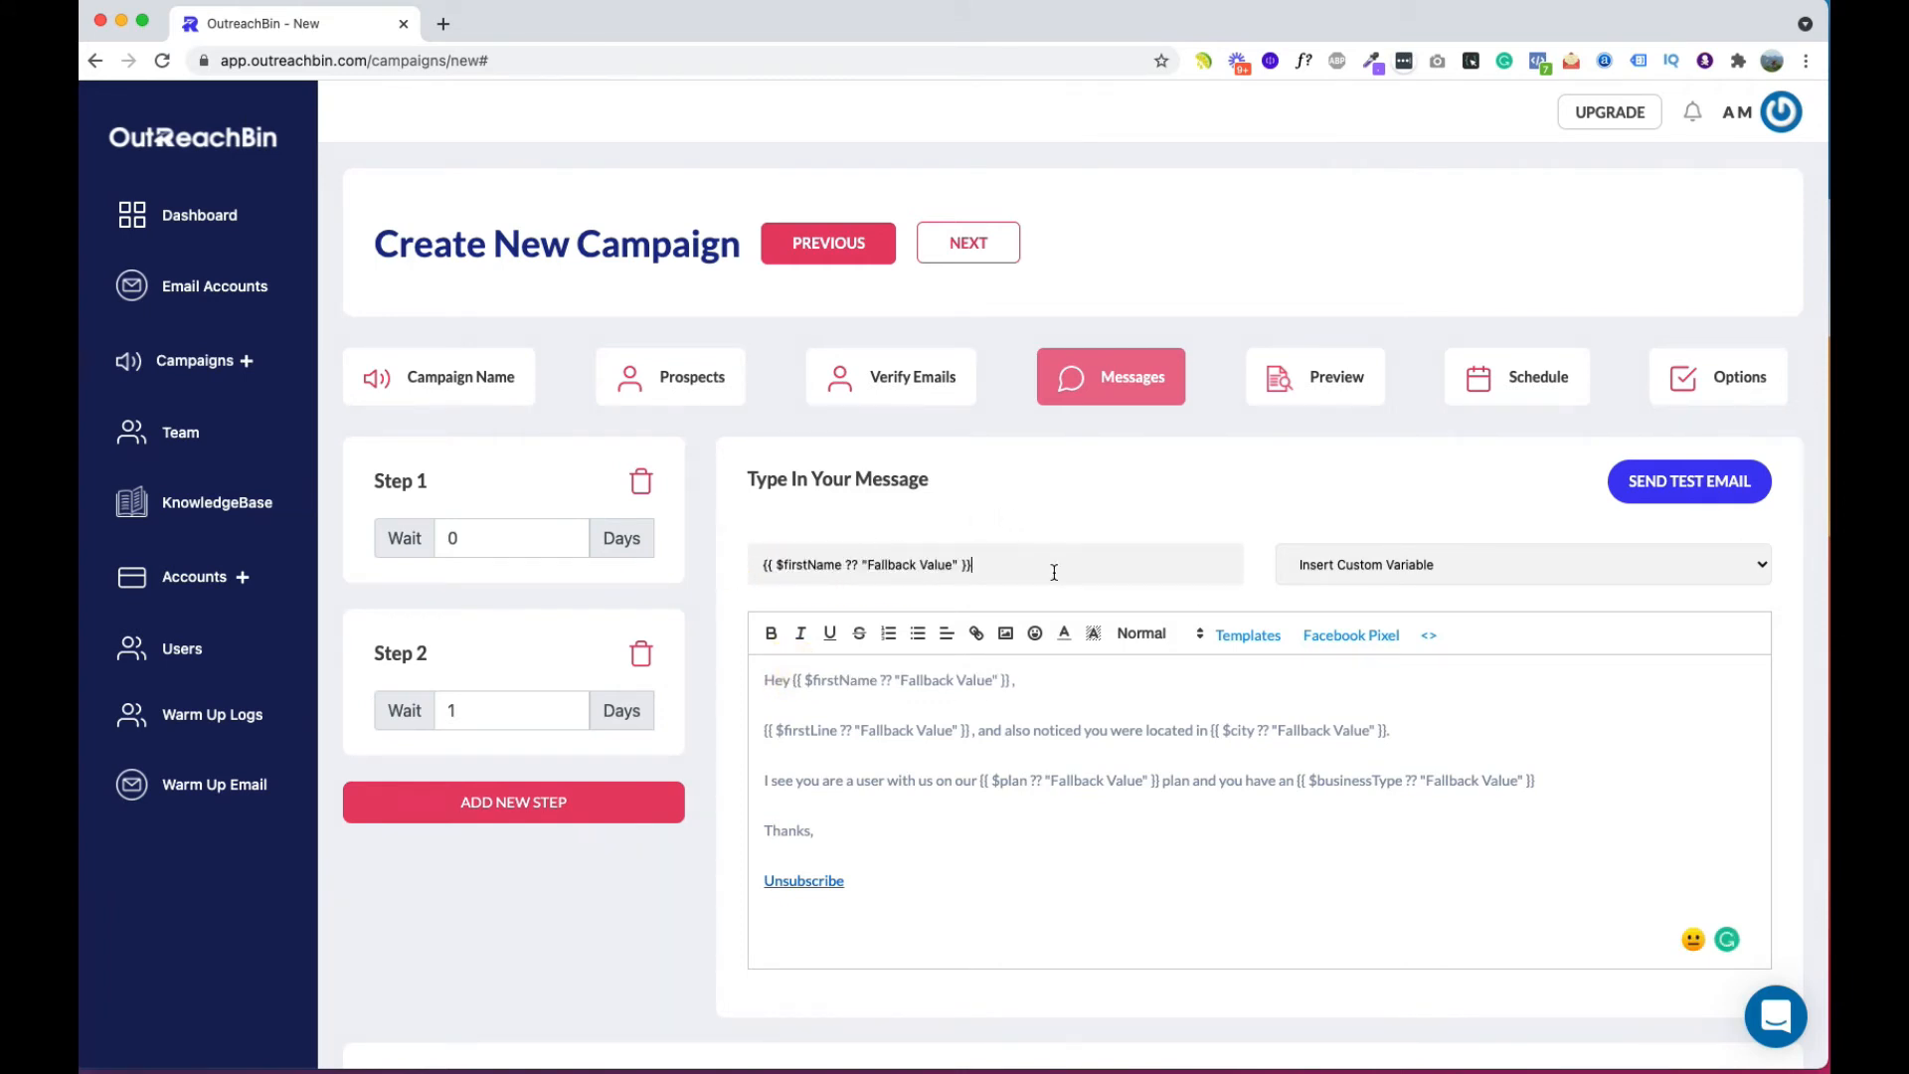
pyautogui.write('+ Outreachbin')
# Step: Copy Step 1's subject line and use it to replace the subject of Step 2
pyautogui.tripleClick(994, 564)
pyautogui.press('super+c')
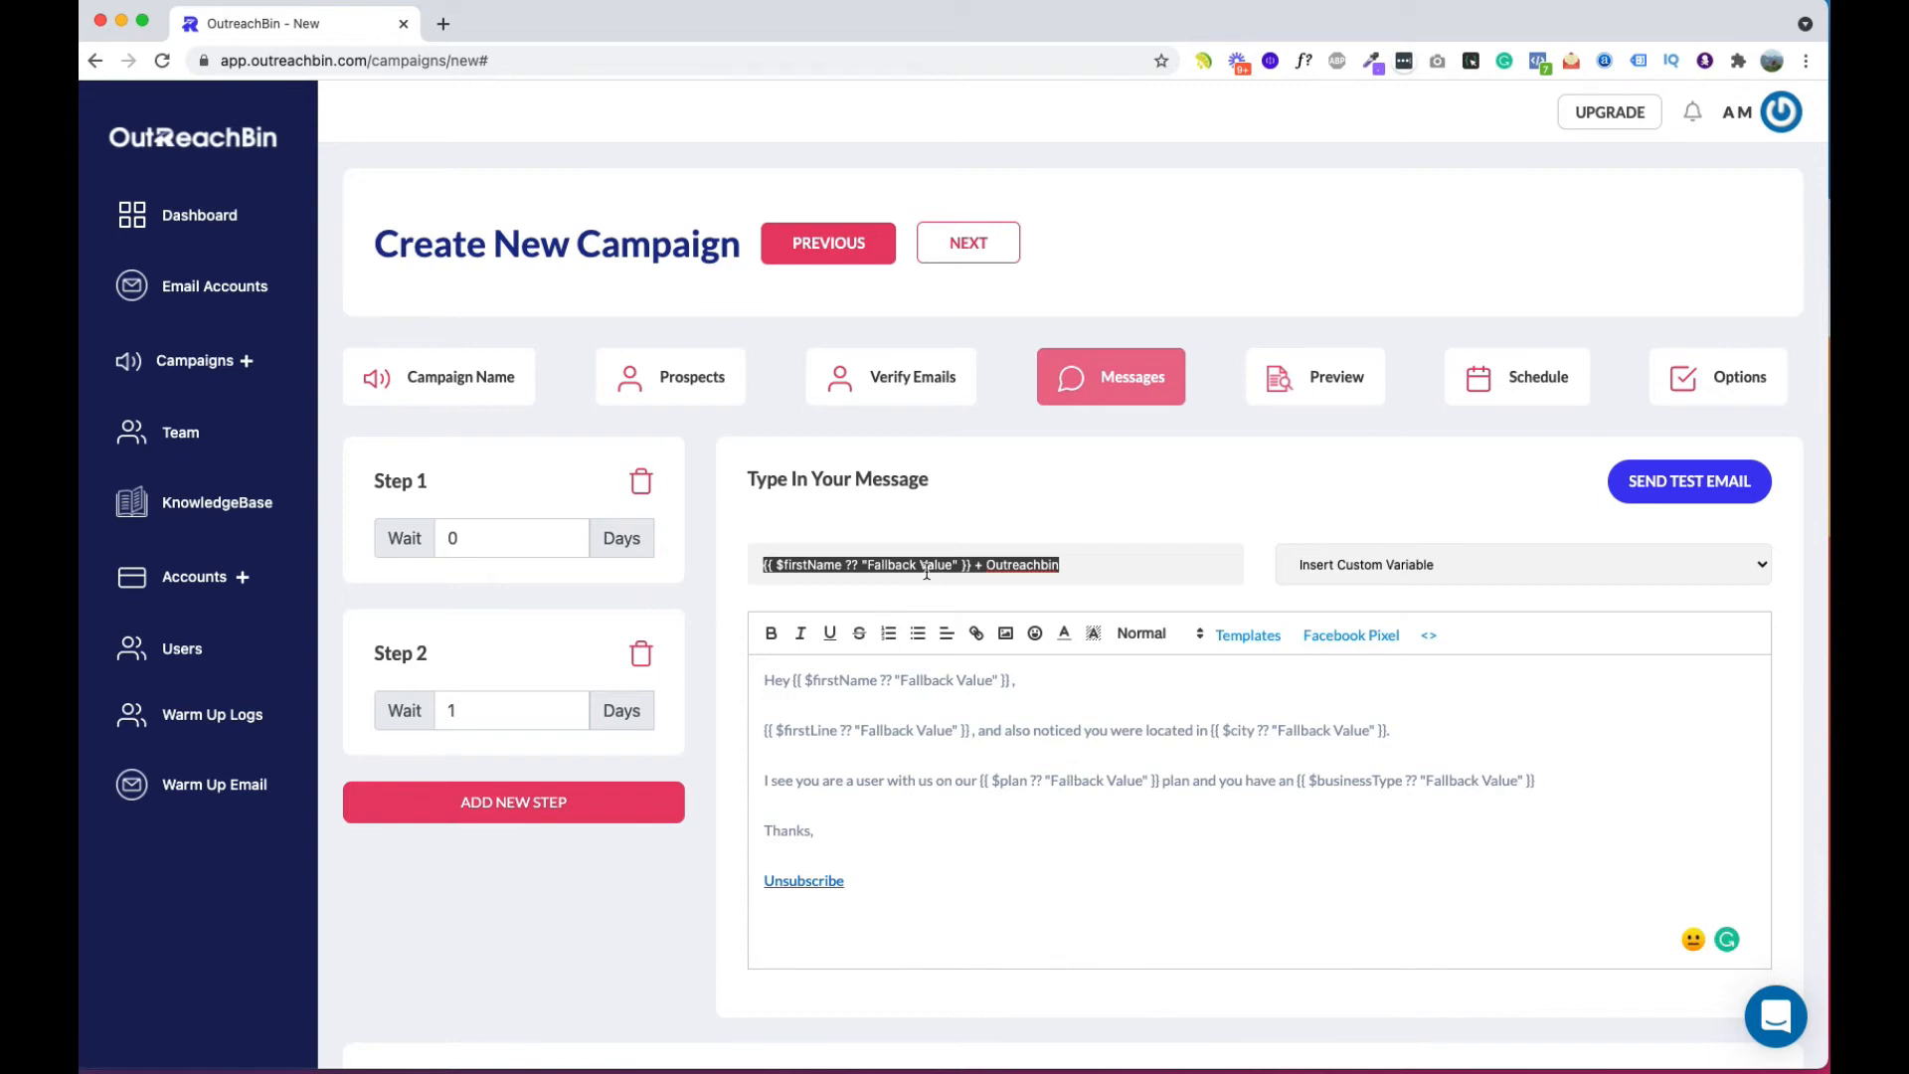
pyautogui.click(513, 641)
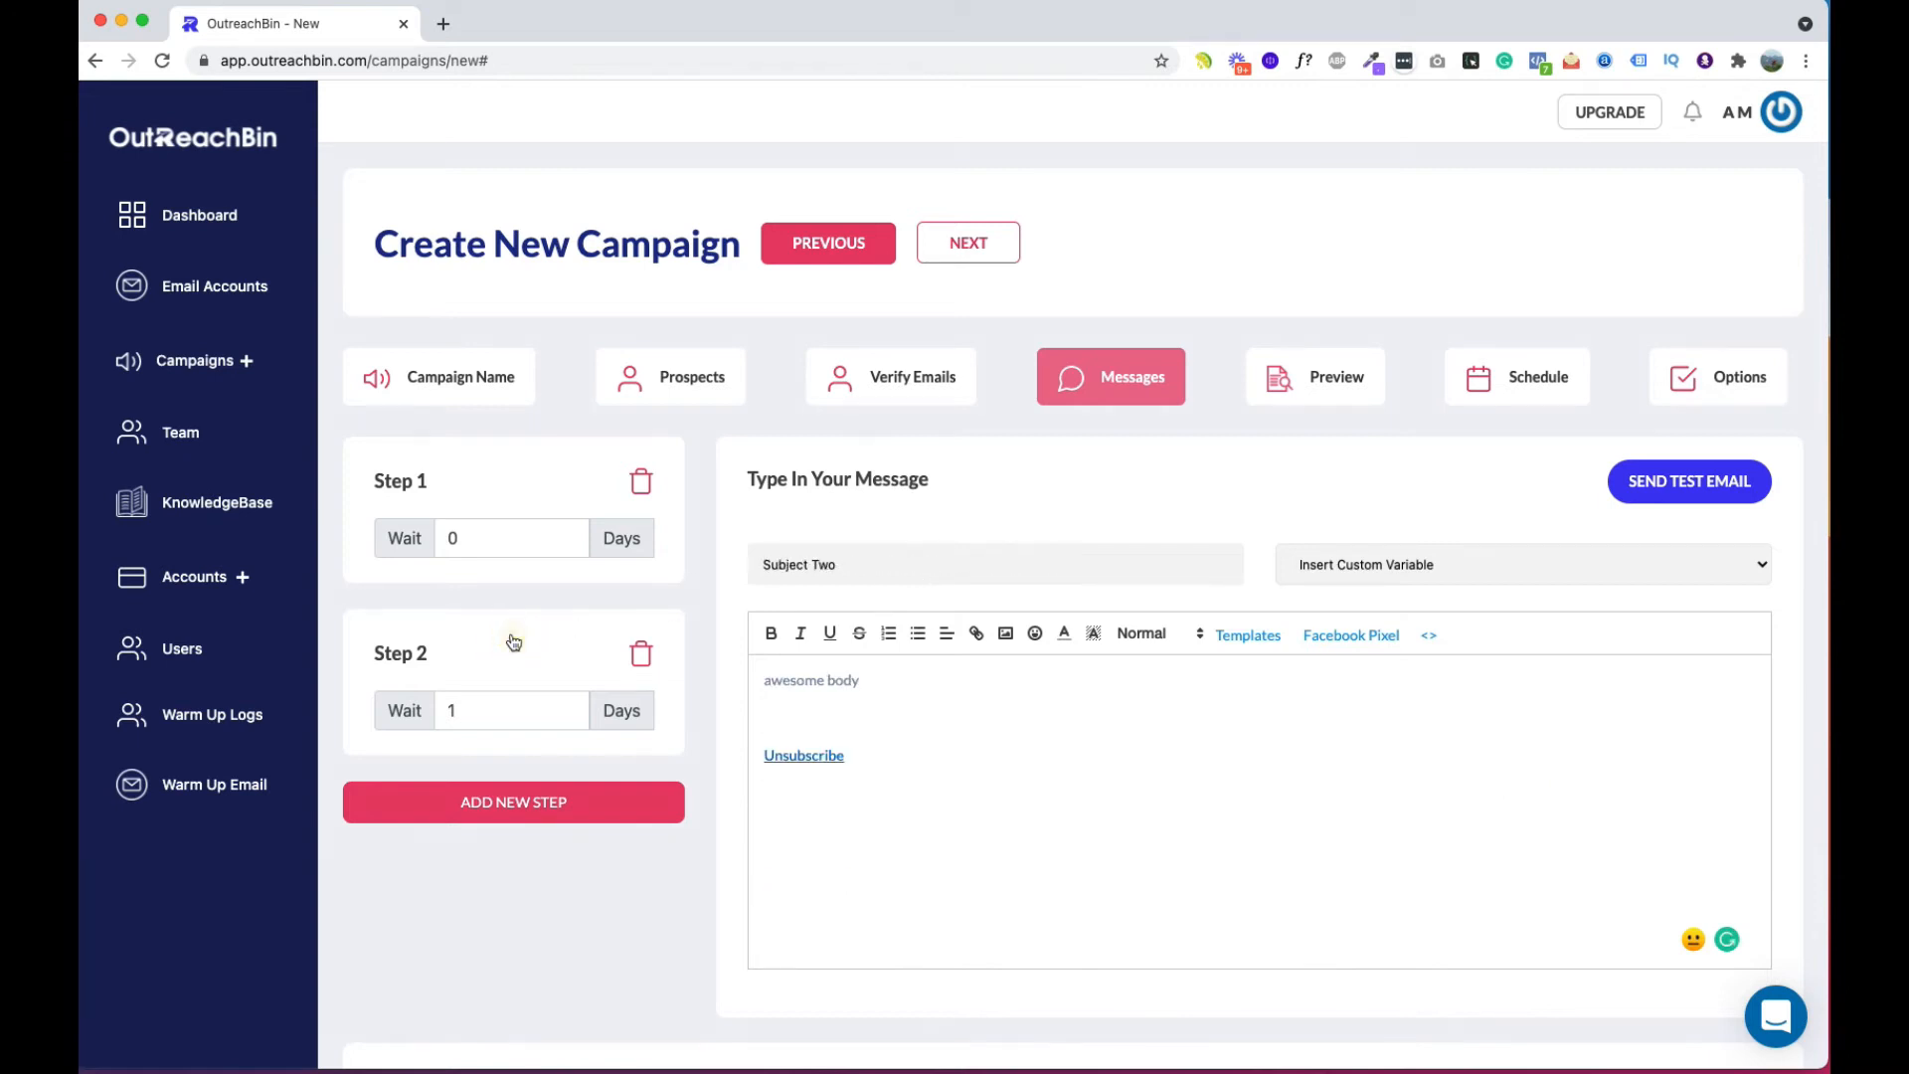
pyautogui.tripleClick(916, 560)
pyautogui.press('super+v')
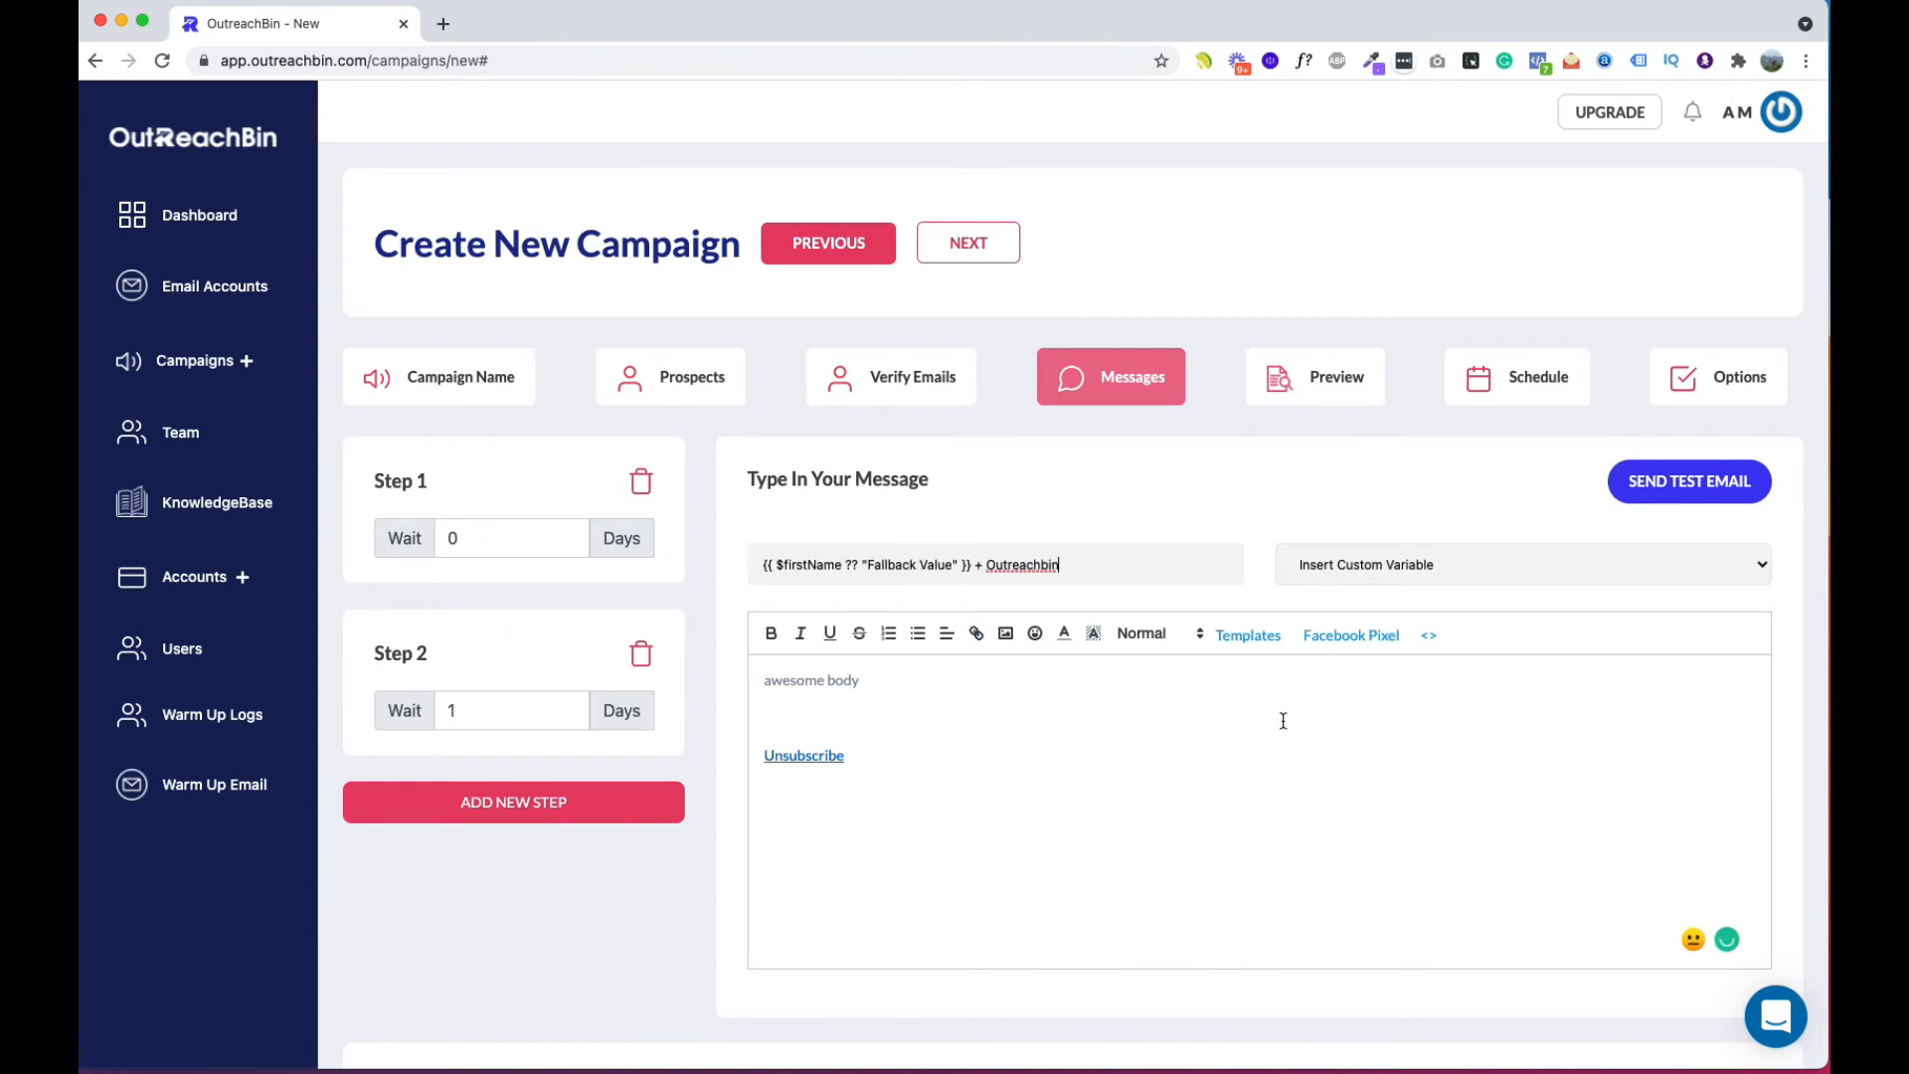
# Step: Copy Step 1's message text and use it to replace the "awesome body" text in Step 2
pyautogui.click(520, 472)
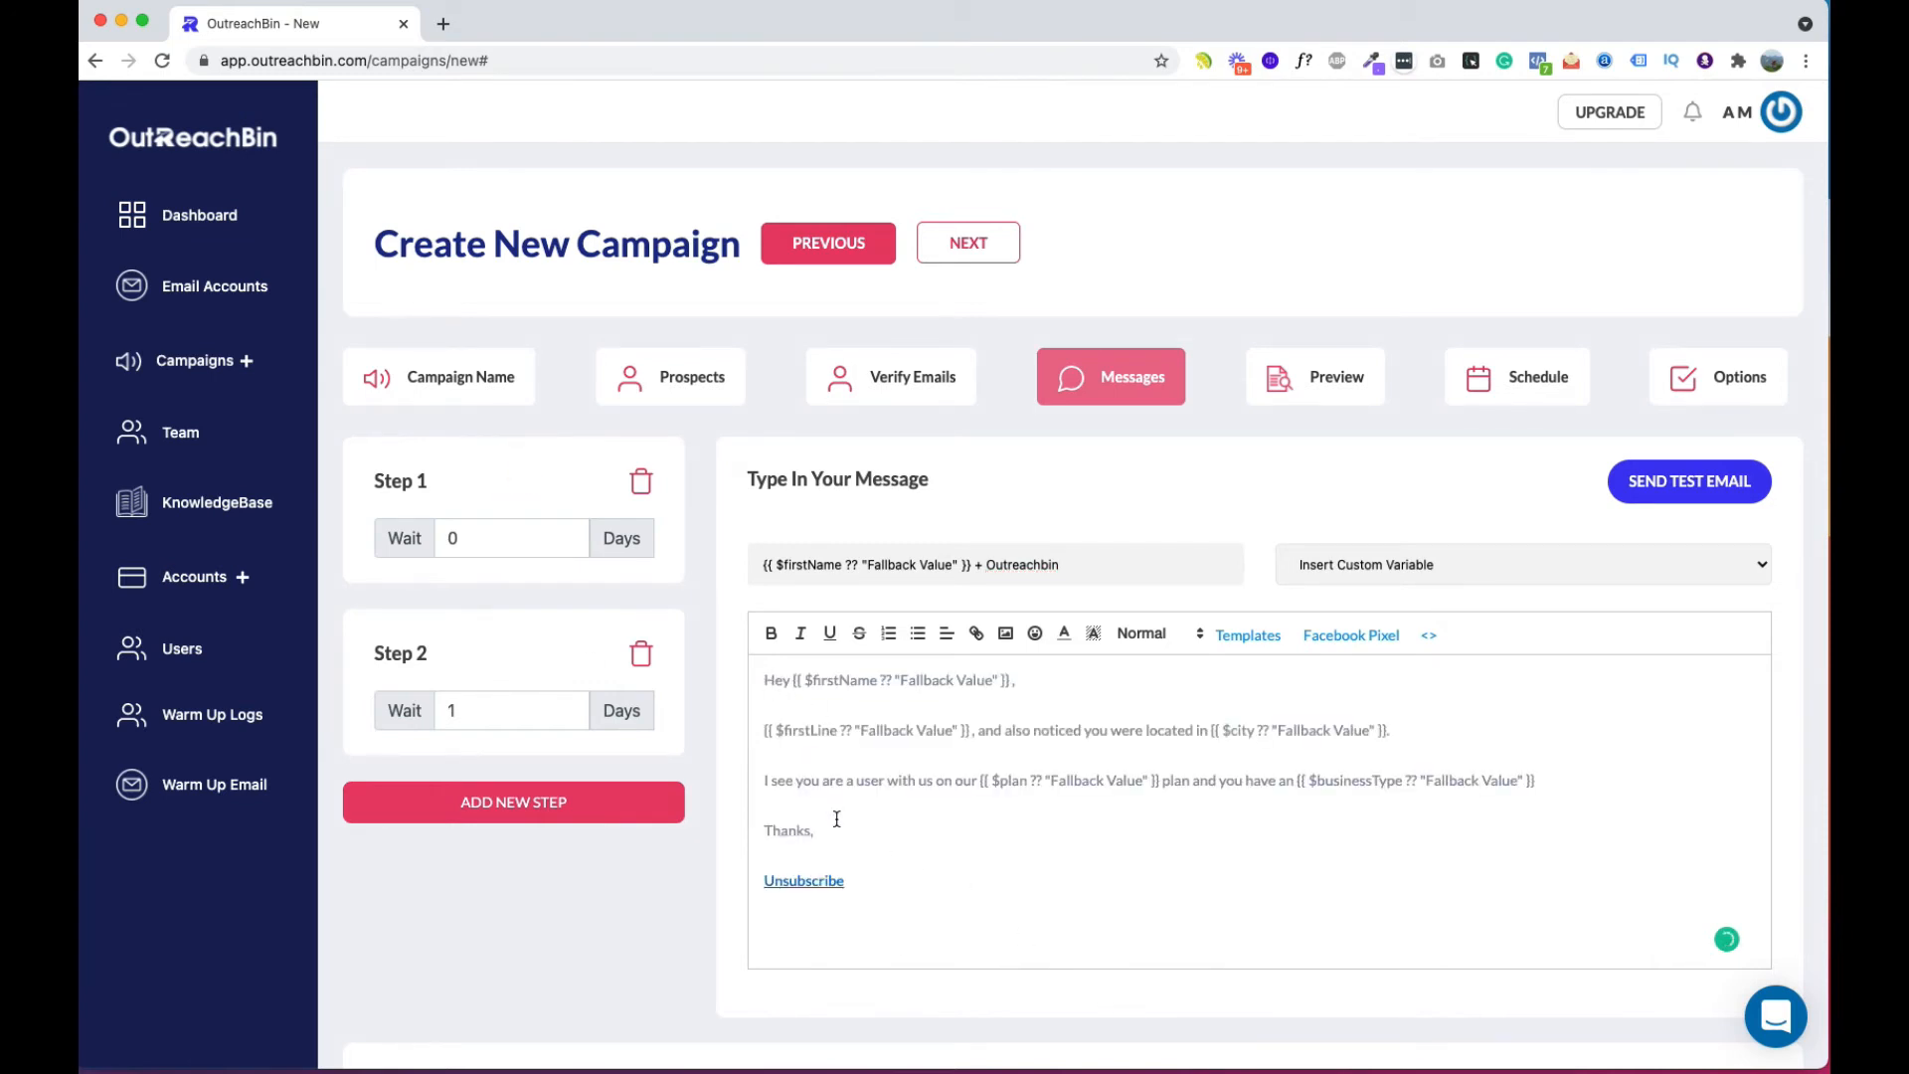
pyautogui.moveTo(835, 828); pyautogui.dragTo(684, 580)
pyautogui.click(538, 656)
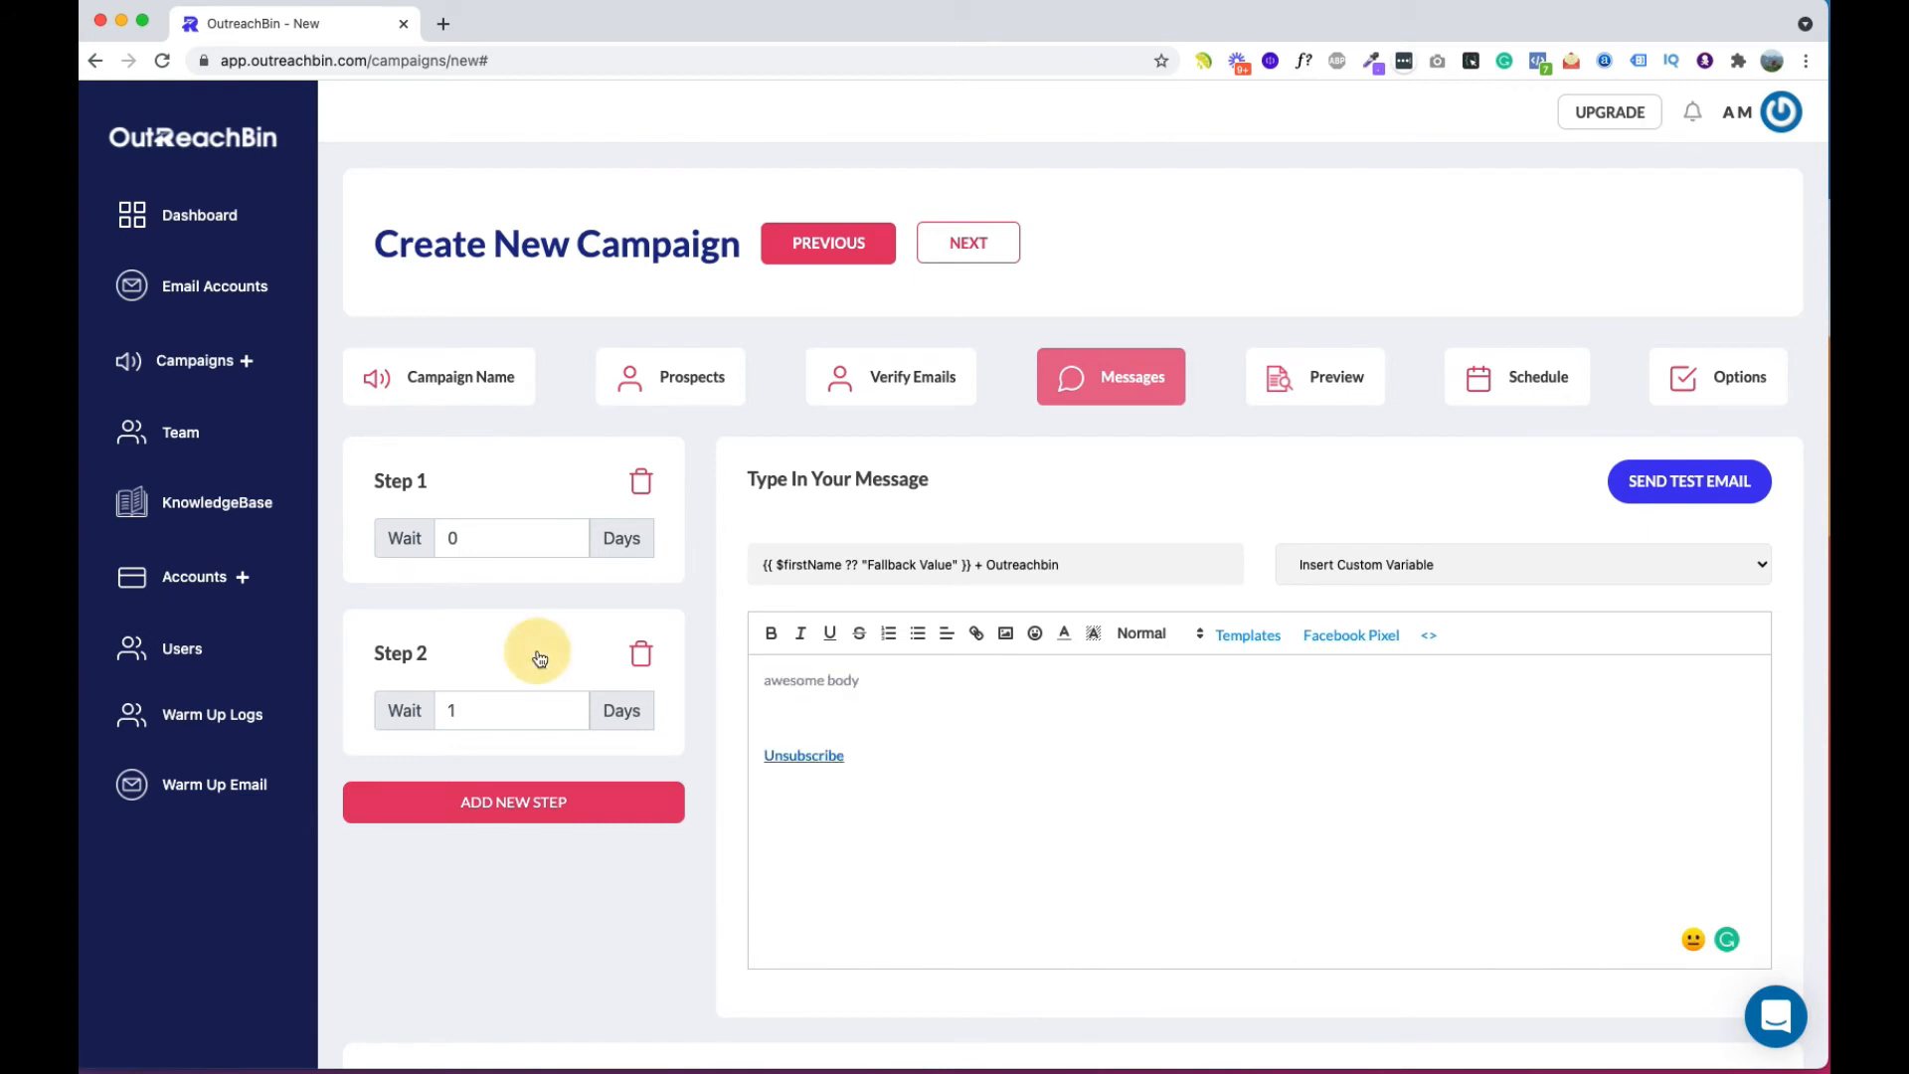
pyautogui.moveTo(883, 682); pyautogui.dragTo(566, 640)
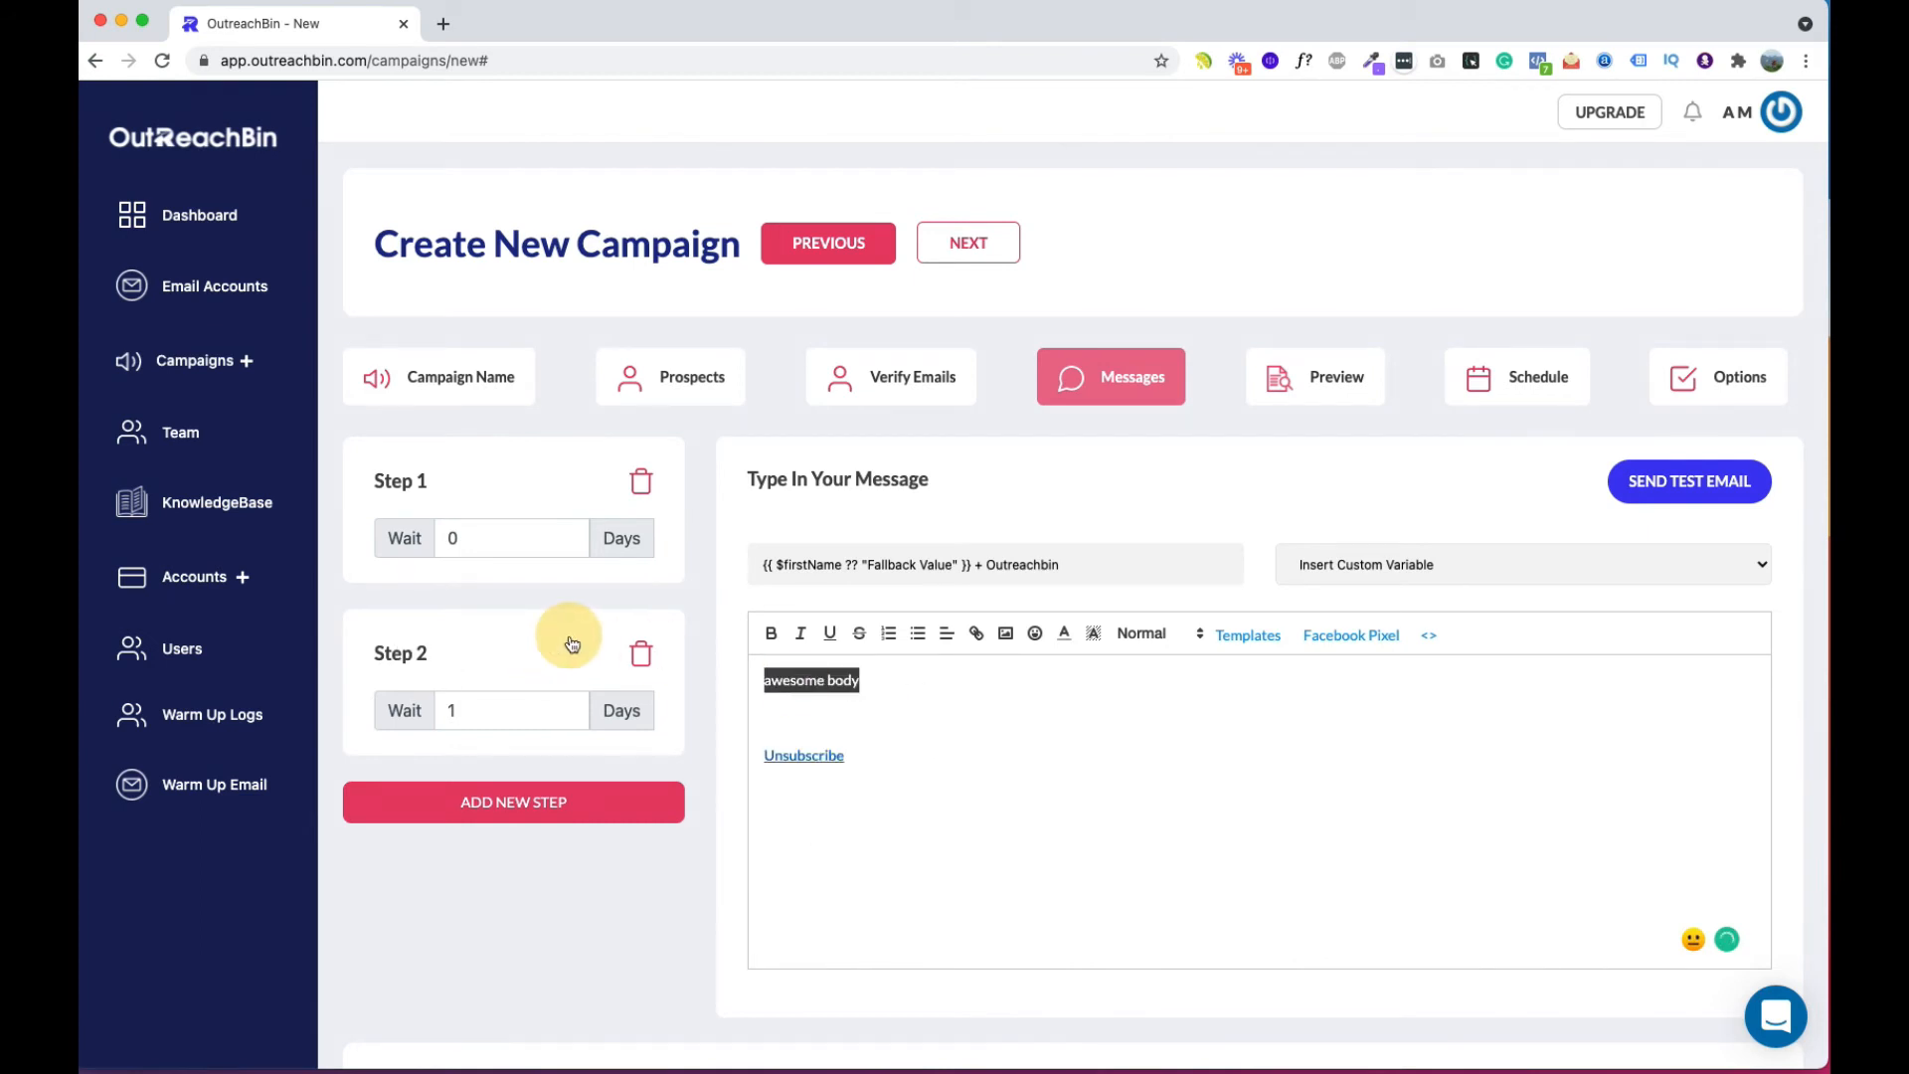
pyautogui.press('super+v')
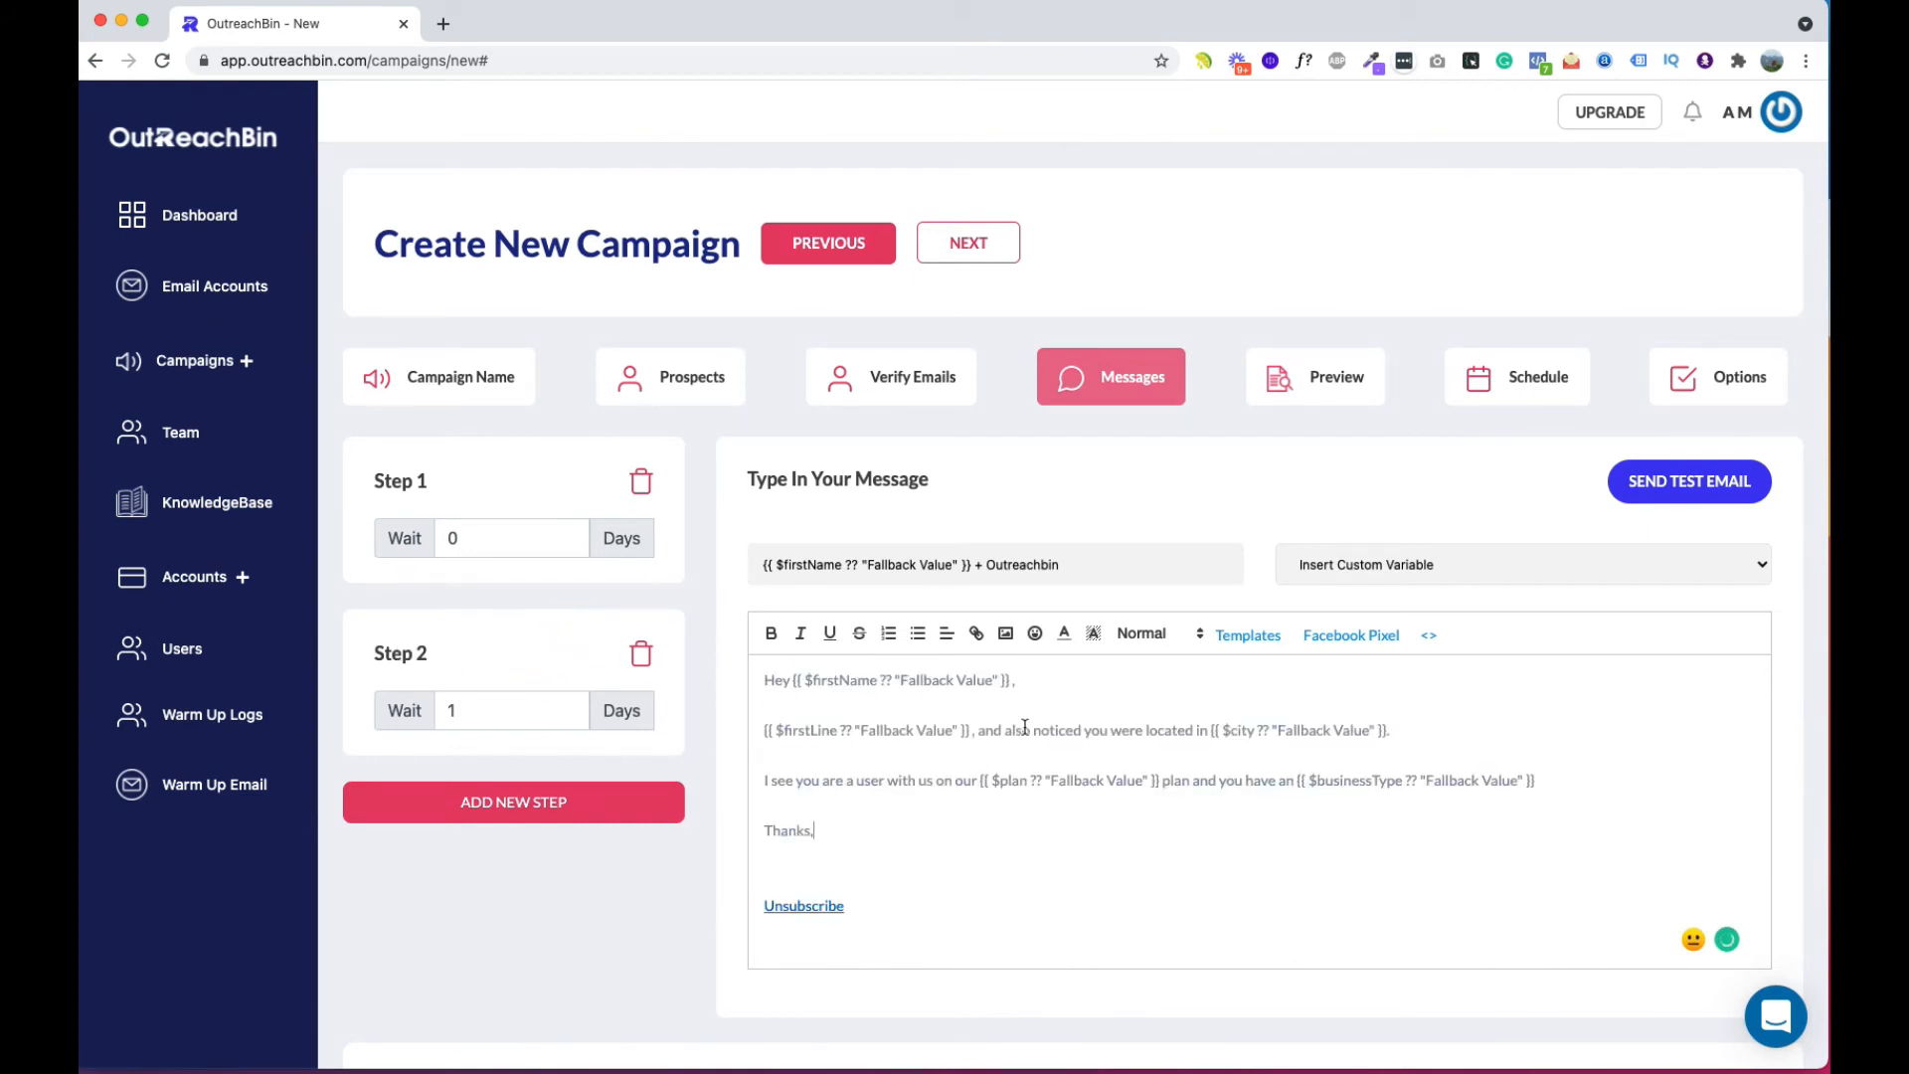
# Step: Replace Step 2's first-line and city sentence with "Just wanted to follow up here and see if you were interested."
pyautogui.moveTo(763, 736); pyautogui.dragTo(1579, 738)
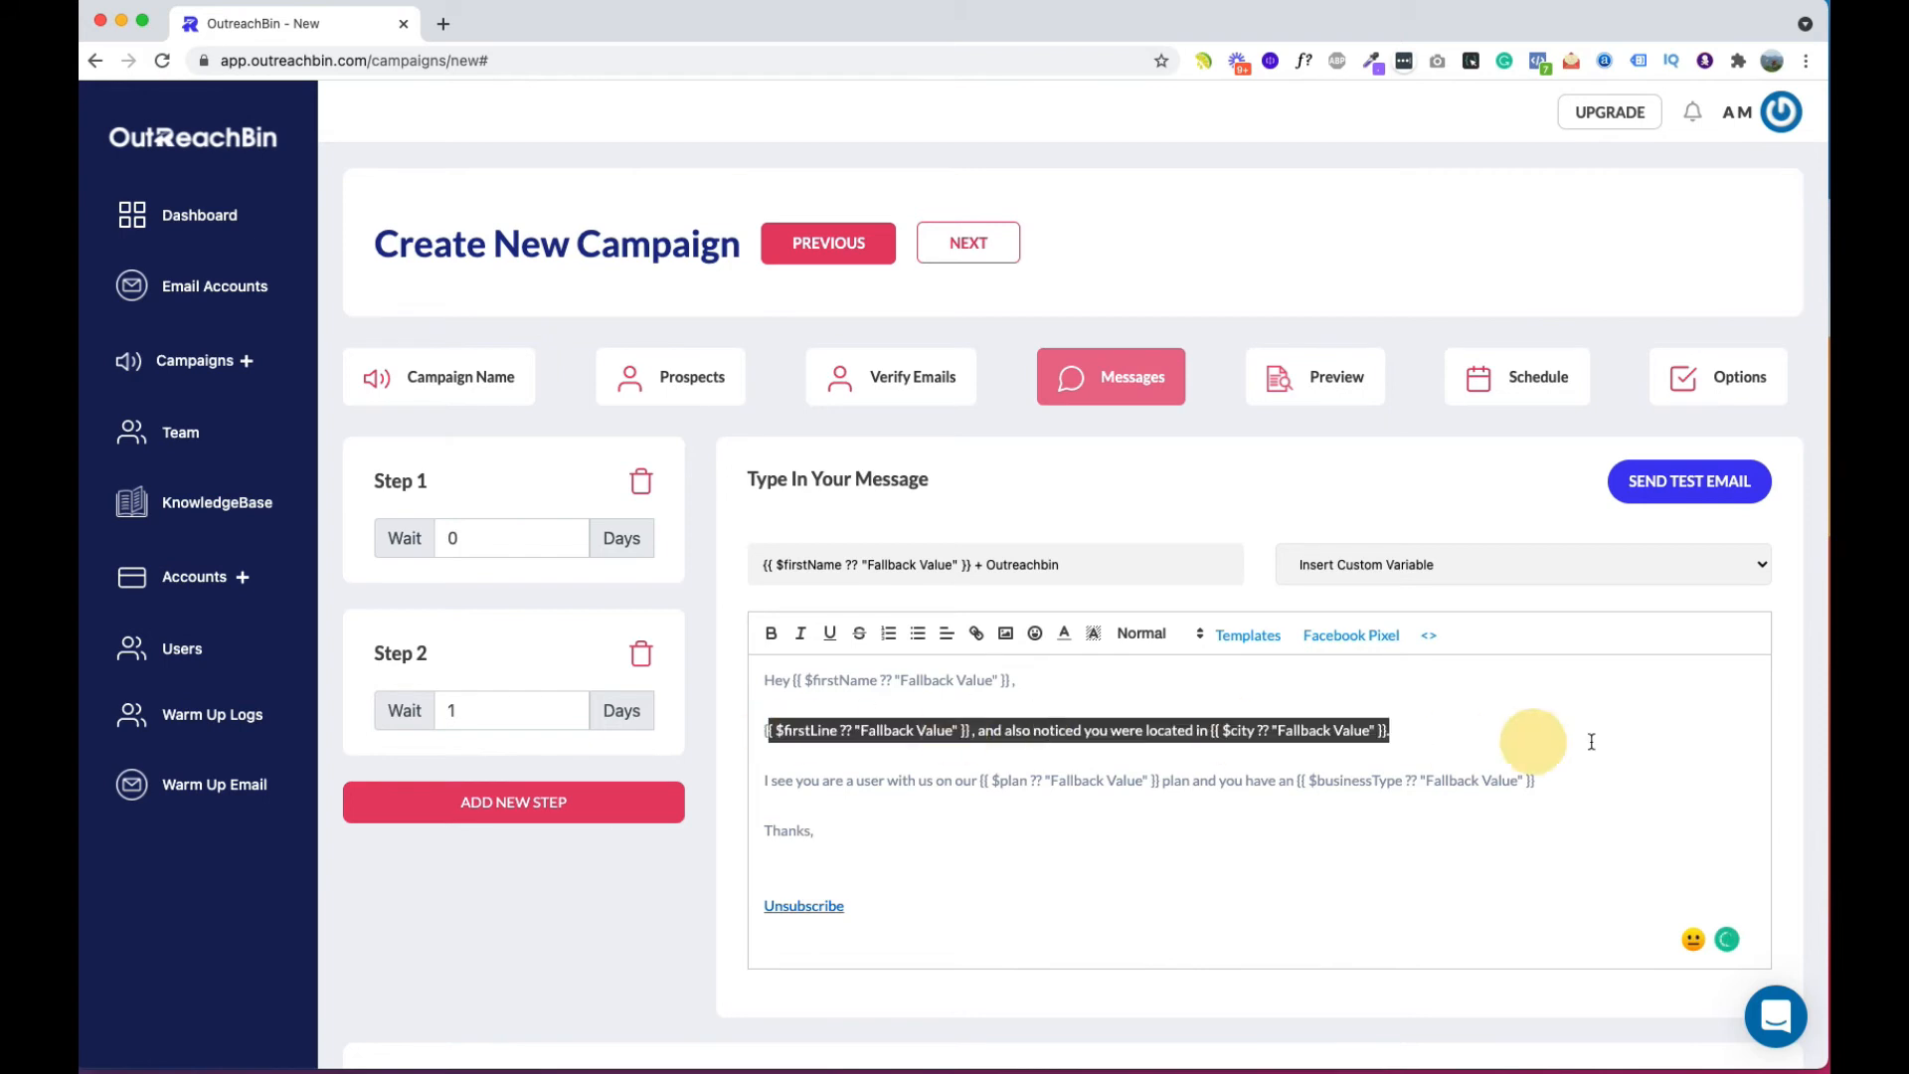
pyautogui.write('{{')
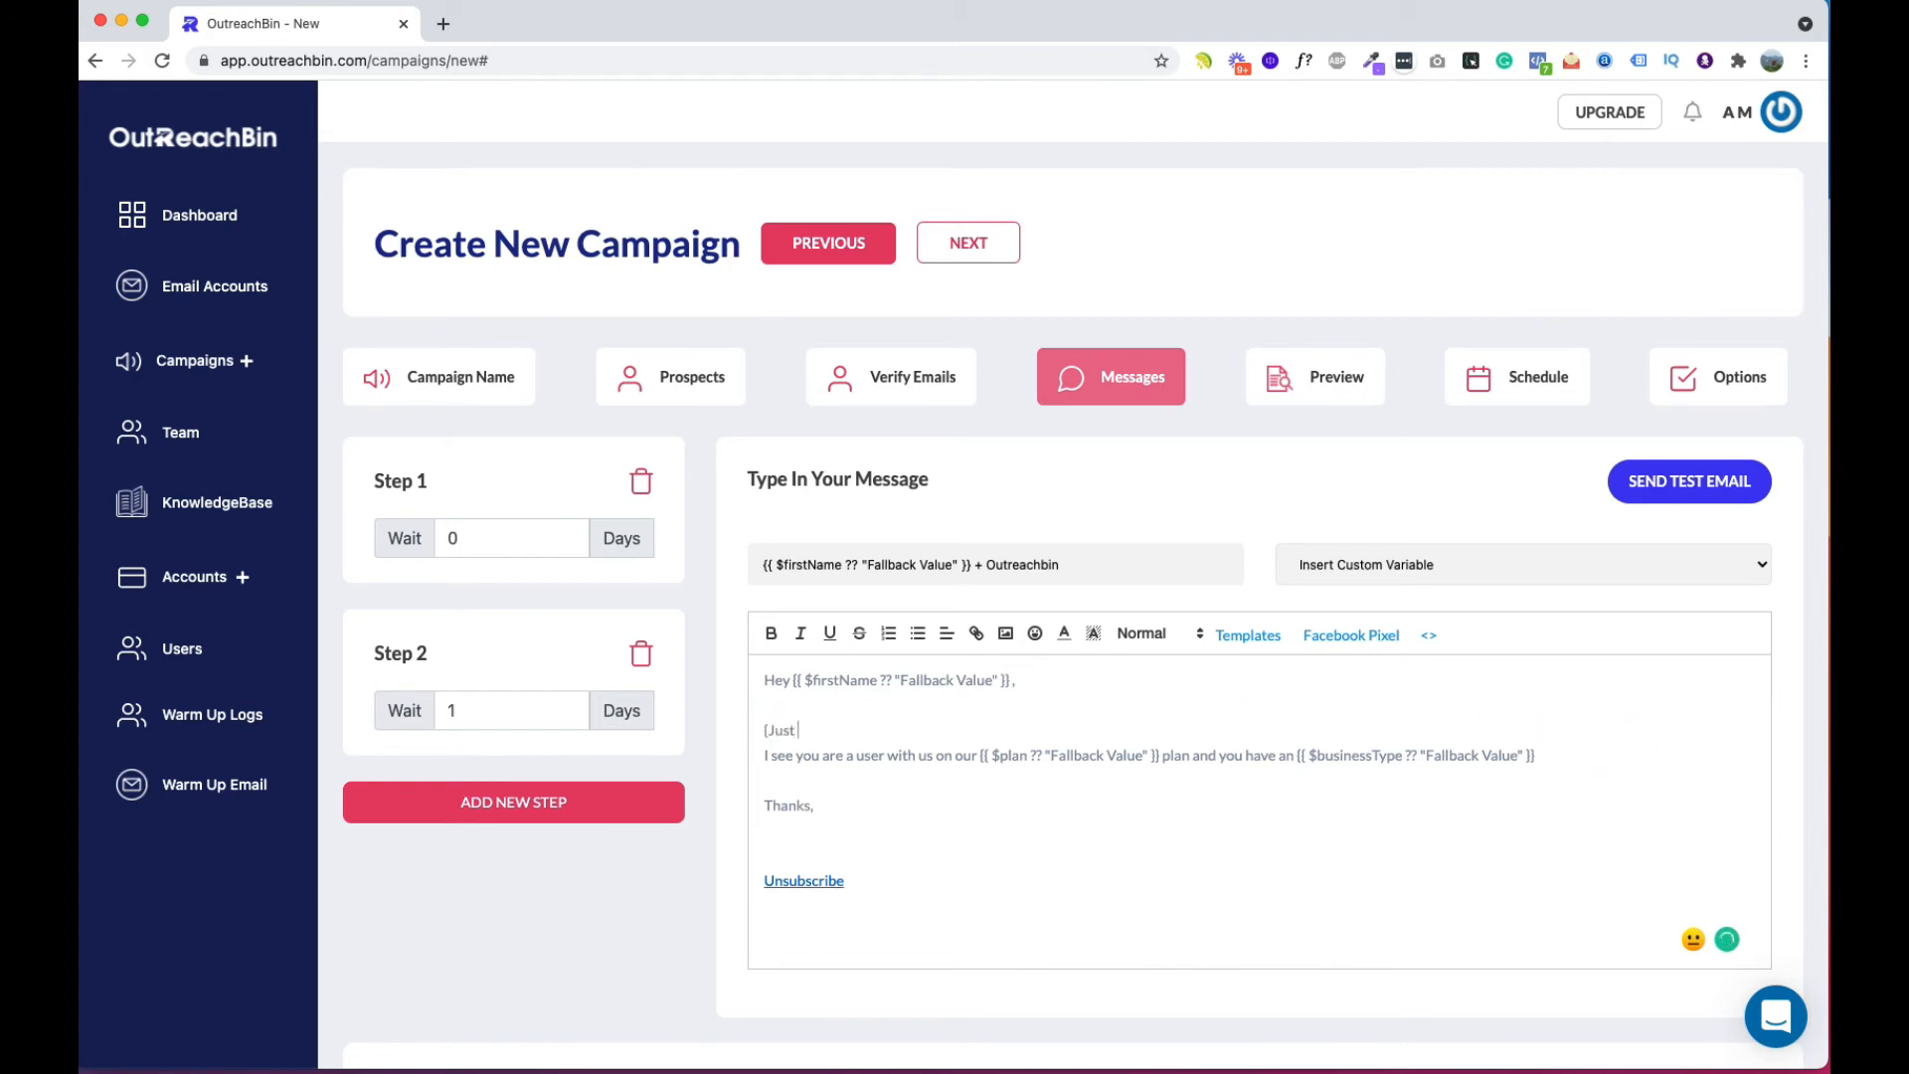
pyautogui.write('Just wanted to follow up here and see if you were inter')
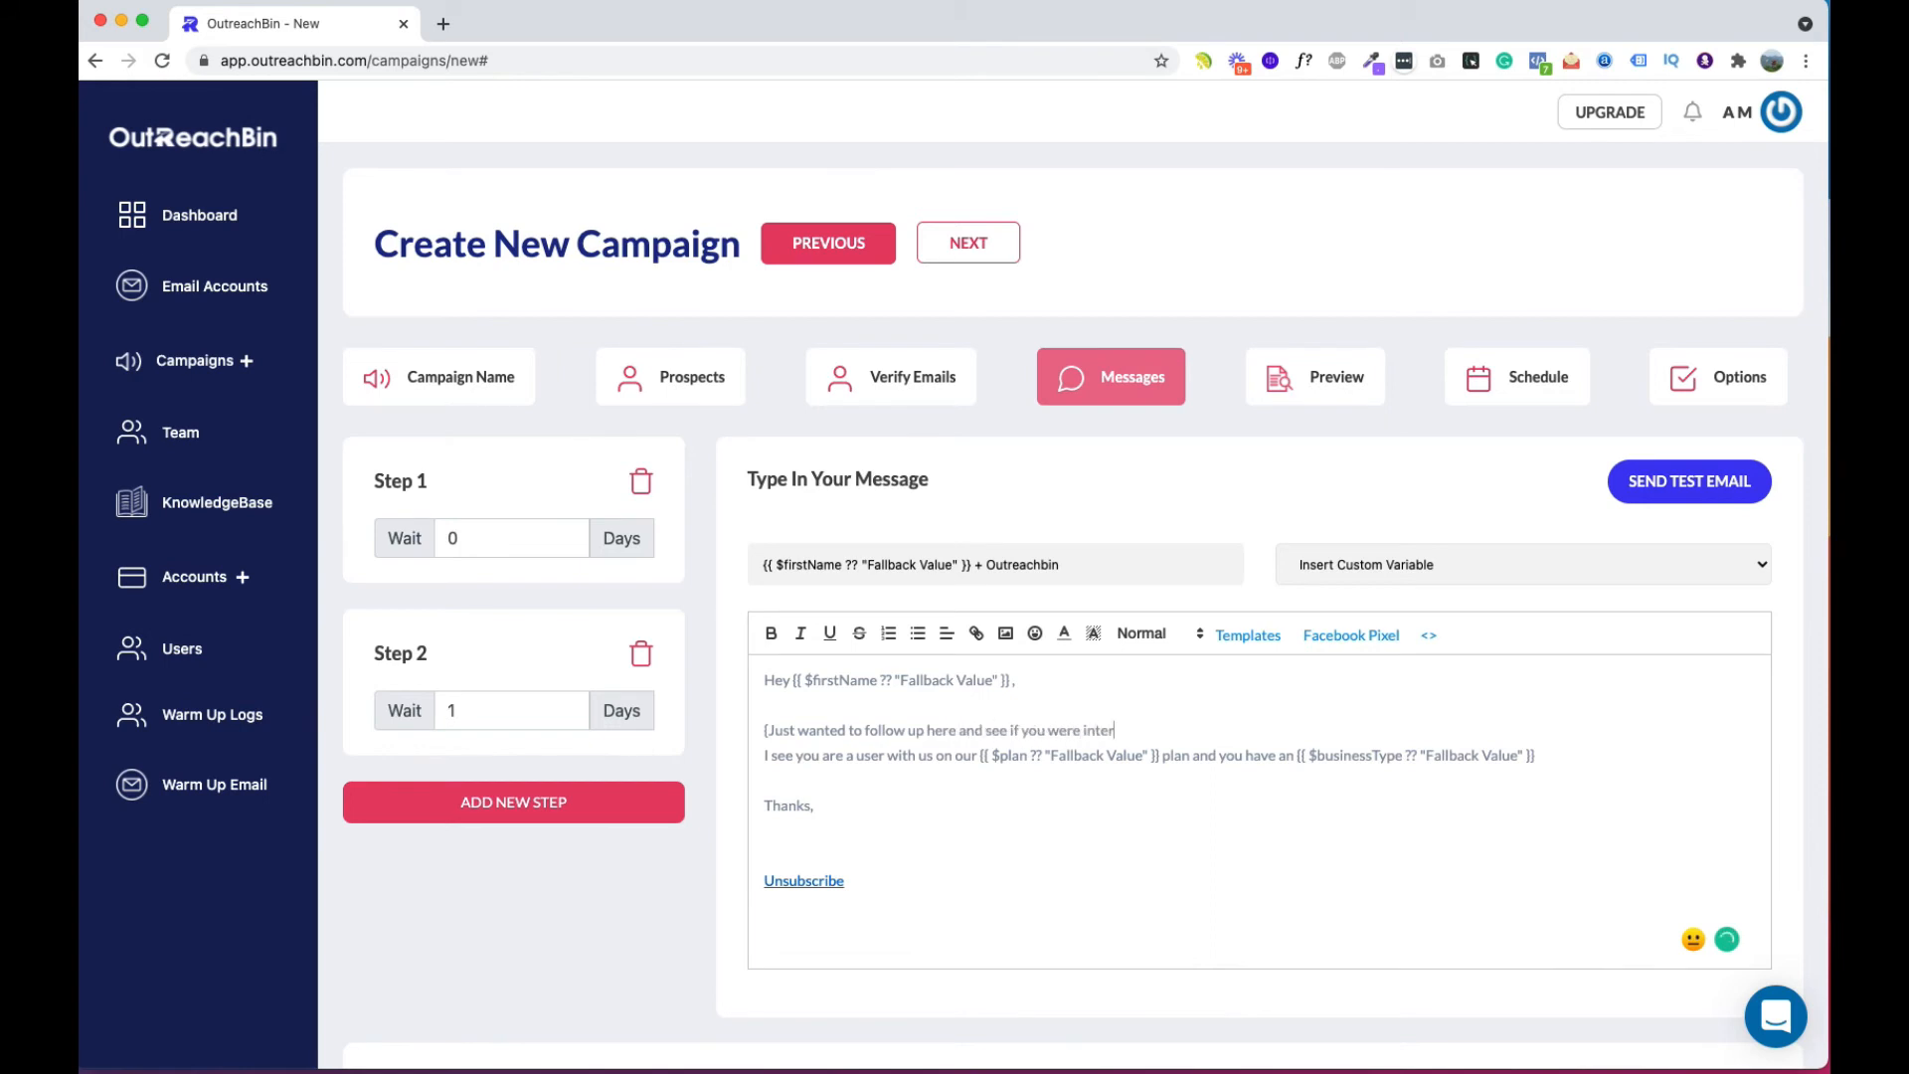
pyautogui.write('ested.')
pyautogui.click(772, 729)
pyautogui.press('BackSpace')
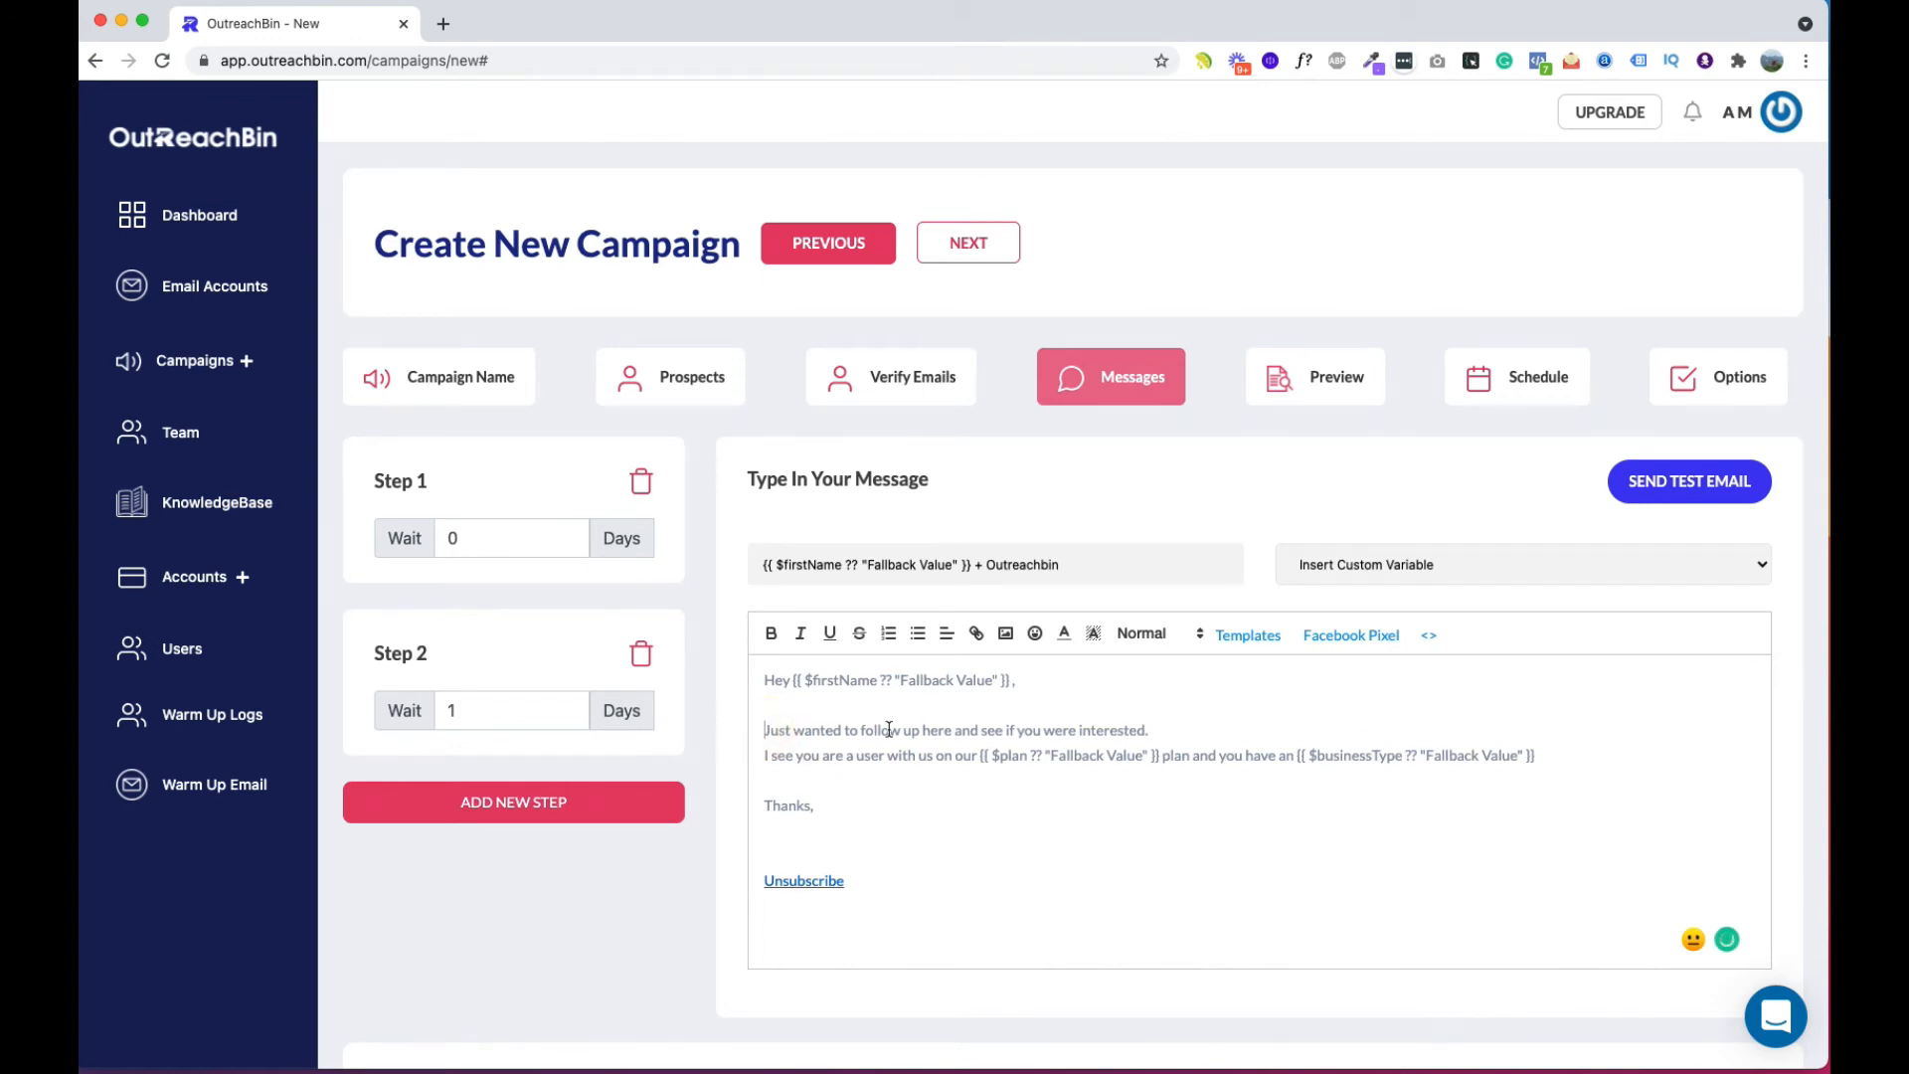
# Step: Delete the plan and business type sentence from Step 2 and remove the extra blank line above the Unsubscribe link
pyautogui.tripleClick(945, 755)
pyautogui.press('BackSpace')
pyautogui.click(864, 826)
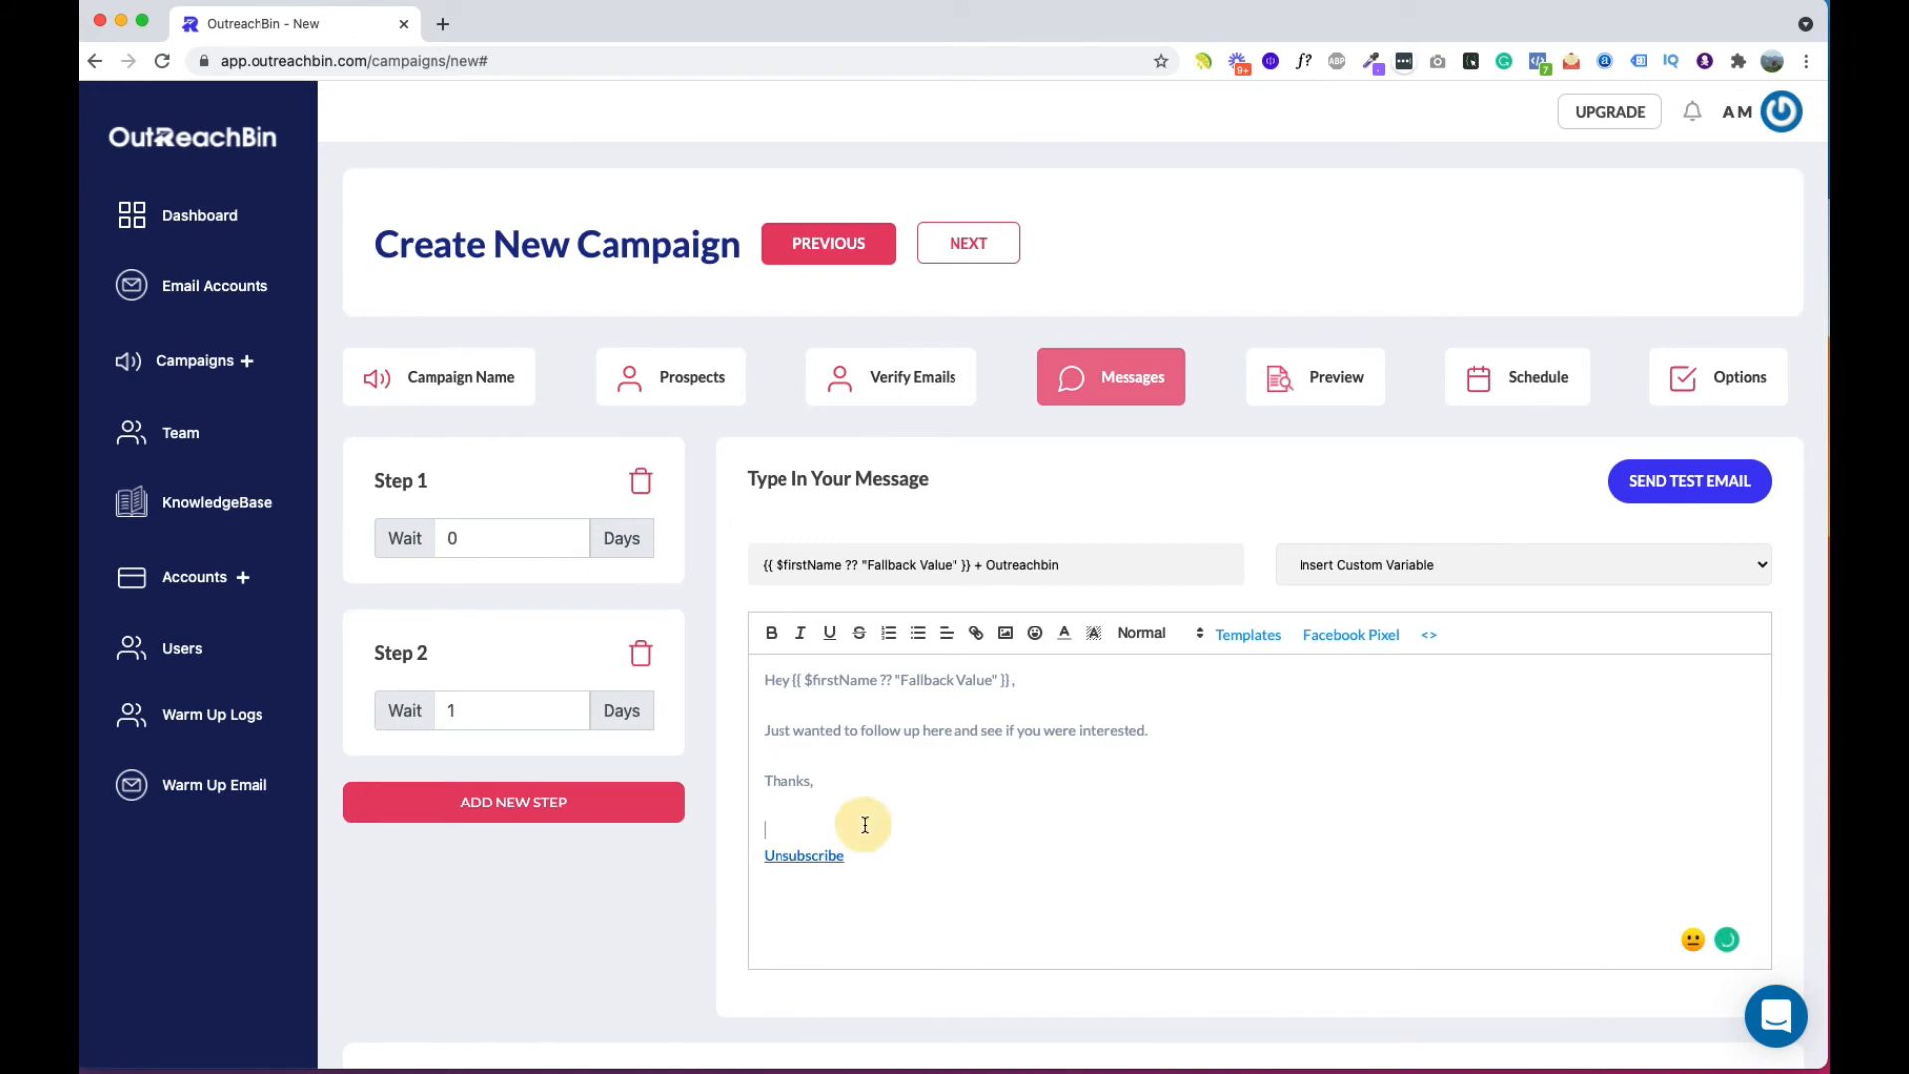
pyautogui.press('BackSpace')
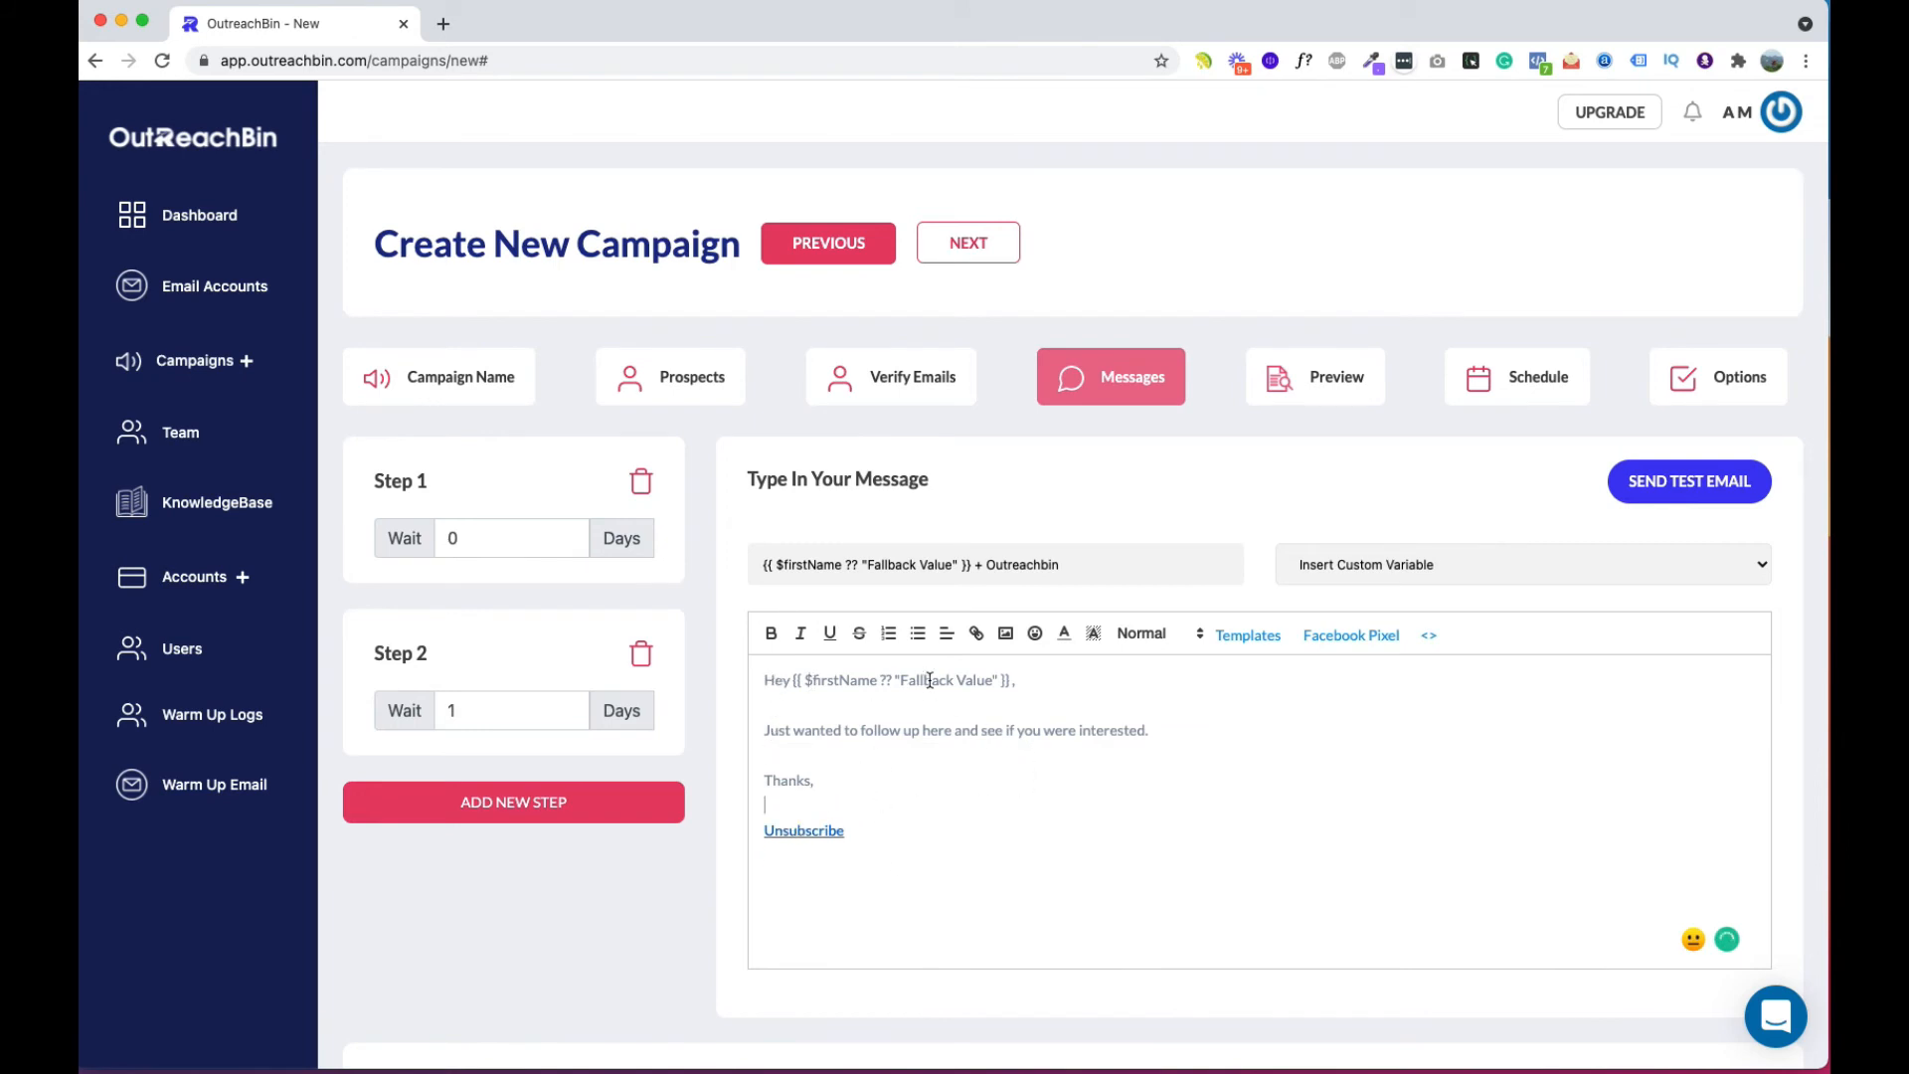
# Step: Replace the fallback value of the firstName variable in Step 1's greeting with "there"
pyautogui.moveTo(902, 680); pyautogui.dragTo(999, 686)
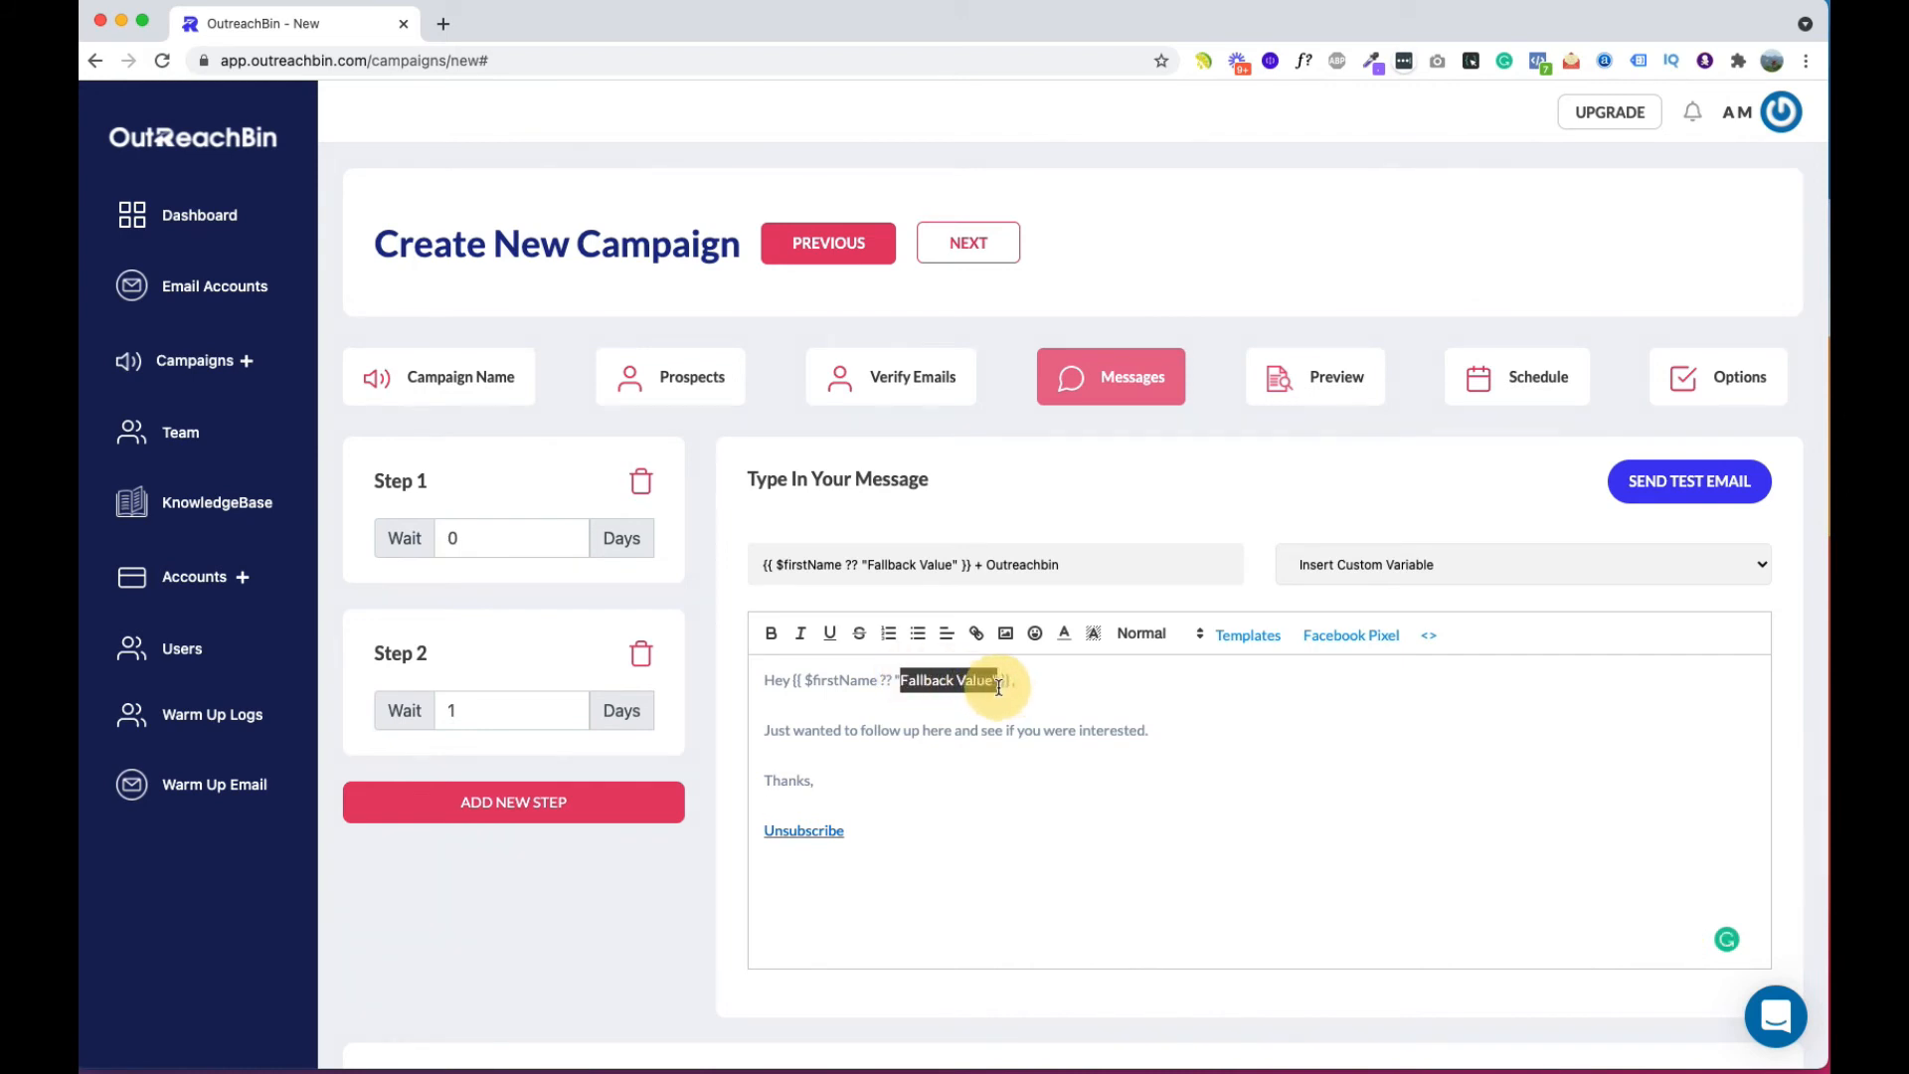
pyautogui.click(851, 819)
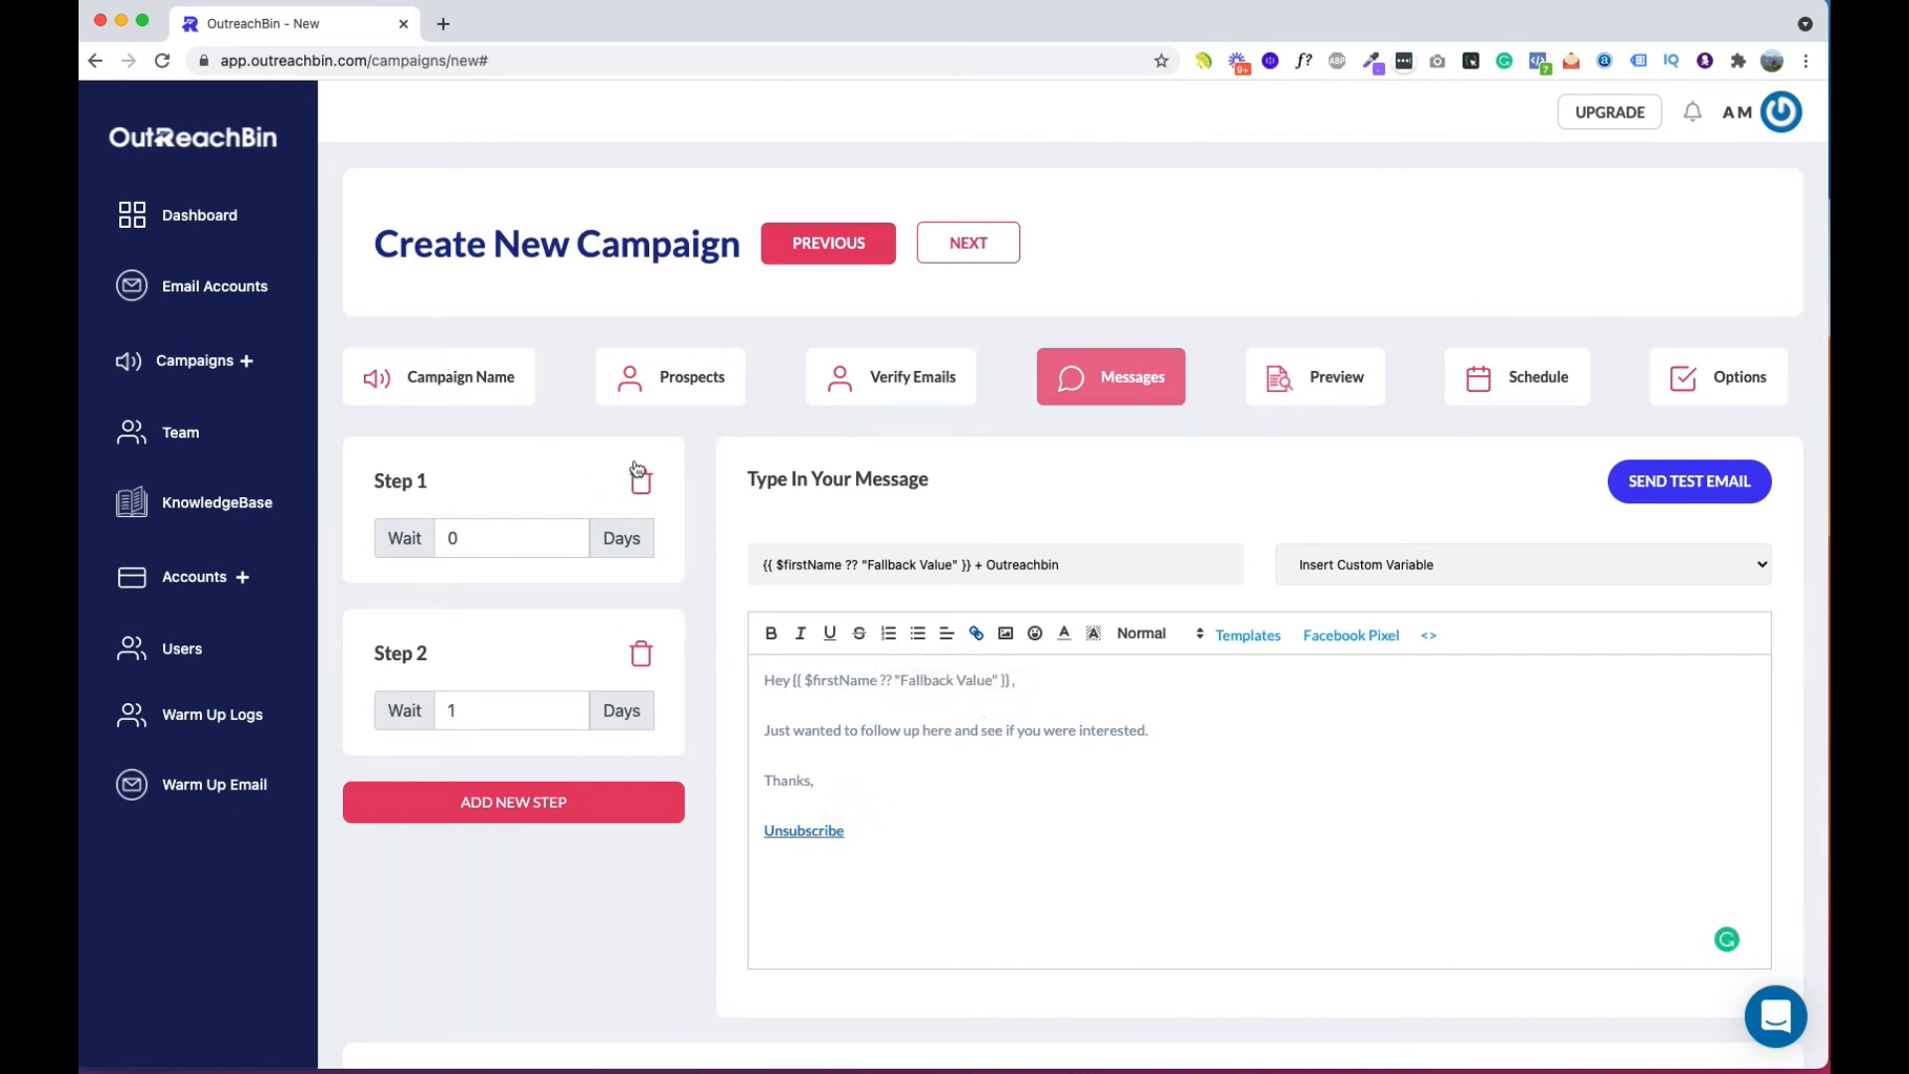
pyautogui.click(564, 462)
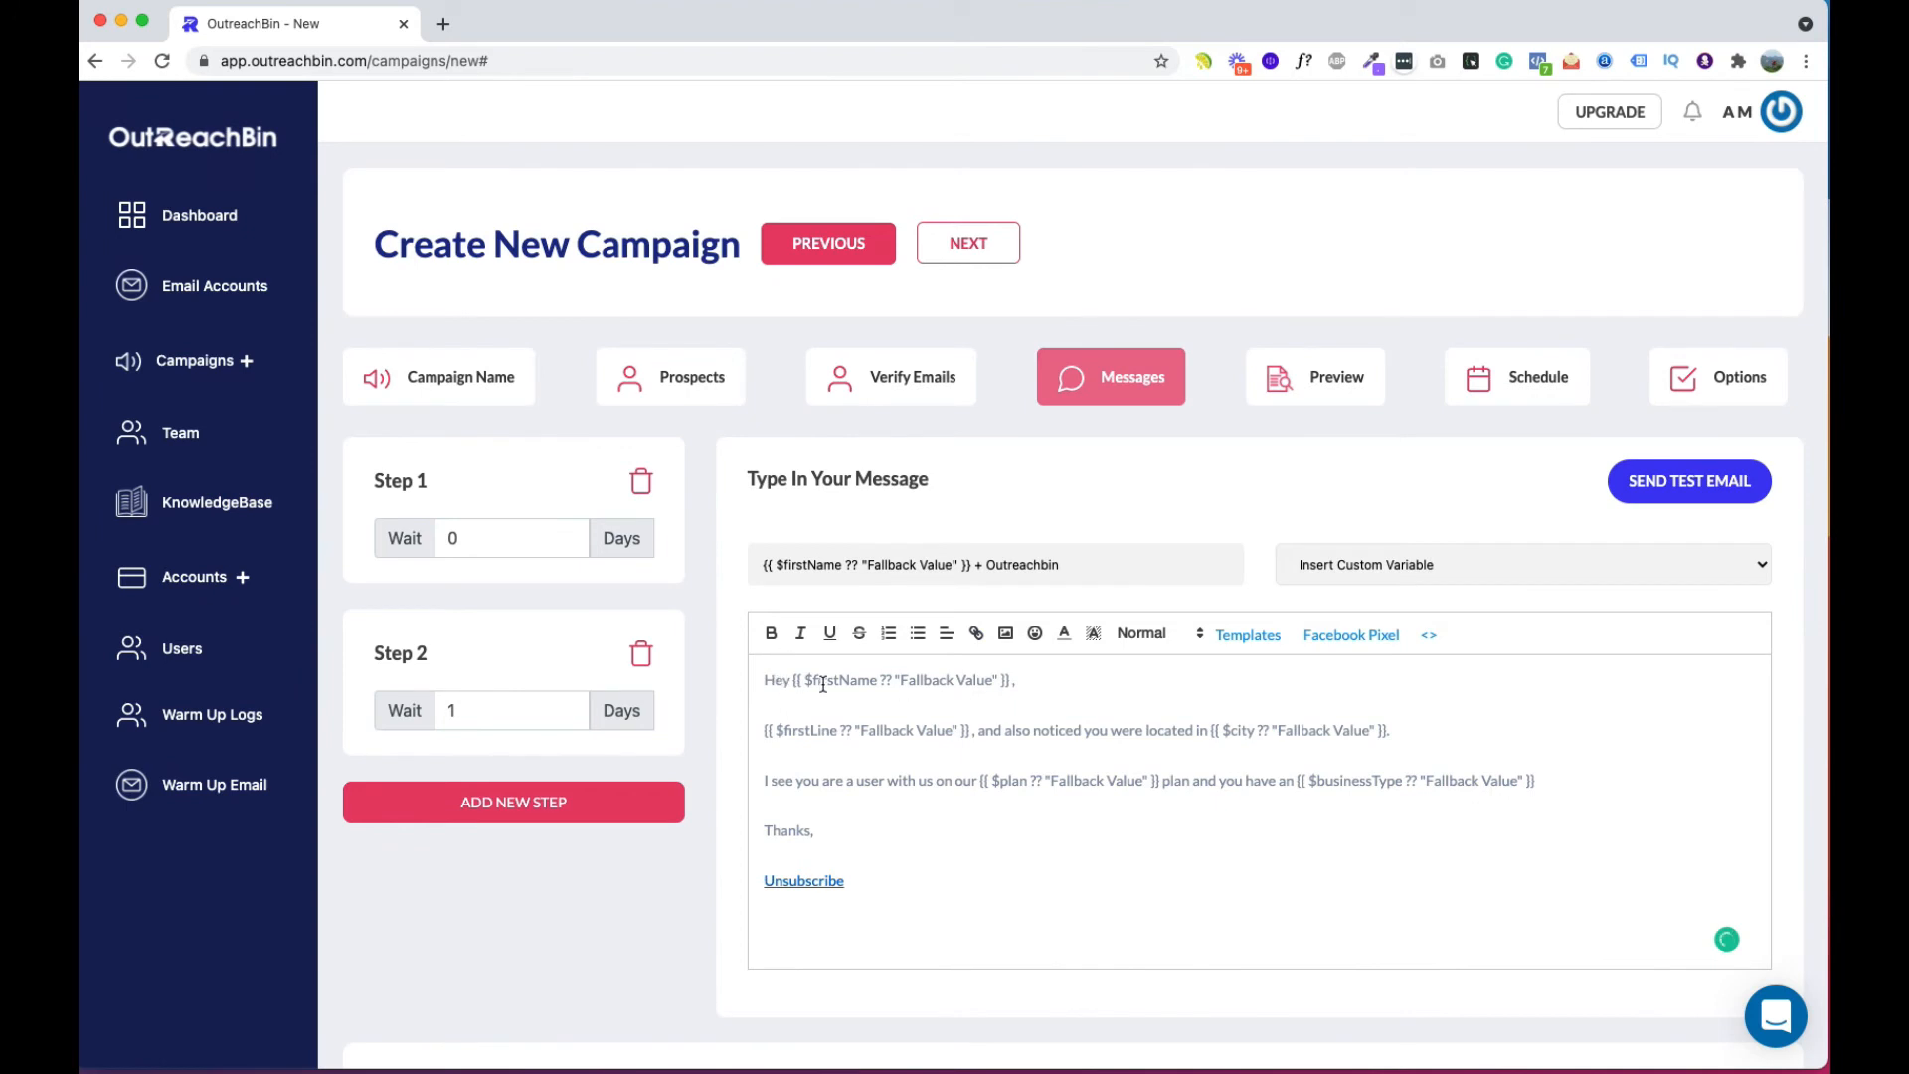
pyautogui.moveTo(813, 680); pyautogui.dragTo(881, 684)
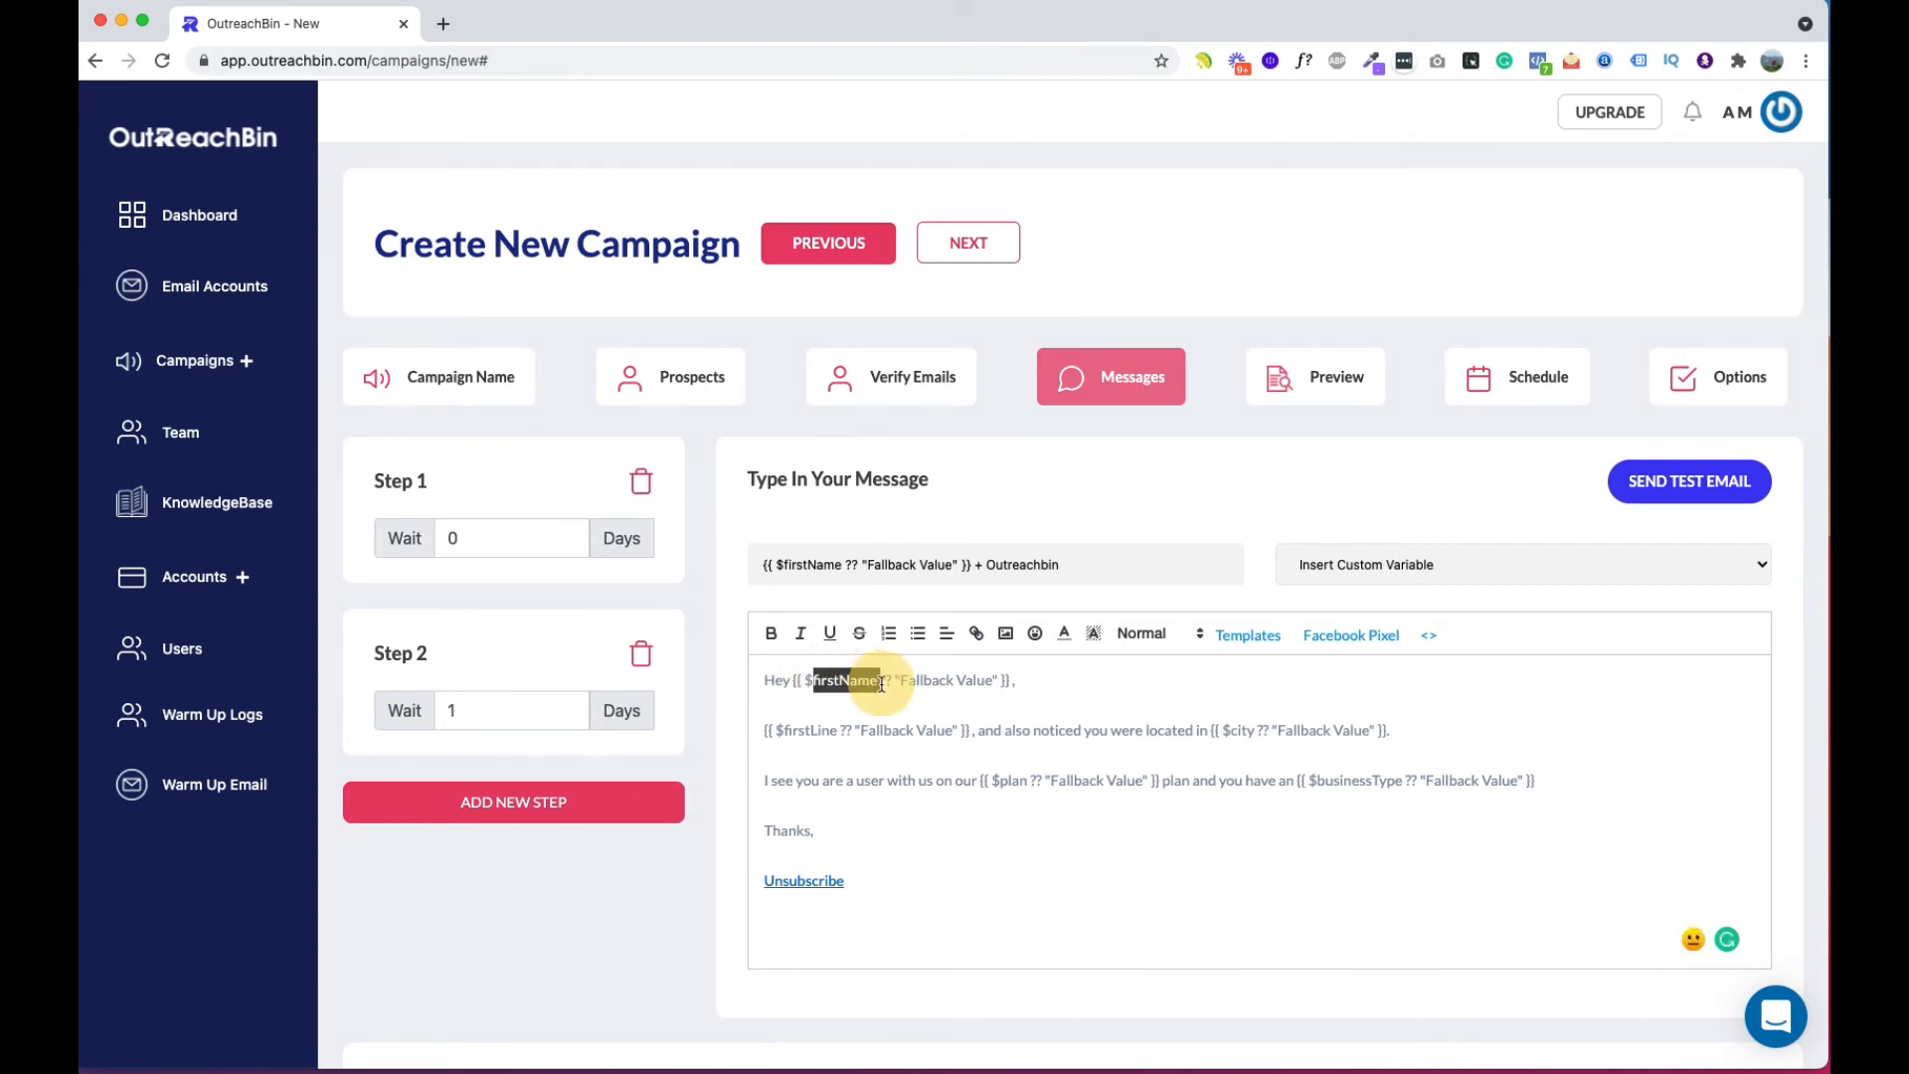
pyautogui.click(973, 718)
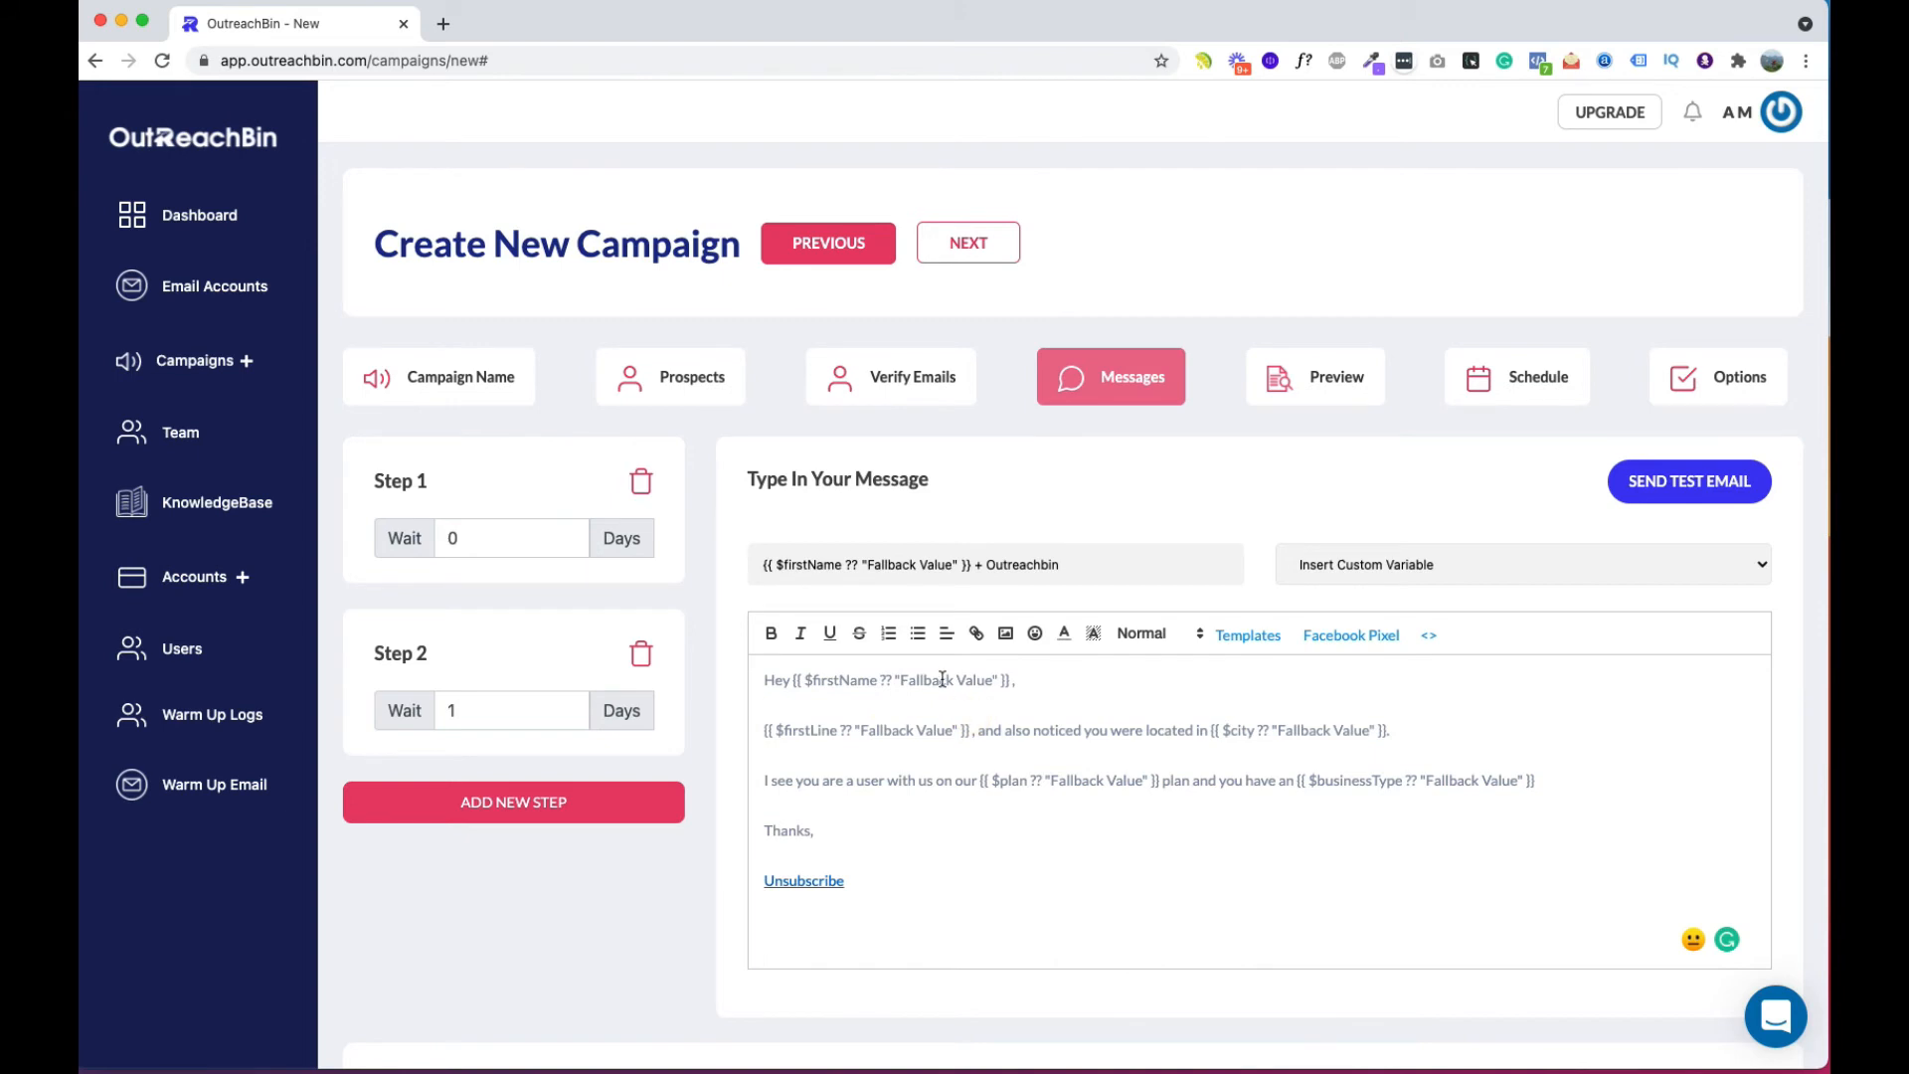
pyautogui.moveTo(901, 681); pyautogui.dragTo(998, 682)
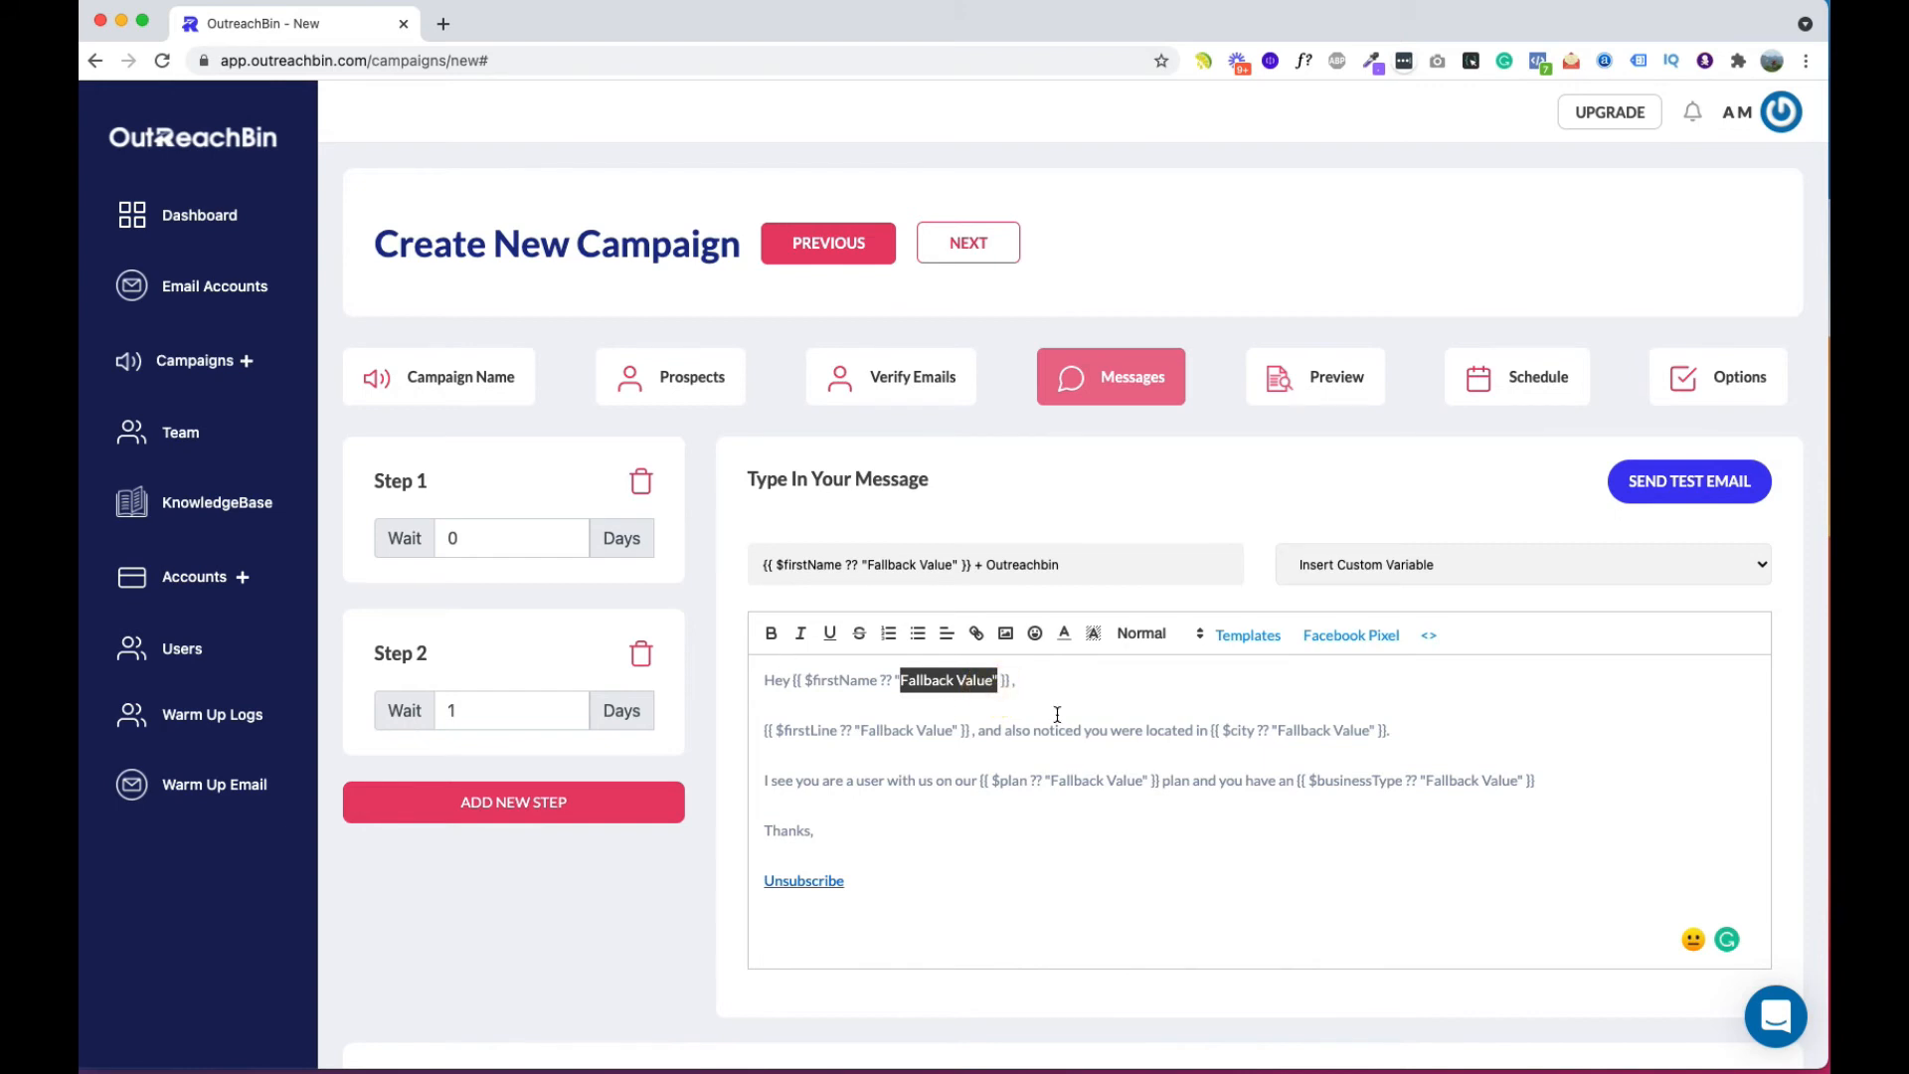
pyautogui.write('there')
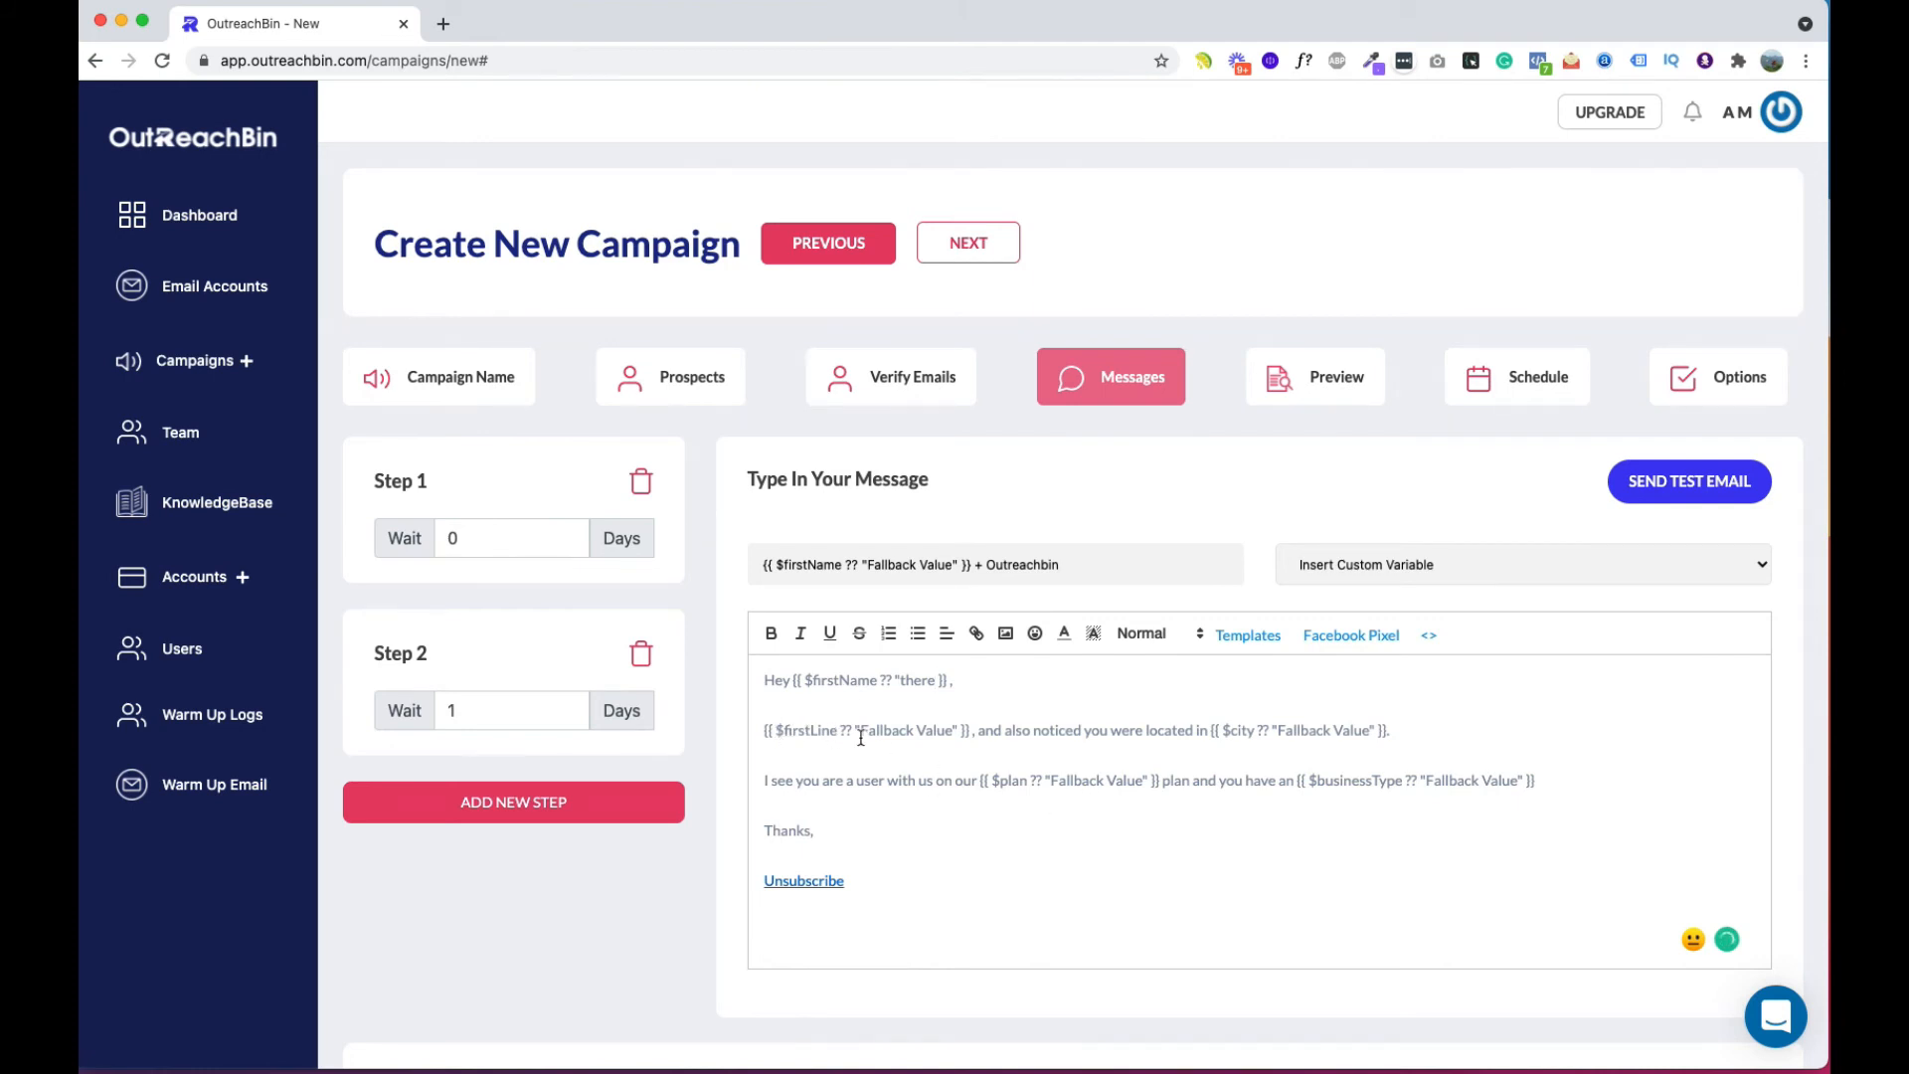
# Step: Check the firstLine variable's fallback value in Step 1 and the waiting period of Step 2
pyautogui.moveTo(861, 738); pyautogui.dragTo(950, 738)
pyautogui.click(1457, 833)
pyautogui.click(562, 620)
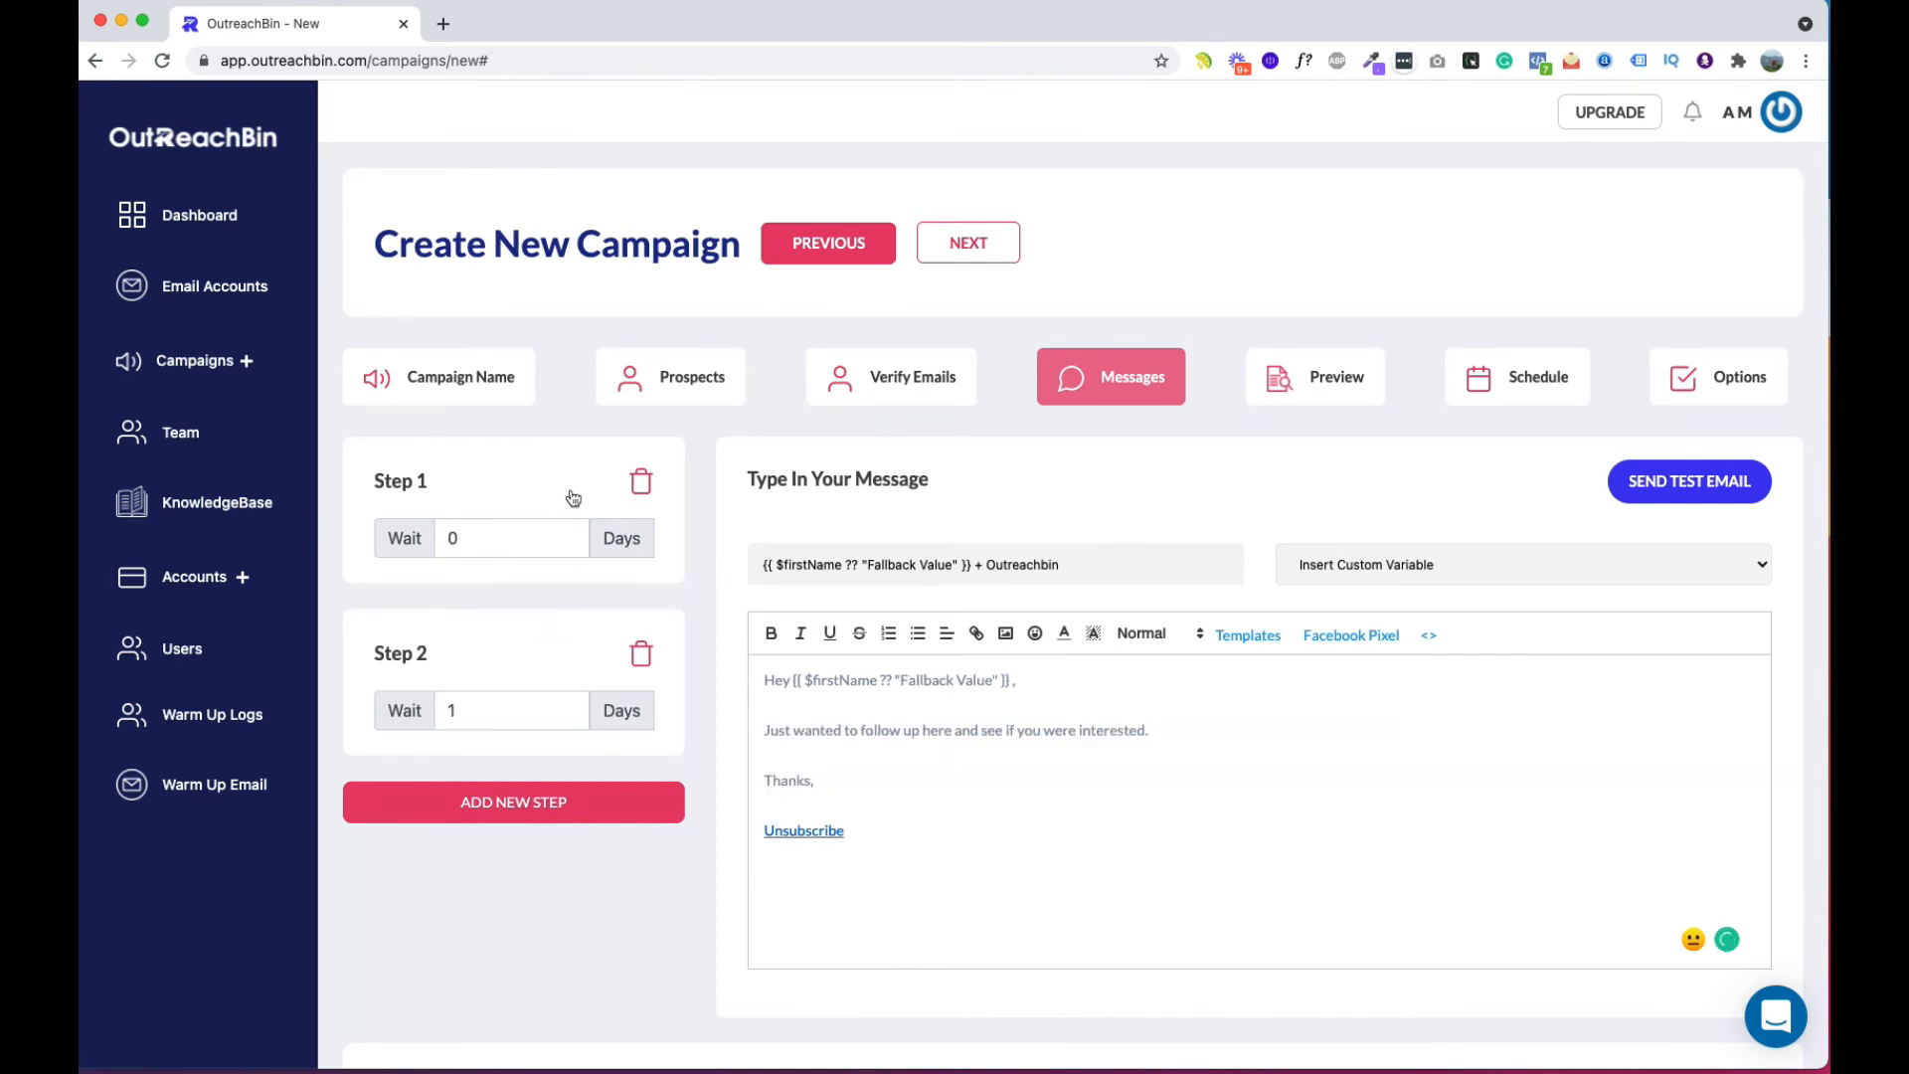
pyautogui.moveTo(467, 710); pyautogui.dragTo(416, 718)
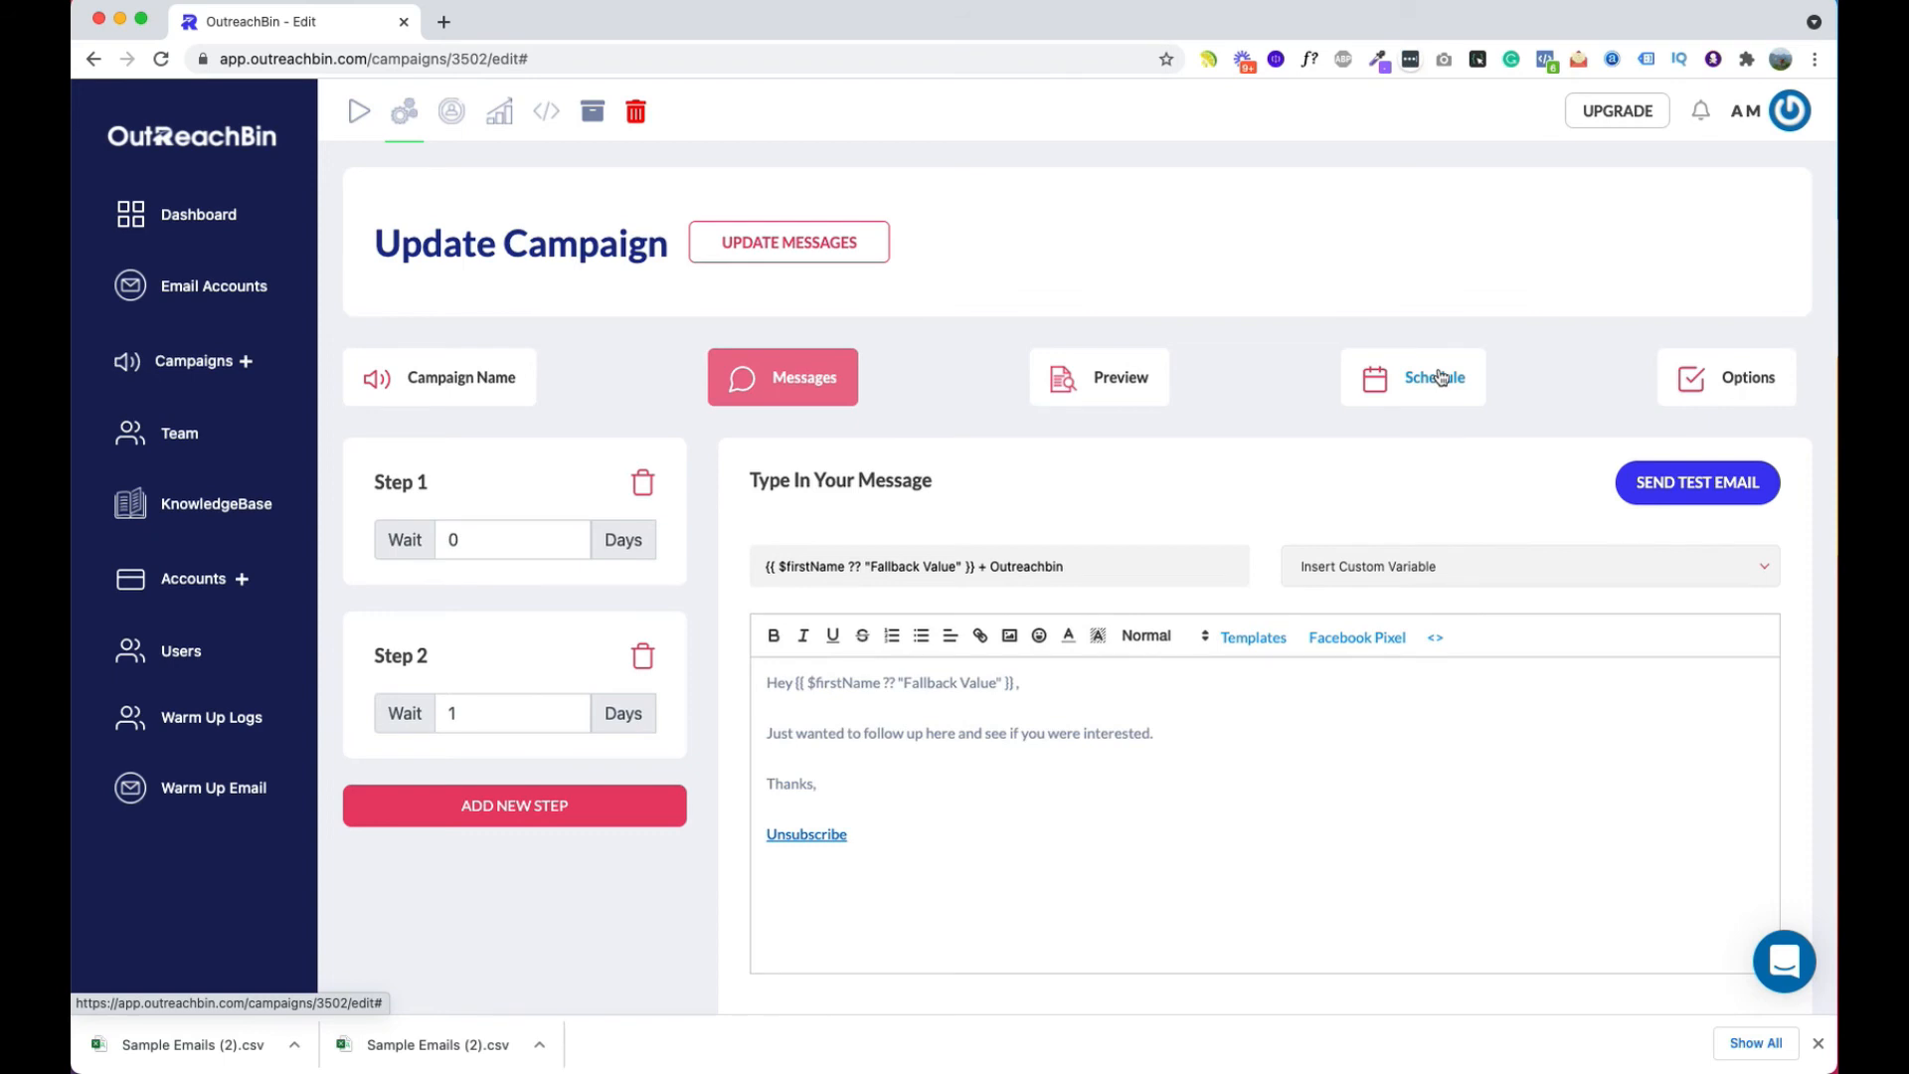
# Step: Set the maximum reach per sequence step per day to 10 in the campaign schedule
pyautogui.click(1439, 375)
pyautogui.scroll(-1, 476, 433)
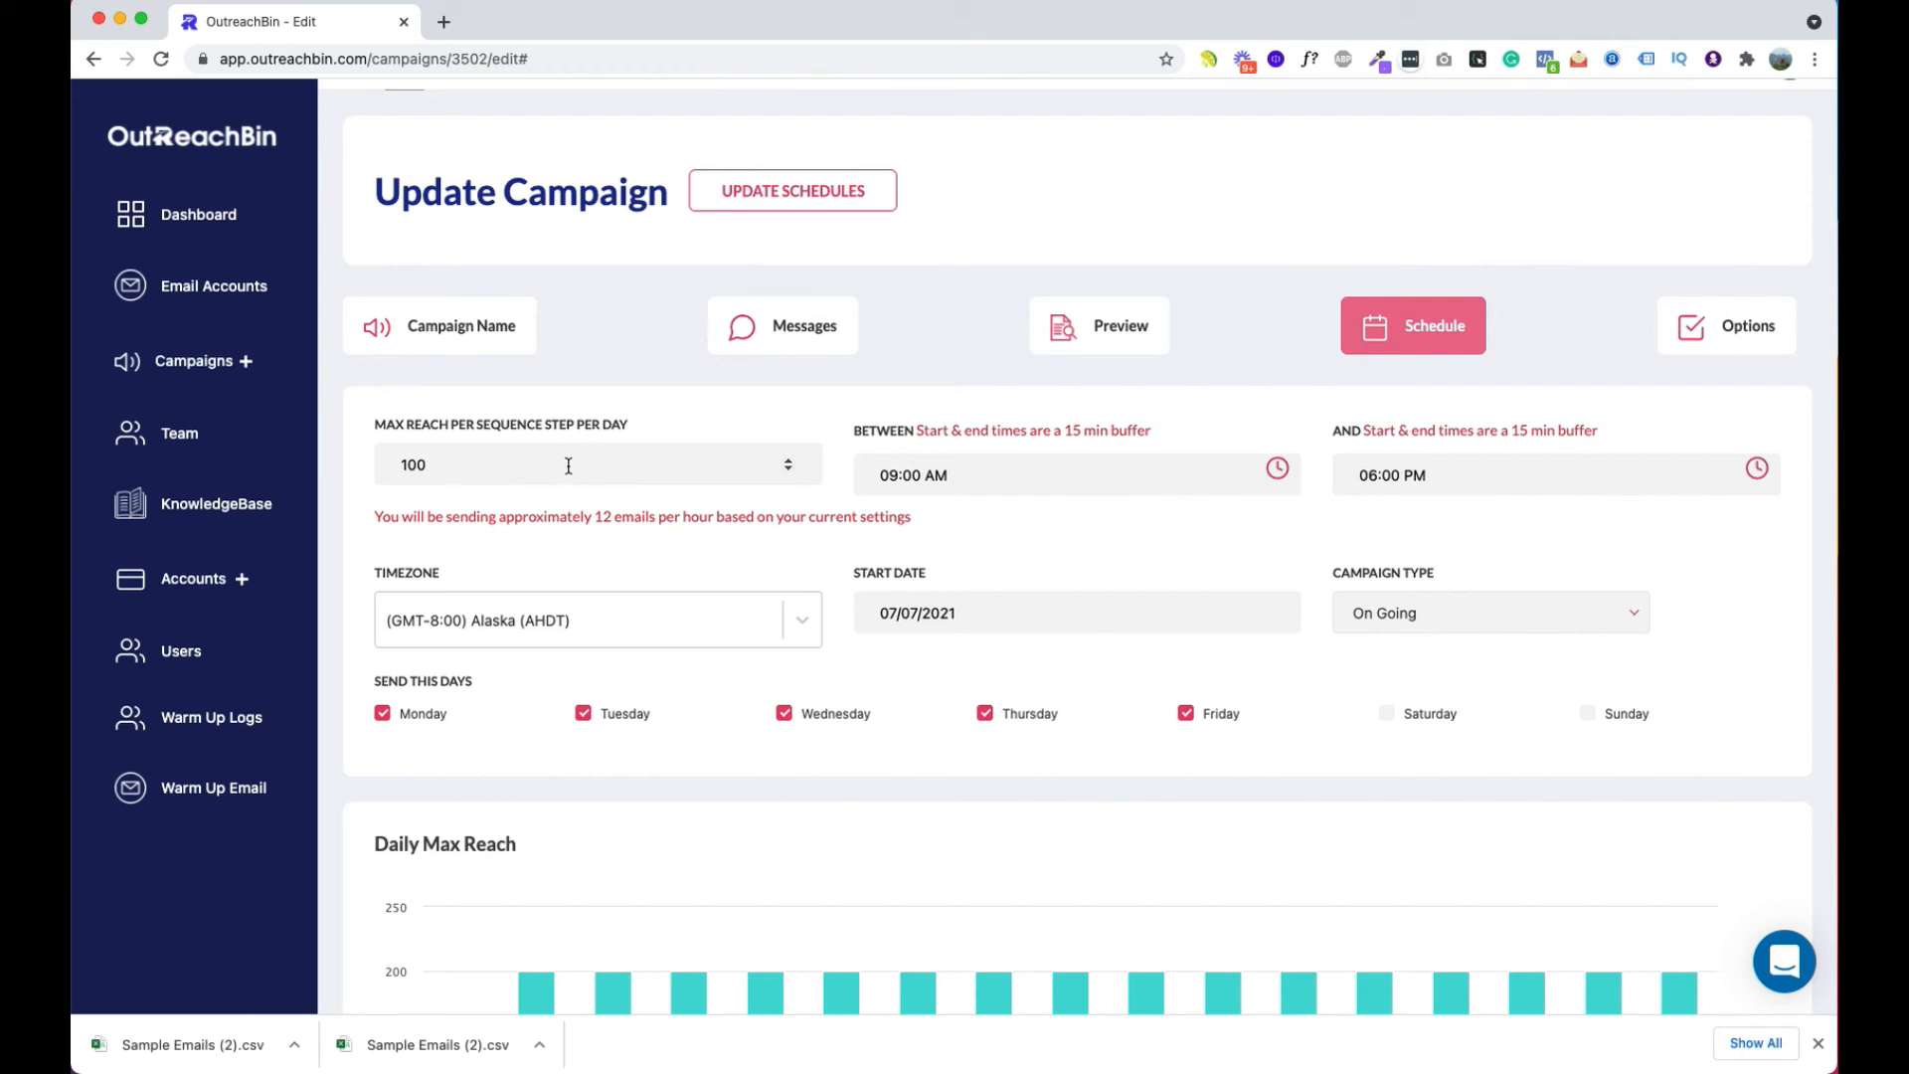
pyautogui.click(771, 345)
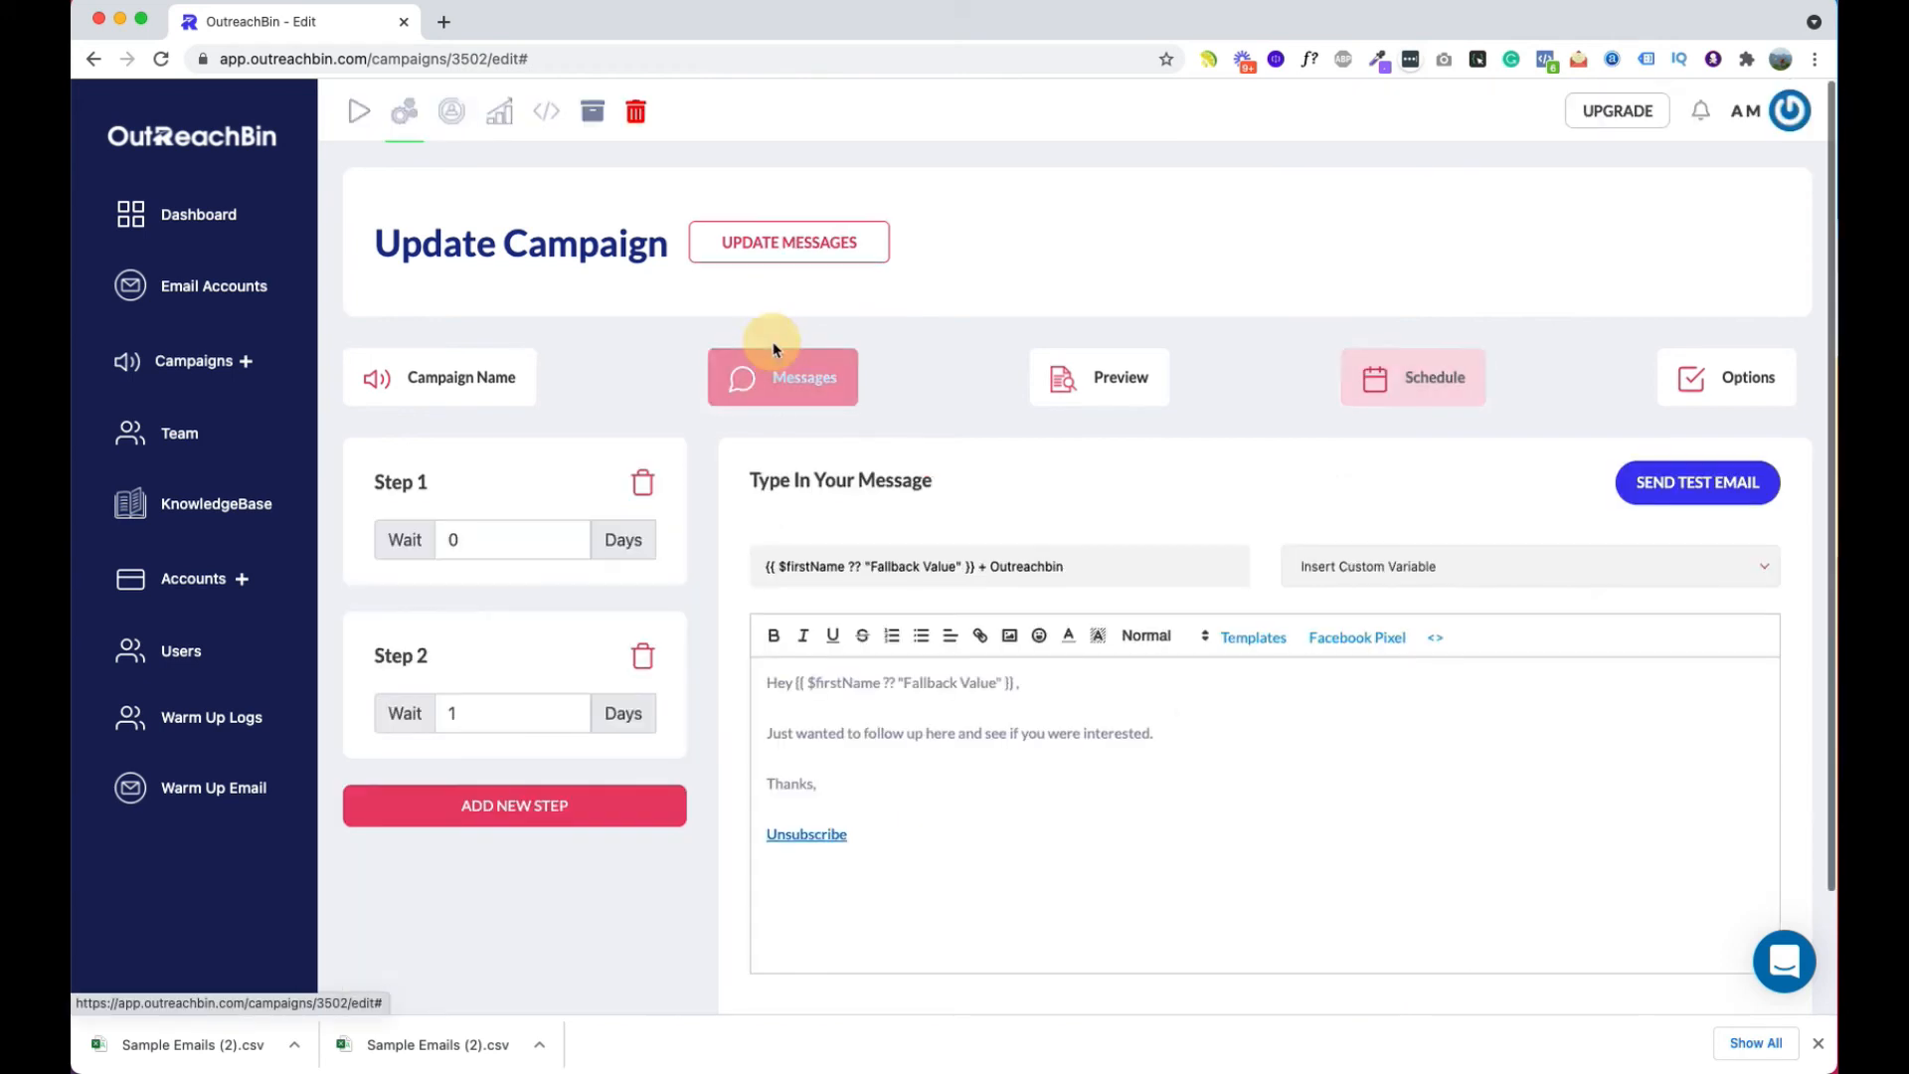
pyautogui.click(1428, 378)
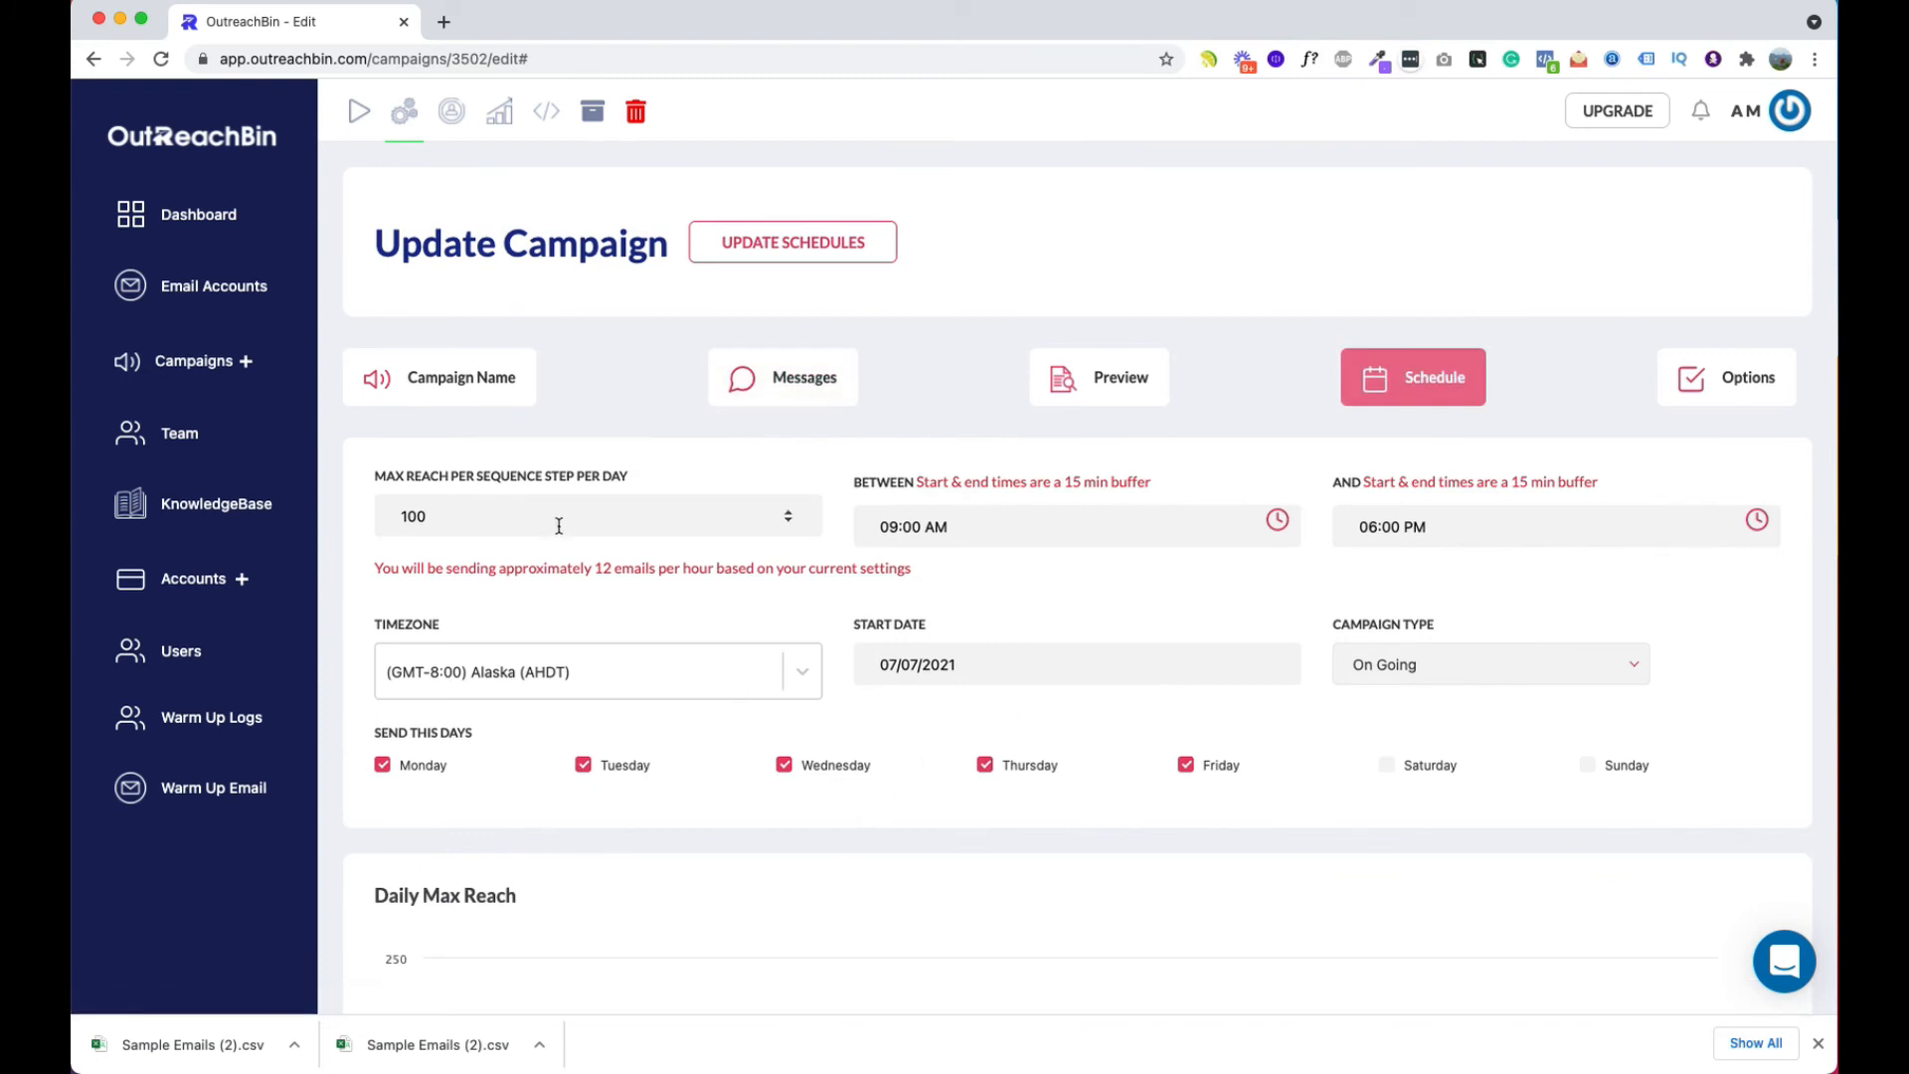
pyautogui.moveTo(559, 526); pyautogui.dragTo(340, 498)
pyautogui.click(485, 532)
pyautogui.click(485, 532)
pyautogui.doubleClick(485, 532)
pyautogui.write('10')
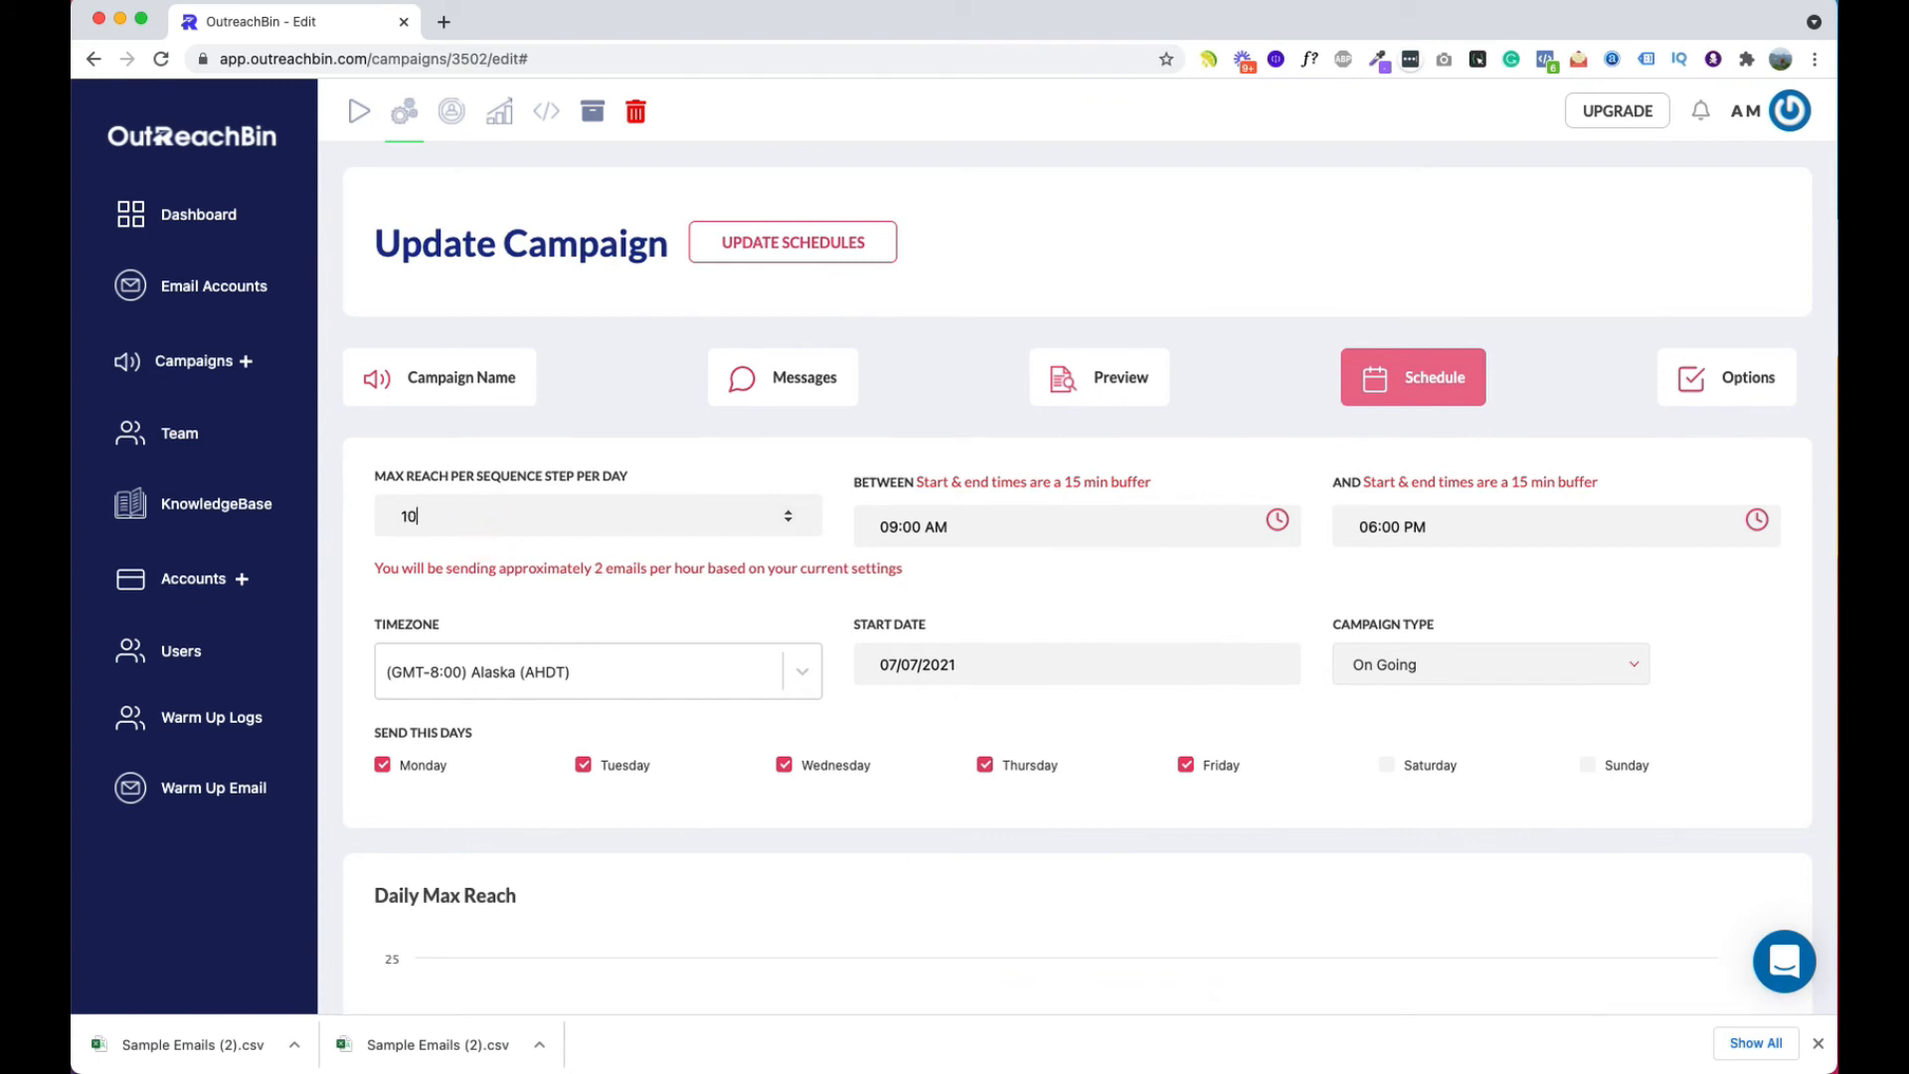
# Step: Review the schedule's timezone, sending days and Daily Max Reach chart, comparing them with the campaign's message steps
pyautogui.click(672, 473)
pyautogui.click(703, 671)
pyautogui.click(753, 612)
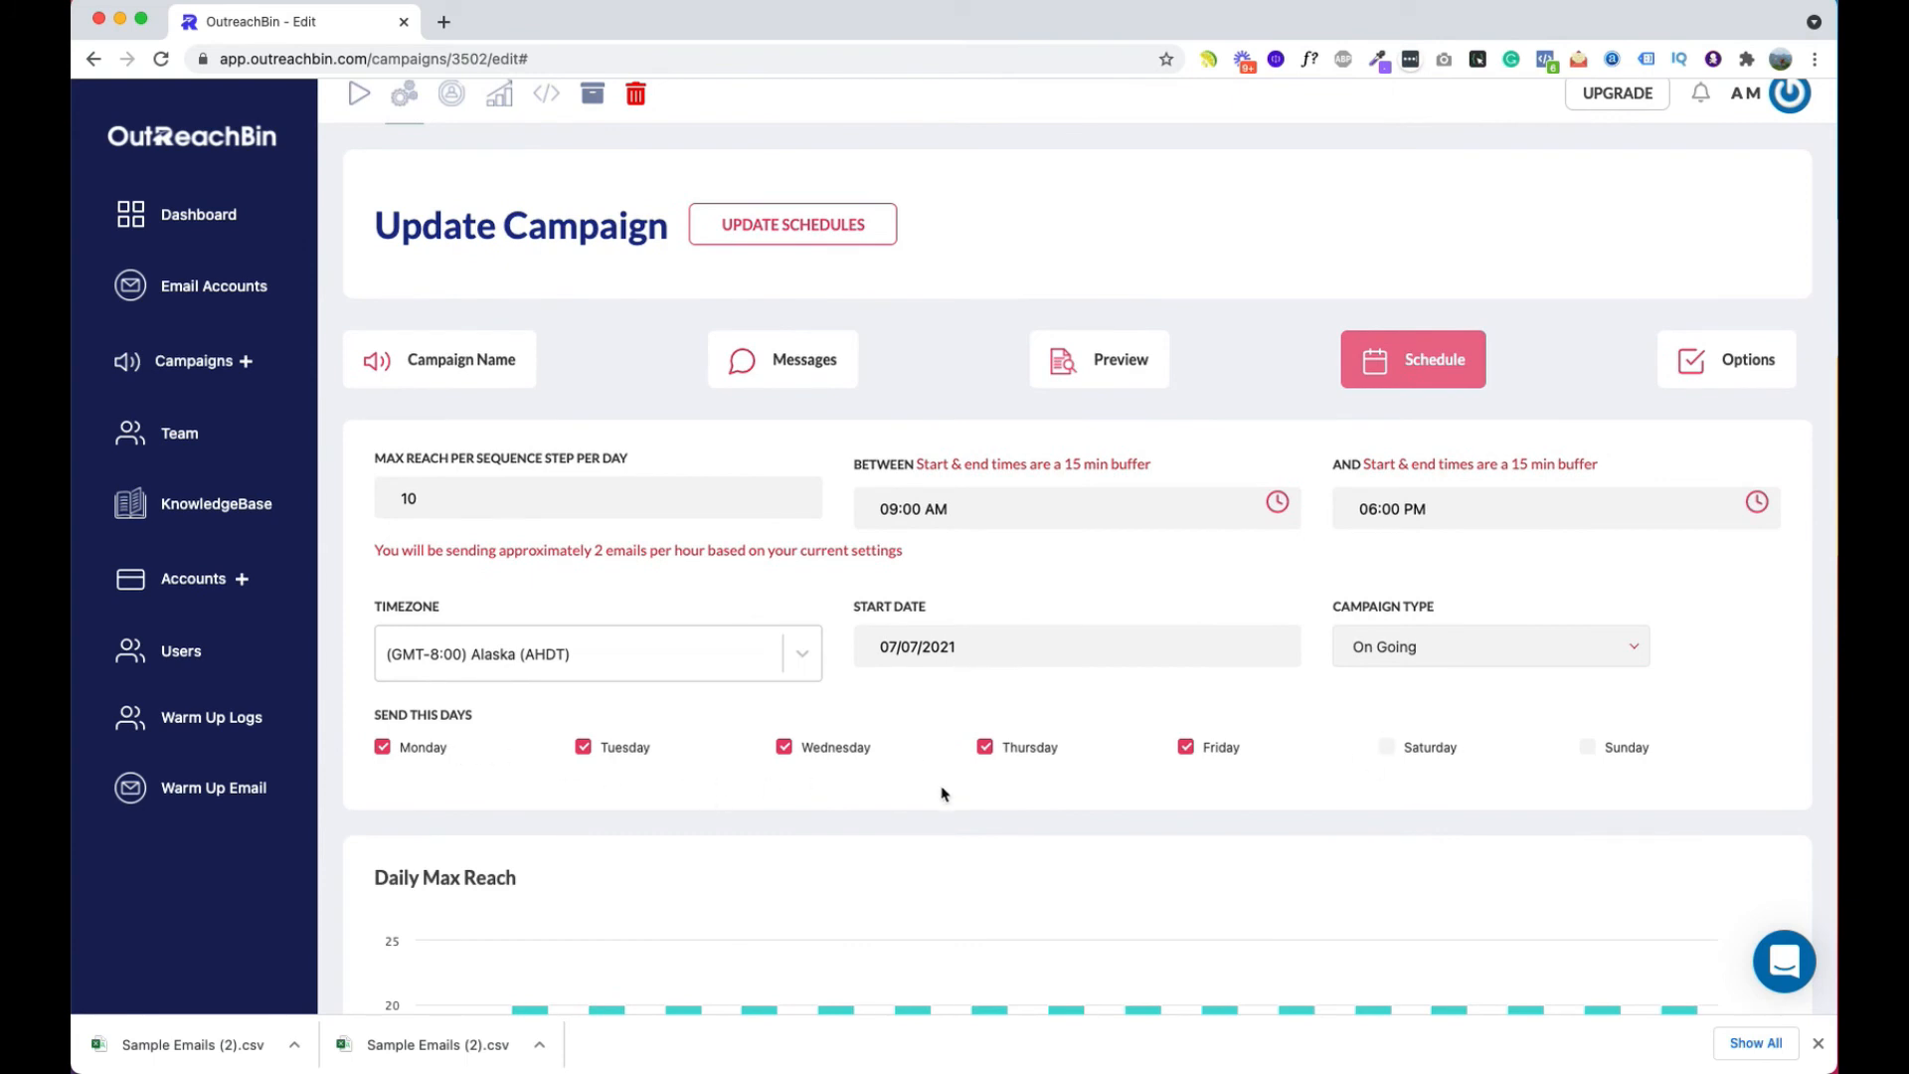
pyautogui.scroll(-4, 1308, 785)
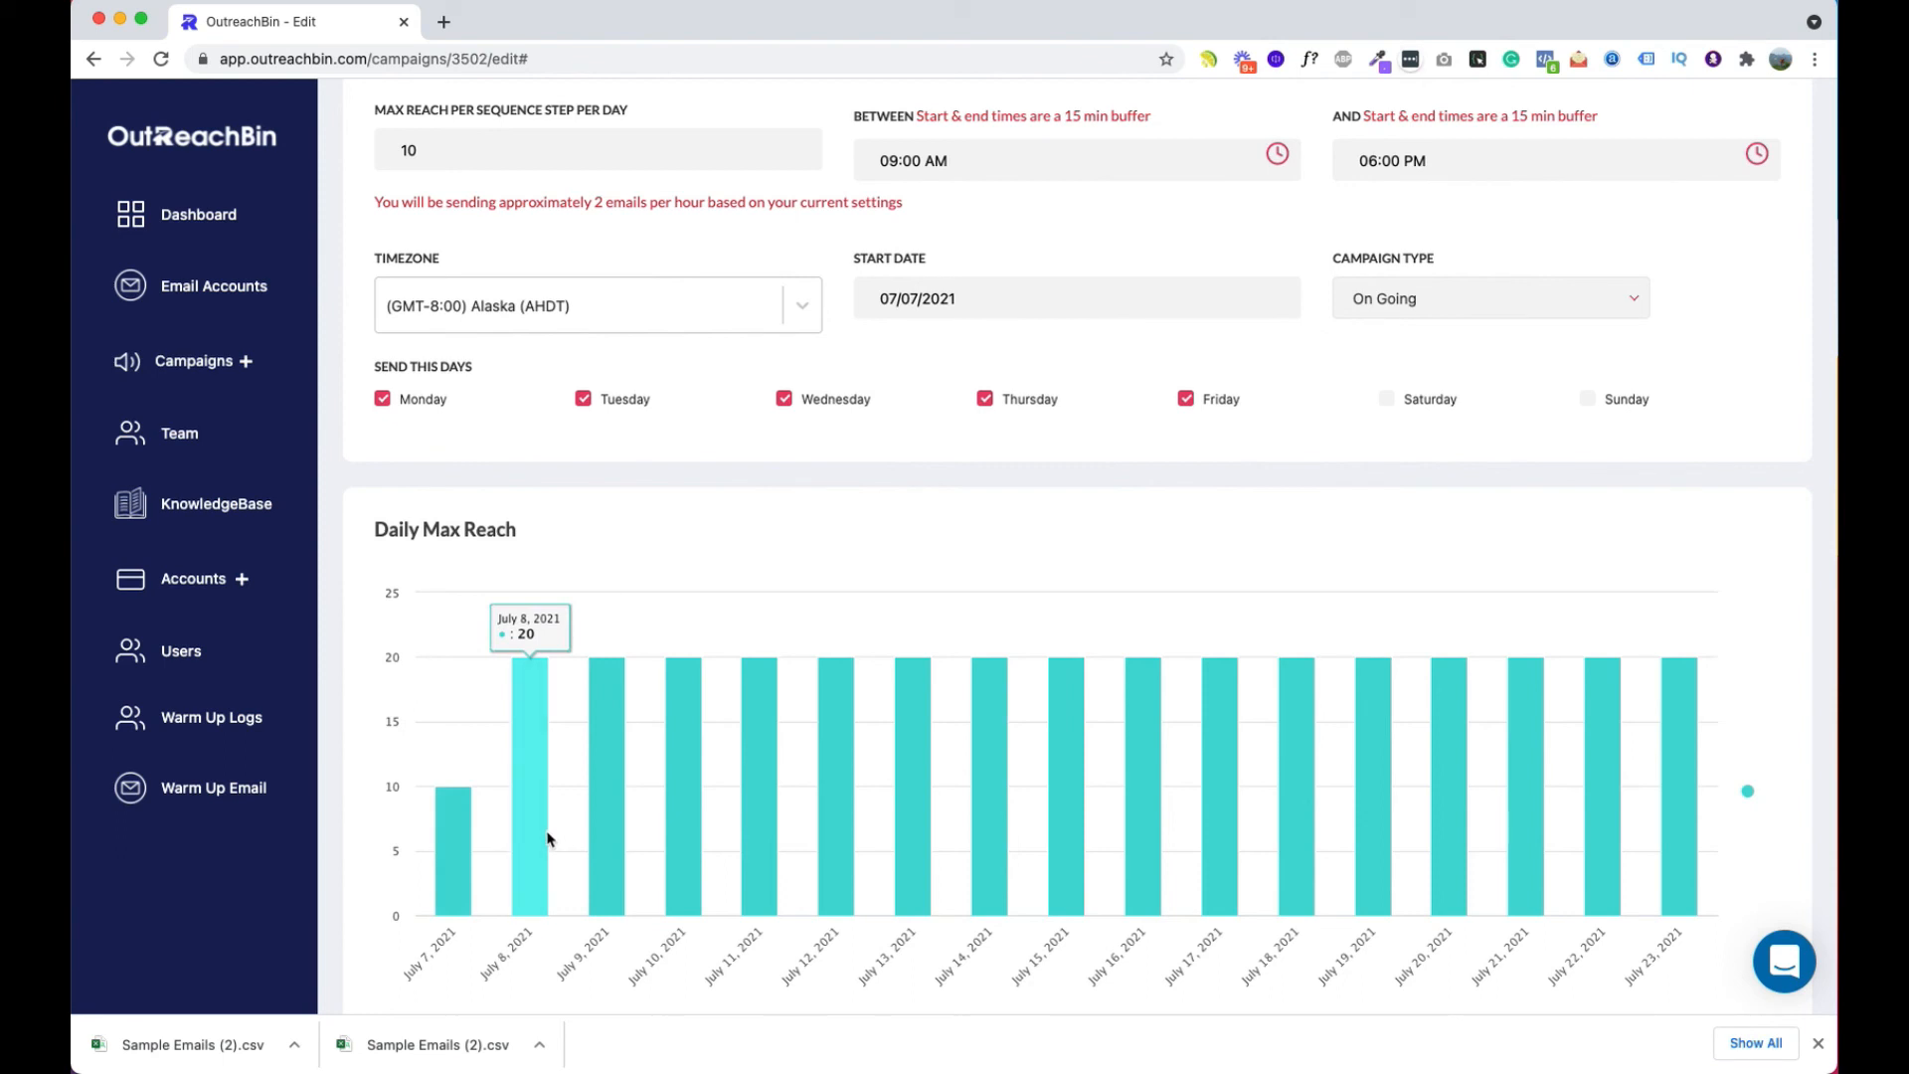
pyautogui.scroll(3, 657, 430)
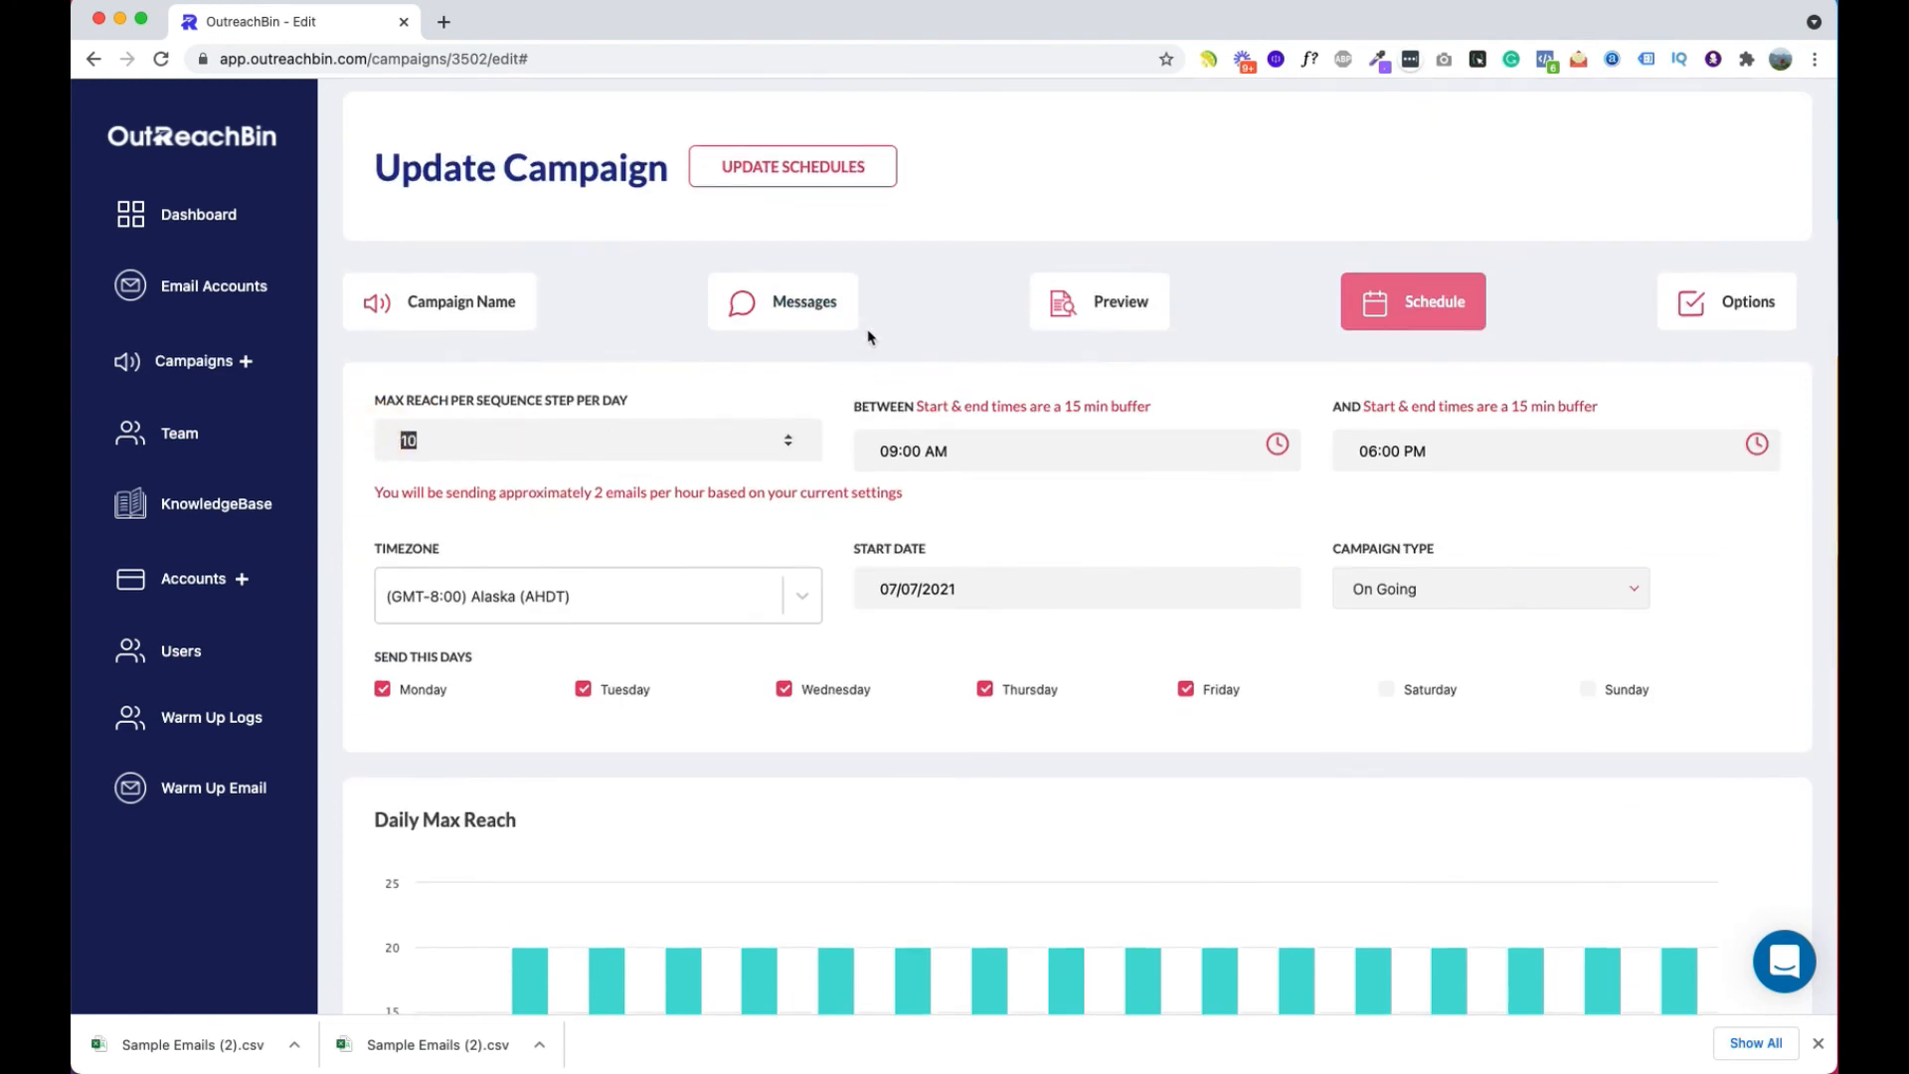
pyautogui.click(824, 312)
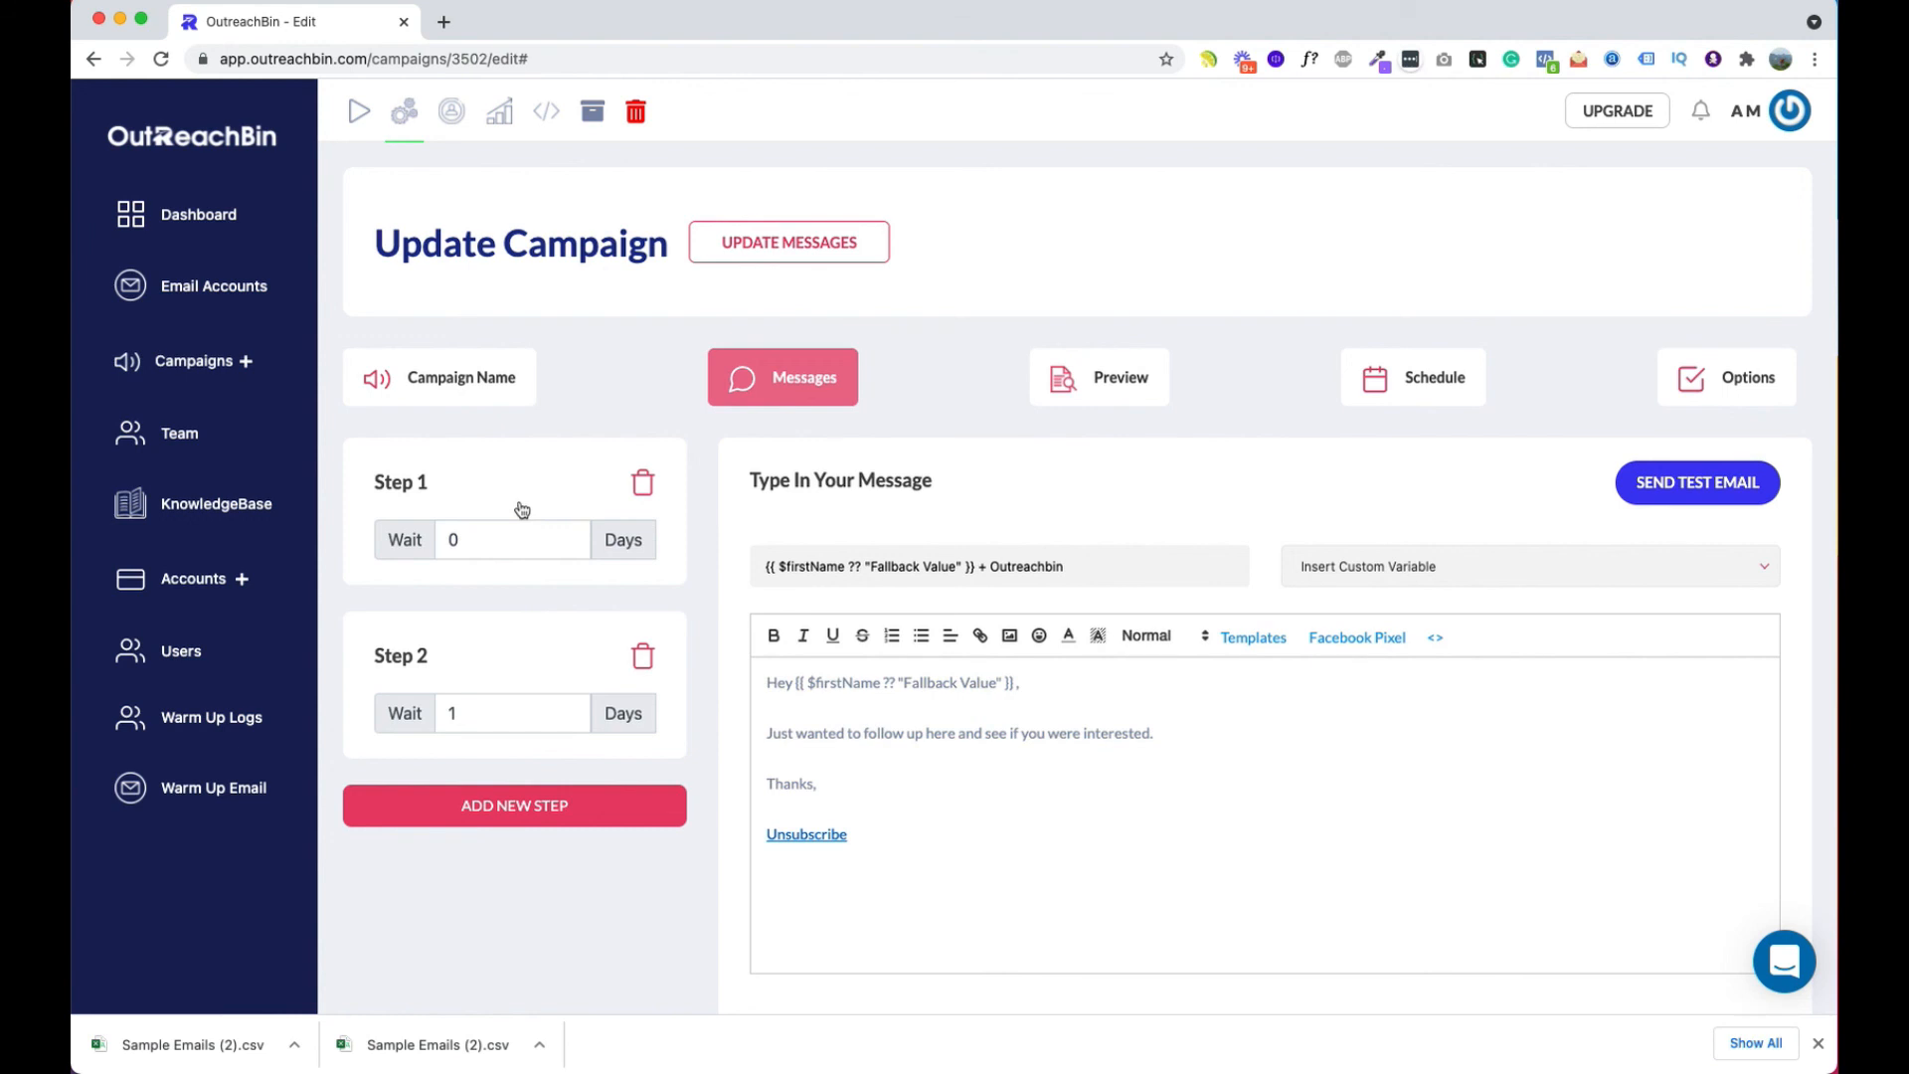
pyautogui.click(1474, 368)
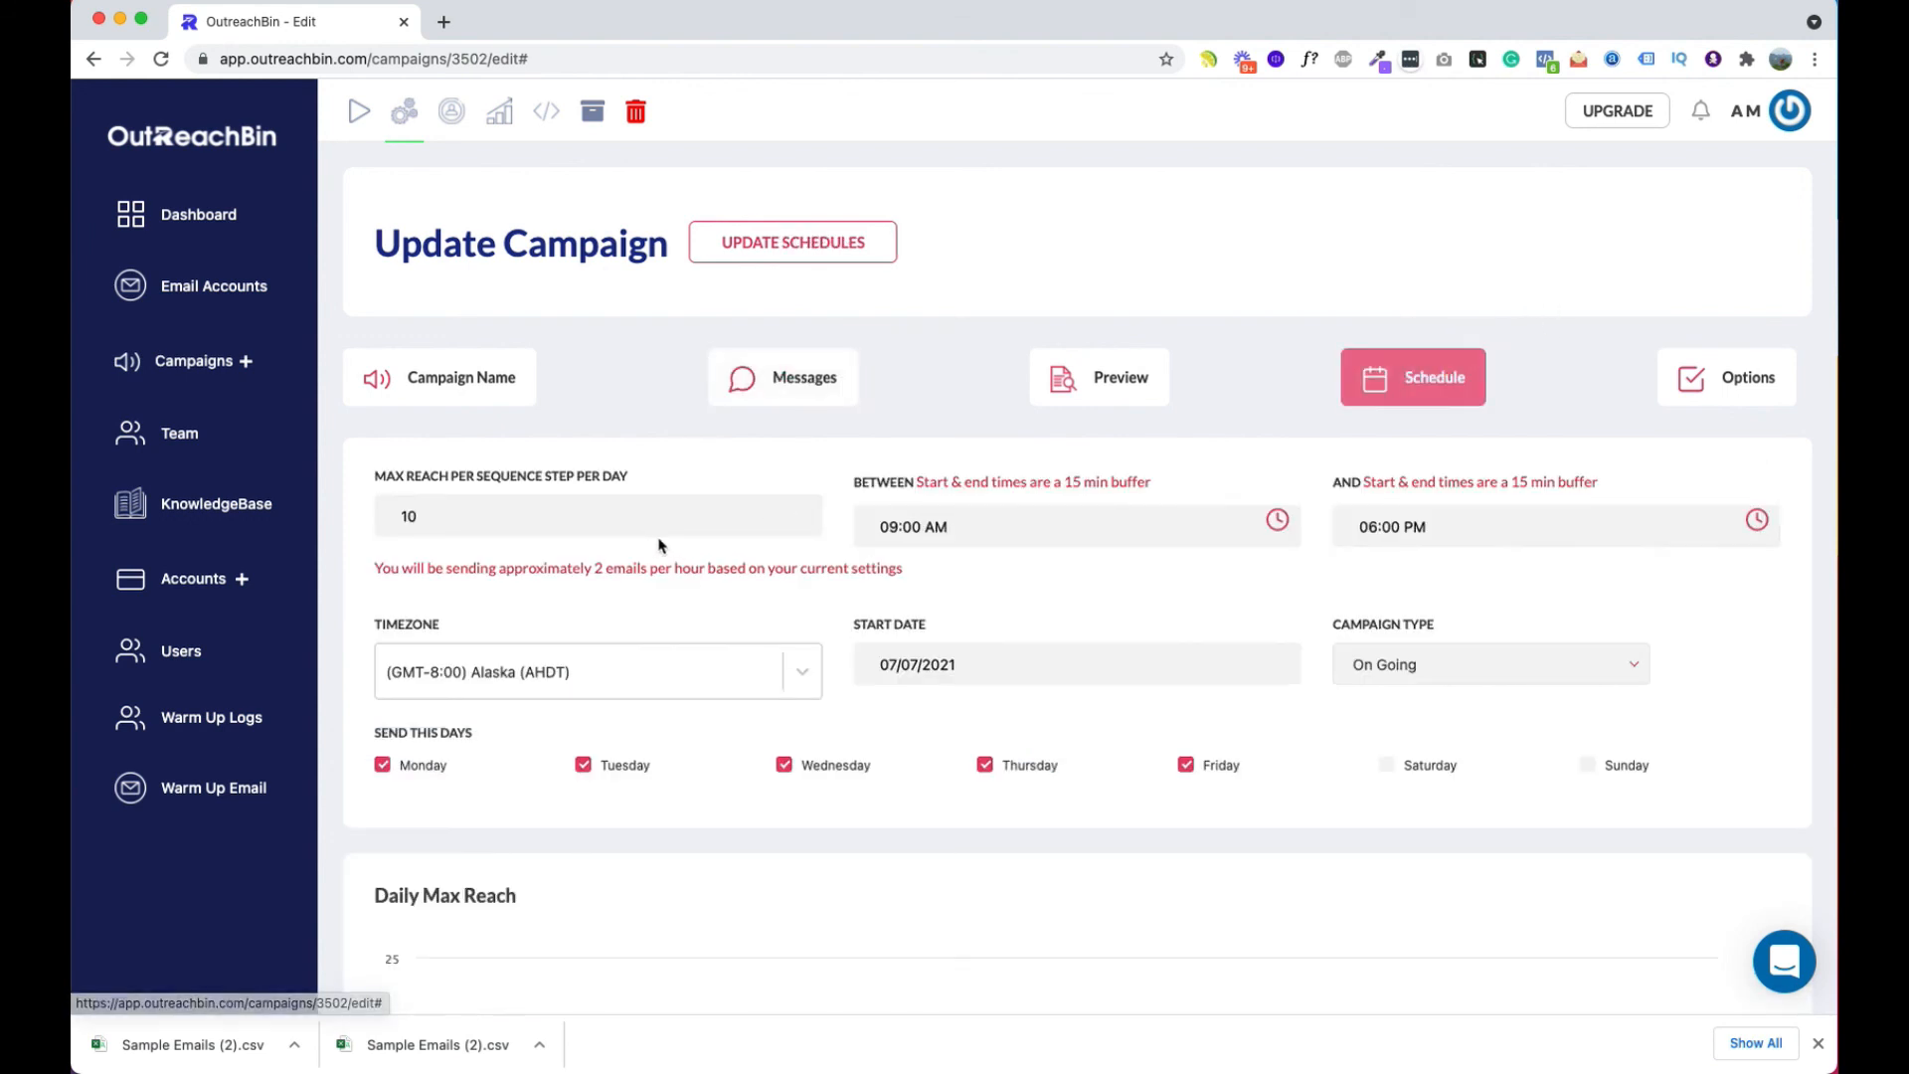
pyautogui.scroll(-4, 780, 711)
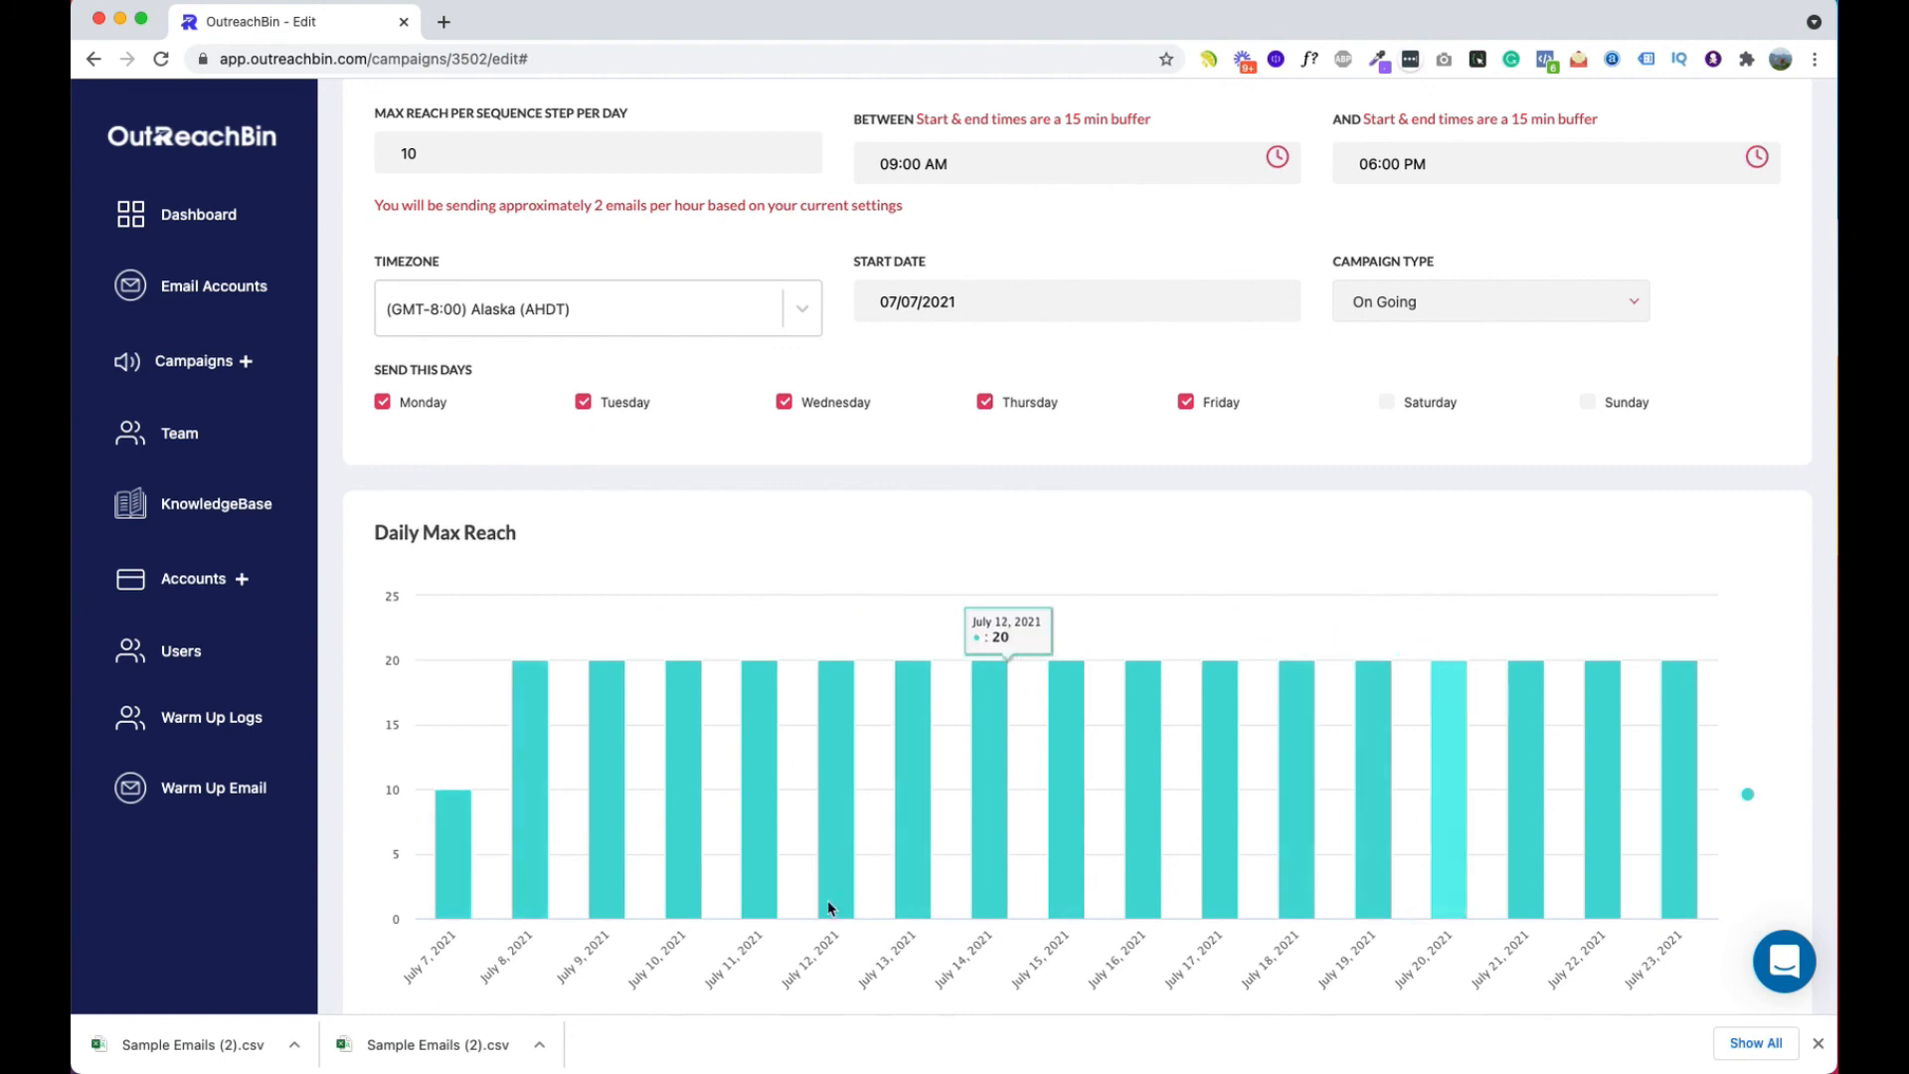
pyautogui.scroll(3, 1410, 907)
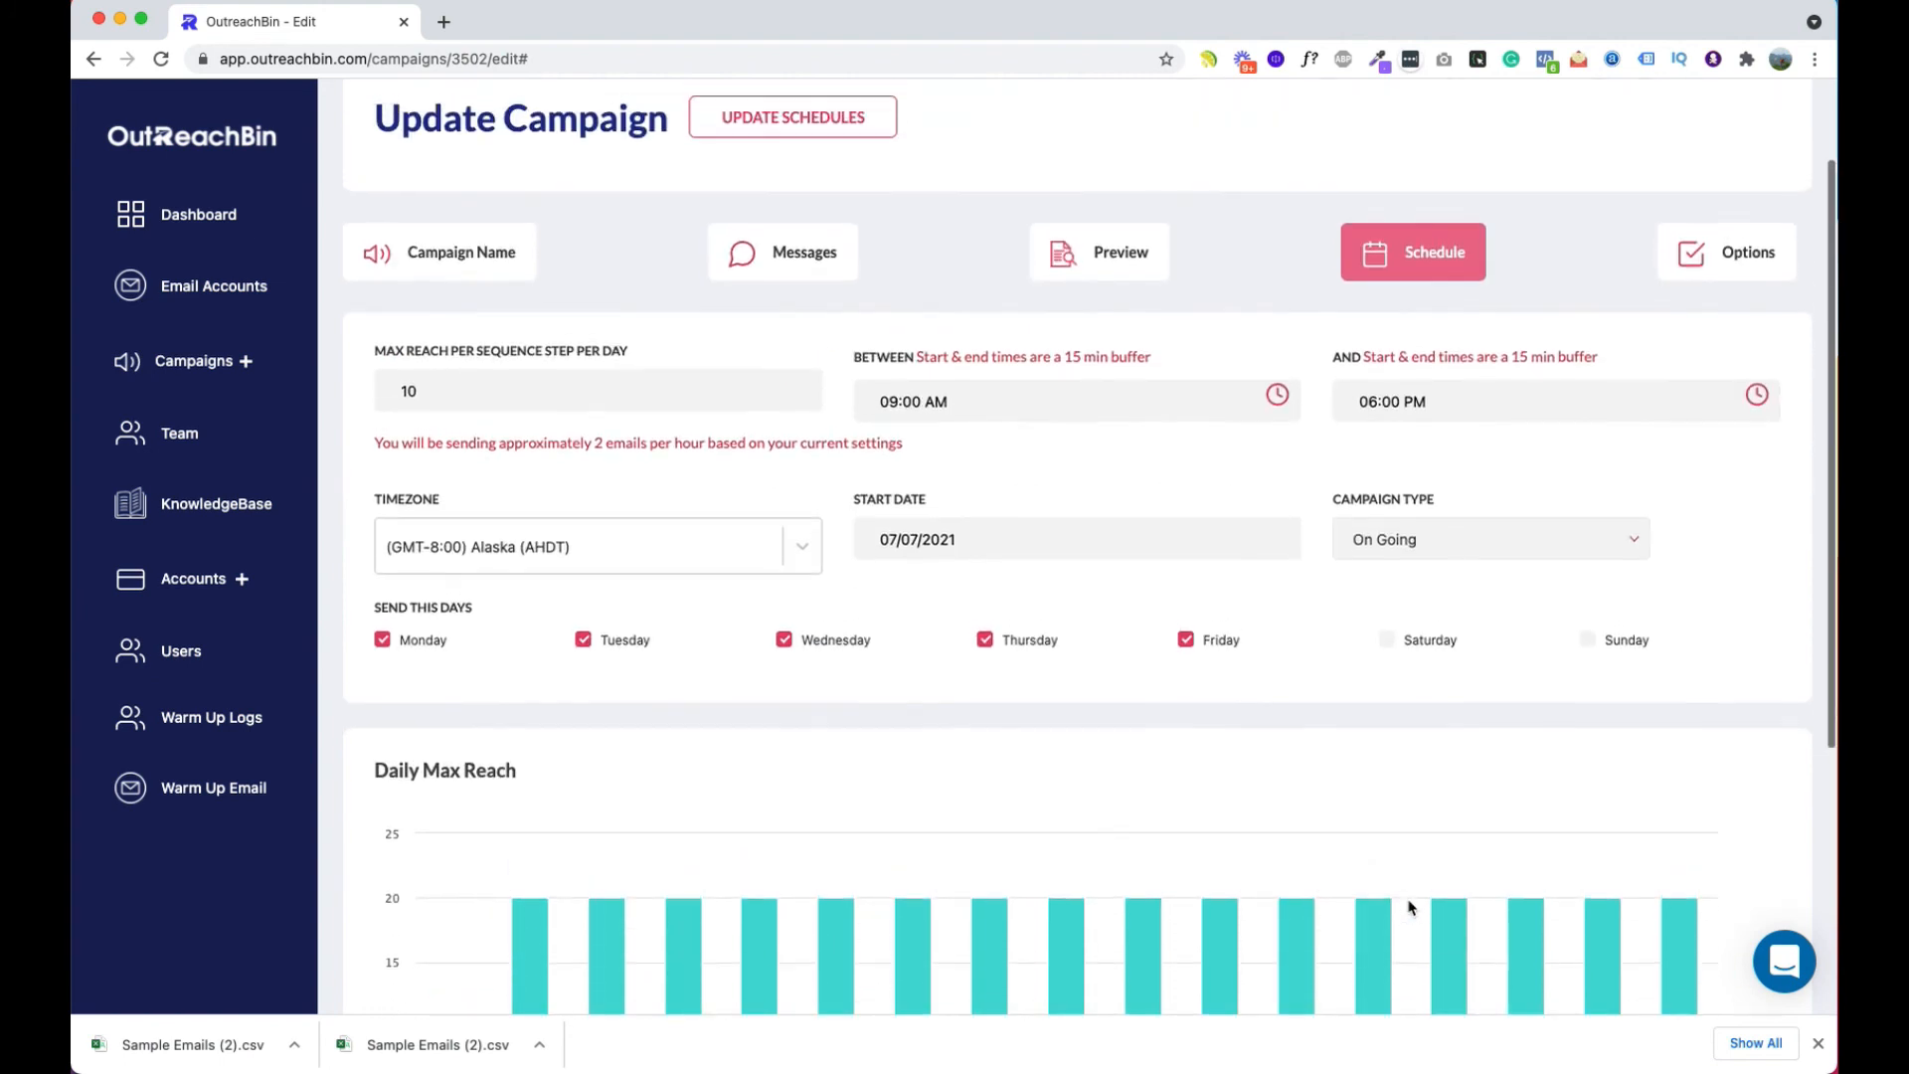
# Step: Choose On Going as the campaign type and look over the rest of the schedule
pyautogui.click(1464, 563)
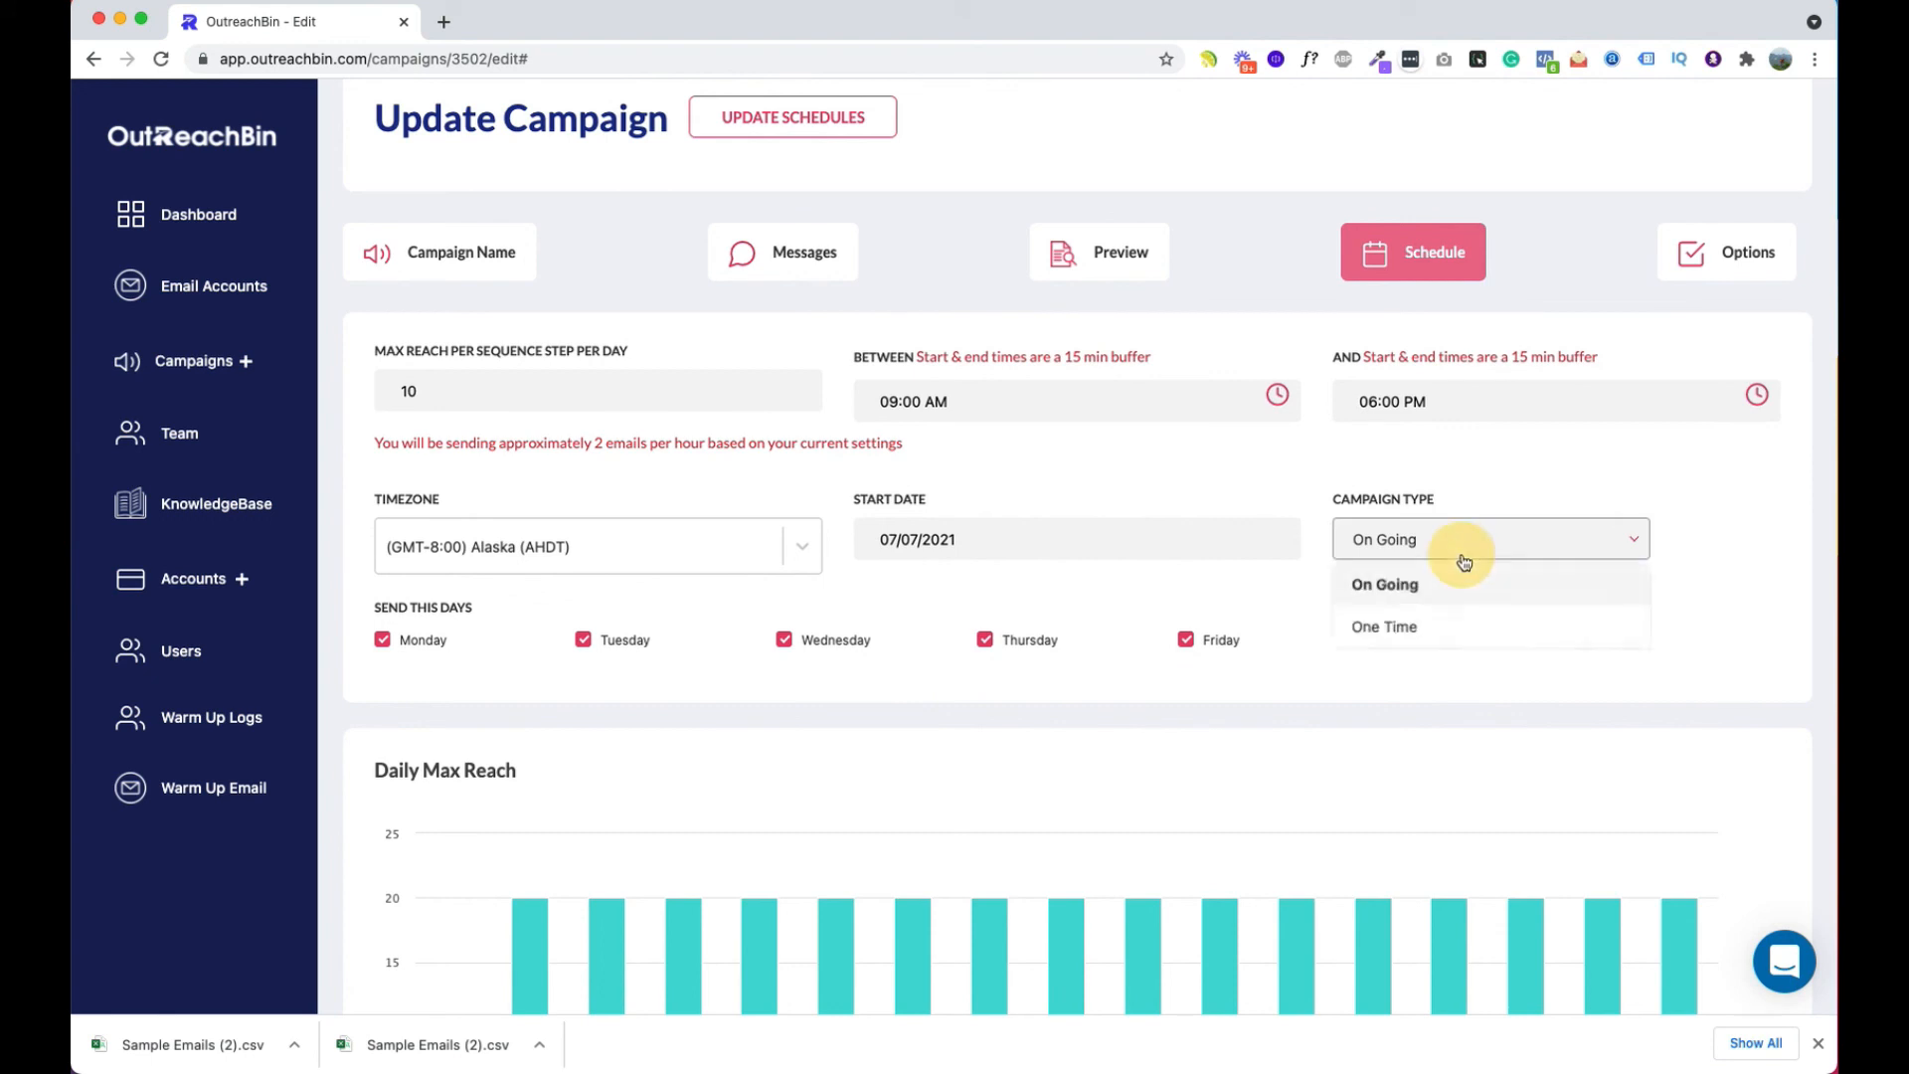
pyautogui.click(1424, 594)
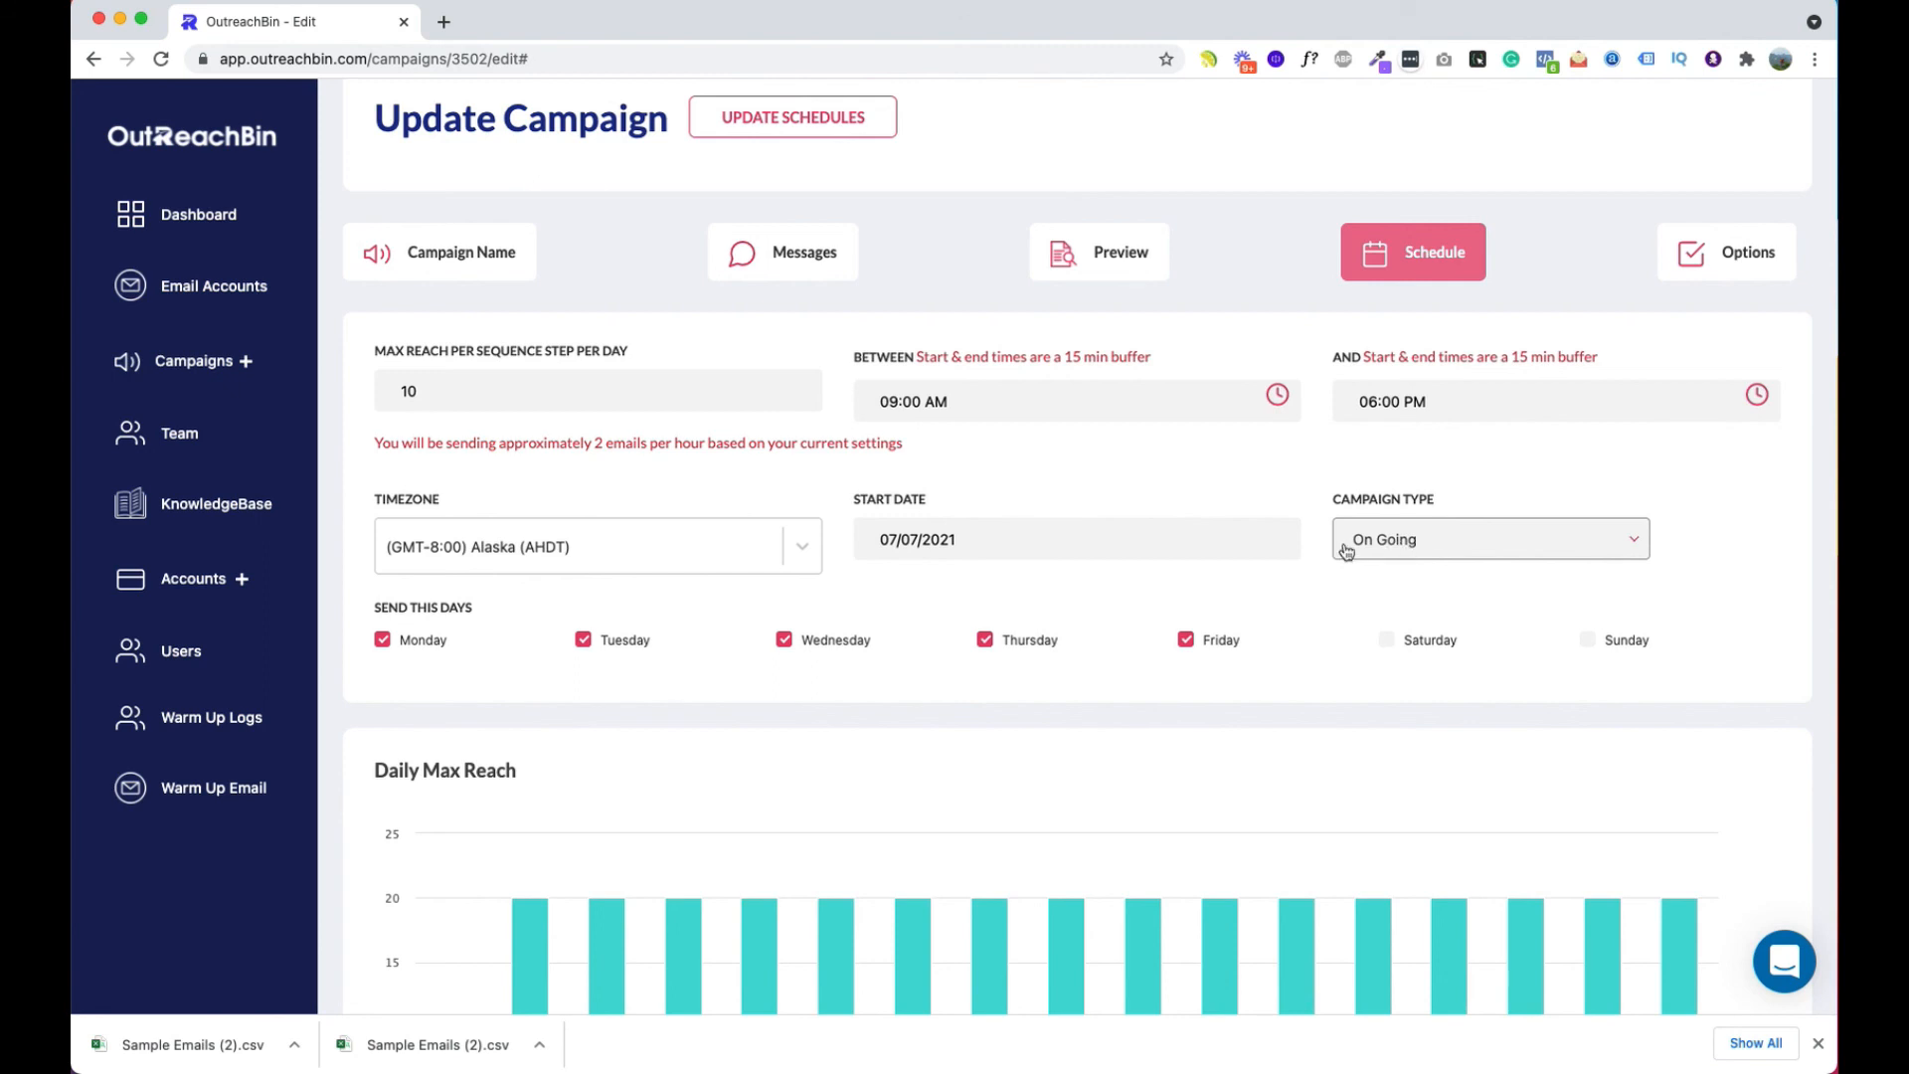
pyautogui.scroll(-5, 1347, 553)
pyautogui.scroll(5, 1347, 553)
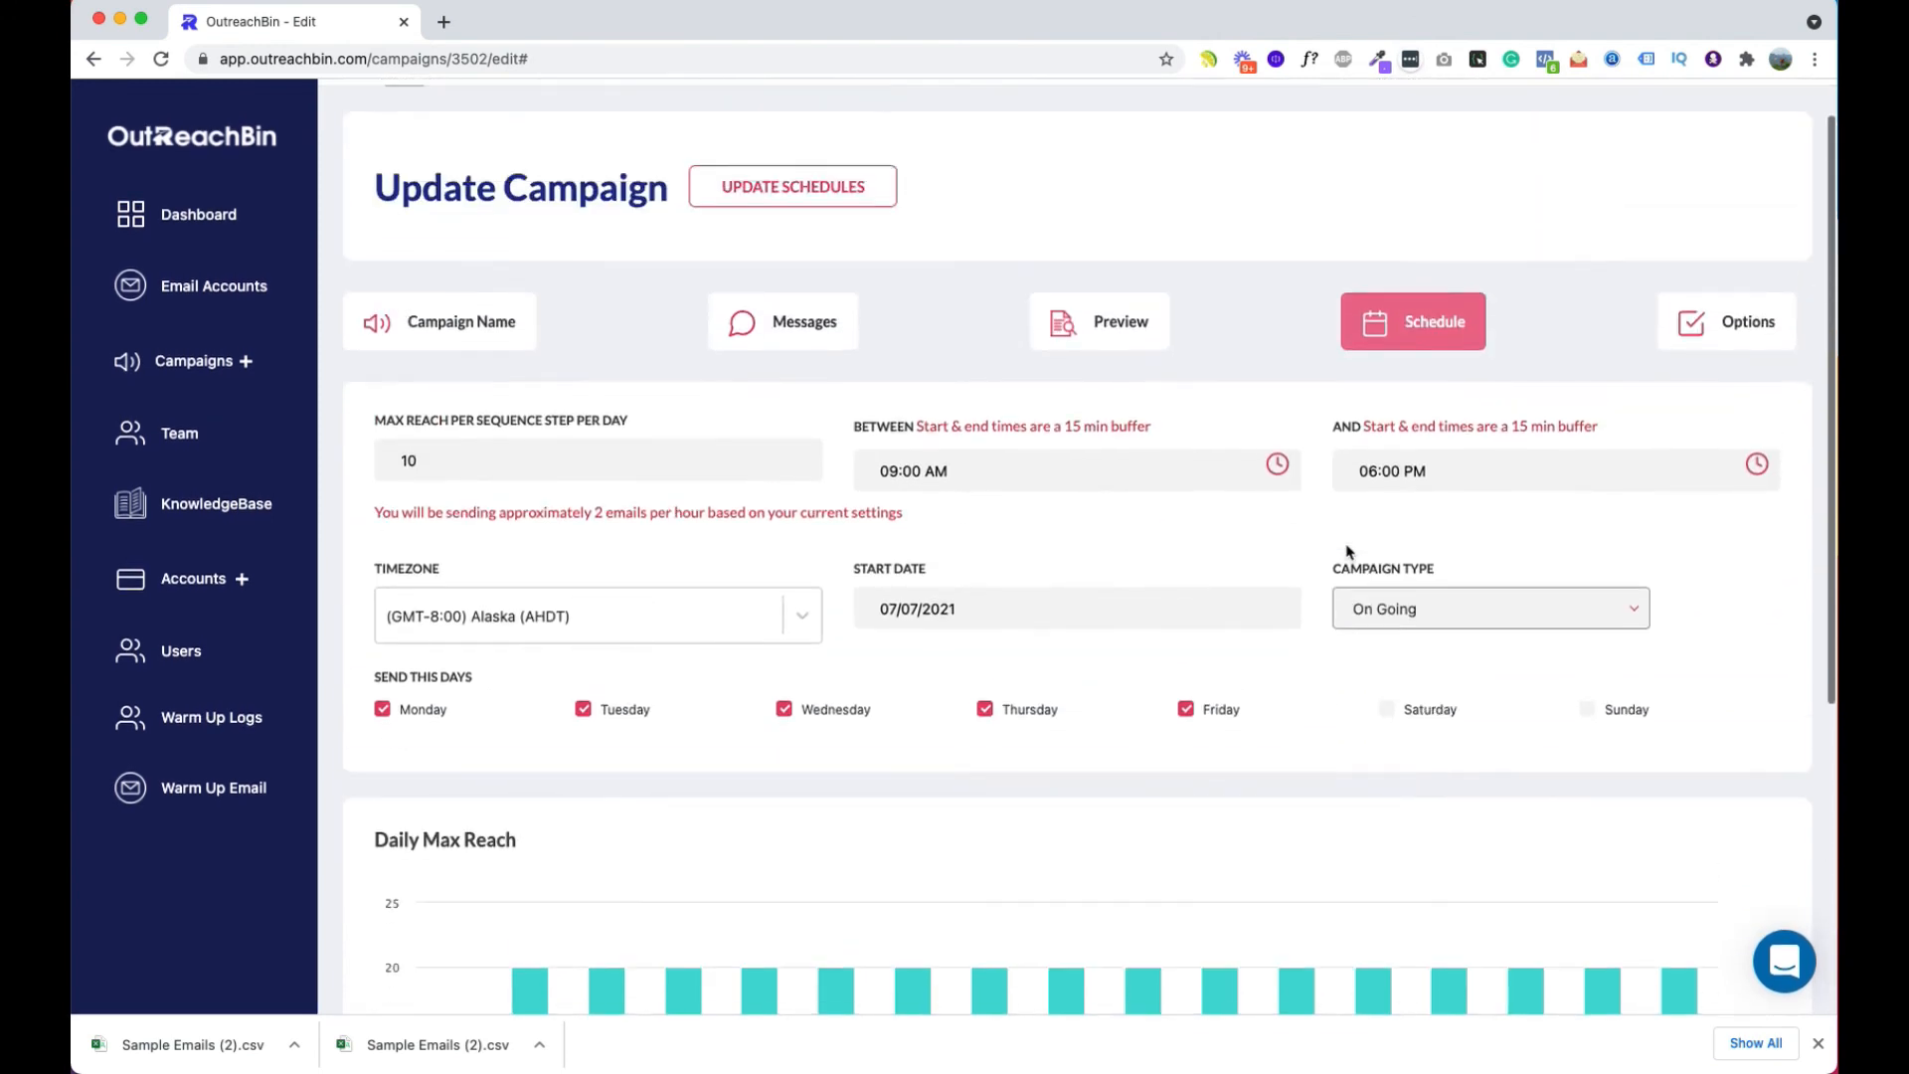
# Step: In the campaign options, select the first listed email account as the sending address
pyautogui.click(1770, 343)
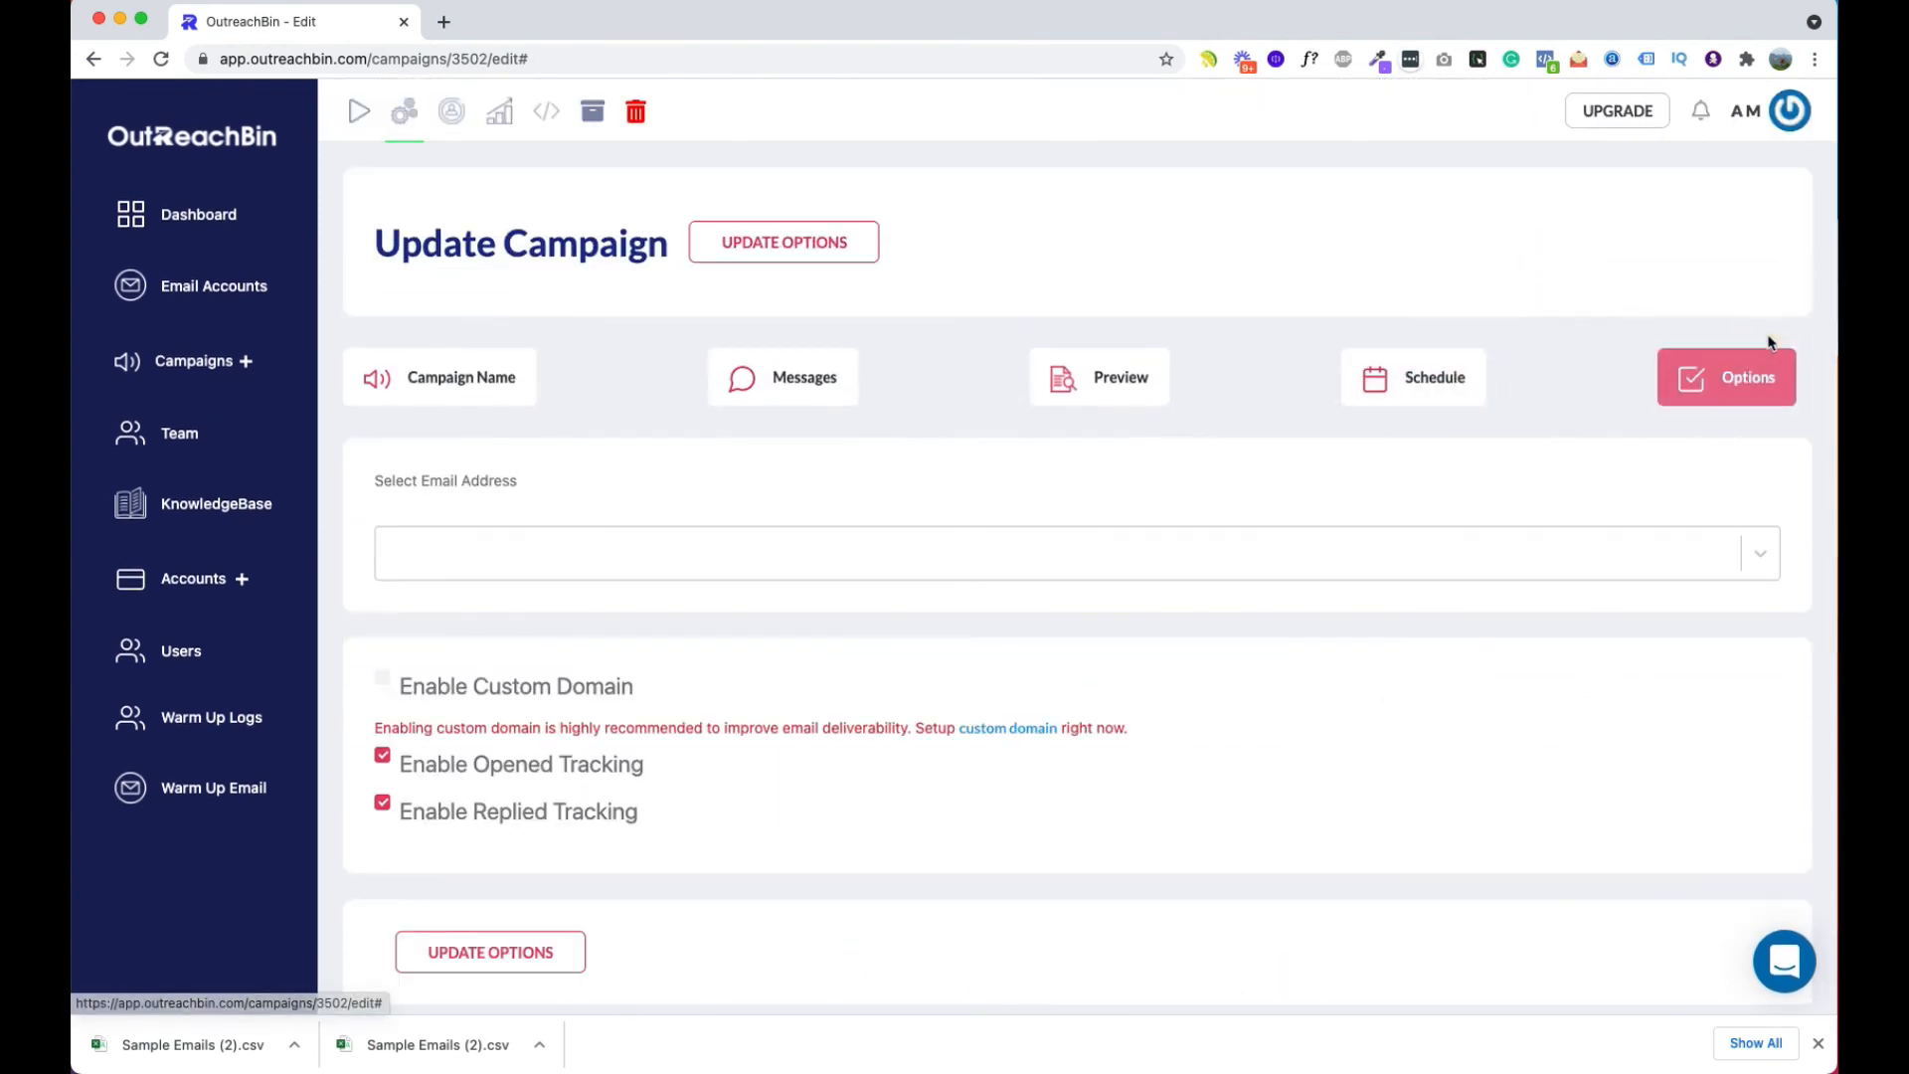
pyautogui.click(497, 550)
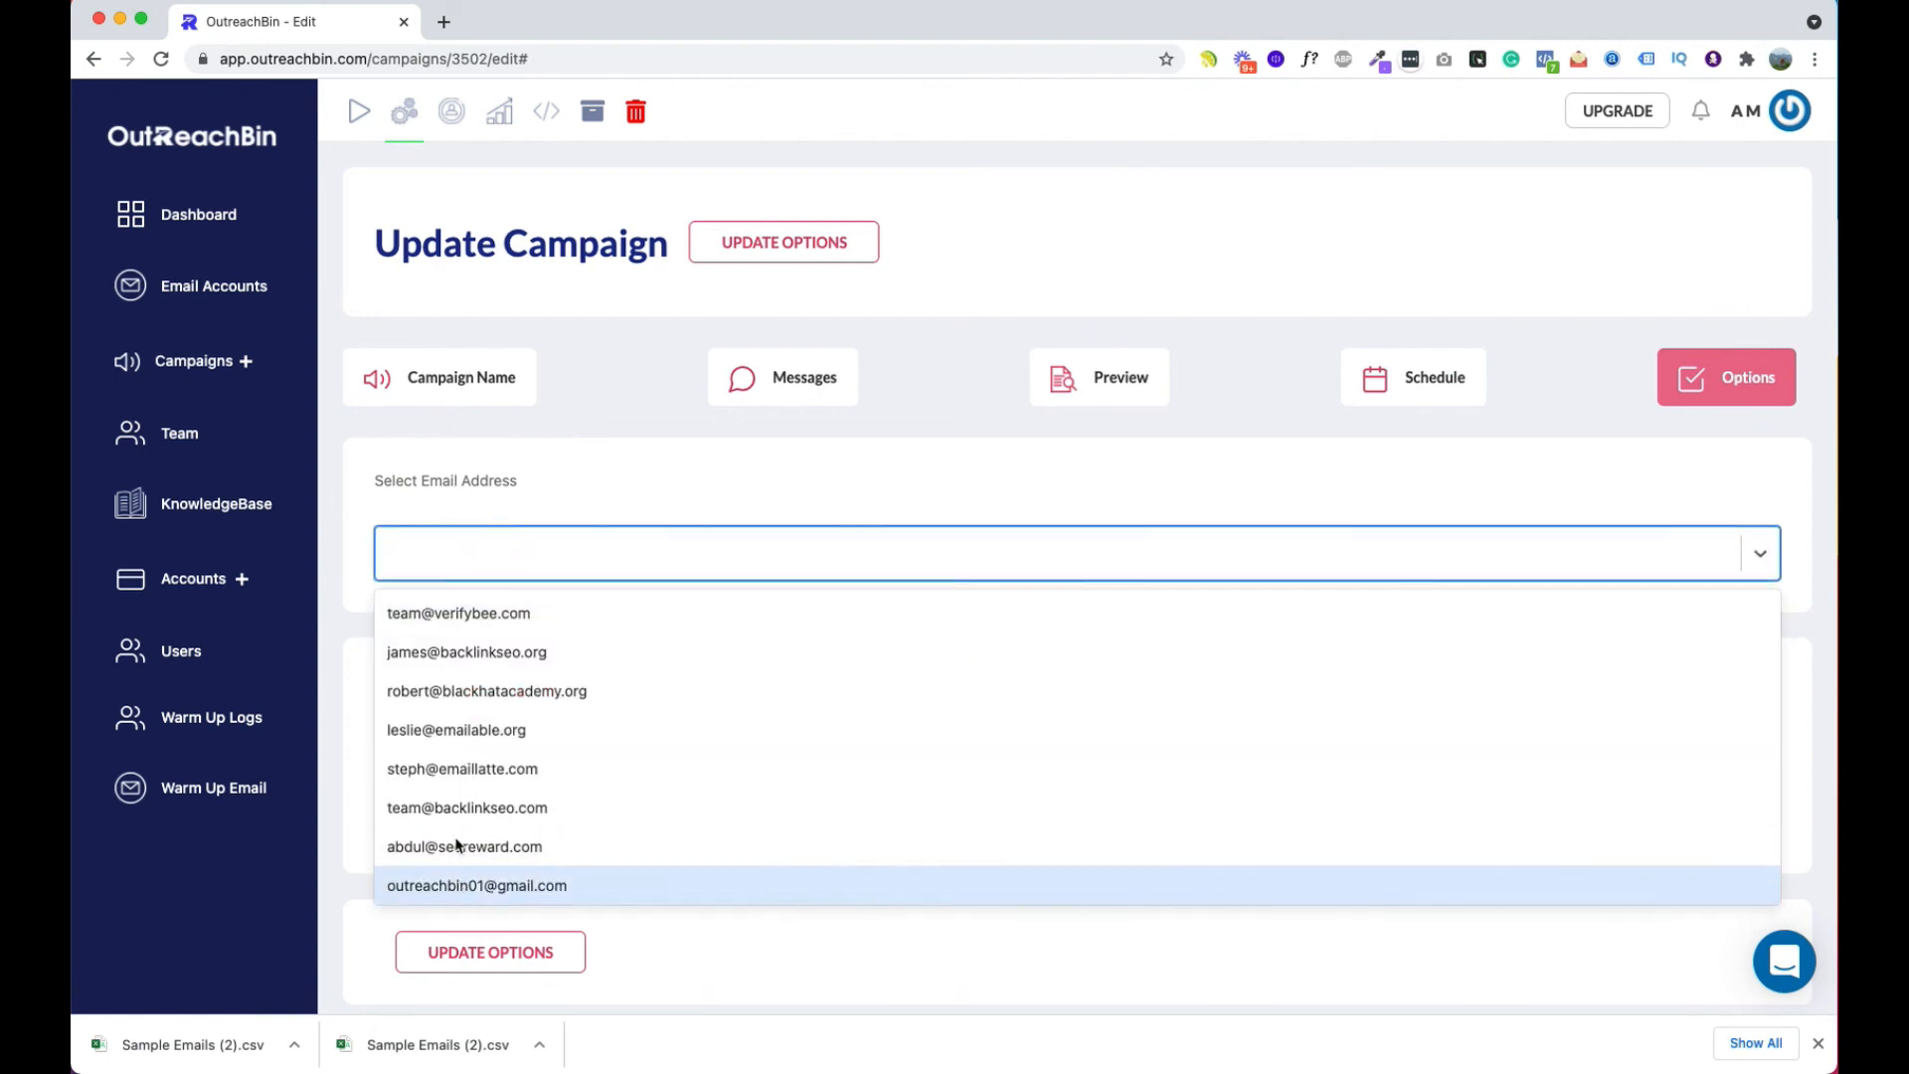
pyautogui.click(559, 506)
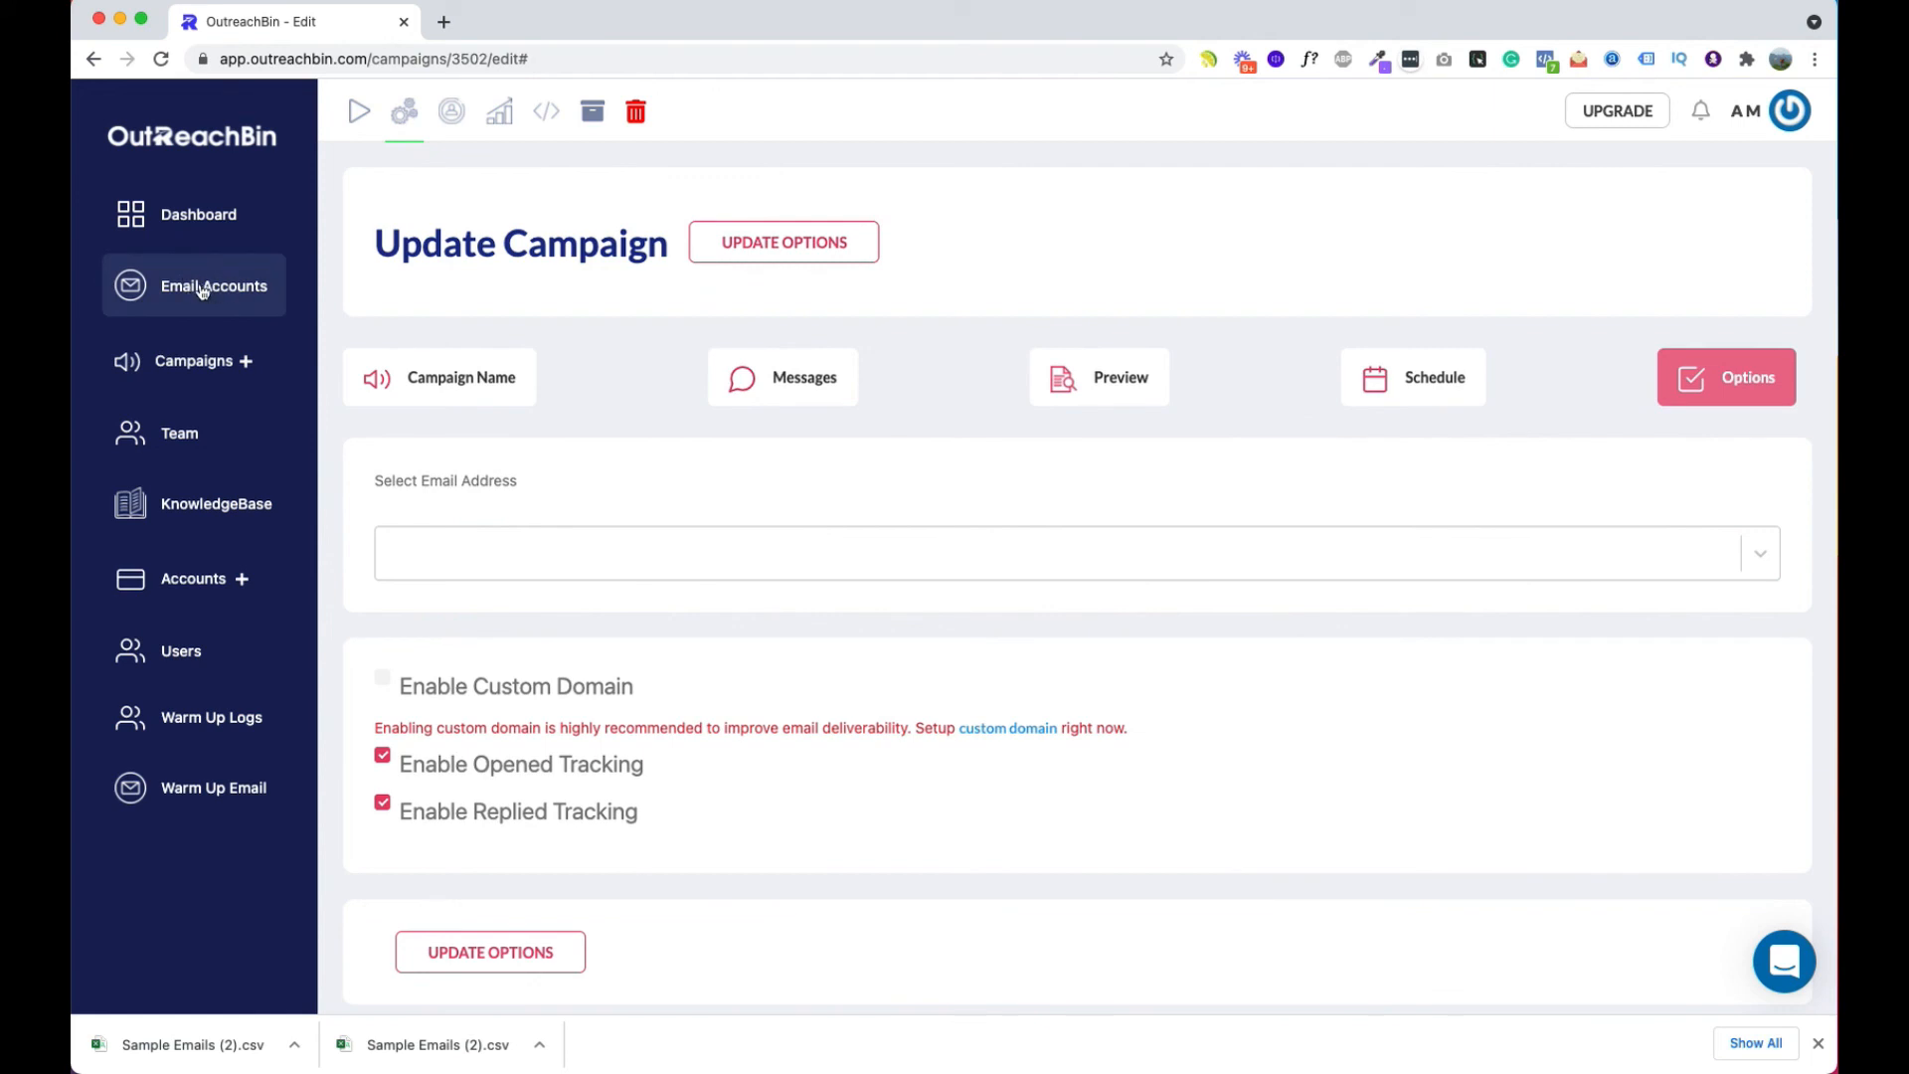
pyautogui.click(537, 548)
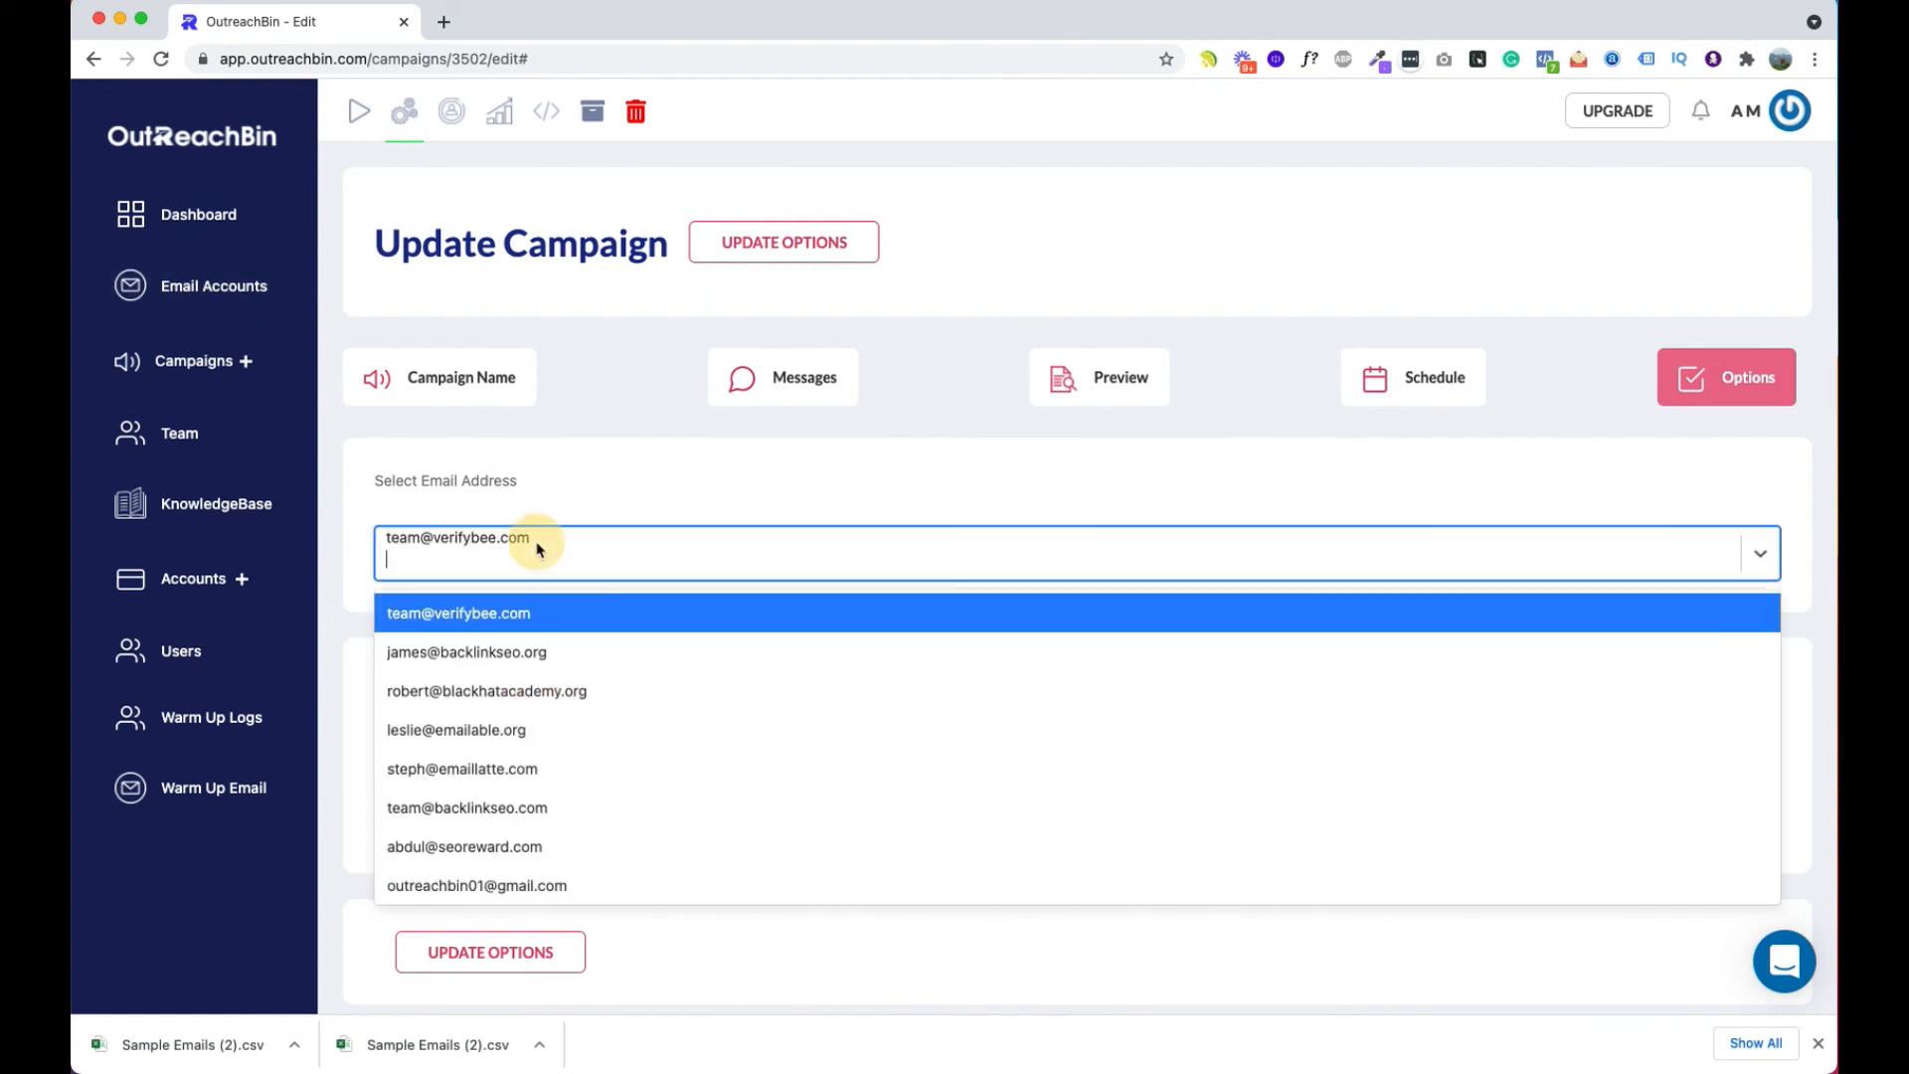
pyautogui.click(518, 619)
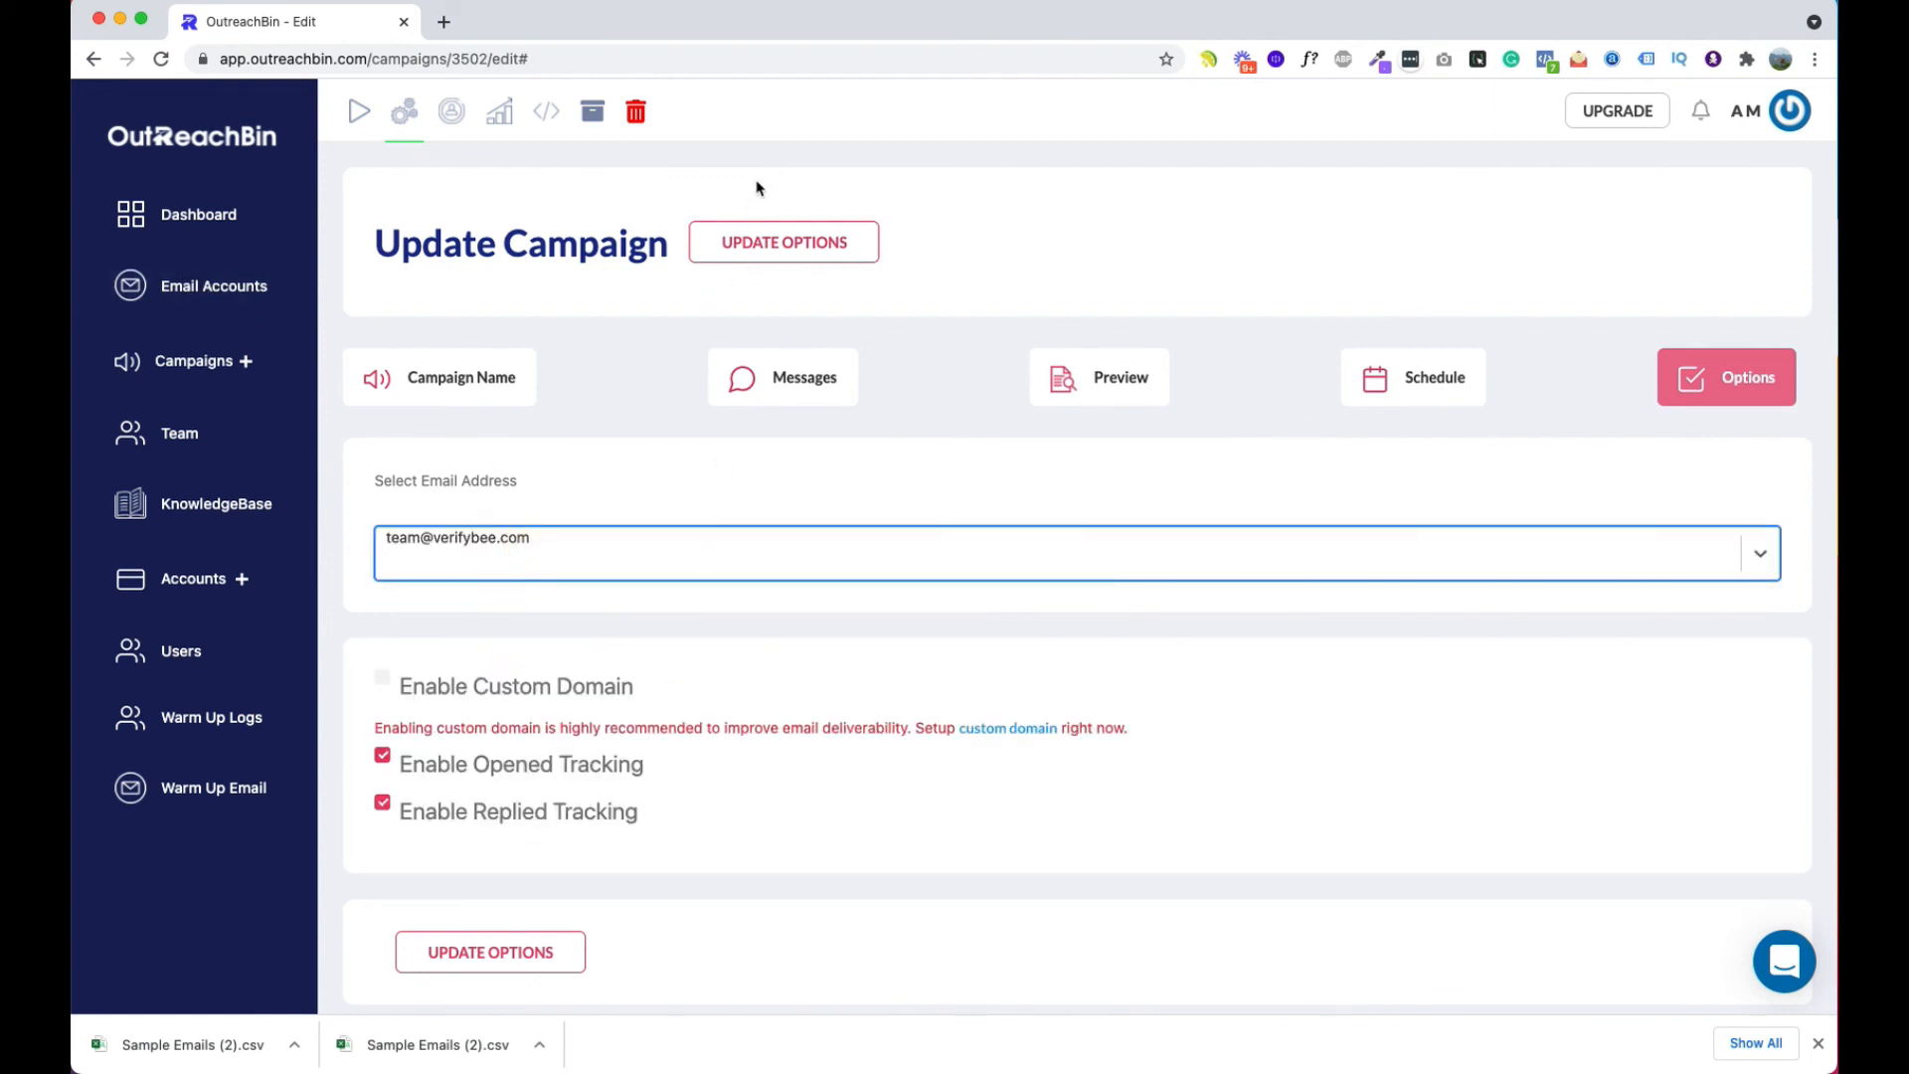